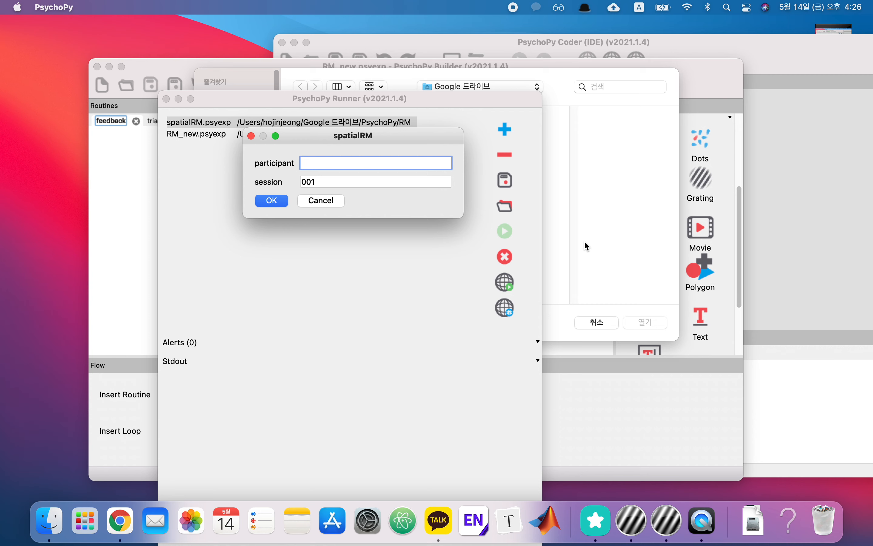
Run the spatialRM experiment, respond to several of its circle and triangle-marker trials, and quit it.
key("Return")
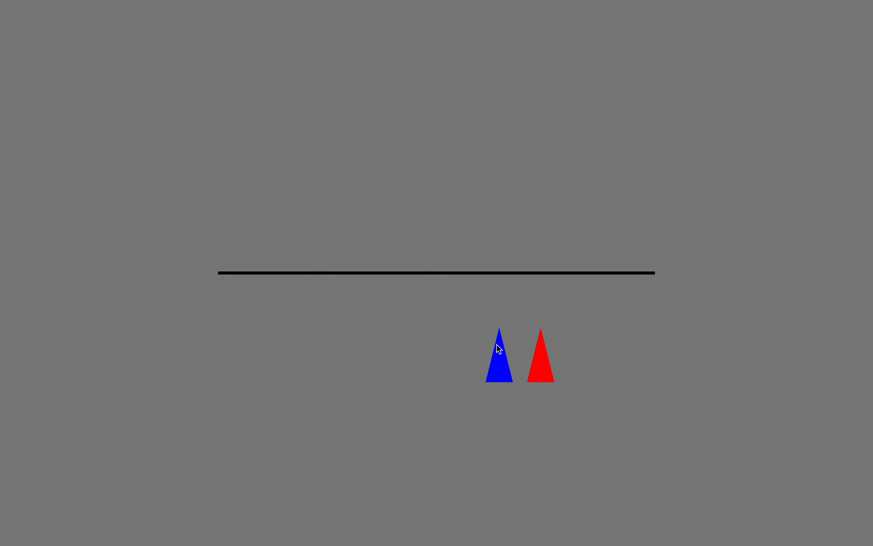
left_click(495, 345)
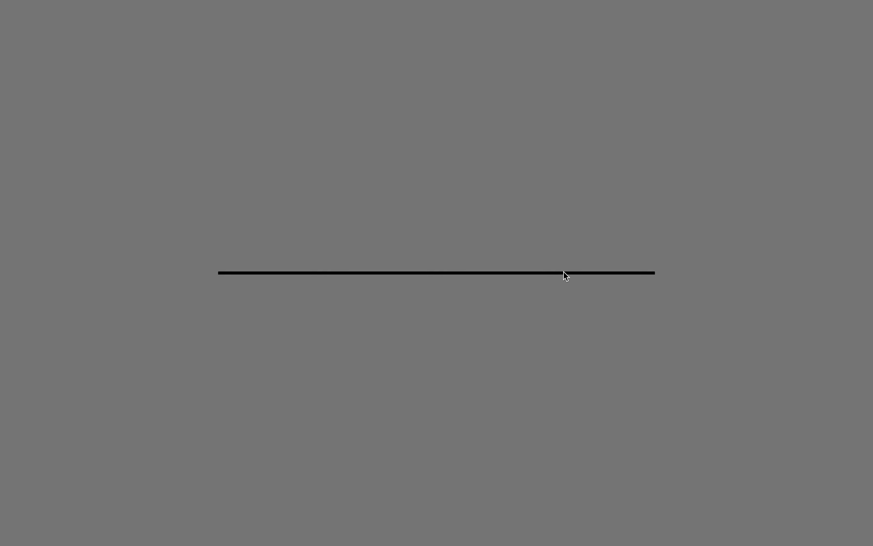
left_click(573, 352)
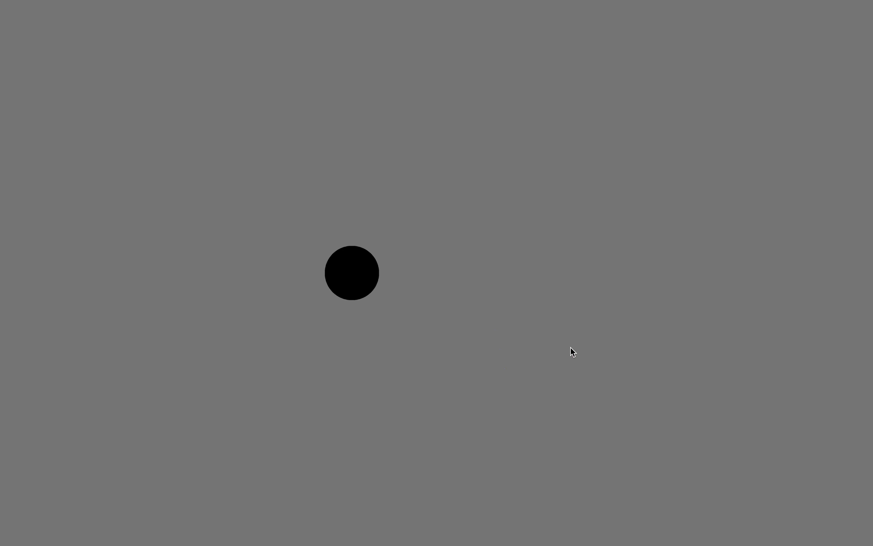
left_click(525, 323)
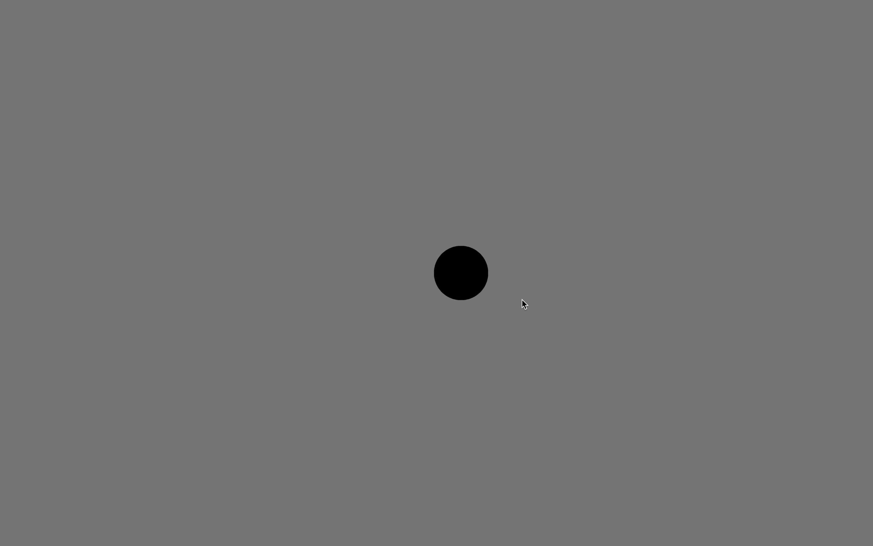
left_click(486, 272)
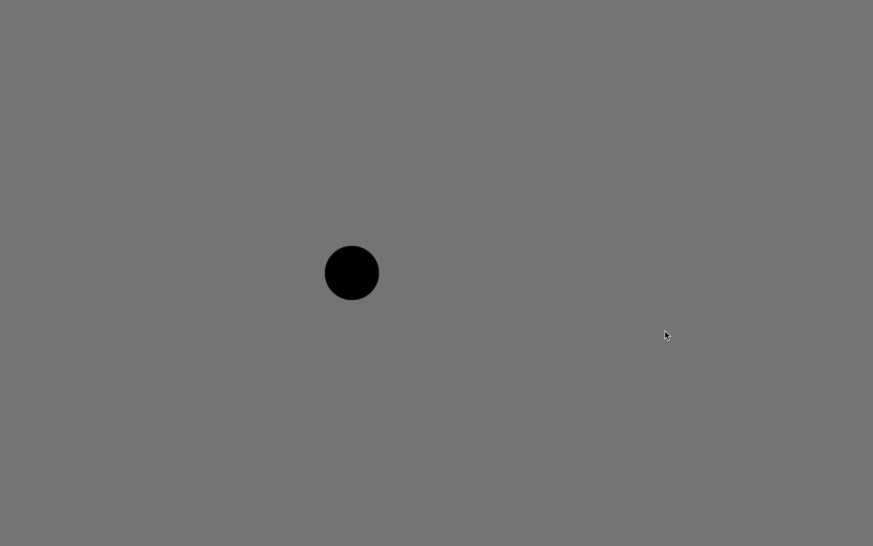
left_click(549, 284)
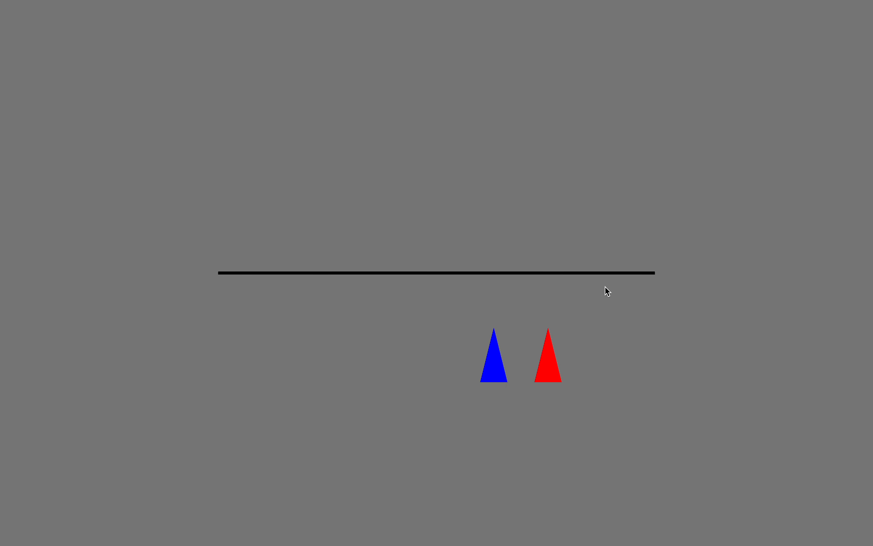
key("Escape")
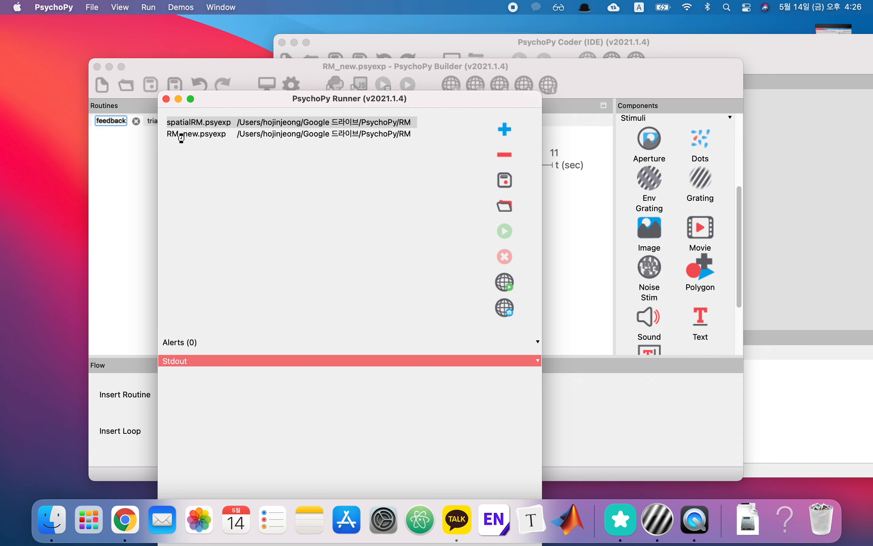
Open RM_new.psyexp in the Builder and rename its trial routine to stim.
double_click(182, 137)
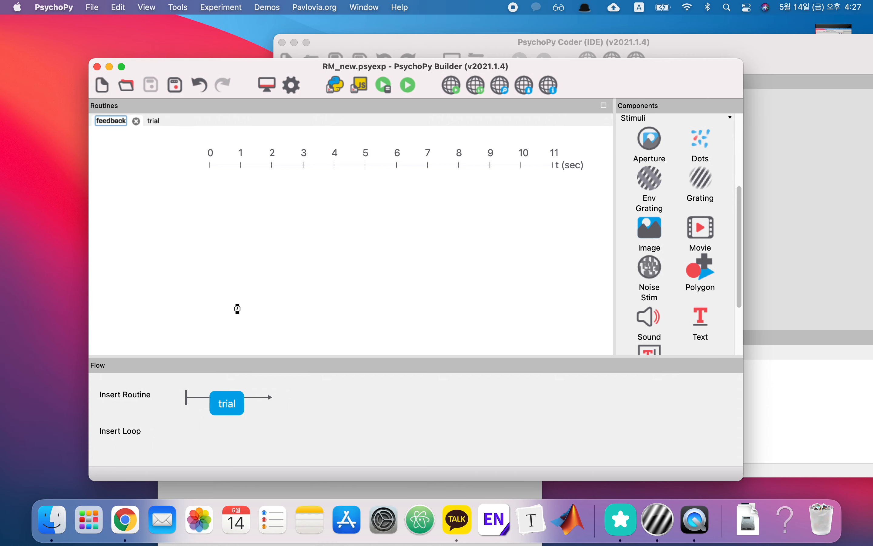
right_click(242, 413)
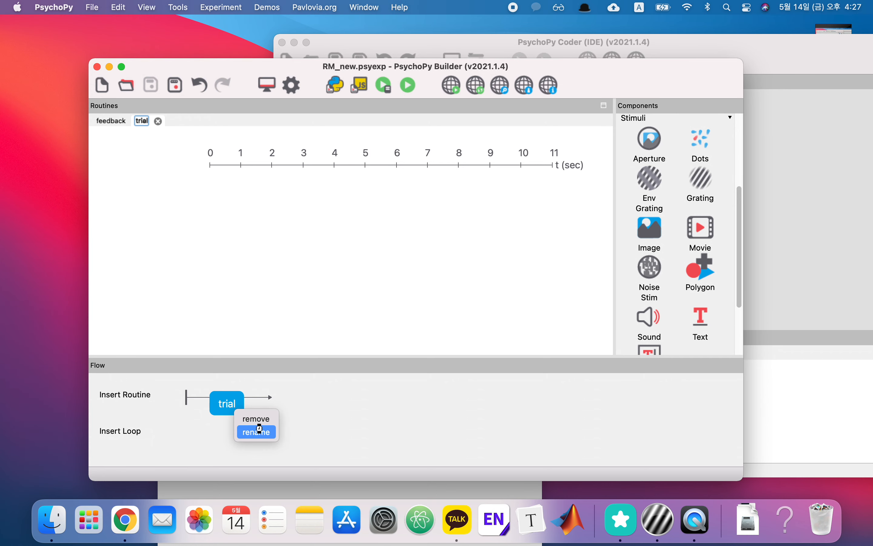
left_click(258, 432)
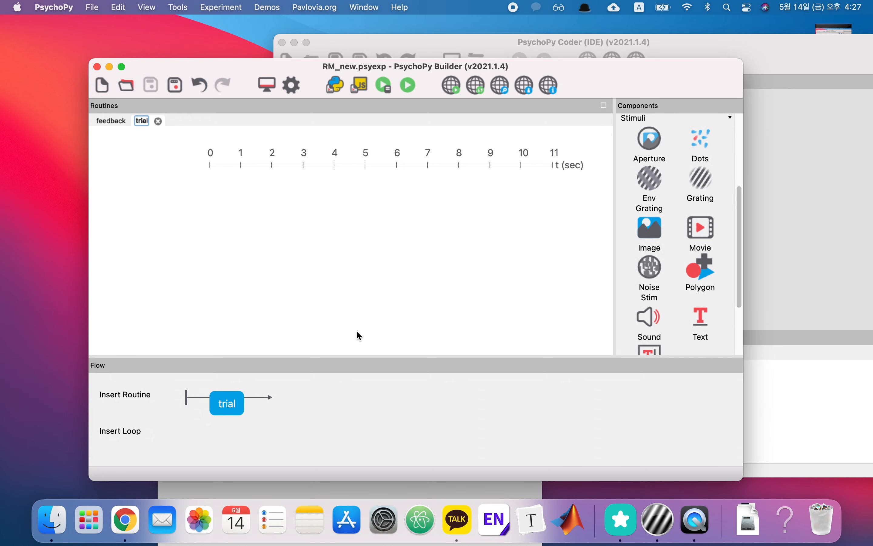
type("stim")
key("BackSpace")
key("BackSpace")
type("im")
key("Return")
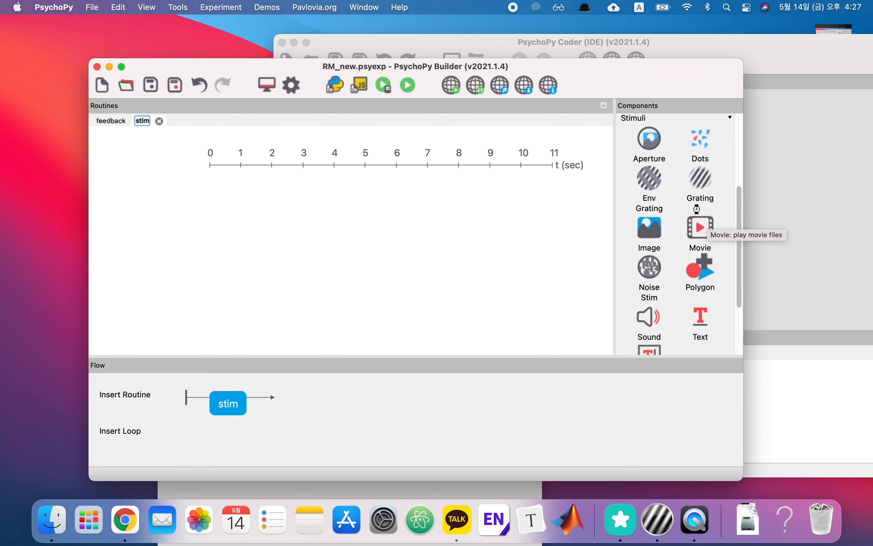
scroll(692, 210, "down", 2)
scroll(693, 222, "up", 2)
scroll(693, 229, "down", 4)
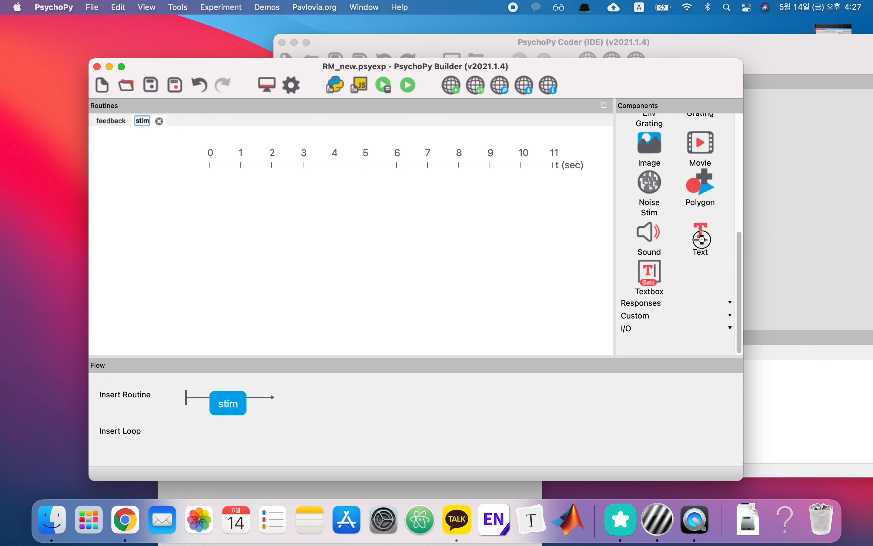
left_click(699, 234)
key("BackSpace")
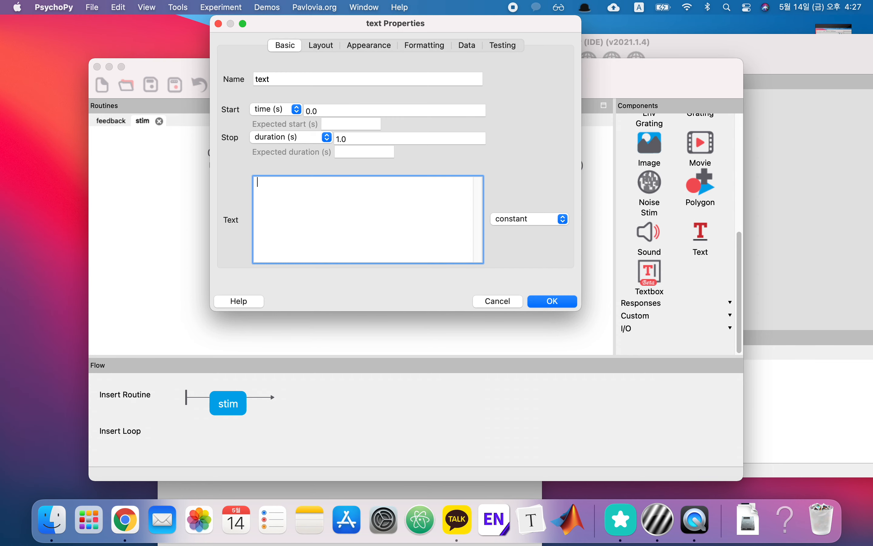
key("super+alt+space")
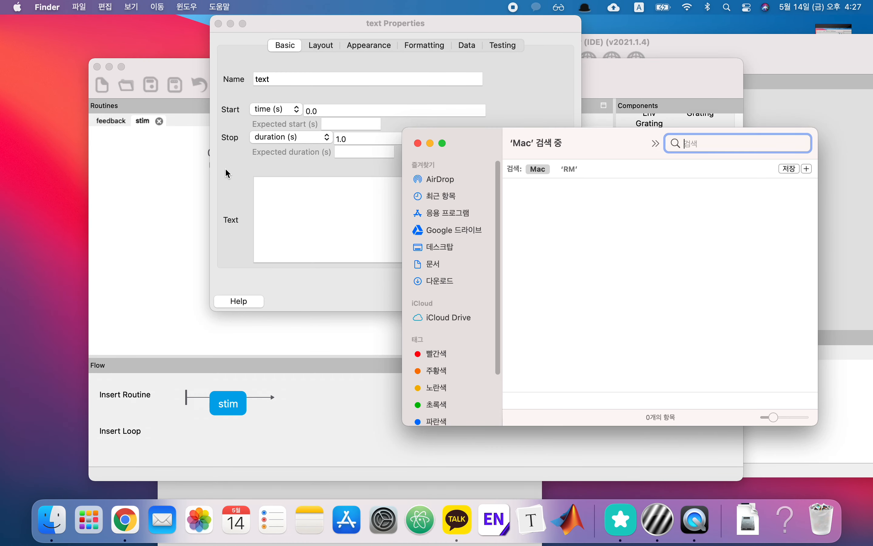
left_click(418, 143)
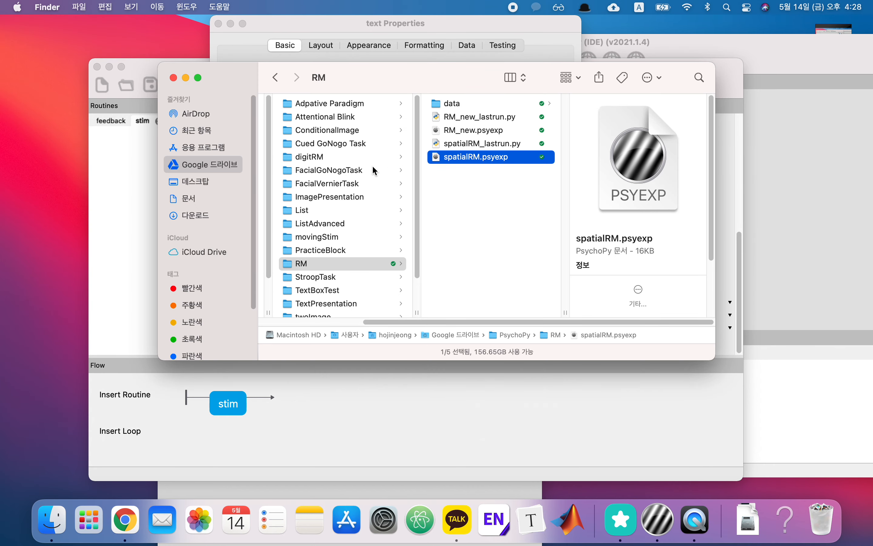
key("super+Tab")
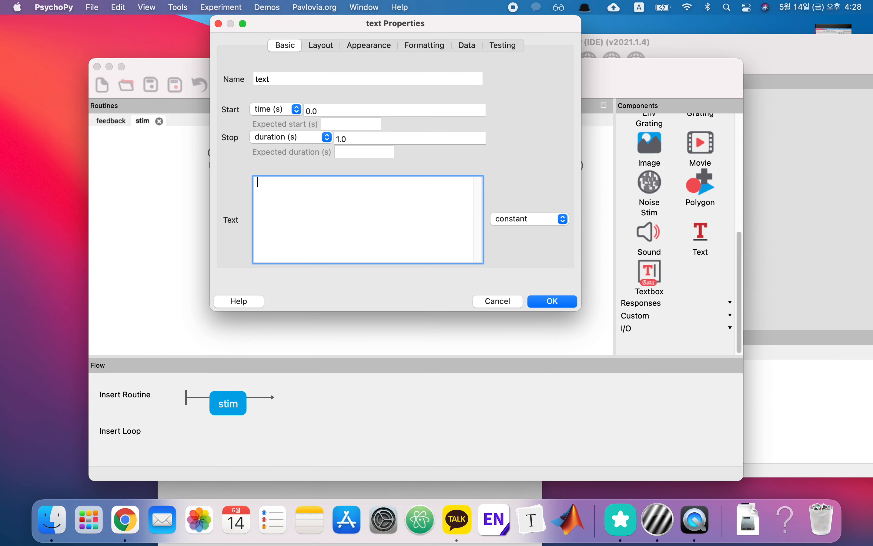
key("ctrl+super+space")
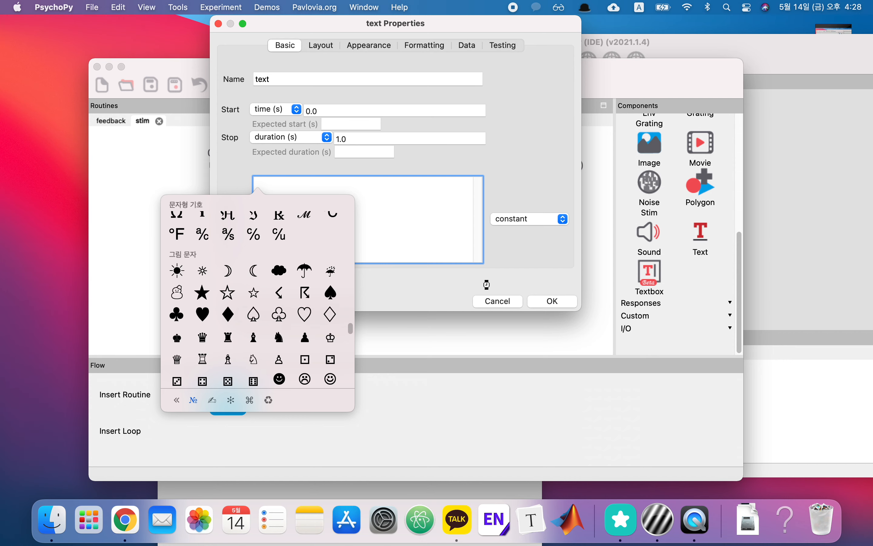
scroll(310, 325, "down", 10)
scroll(272, 343, "up", 5)
scroll(273, 343, "up", 10)
scroll(275, 342, "down", 10)
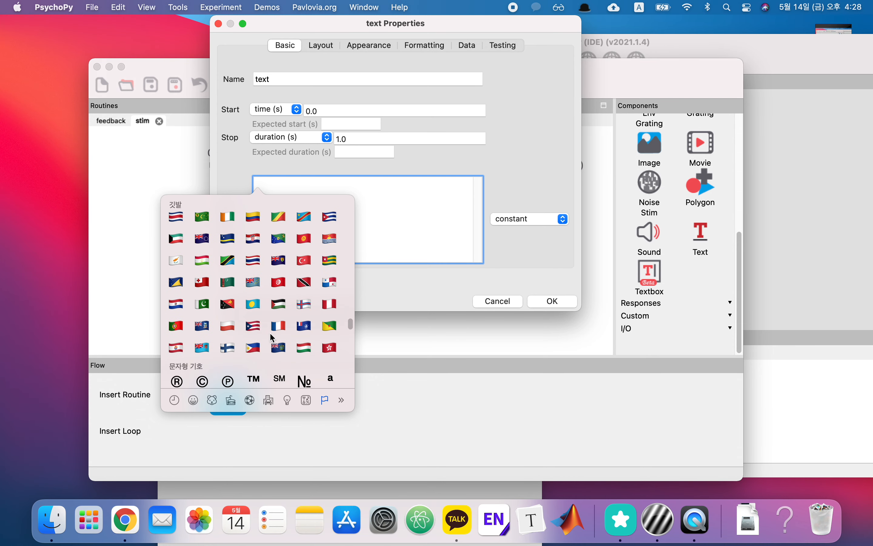
scroll(277, 341, "down", 15)
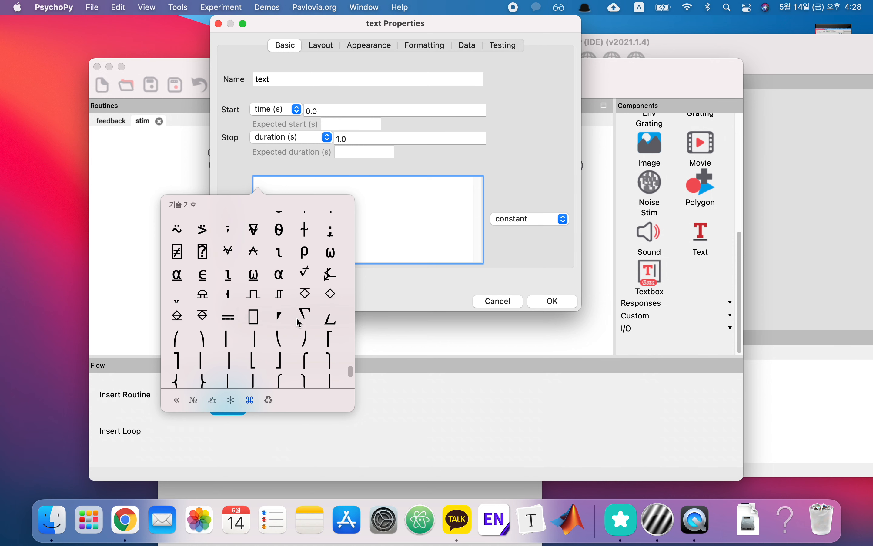
left_click(499, 300)
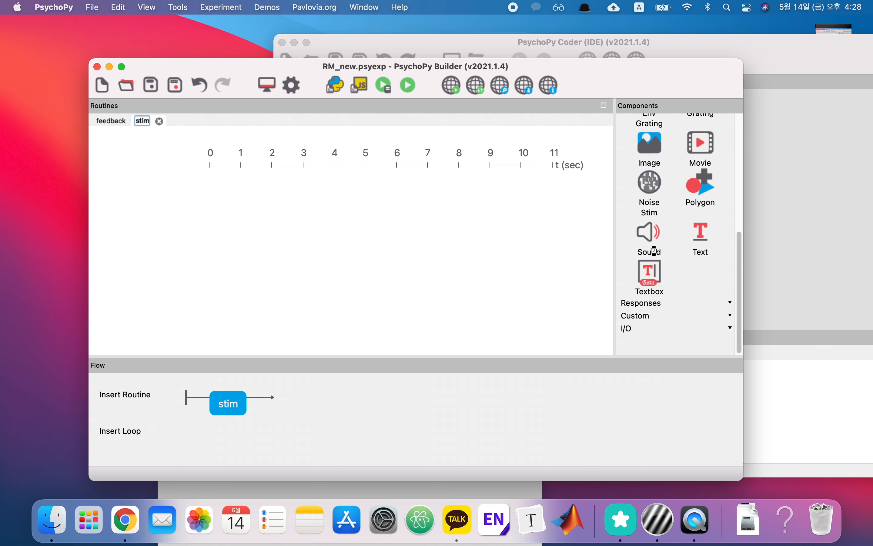
left_click_drag(738, 259, 739, 201)
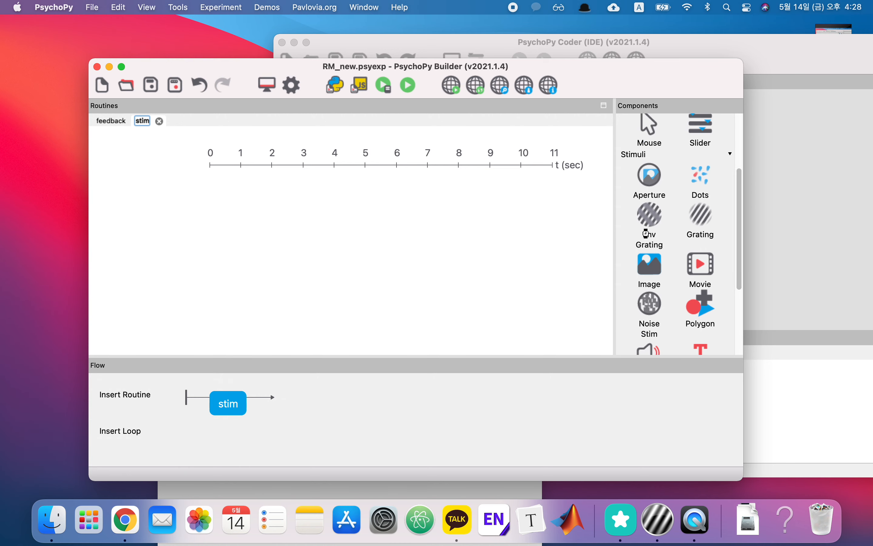
left_click_drag(741, 244, 741, 254)
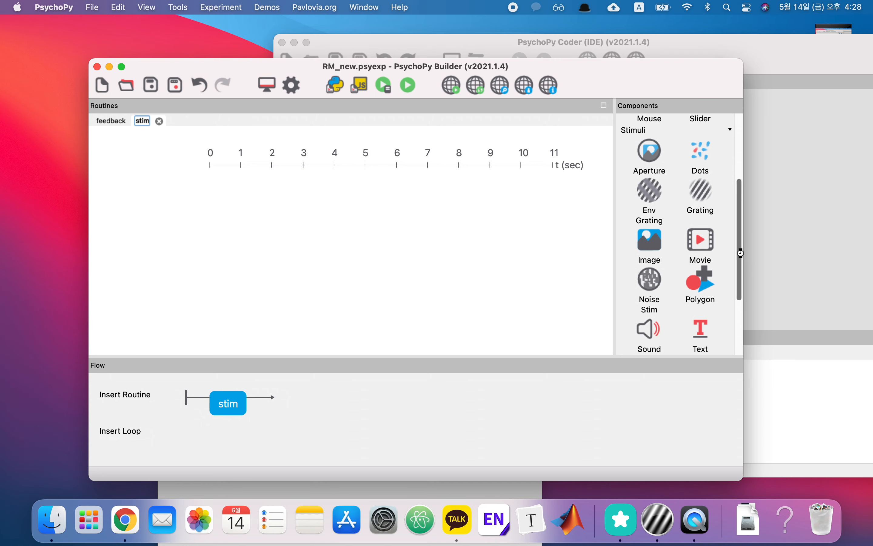
left_click(703, 281)
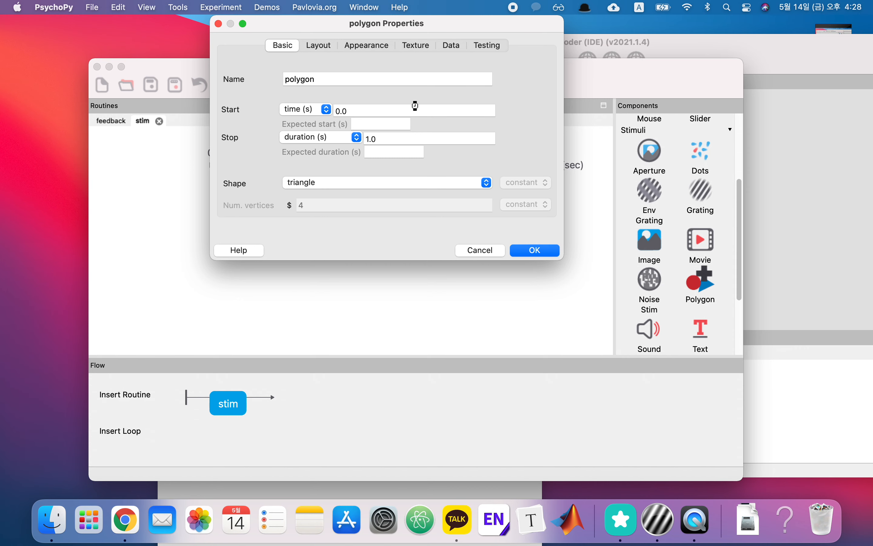
left_click_drag(341, 32, 338, 79)
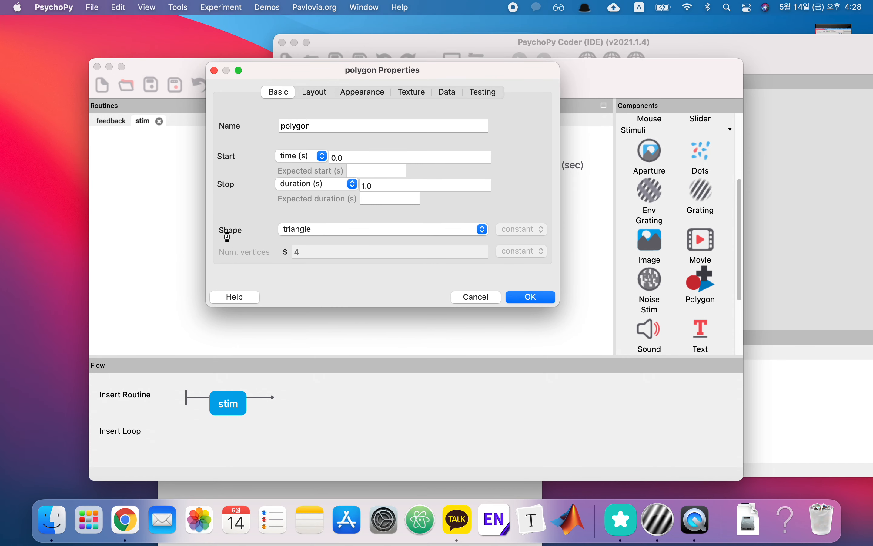
left_click(303, 228)
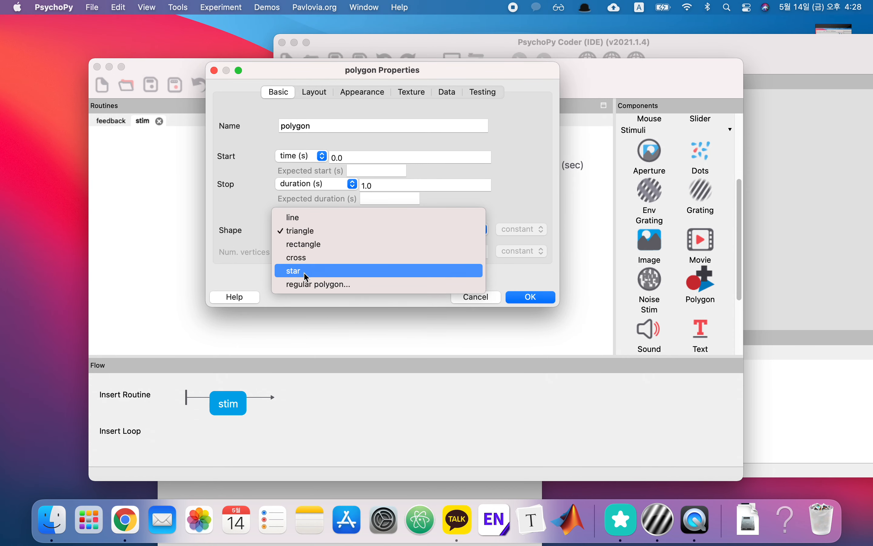
left_click(476, 303)
left_click(476, 303)
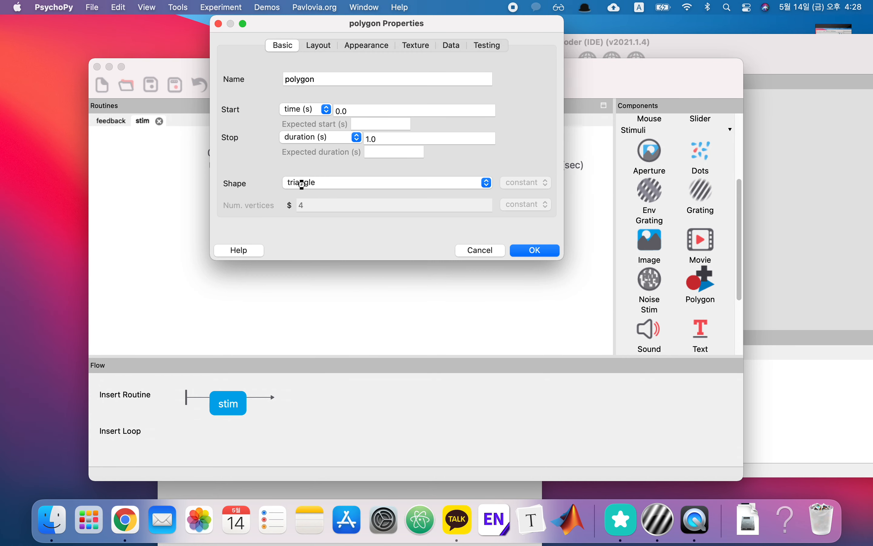
left_click(366, 184)
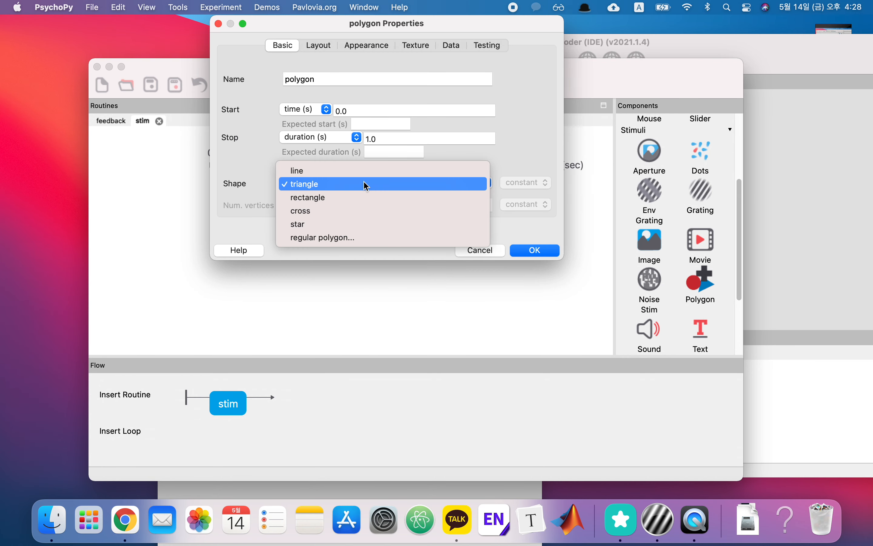
left_click(366, 185)
left_click(341, 184)
left_click(322, 238)
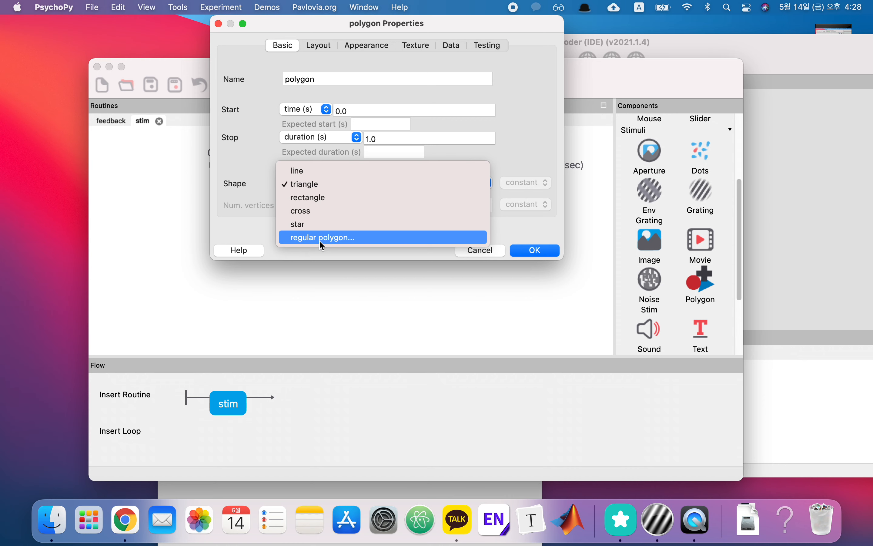
left_click(314, 209)
left_click(296, 207)
left_click(299, 208)
key("BackSpace")
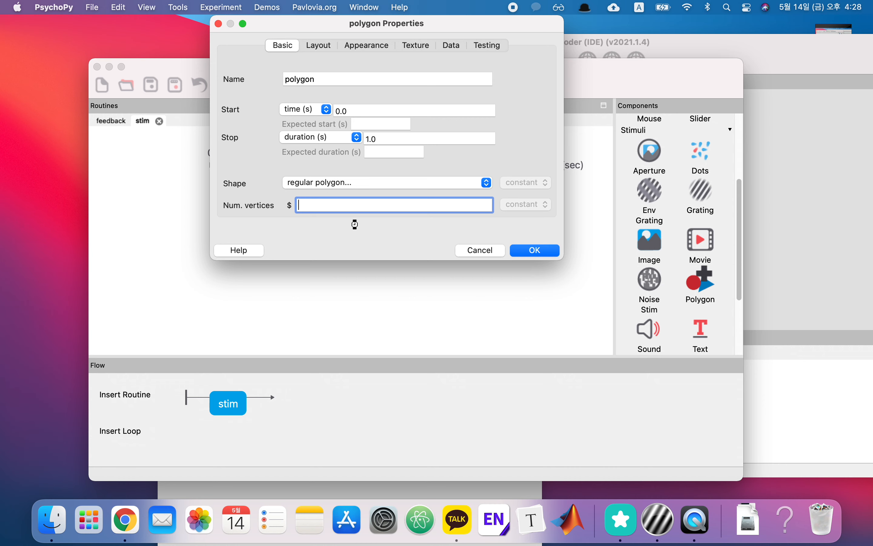
right_click(354, 214)
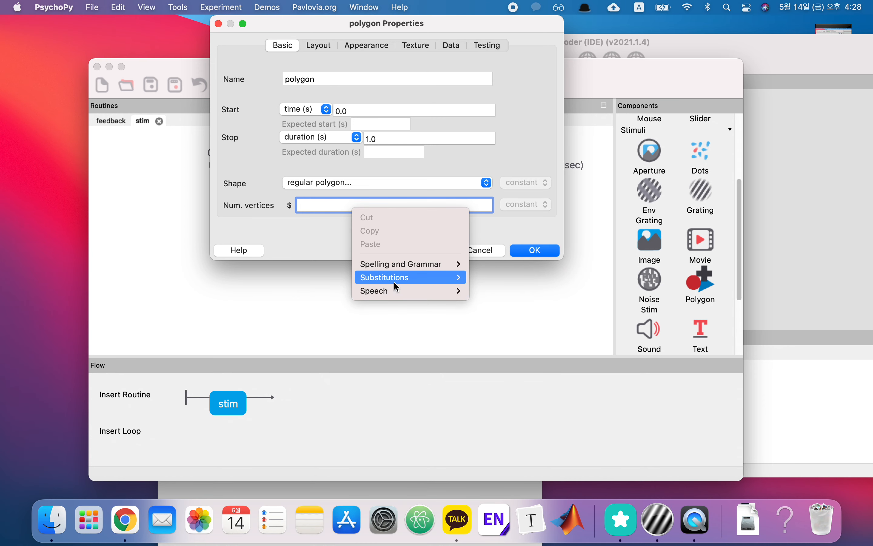
mouse_move(397, 270)
left_click(334, 208)
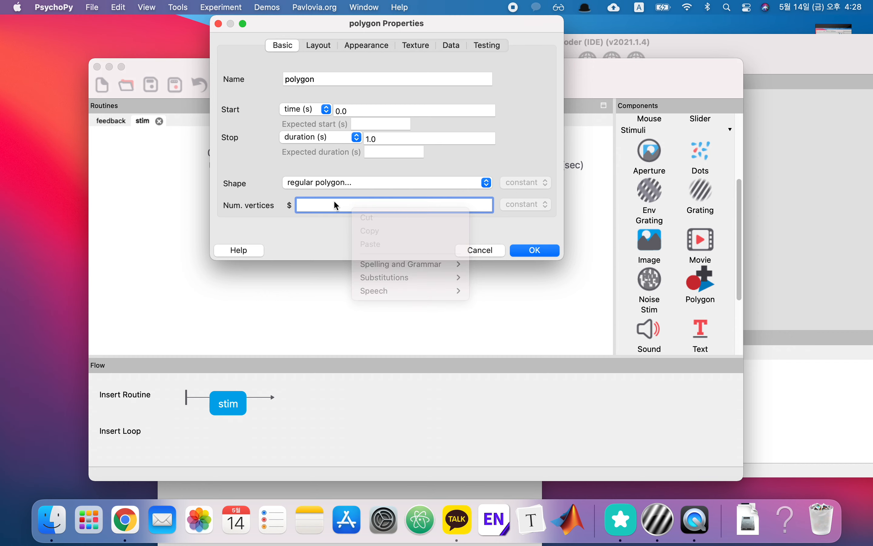
left_click(371, 184)
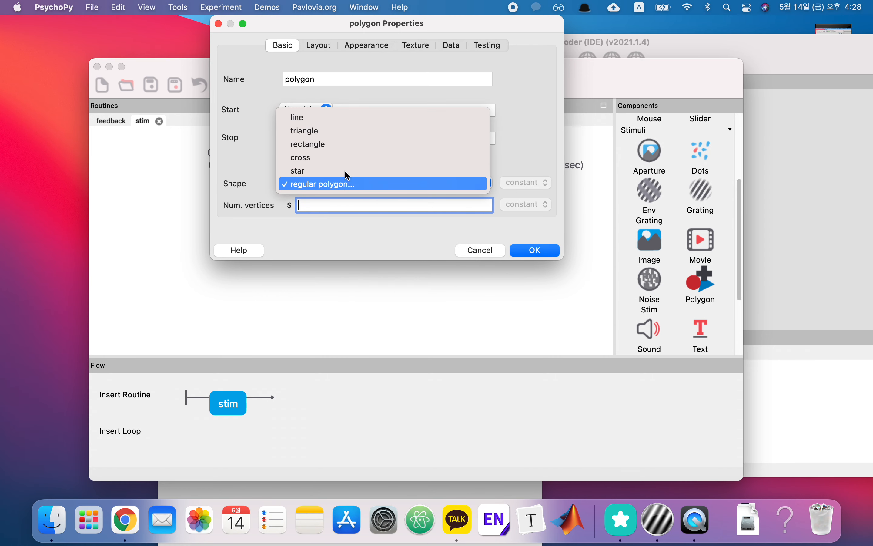
left_click(491, 249)
left_click(499, 251)
Create a Grating component in the stim routine and name it stim_circle.
left_click(708, 196)
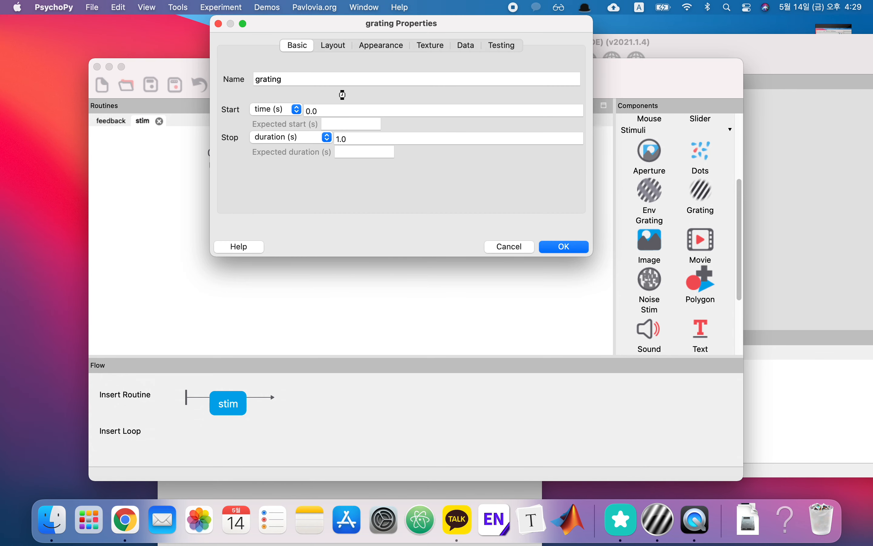
type("stim")
key("BackSpace")
key("BackSpace")
type("im")
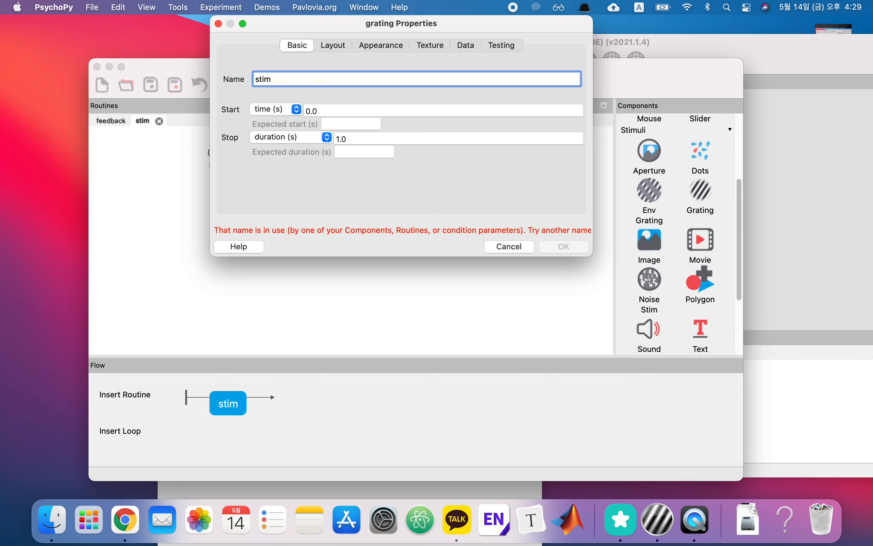
type("_circle")
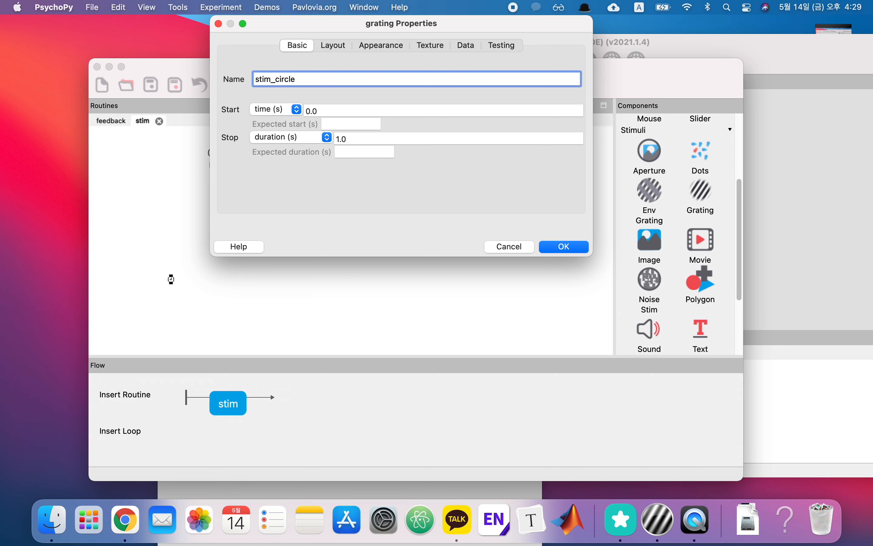
Set the size of the stim_circle grating to (0.1, 0.1) in its layout properties.
left_click(326, 111)
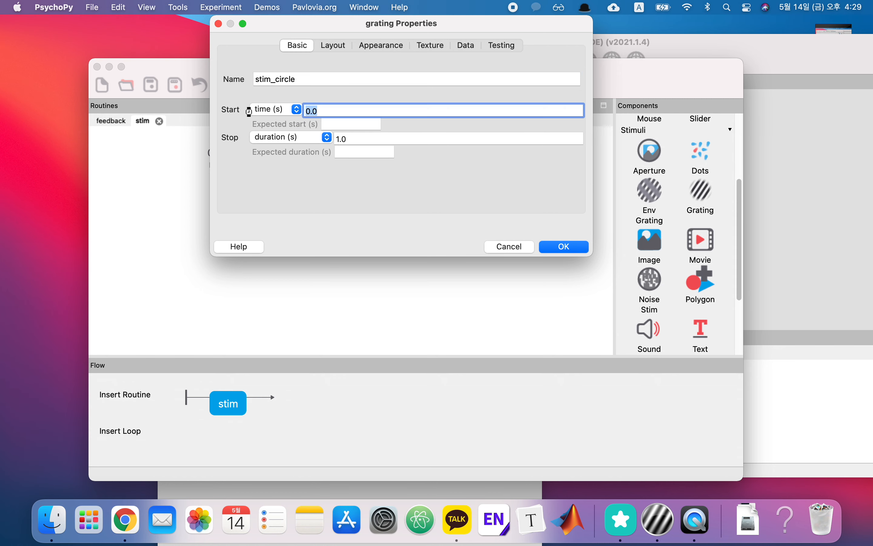
left_click(352, 140)
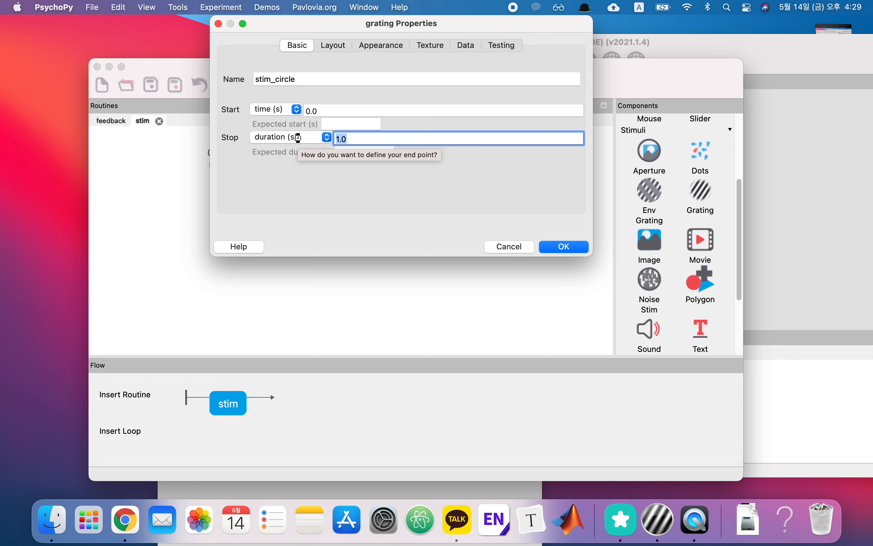
left_click(332, 46)
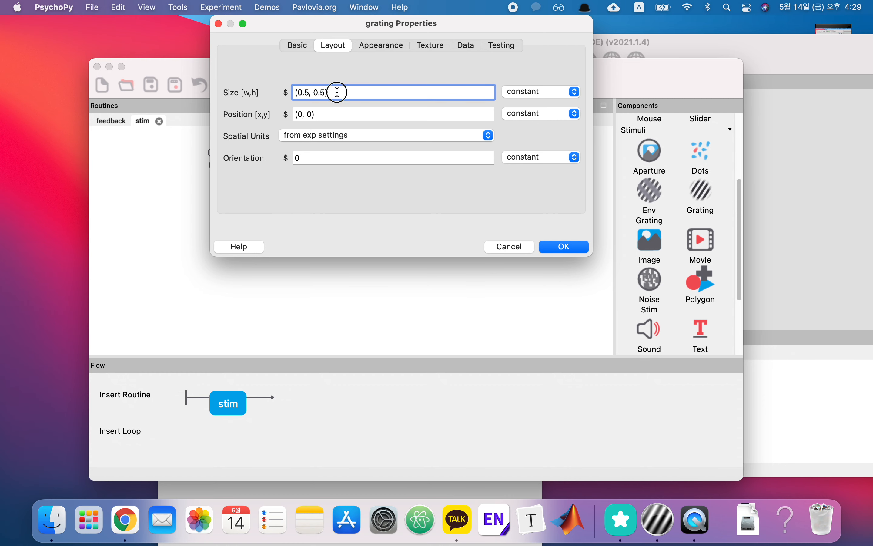
left_click(296, 92)
left_click_drag(305, 93, 323, 92)
type("1, 0.1")
left_click(270, 114)
left_click(345, 134)
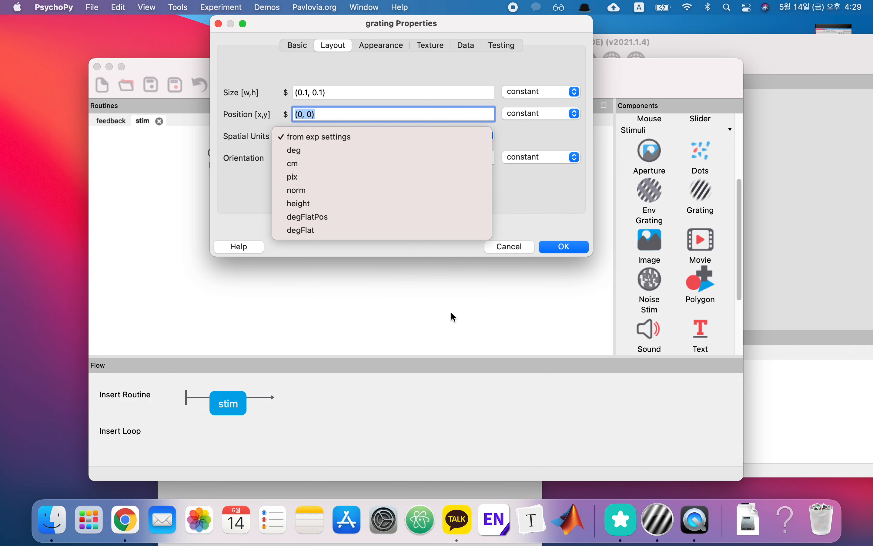
Set the grating's foreground color to black.
left_click(397, 46)
left_click(396, 46)
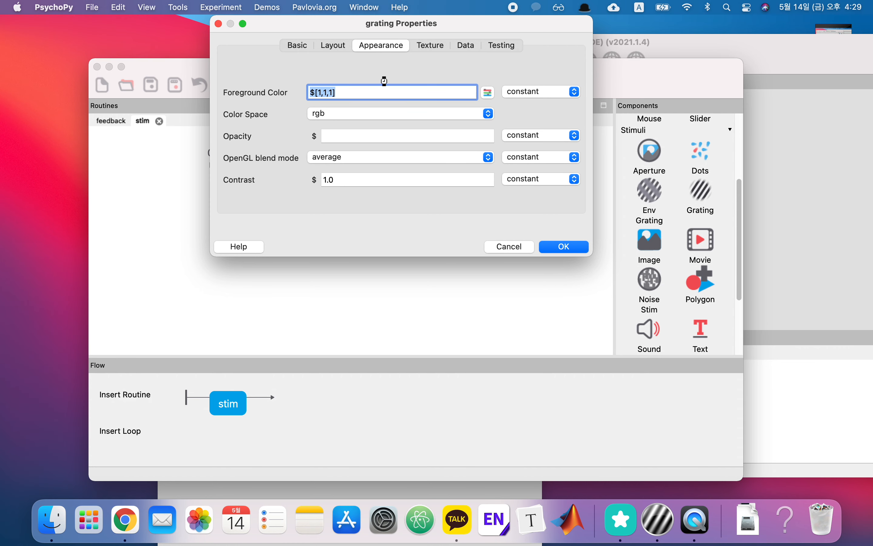
type("black")
key("Tab")
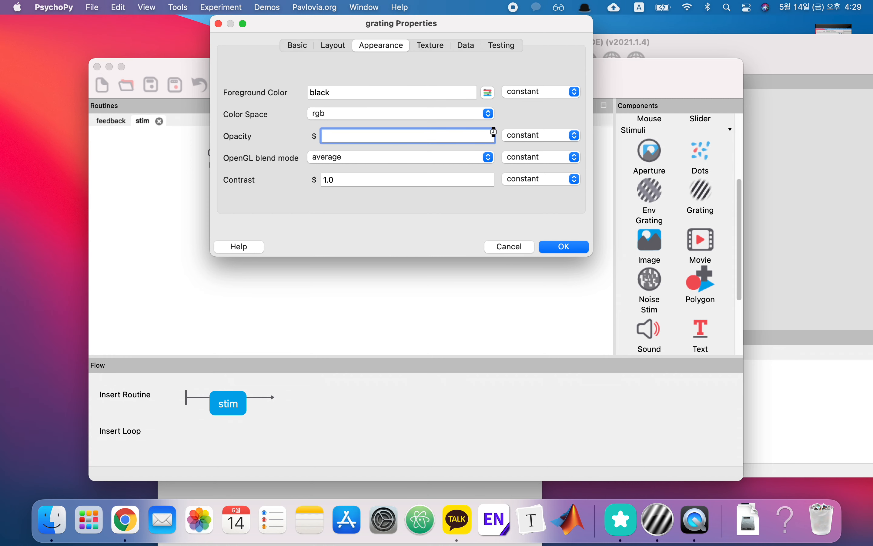
Set the grating's texture to None.
left_click(430, 46)
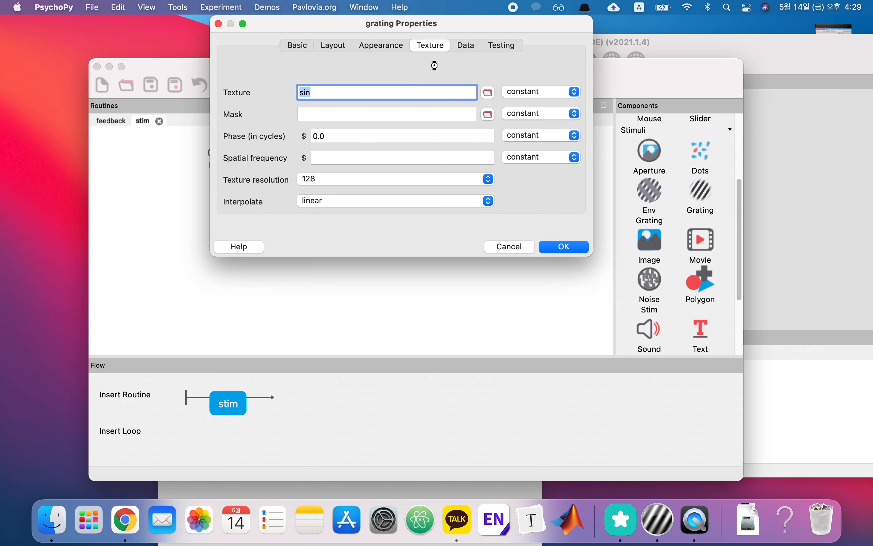
double_click(319, 94)
type("None")
key("Tab")
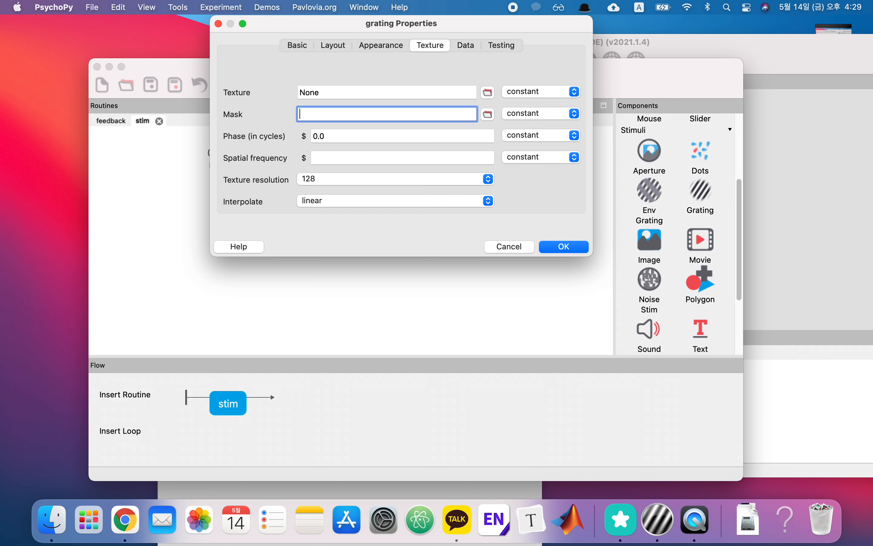
left_click(375, 93)
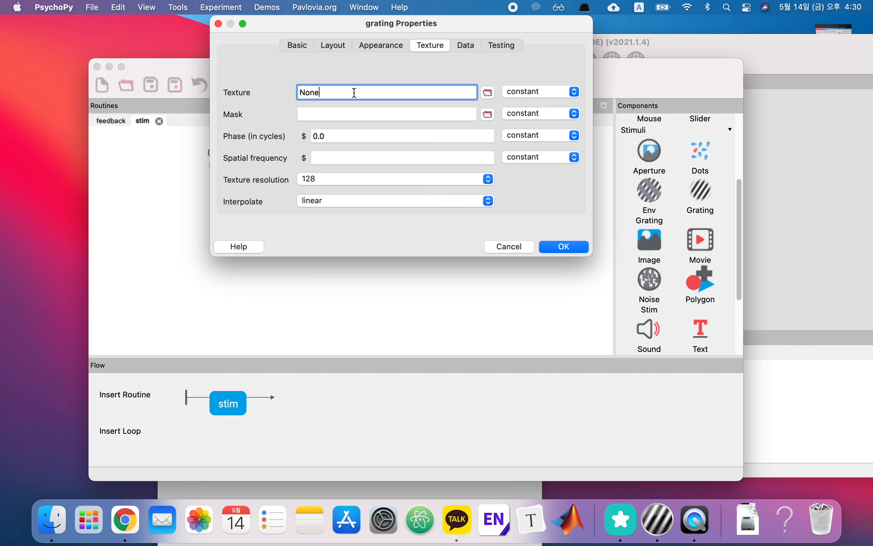
Set the grating's mask to circle.
left_click(343, 114)
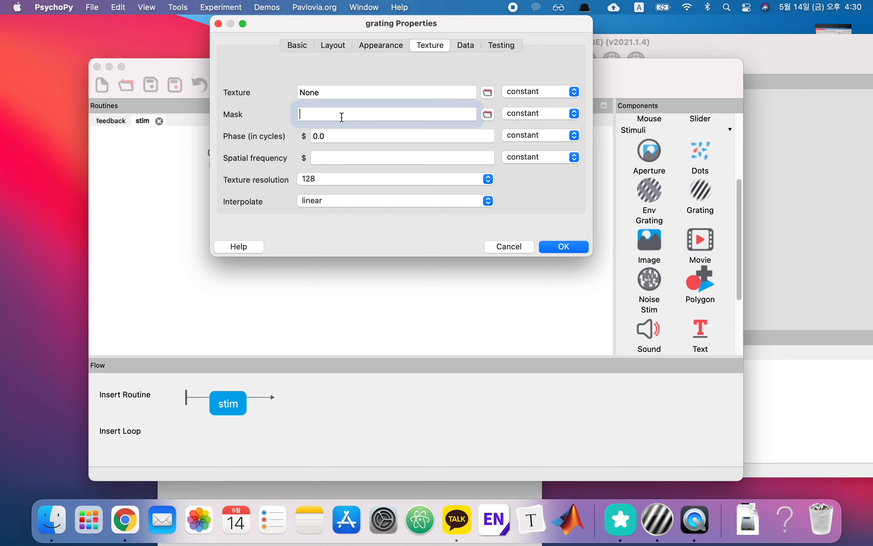
type("circle")
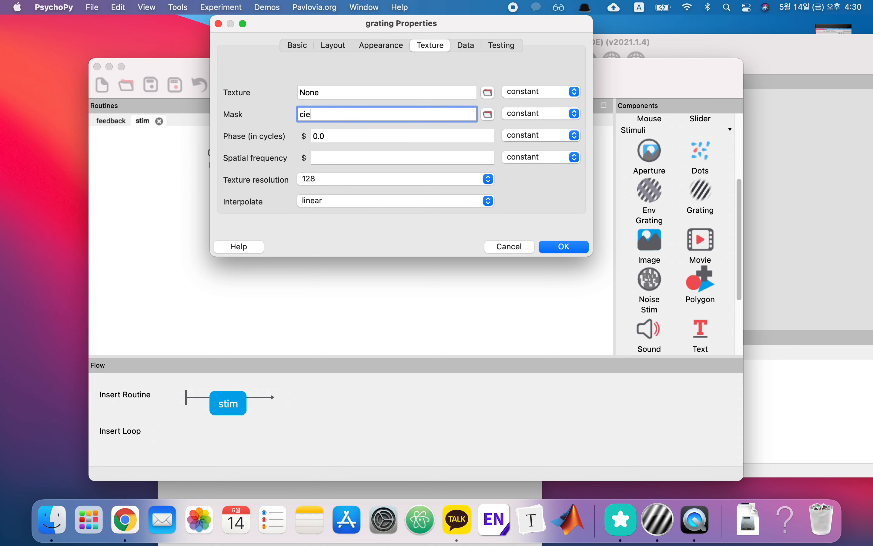
key("BackSpace")
key("BackSpace")
key("BackSpace")
key("BackSpace")
type("rcle")
Set the grating's texture resolution to 256 and look through its remaining data and testing settings.
left_click(336, 178)
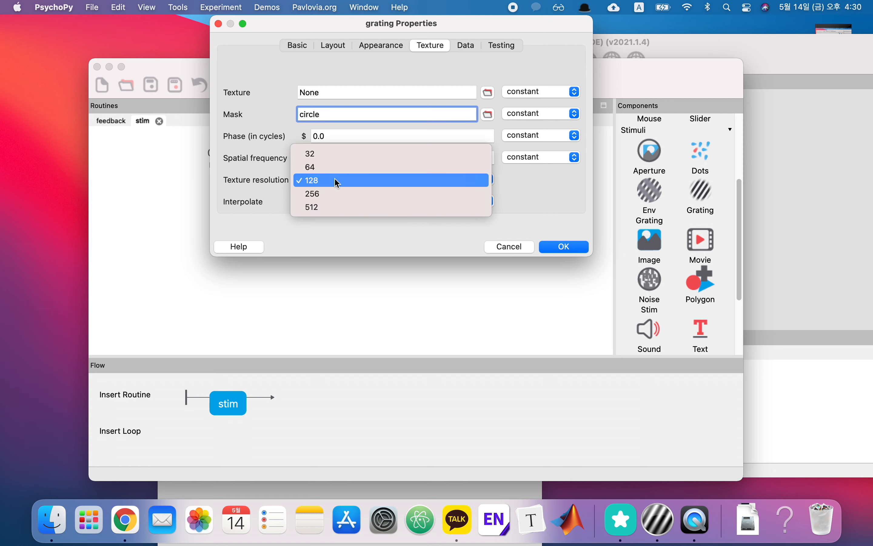
left_click(335, 193)
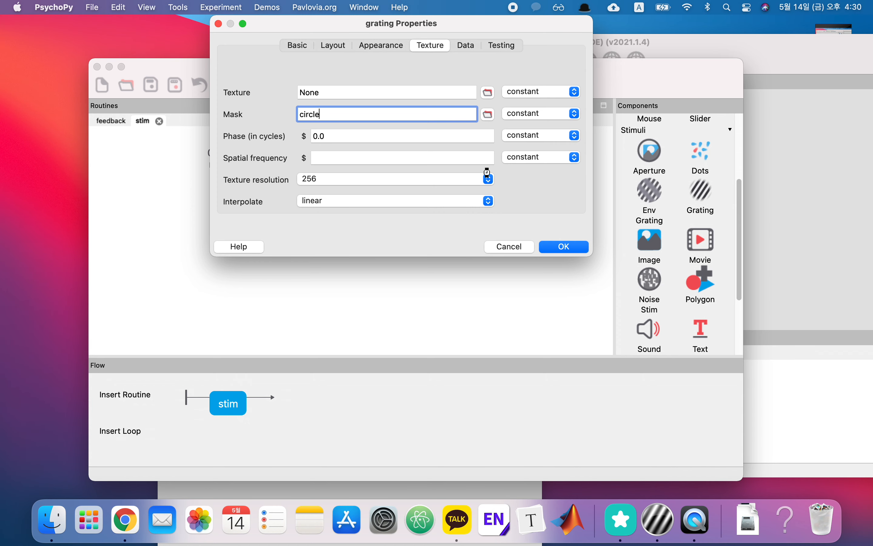
left_click(470, 46)
left_click(490, 46)
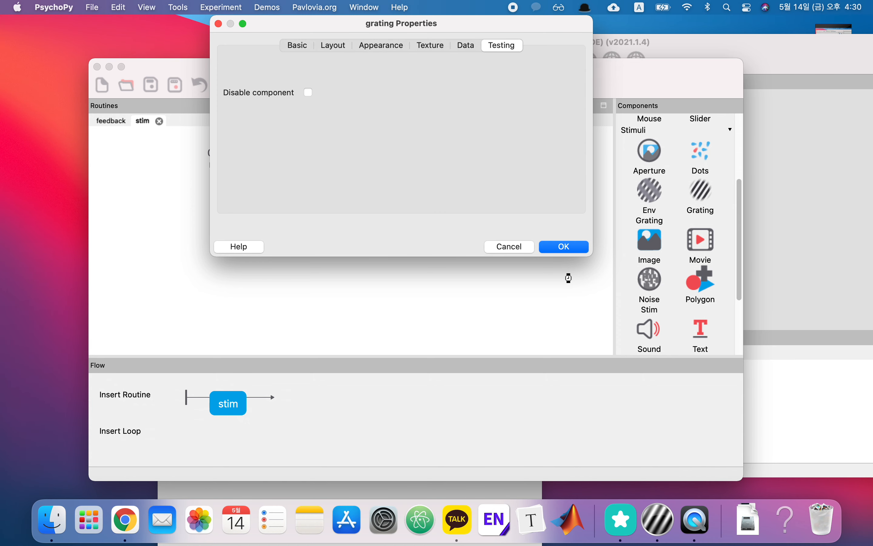
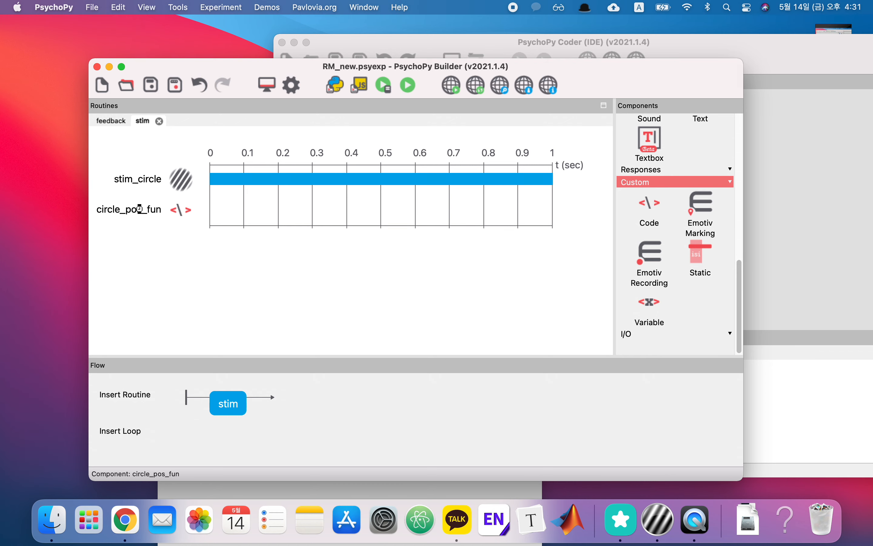
Make the position of stim_circle set every frame and save the component's properties.
left_click(141, 185)
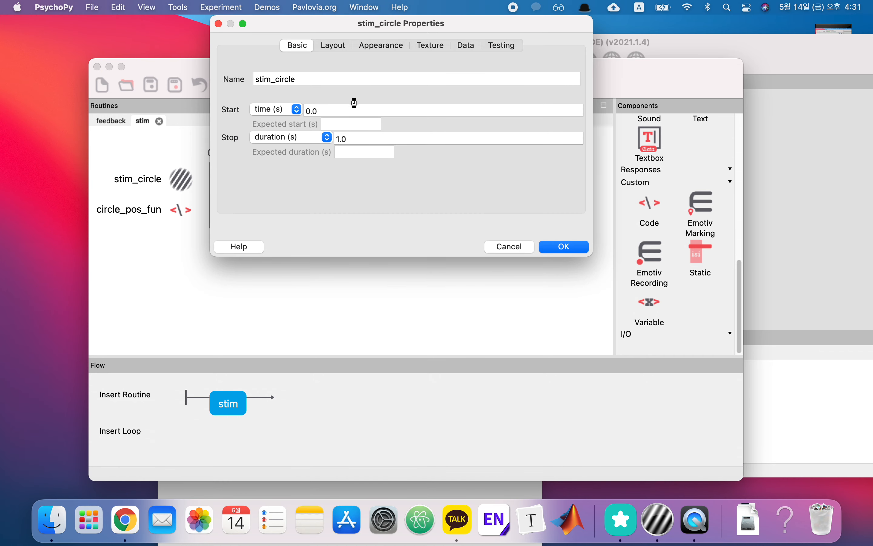
left_click(370, 47)
left_click(336, 45)
key("Tab")
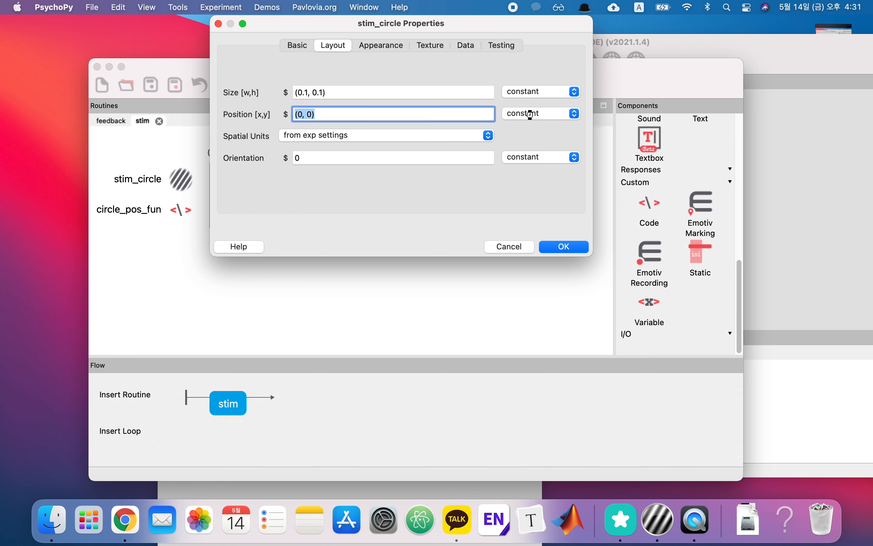
left_click(530, 115)
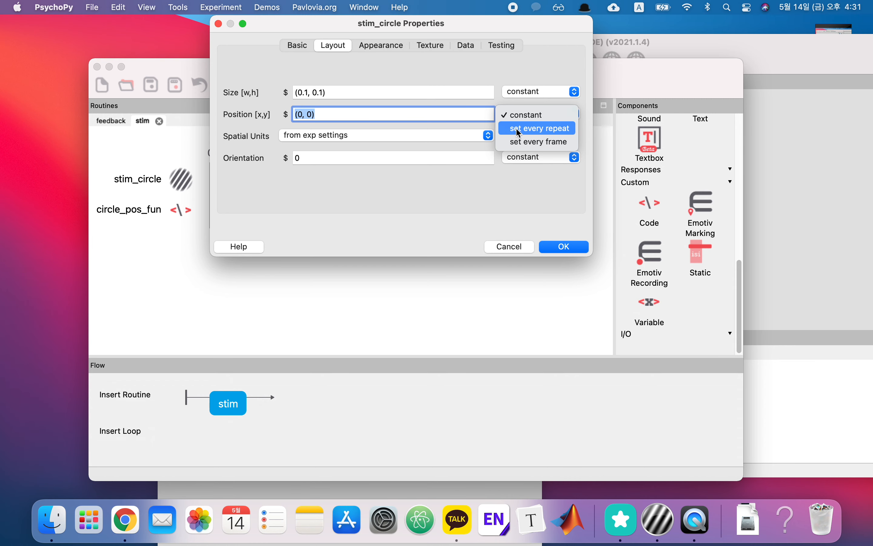
left_click(546, 141)
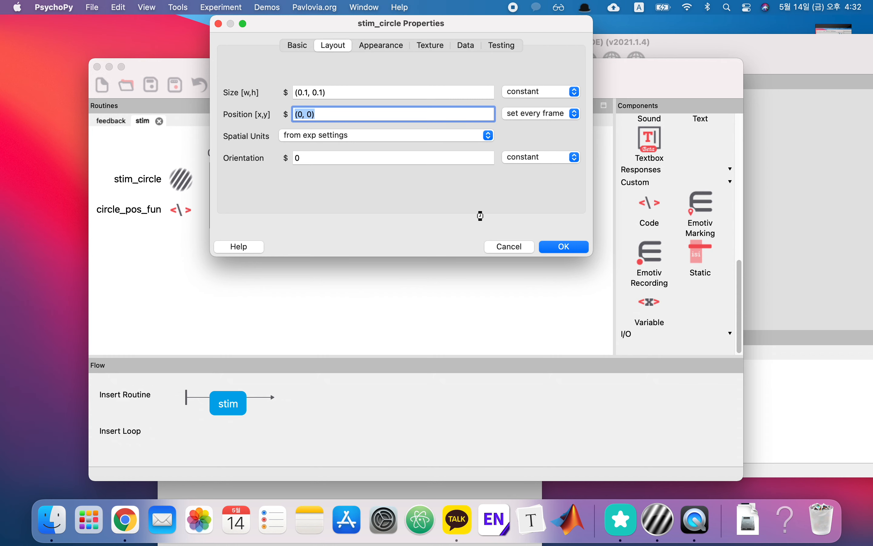
left_click(556, 245)
Initialise the circle position in the circle_pos_fun code component's Begin Routine code with circle_pos = -0.2 and save it.
left_click(100, 208)
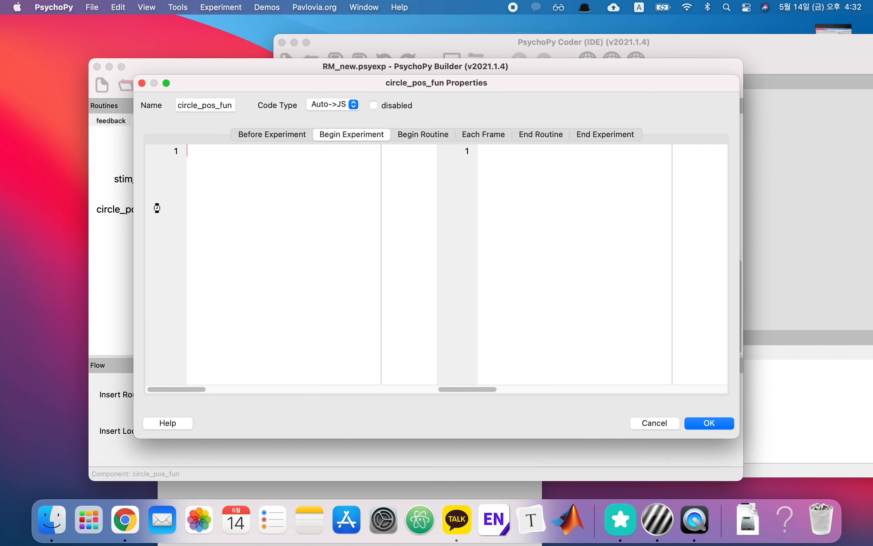
left_click(408, 135)
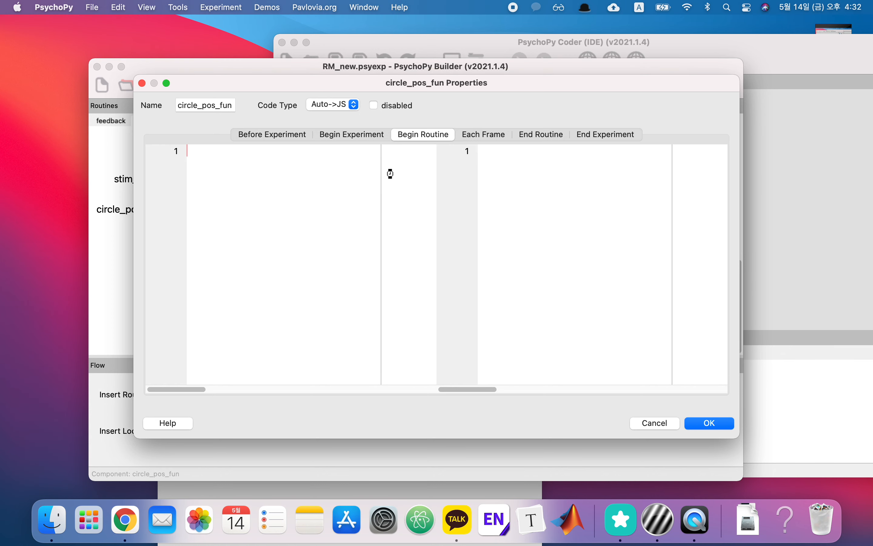
type("circle_pos = ")
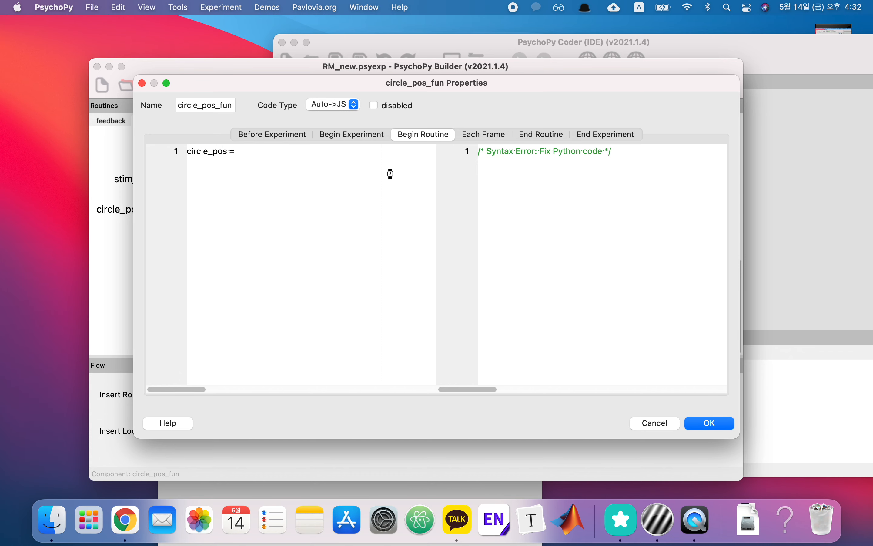
type("-0.2")
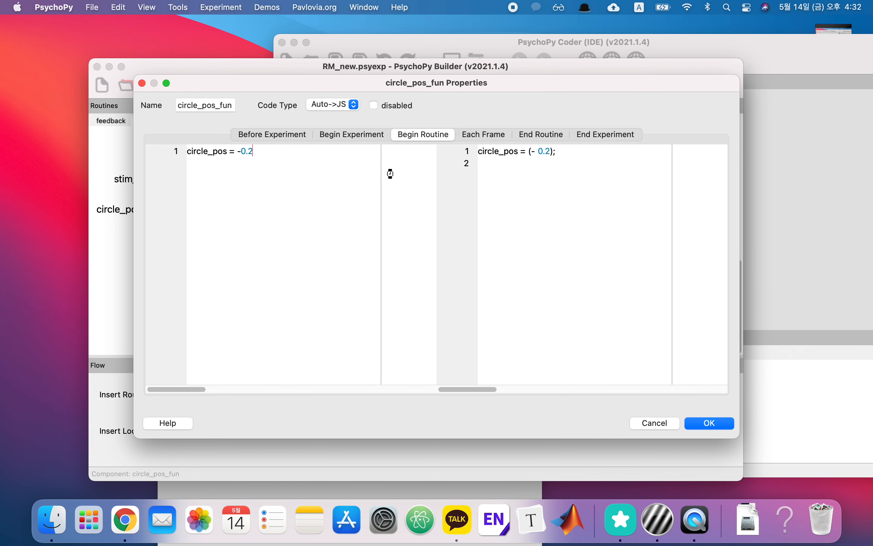
left_click(720, 427)
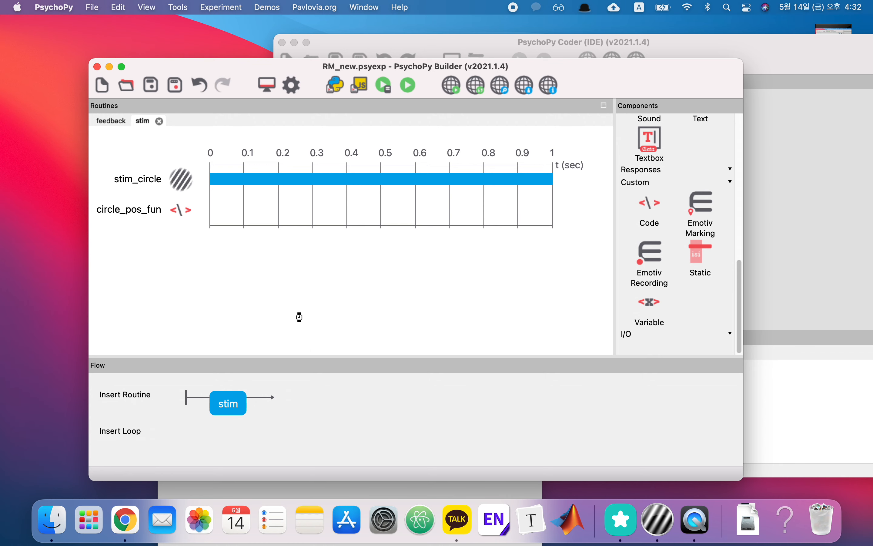
Enter circle_pos = circle_pos+0.005 in the Each Frame code of the circle_pos_fun component.
left_click(138, 212)
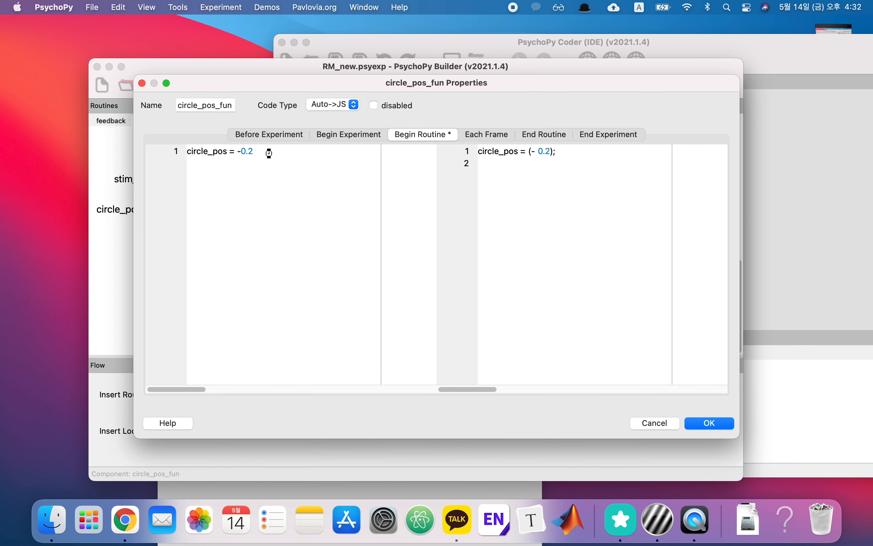
left_click_drag(269, 153, 155, 150)
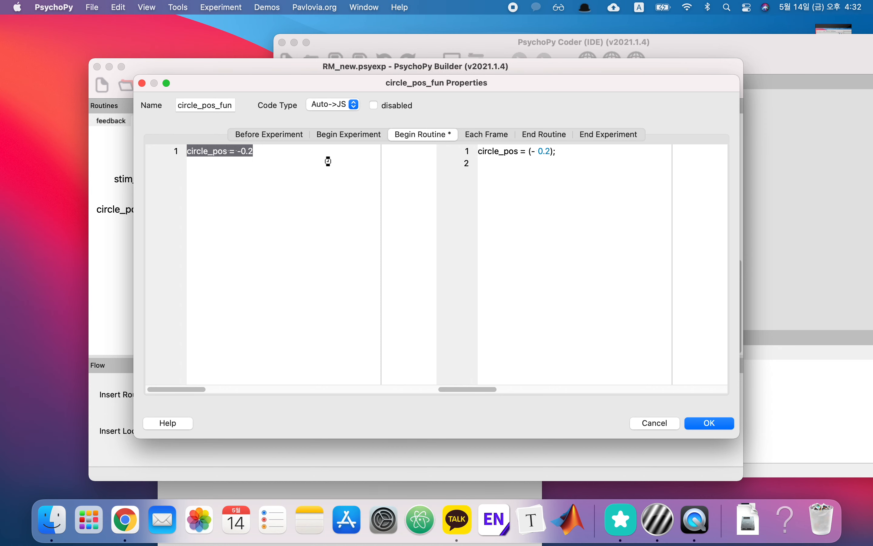
left_click(200, 161)
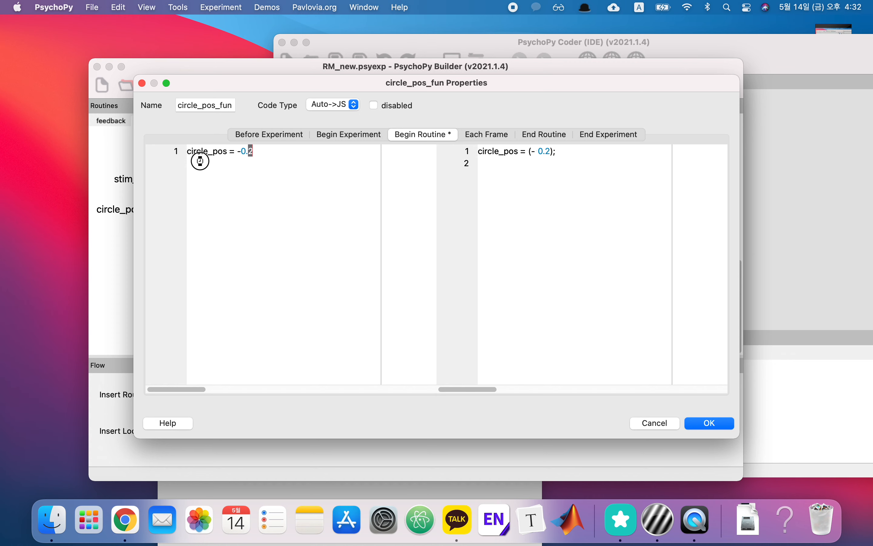
double_click(226, 152)
key("super+c")
left_click(485, 132)
key("super+v")
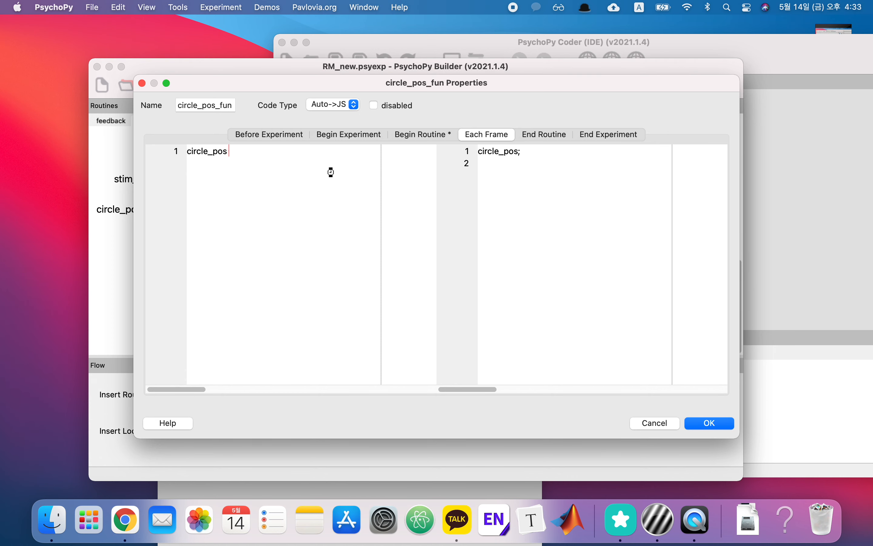
type("+=")
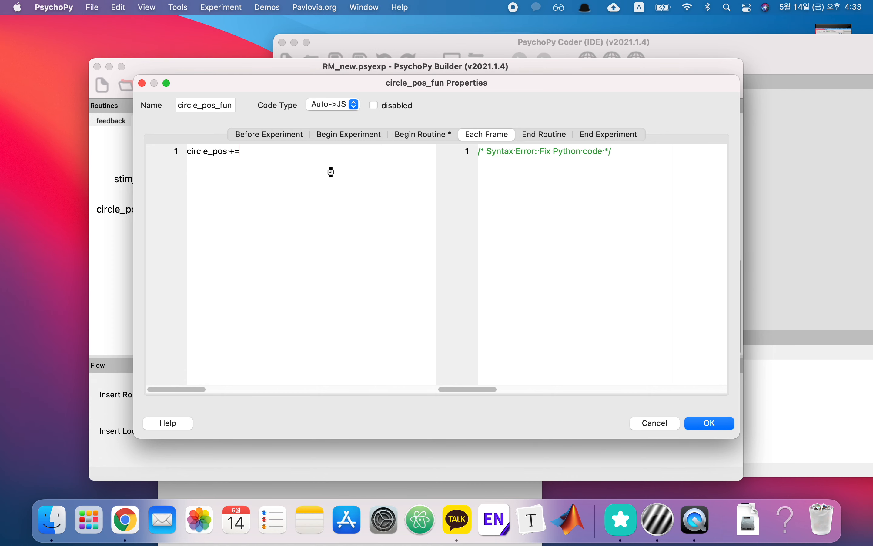
key("BackSpace")
key("BackSpace")
type("= cir")
type("_c")
key("BackSpace")
key("BackSpace")
key("BackSpace")
type("rcle_pos+0.005")
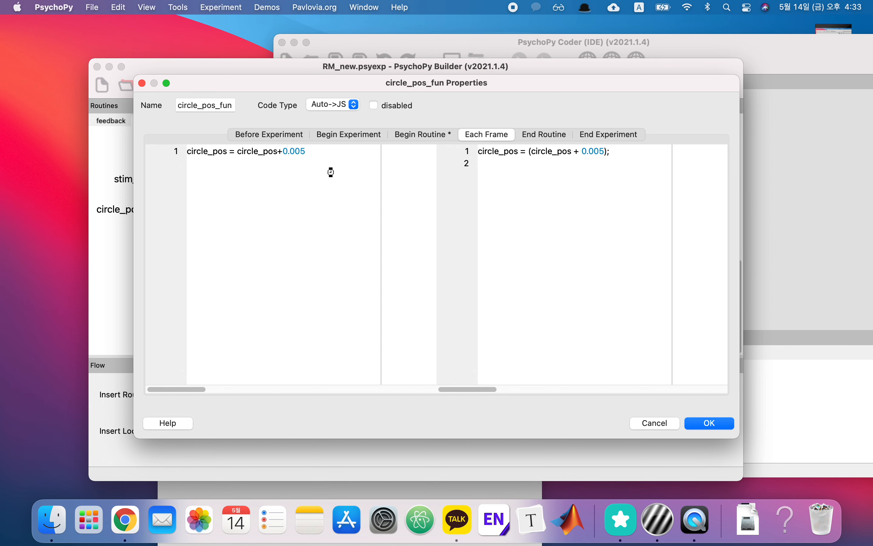
Add circle_pos += 0.005 as a second line of the Each Frame code and comment out the first line.
key("Return")
type("circle_o")
key("BackSpace")
type("pos +=")
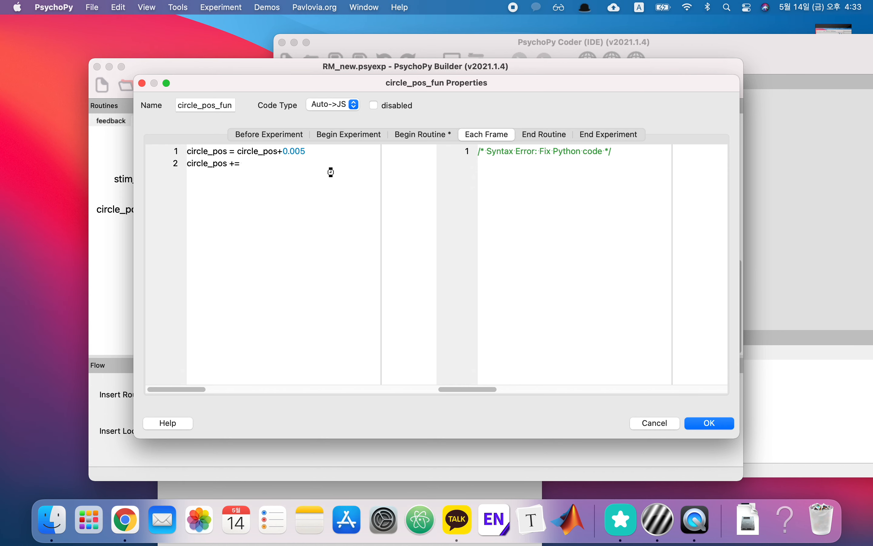
type(" 0.005")
key("Left")
key("Left")
key("Left")
key("Left")
key("Left")
key("Left")
key("Left")
key("Left")
key("Left")
key("Left")
key("Left")
key("Left")
key("Left")
key("Left")
key("Left")
type("#")
key("Down")
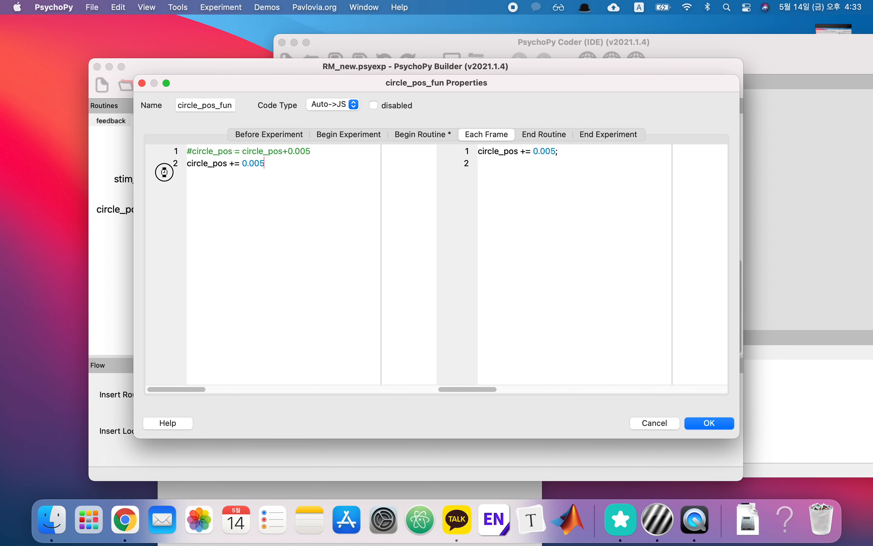
left_click(171, 168)
key("ctrl+c")
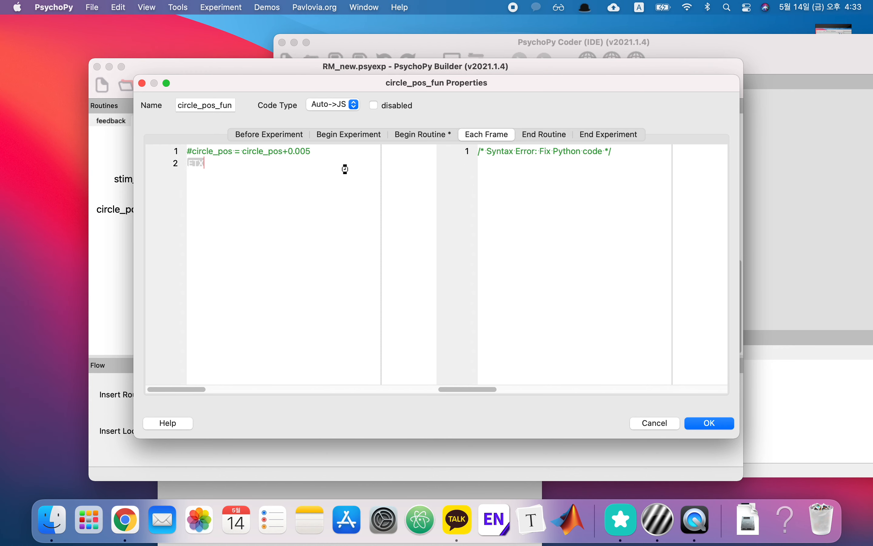
key("super+z")
Duplicate the circle_pos += 0.005 line below itself and change the copy to circle_pos -= 0.005.
key("Left")
key("Left")
key("Left")
key("Left")
key("Left")
key("Left")
key("Left")
key("Left")
key("Left")
key("Left")
key("Left")
key("Left")
key("Left")
key("Left")
key("Left")
key("Left")
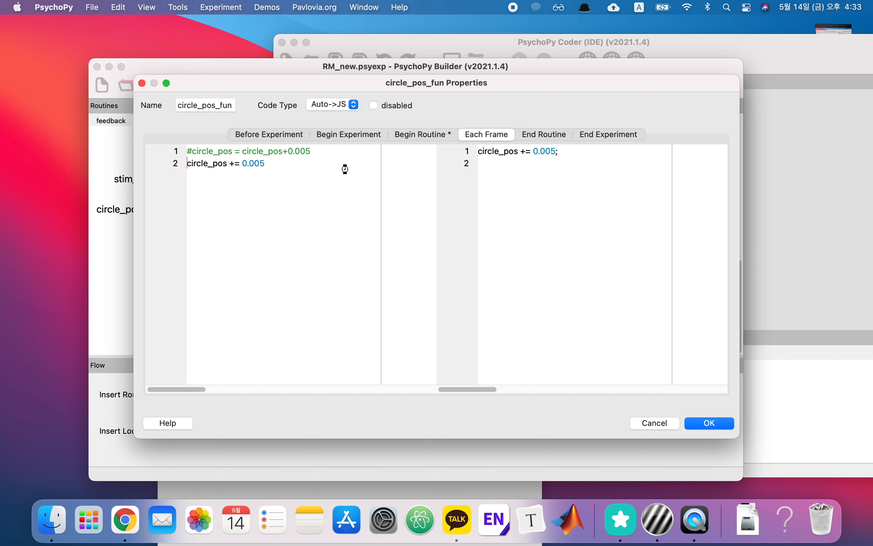
key("shift+End")
key("Right")
key("Return")
key("super+v")
key("Left")
key("Left")
key("Left")
key("Left")
key("shift+Left")
type("-")
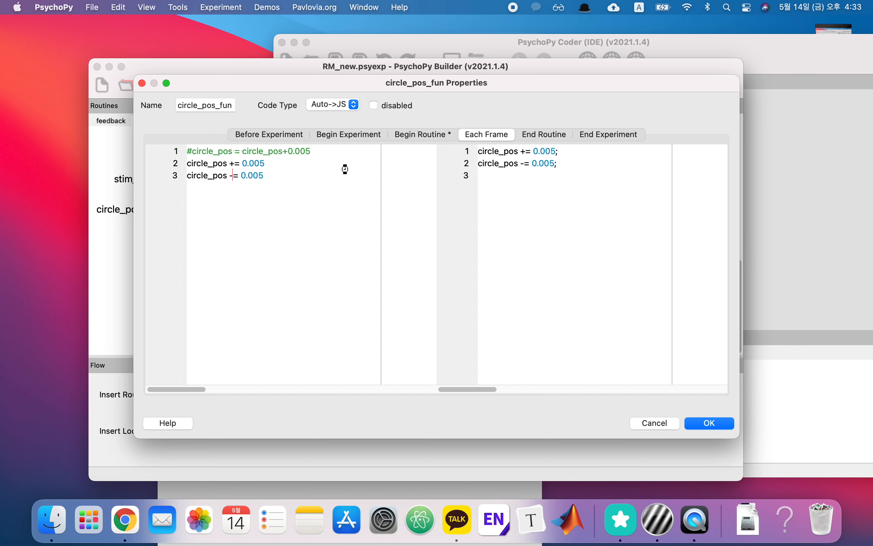
Comment out the circle_pos -= 0.005 line, add a space after the hash in both commented lines, and apply the code.
left_click(276, 174)
type("#")
key("BackSpace")
key("super+Left")
type("#")
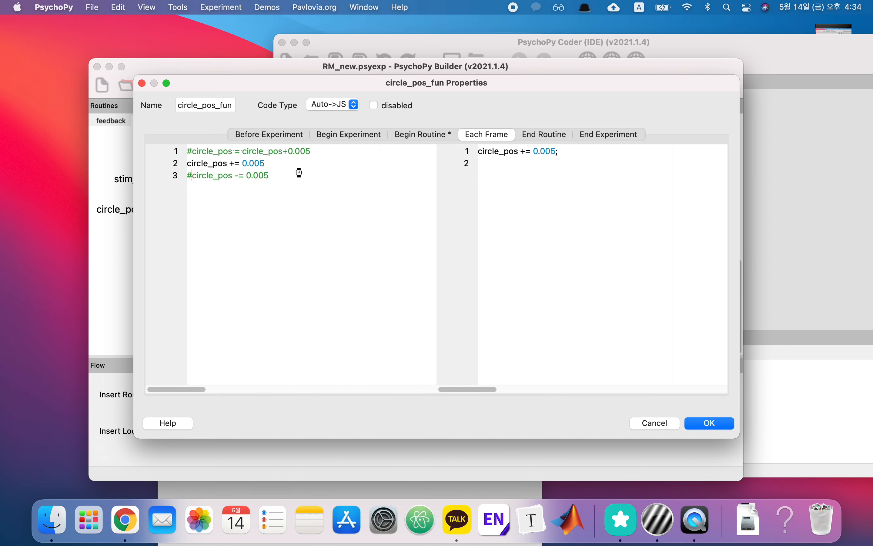
left_click(202, 151)
key("Left")
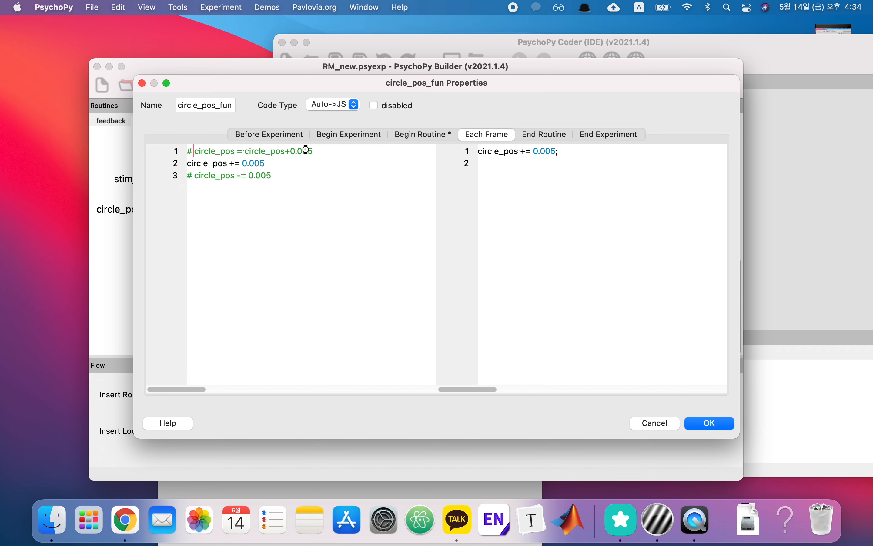
left_click(267, 163)
left_click(709, 423)
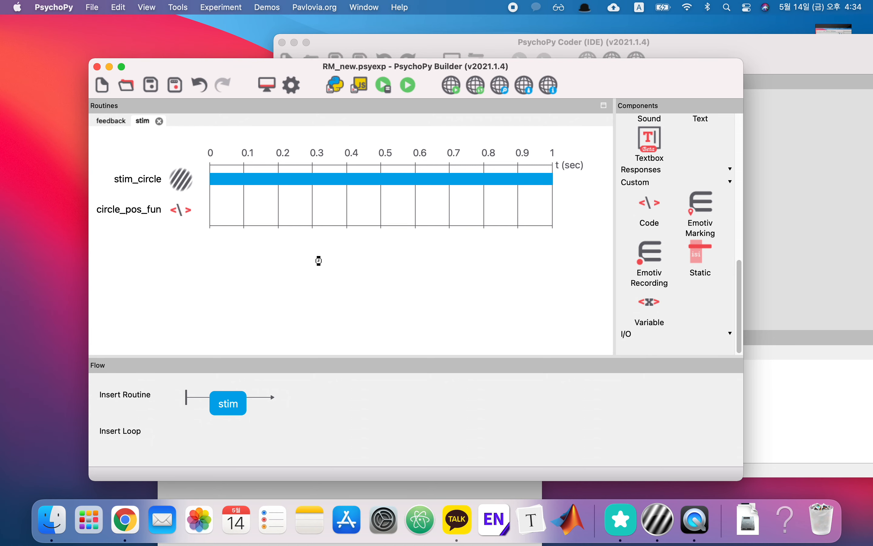
Examine the spatial unit options in stim_circle's layout properties and close them without changes.
left_click(148, 189)
left_click(364, 47)
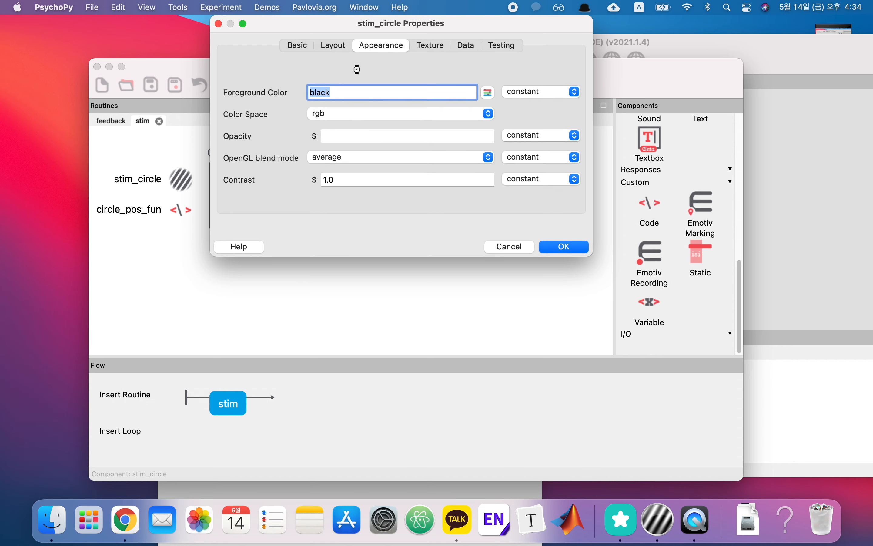
left_click(335, 44)
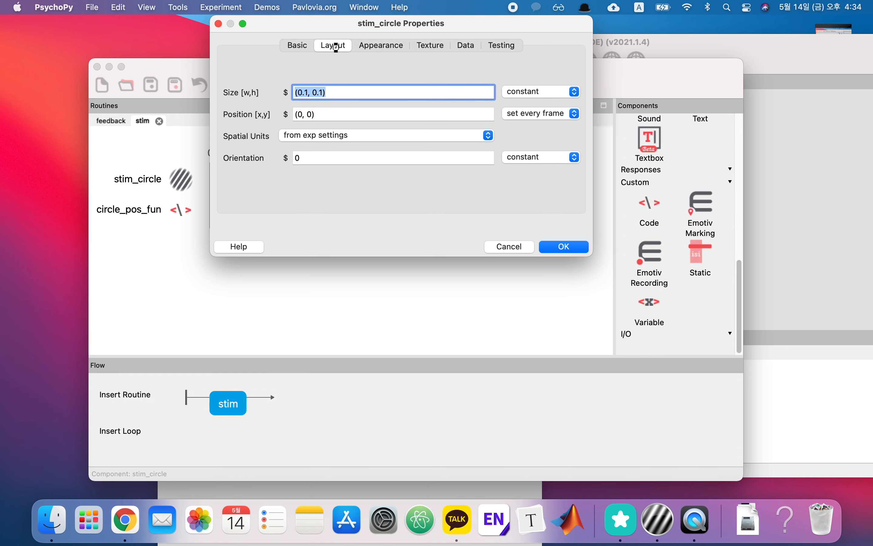
left_click(319, 137)
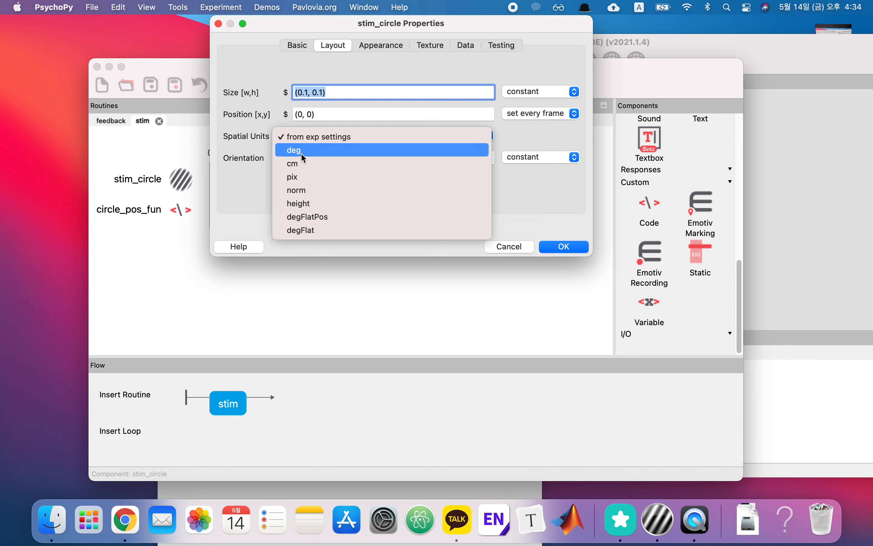
left_click(515, 246)
left_click(514, 245)
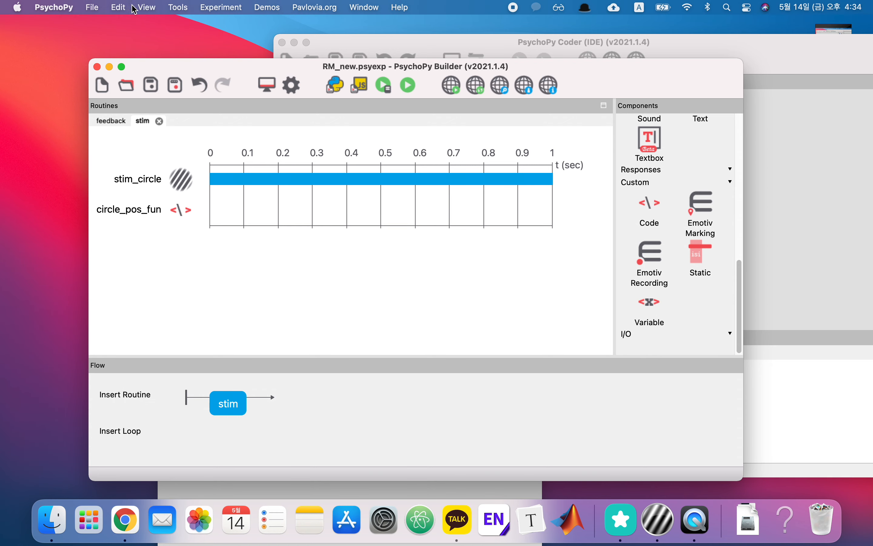
left_click(178, 7)
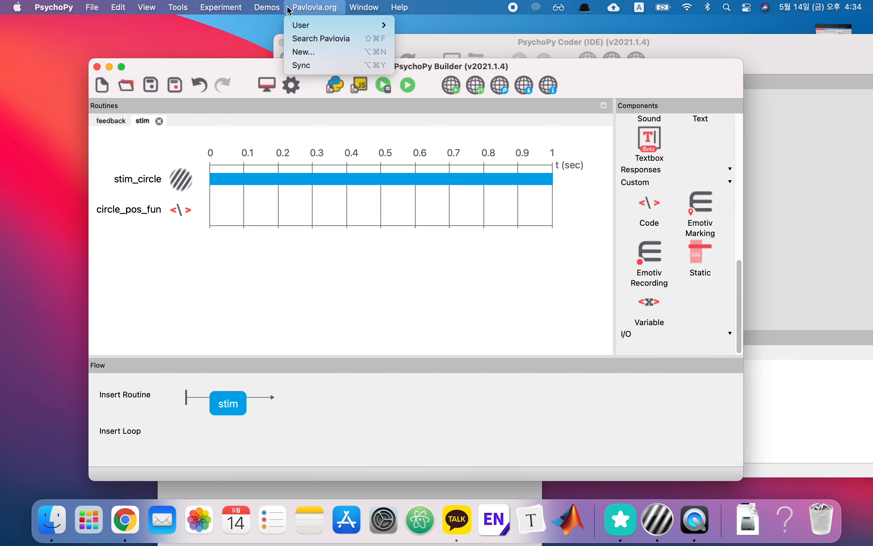
mouse_move(235, 9)
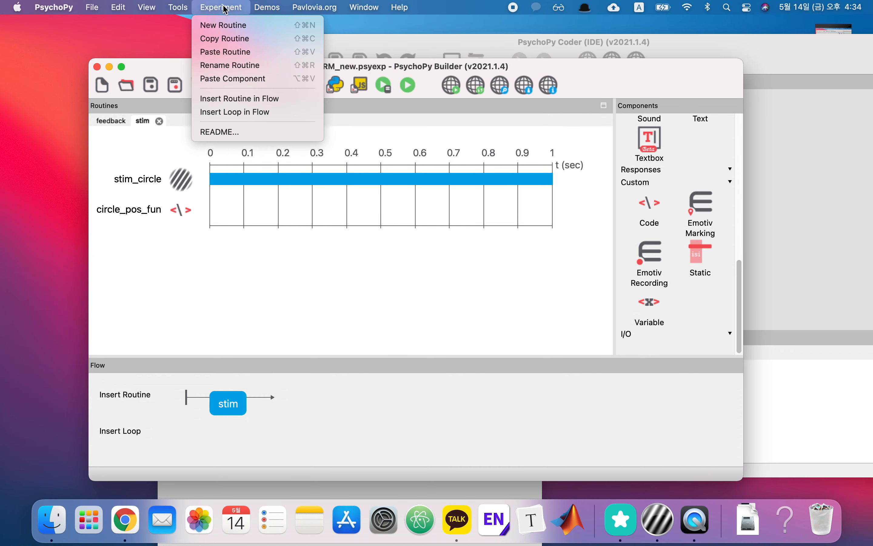
mouse_move(191, 10)
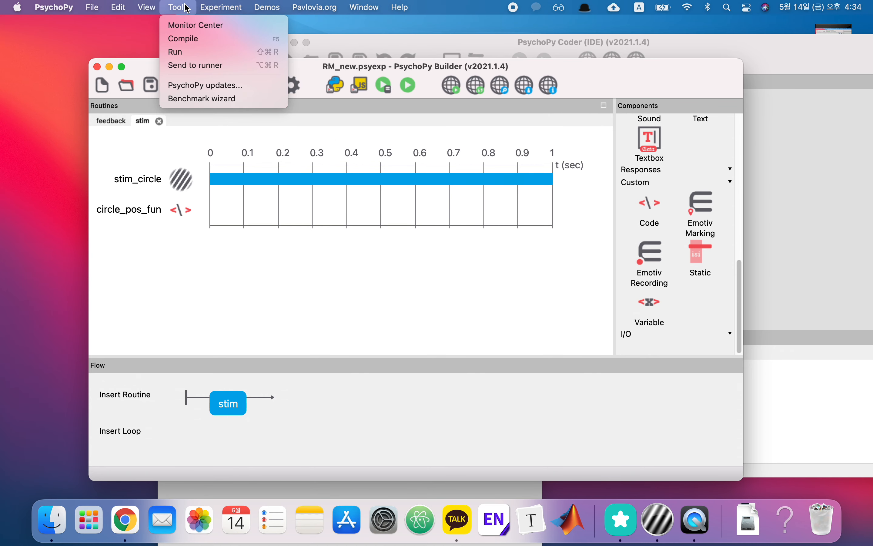
mouse_move(148, 8)
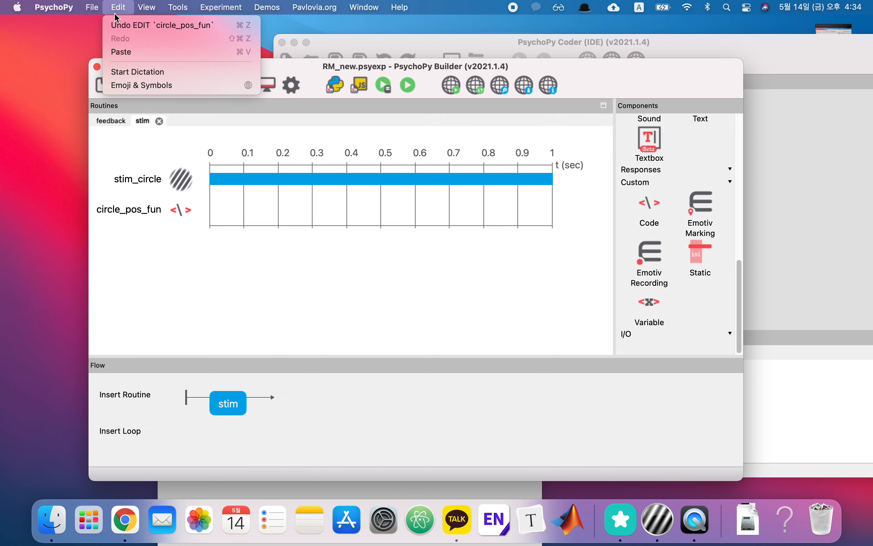
mouse_move(285, 6)
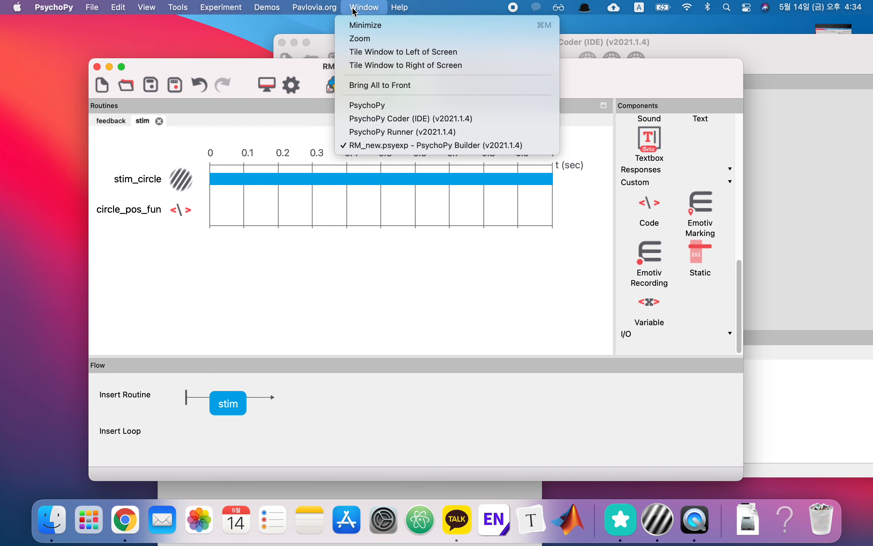
mouse_move(399, 14)
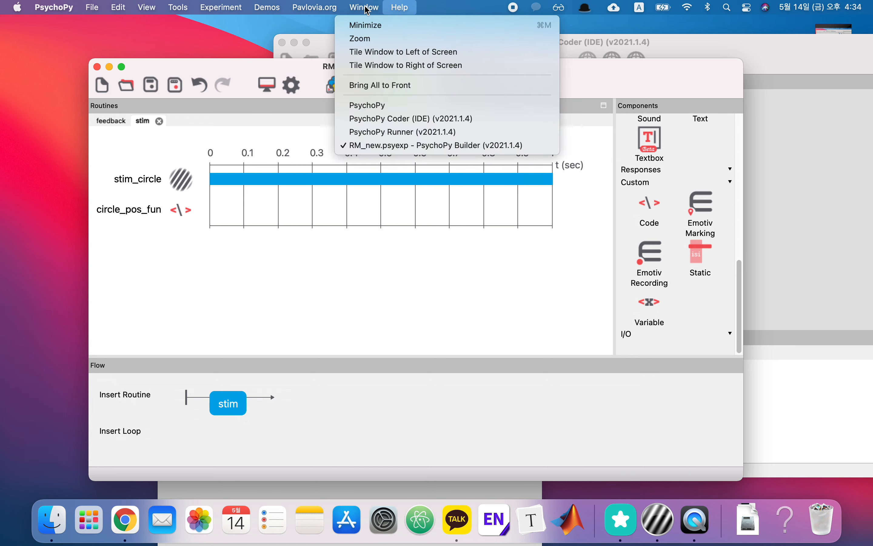
mouse_move(319, 11)
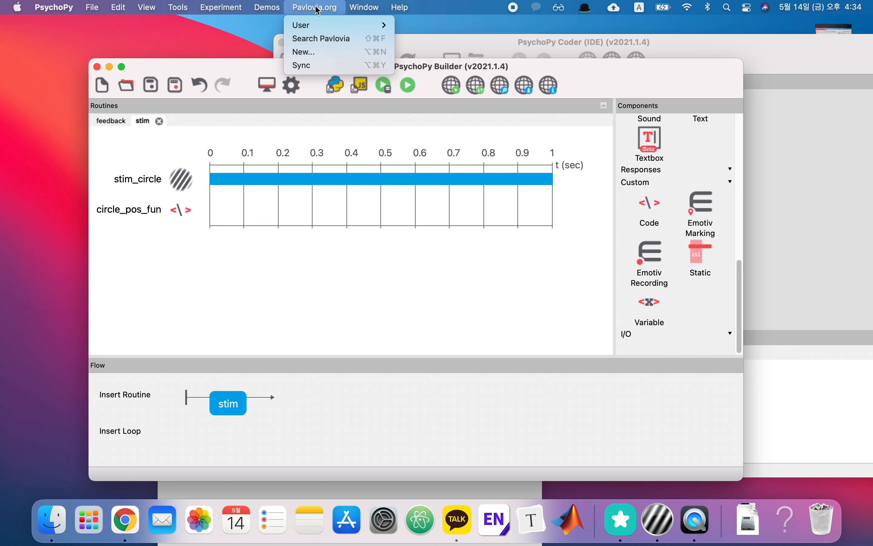
mouse_move(273, 11)
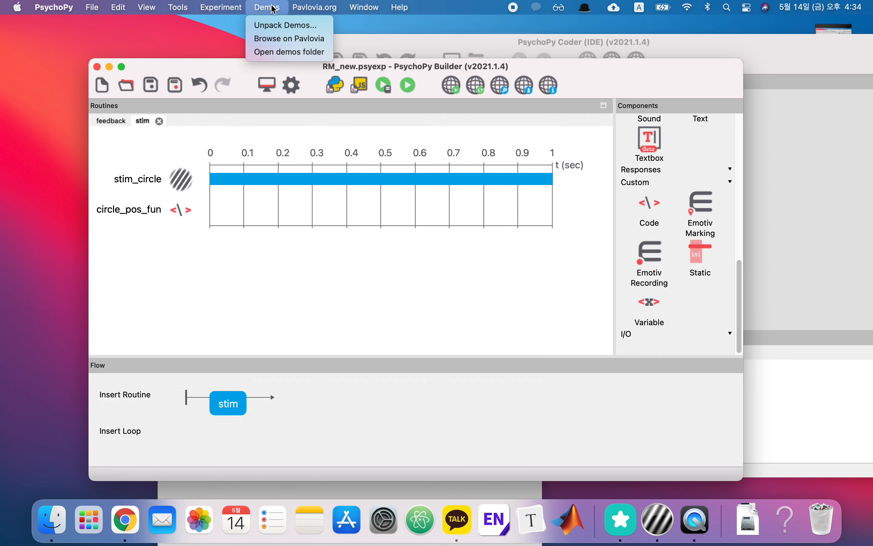
left_click(280, 90)
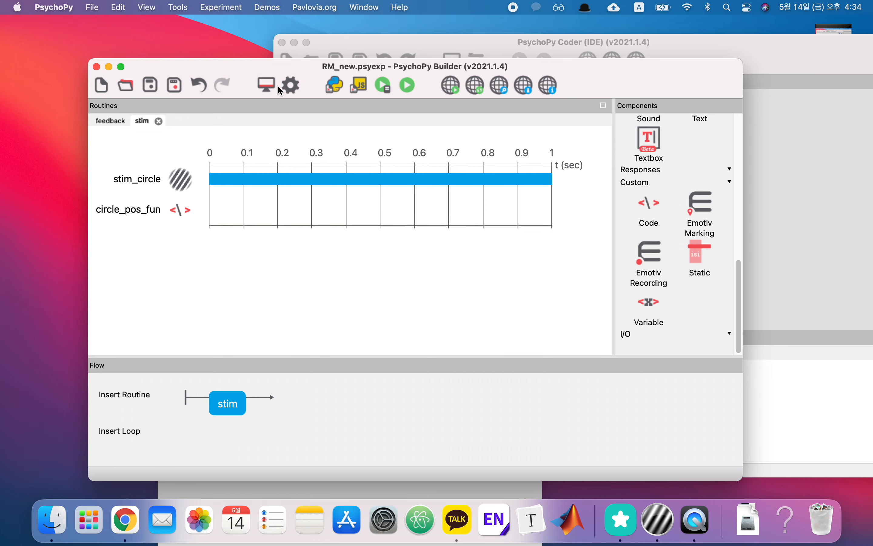
Examine testMonitor's screen distance, pixel size and screen width in the Monitor Center, and close it.
left_click(269, 86)
left_click_drag(308, 94, 304, 29)
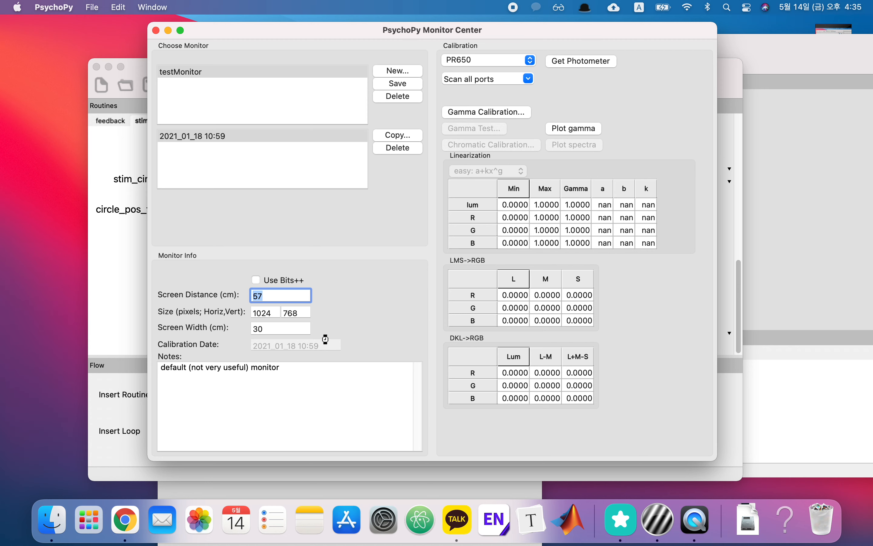
left_click_drag(275, 316, 240, 316)
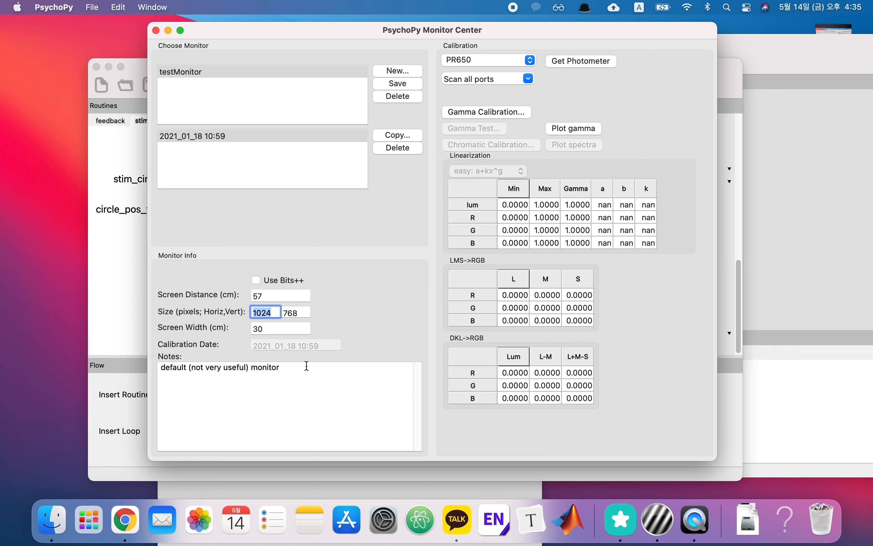
left_click(156, 31)
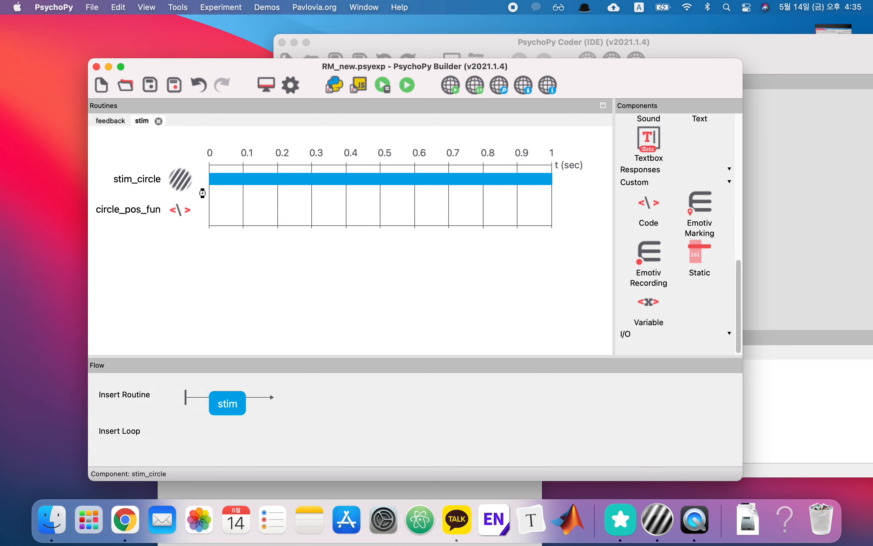
Set stim_circle's position to $[circle_pos, 0], using the variable name from the circle_pos_fun code, and save the experiment.
left_click(167, 221)
double_click(206, 152)
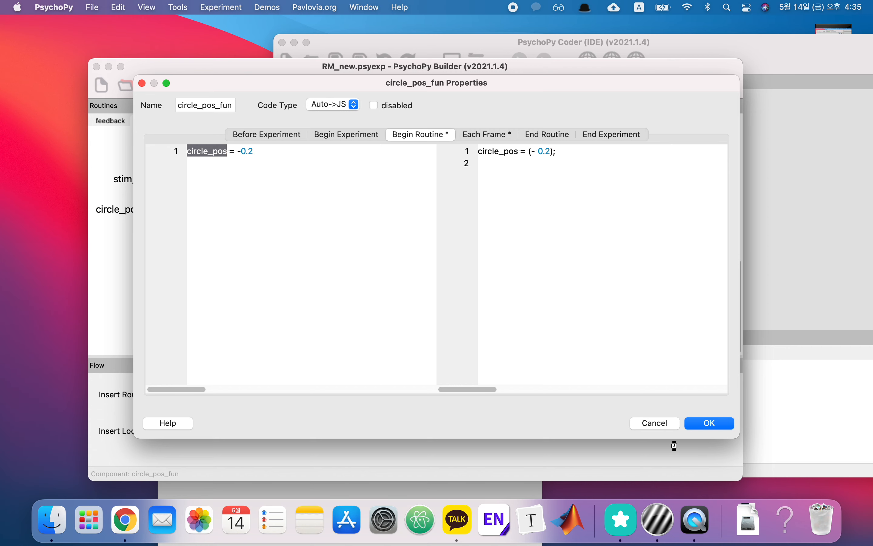
left_click(657, 426)
left_click(119, 182)
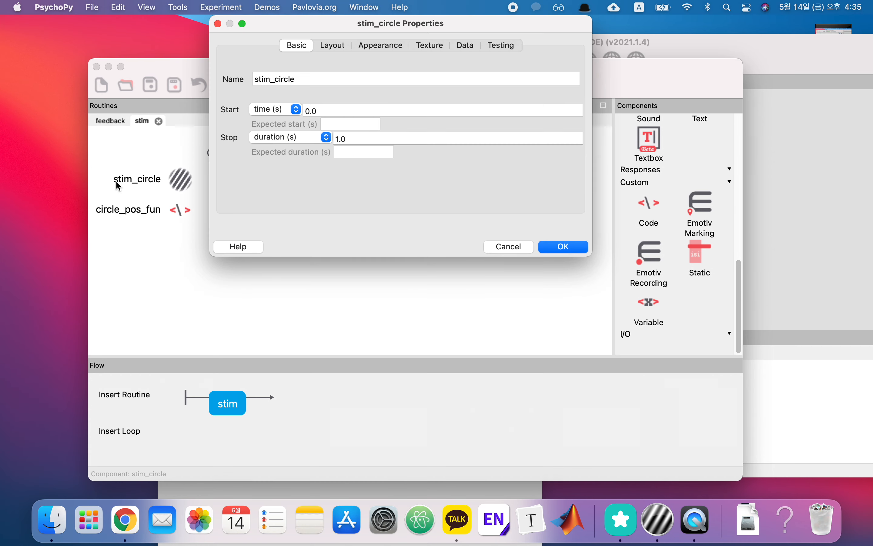
left_click(357, 45)
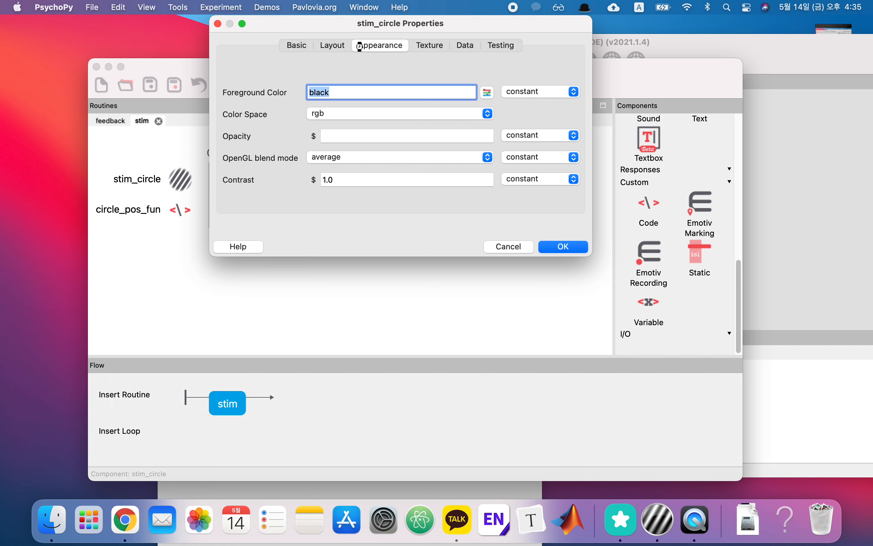
left_click(344, 45)
key("Tab")
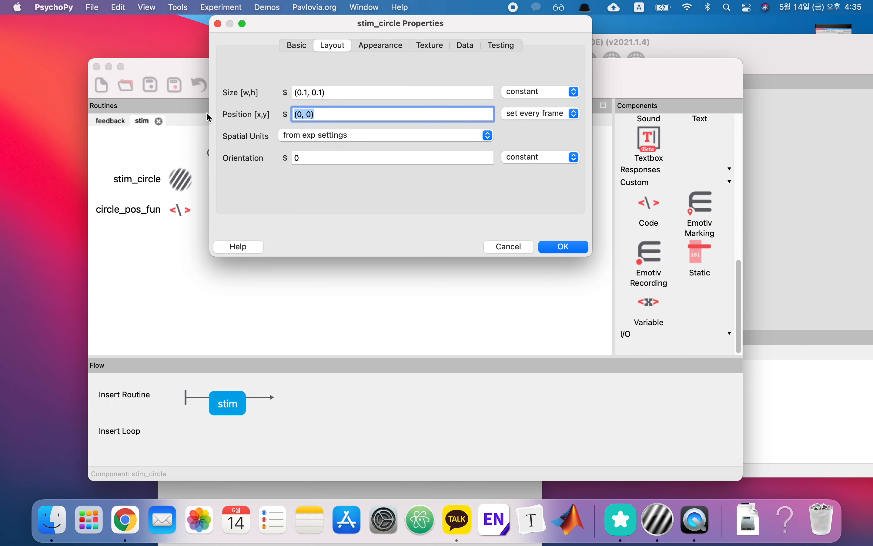
type("$[")
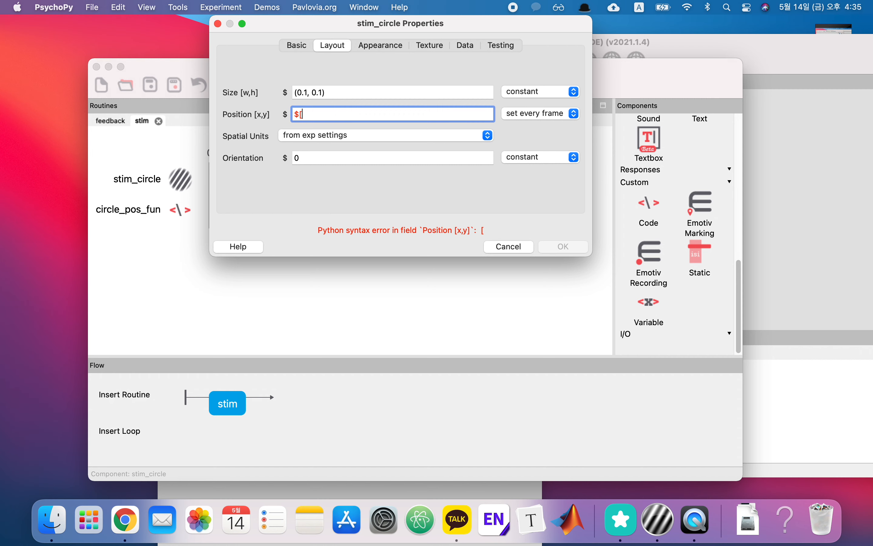
type("circle_pos, 0]")
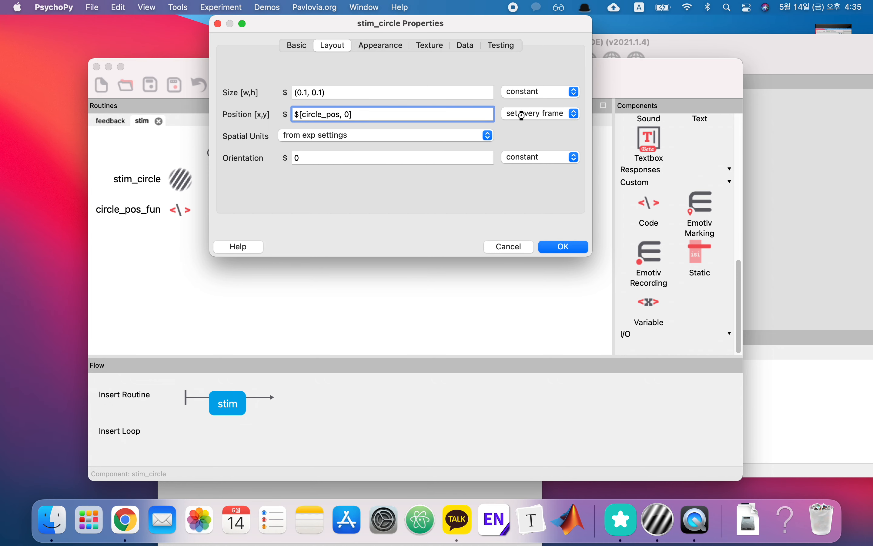
left_click(522, 114)
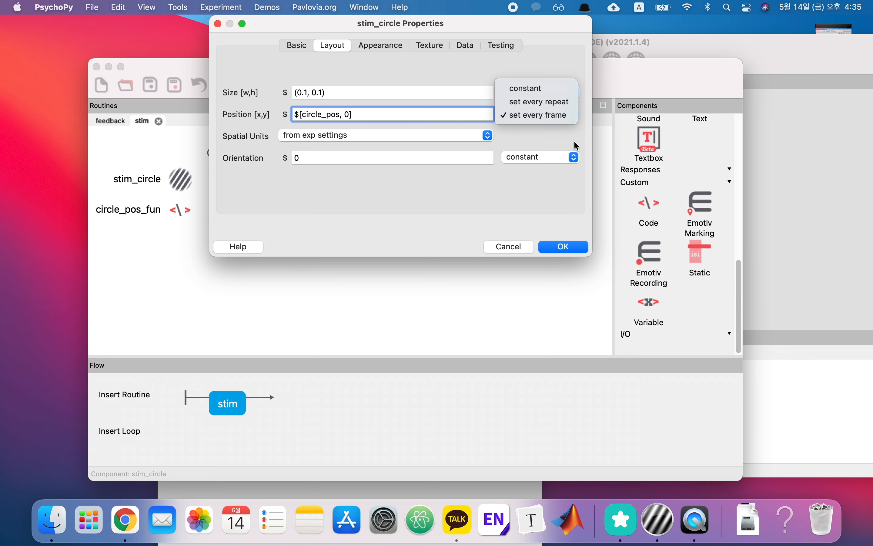
left_click(572, 248)
left_click(572, 249)
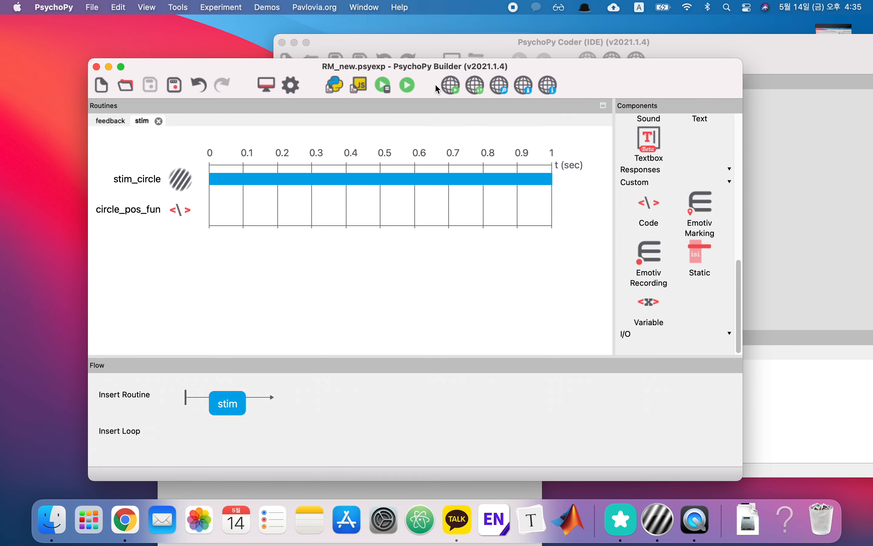
Run RM_new with a blank participant field and session 001, and return to the Builder window.
left_click(415, 84)
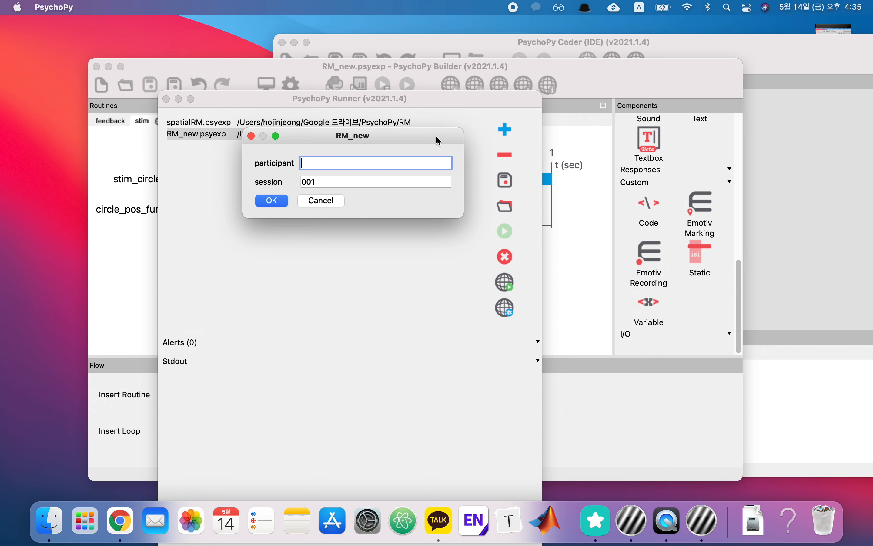
left_click(281, 200)
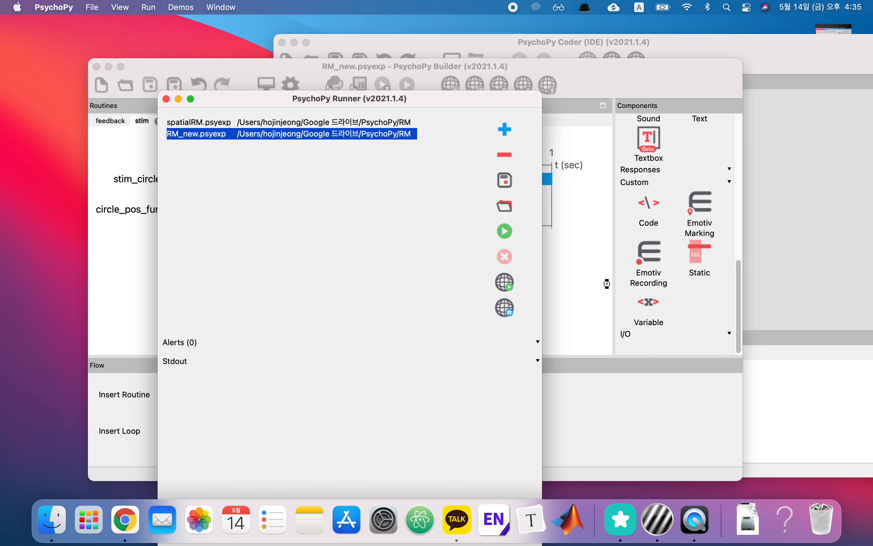
left_click(560, 274)
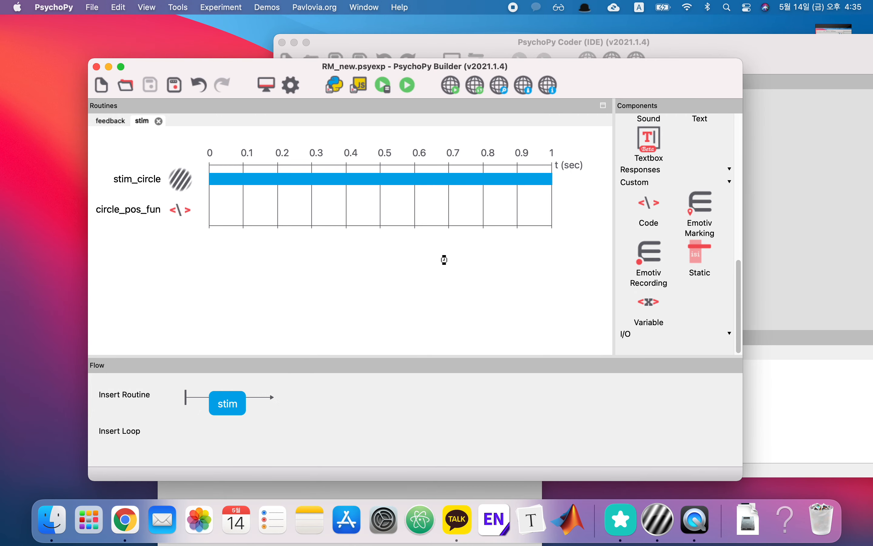
Replace the last digit of the circle_pos increment in circle_pos_fun's Each Frame code with 1 and save.
left_click(180, 184)
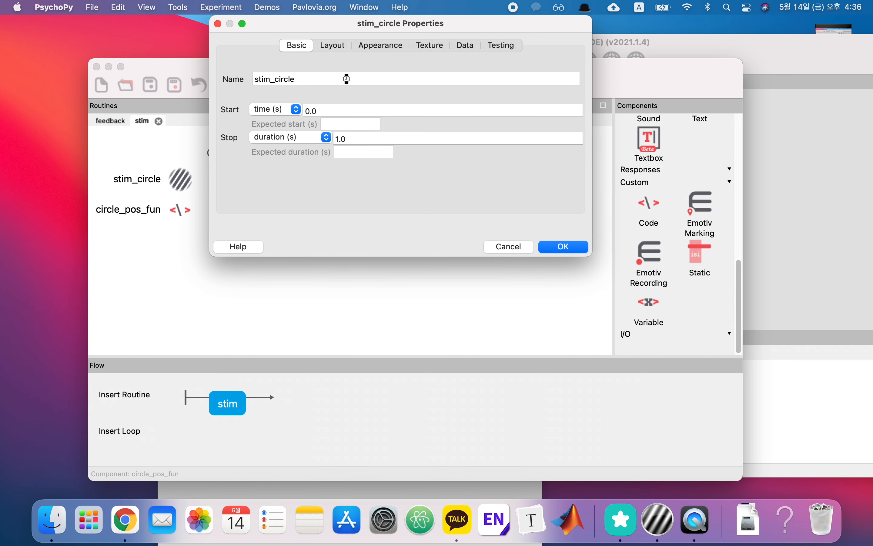
key("Escape")
left_click(146, 209)
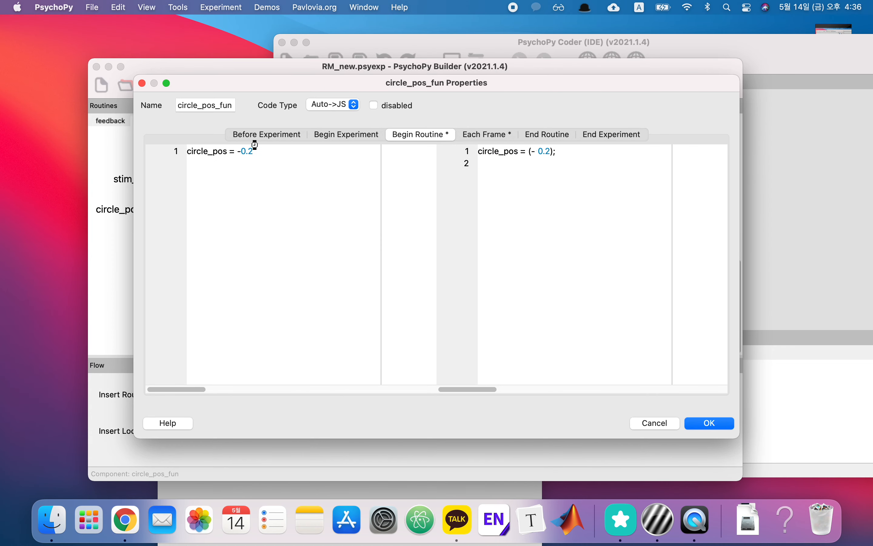
left_click(459, 134)
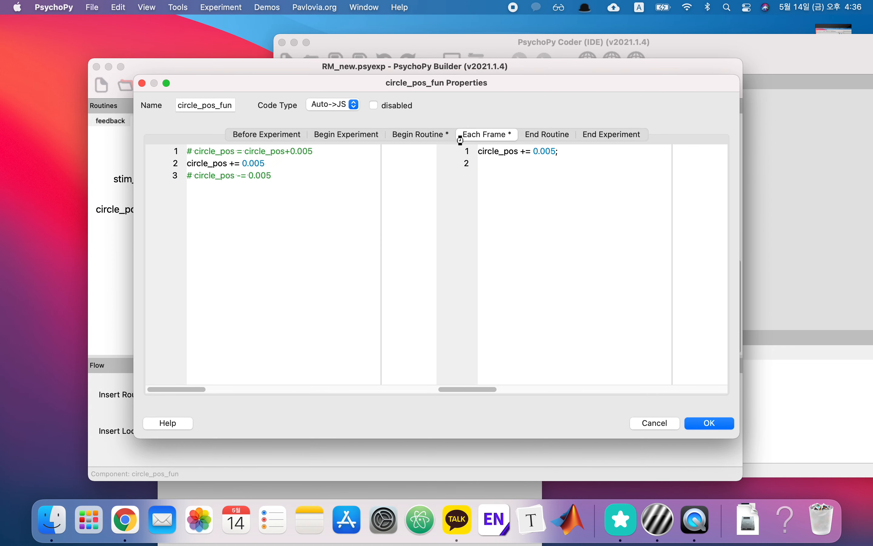
key("BackSpace")
type("1")
left_click(698, 421)
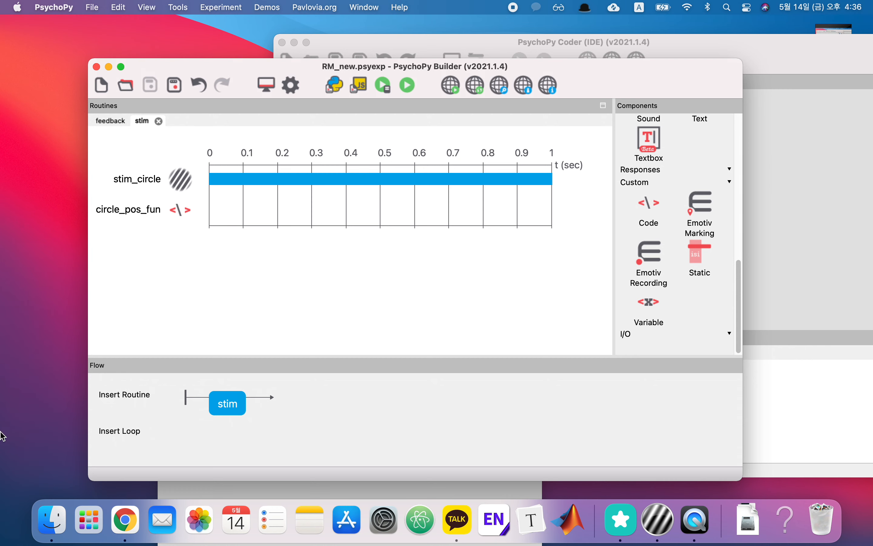
Create a new routine named response and insert it after stim in the flow.
left_click(129, 399)
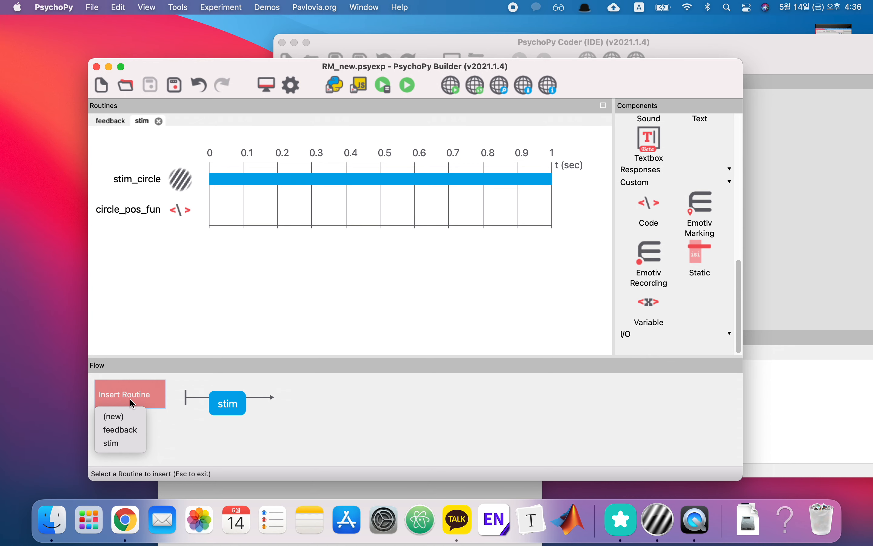
left_click(113, 416)
type("respon se")
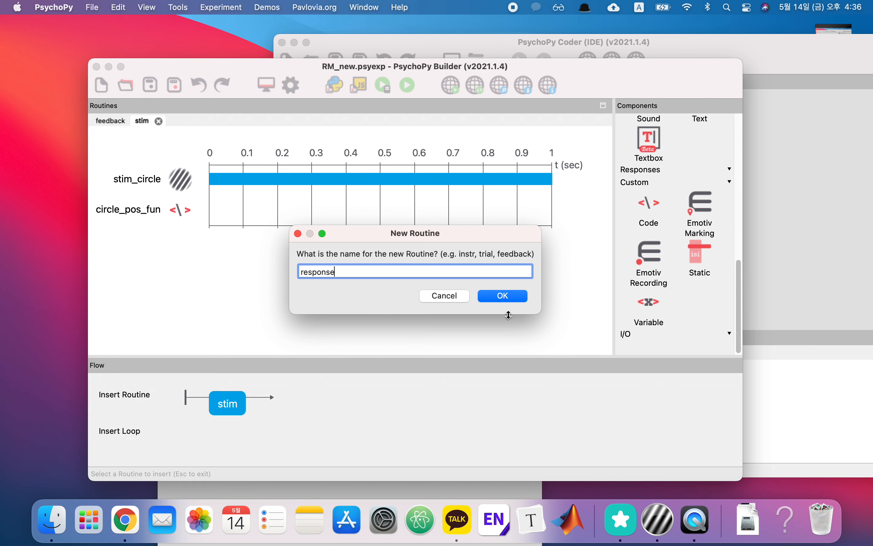
left_click(505, 297)
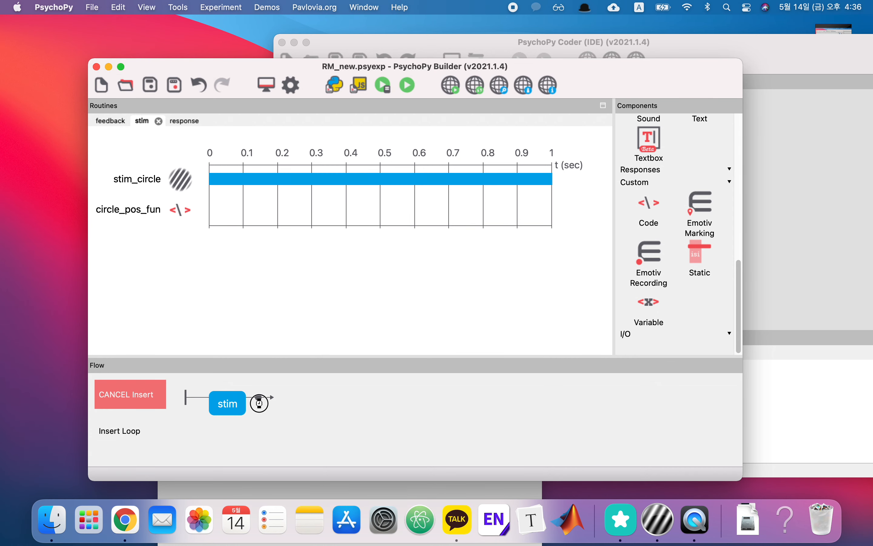
left_click(259, 402)
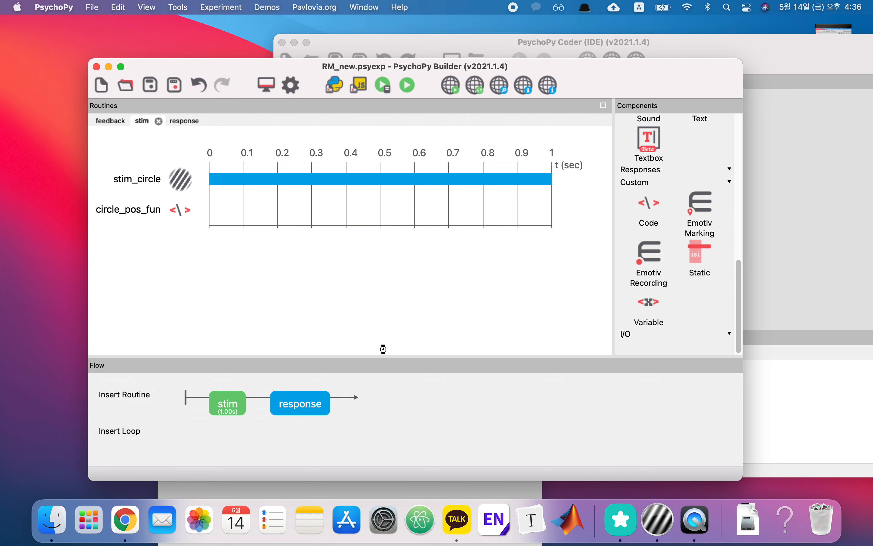
Start a Text component in the response routine with the text "원이 사라진 위치를 마우스로 클릭해주세요.".
left_click(305, 406)
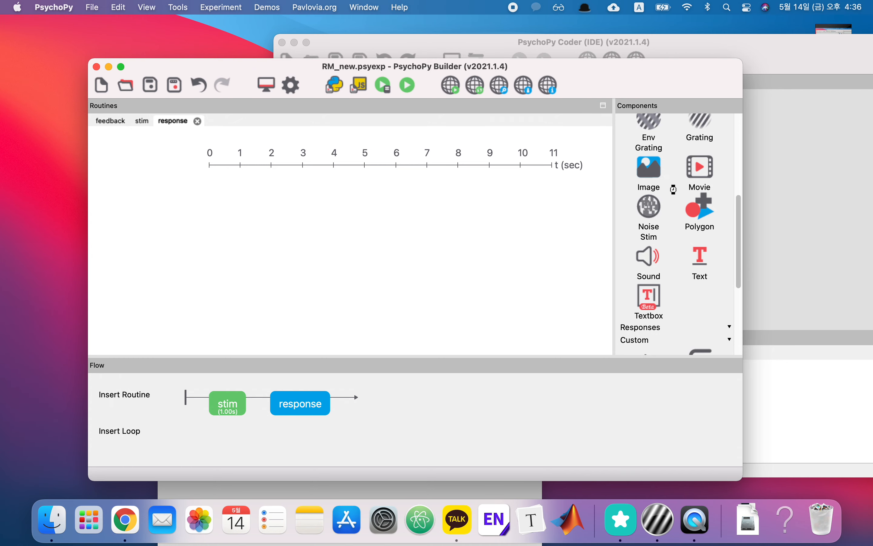
left_click(701, 158)
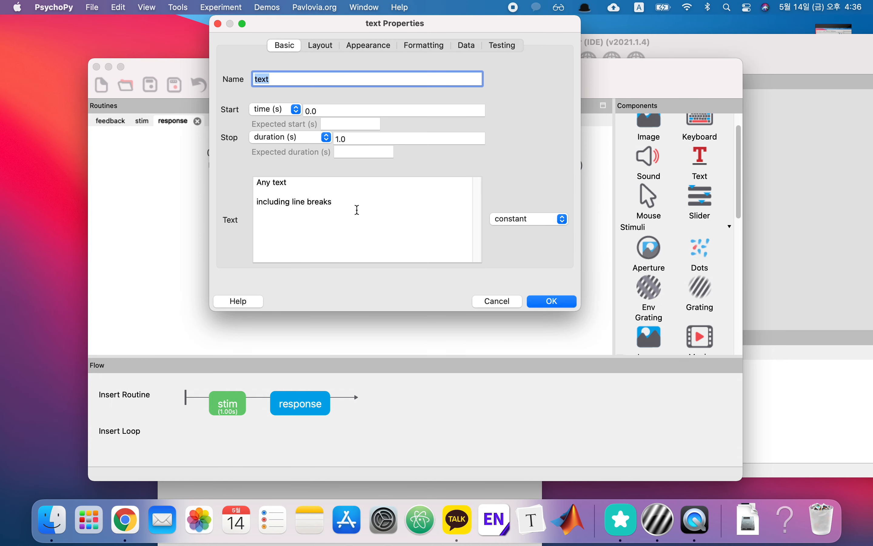
left_click(357, 210)
key("ctrl+space")
type("ㅇ")
type("원이 ")
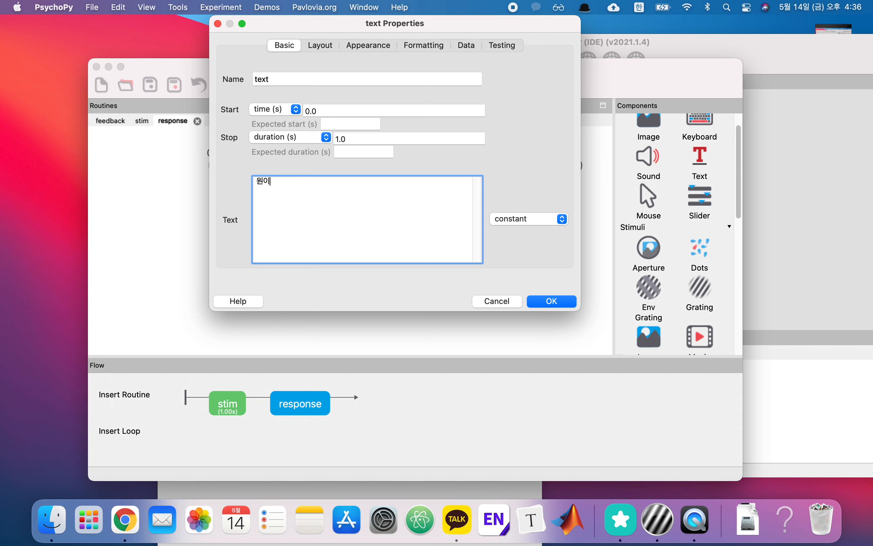
type("사라진 위치를 마우스로 클릭해주세요.")
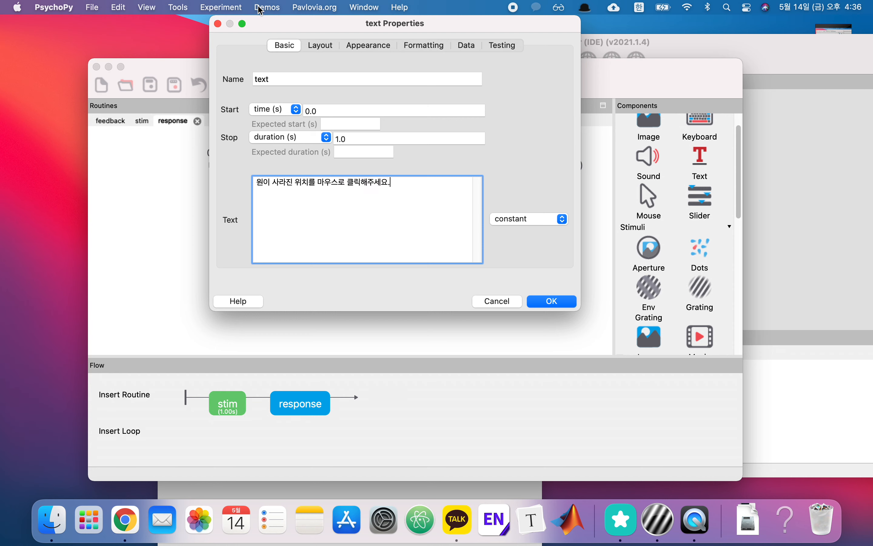
Name the text component resp_inst and clear its stop duration so it has no time limit.
key("Tab")
key("Caps_Lock")
type("resp_inst")
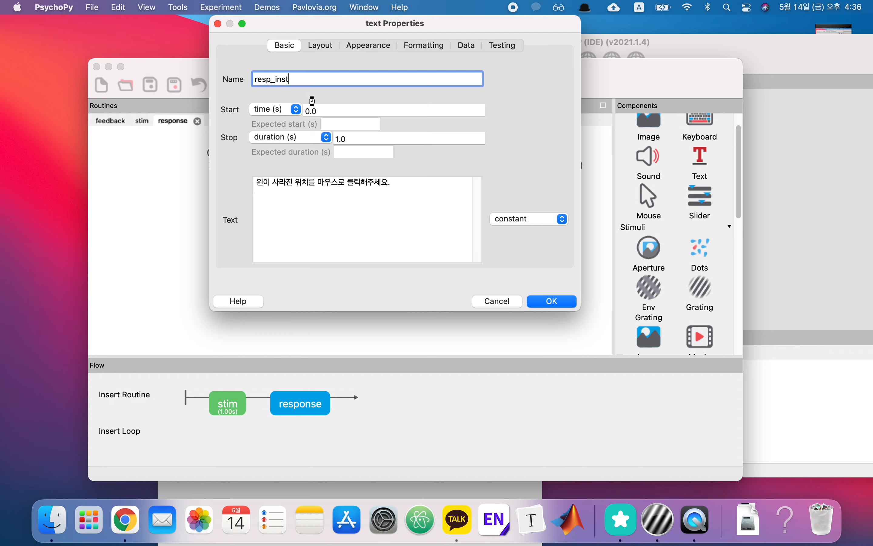
double_click(353, 138)
key("BackSpace")
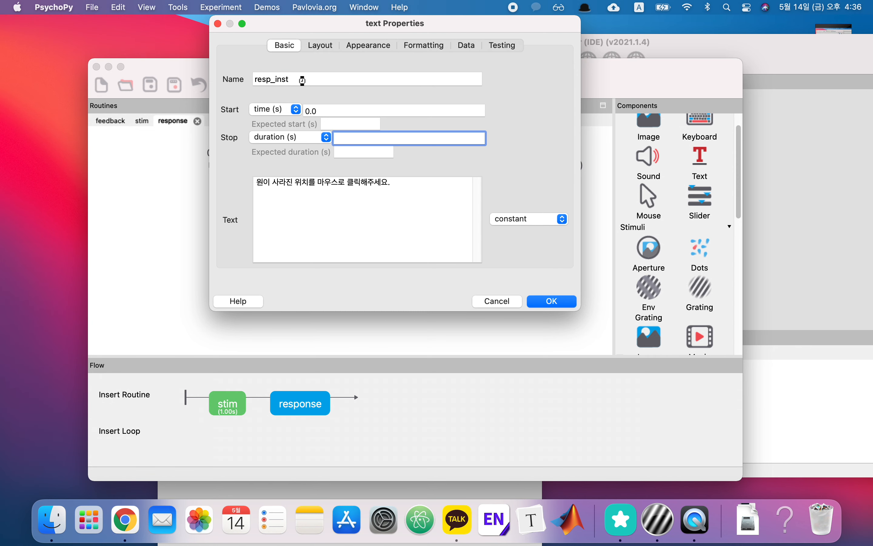
Set resp_inst's vertical position to 0.35 and its foreground color to black.
left_click(320, 45)
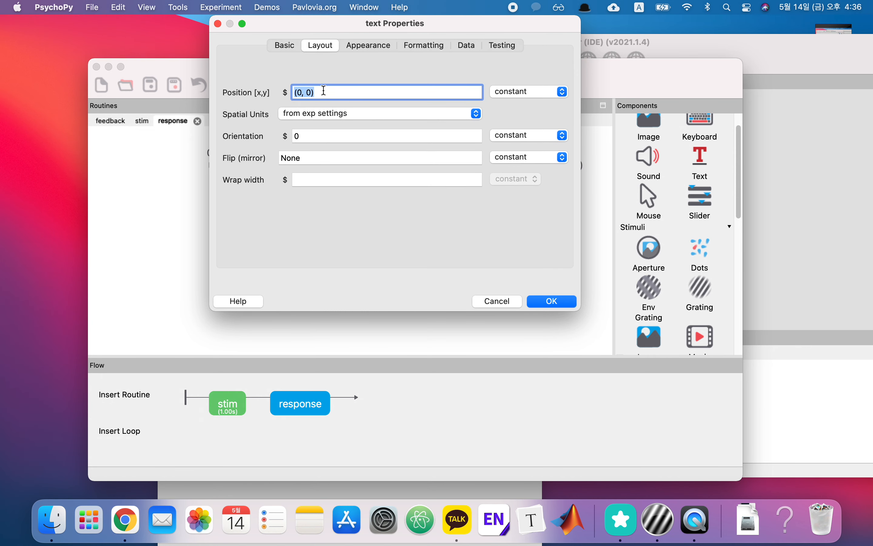
double_click(309, 93)
type("0.35")
left_click(368, 45)
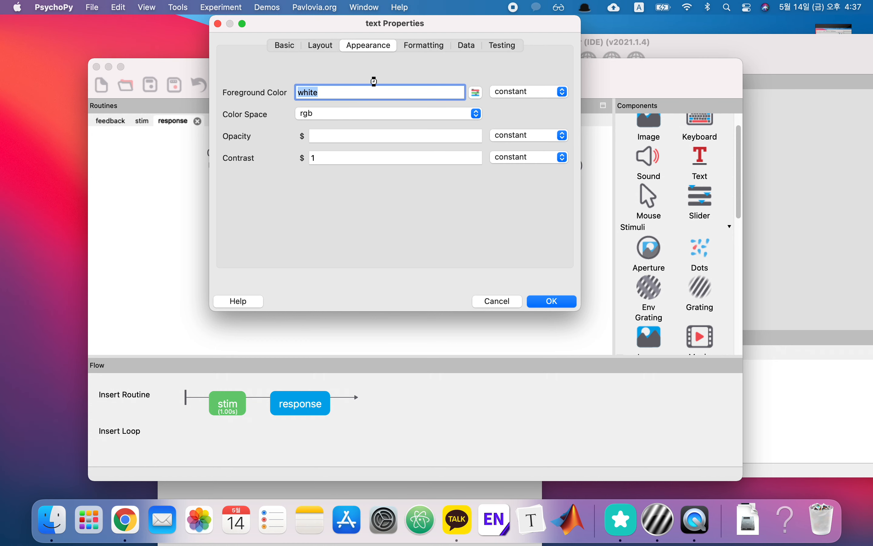
type("black")
Set resp_inst's font to NanumSquare and letter height to 0.05, and add the component to the routine.
left_click(430, 45)
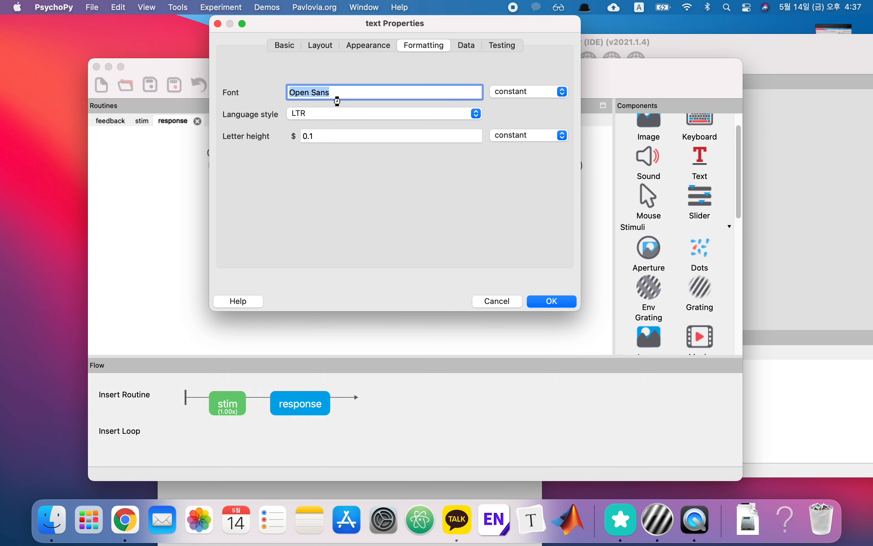
type("NanumSquare")
left_click(337, 136)
key("BackSpace")
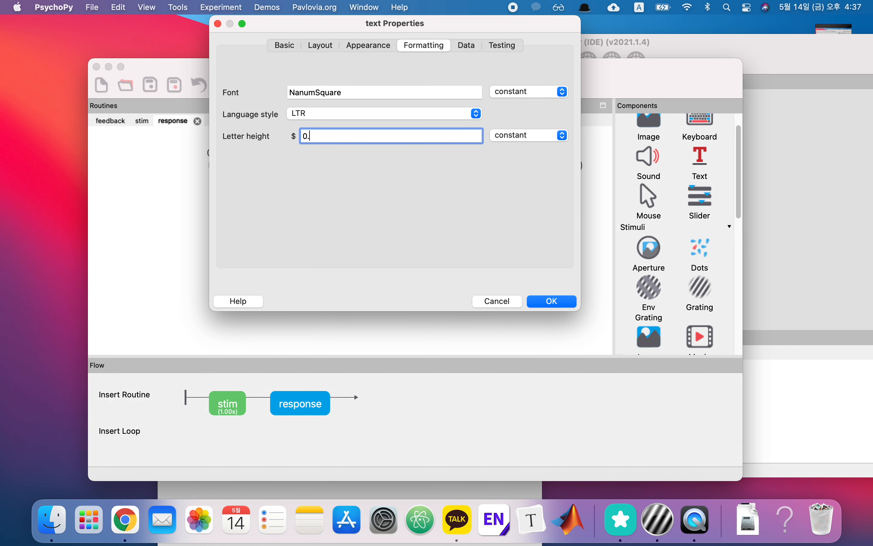
type("05")
left_click(463, 45)
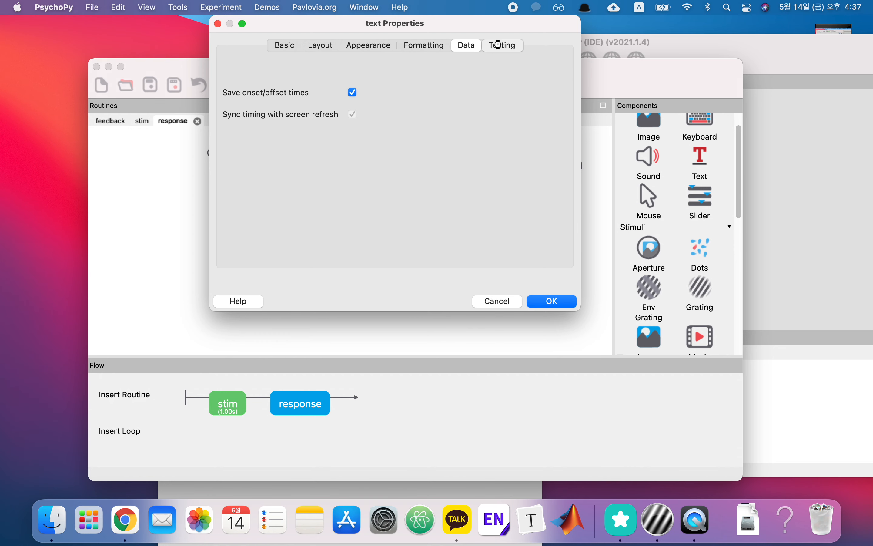
left_click(498, 45)
left_click(555, 304)
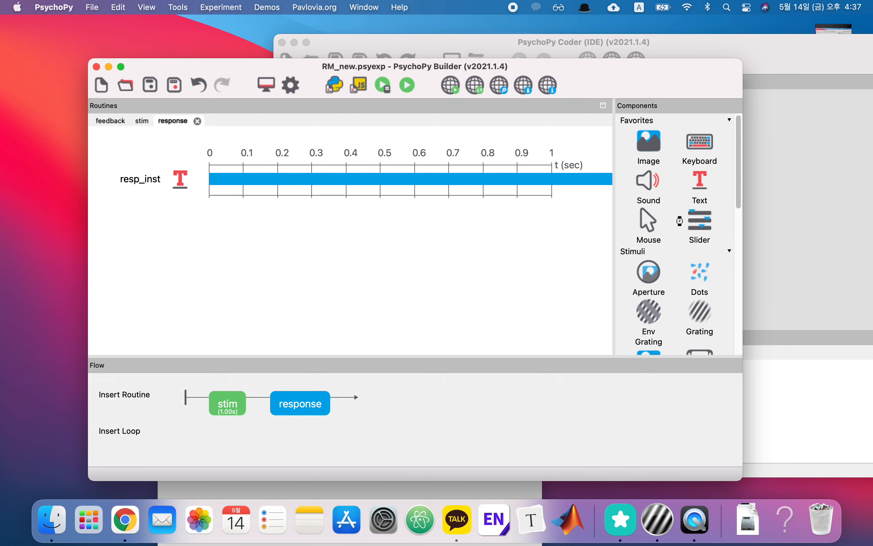
Start a Mouse component named resp_mouse in the response routine and clear its stop duration.
scroll(690, 223, "down", 2)
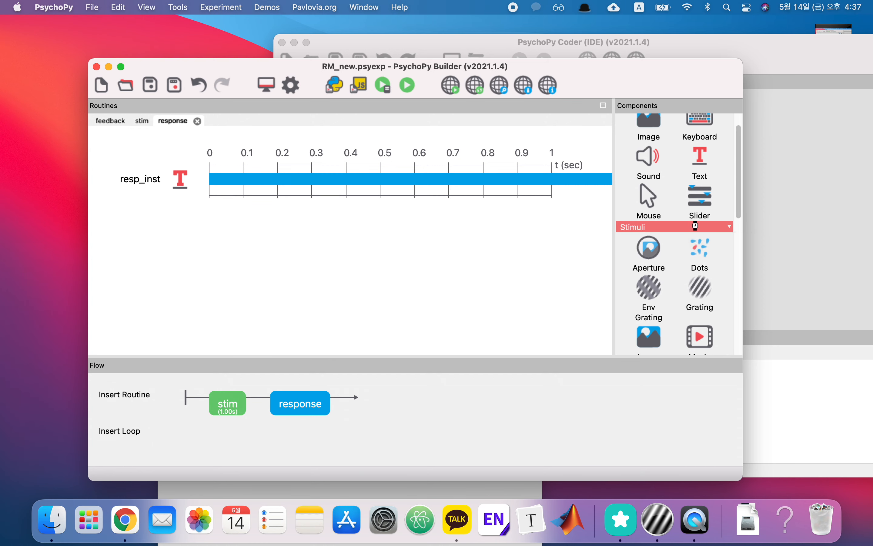
scroll(694, 225, "down", 3)
scroll(694, 225, "down", 8)
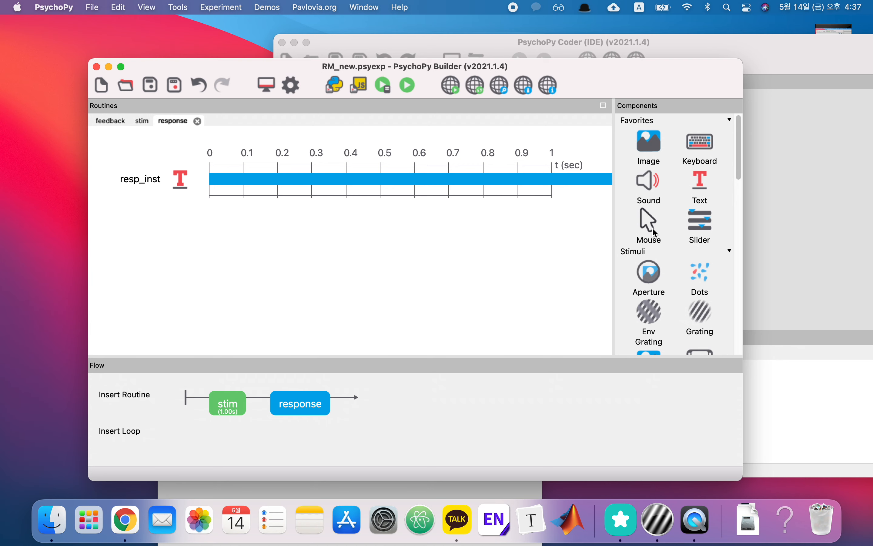
left_click(649, 221)
type("resp_mous")
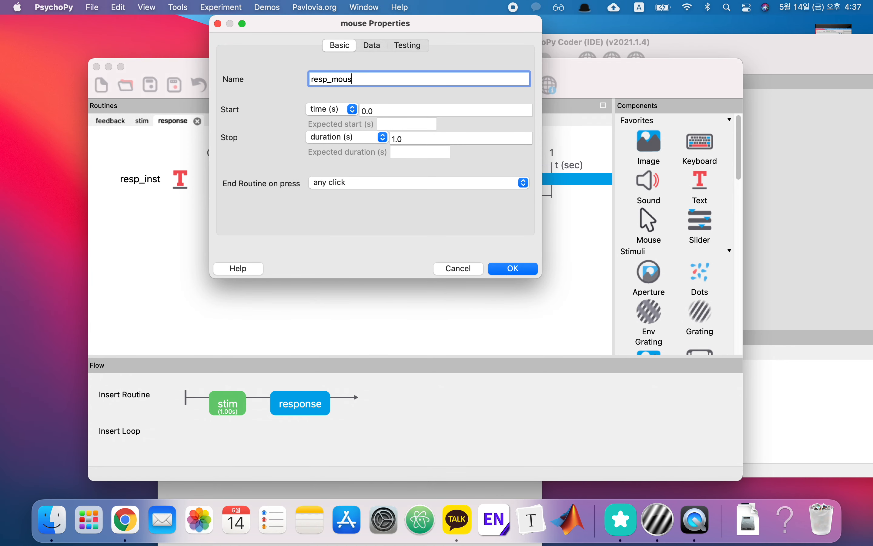
left_click(406, 142)
key("BackSpace")
key("BackSpace")
key("BackSpace")
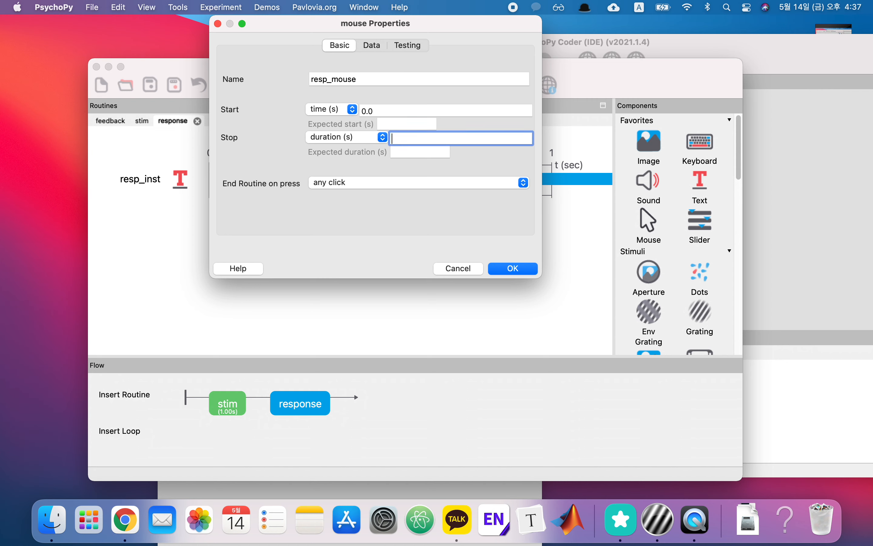
Review resp_mouse's data and testing settings and add the component to the response routine.
left_click(372, 49)
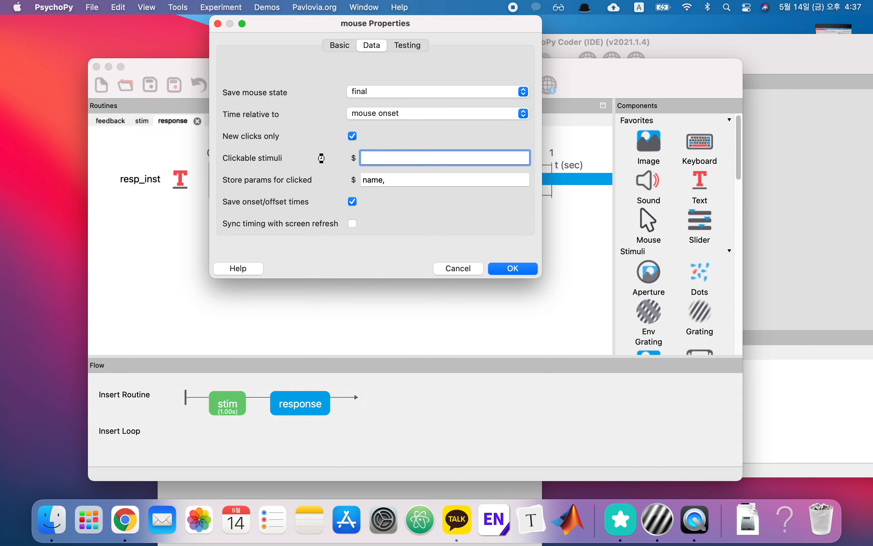
left_click(397, 44)
left_click(371, 49)
left_click(345, 50)
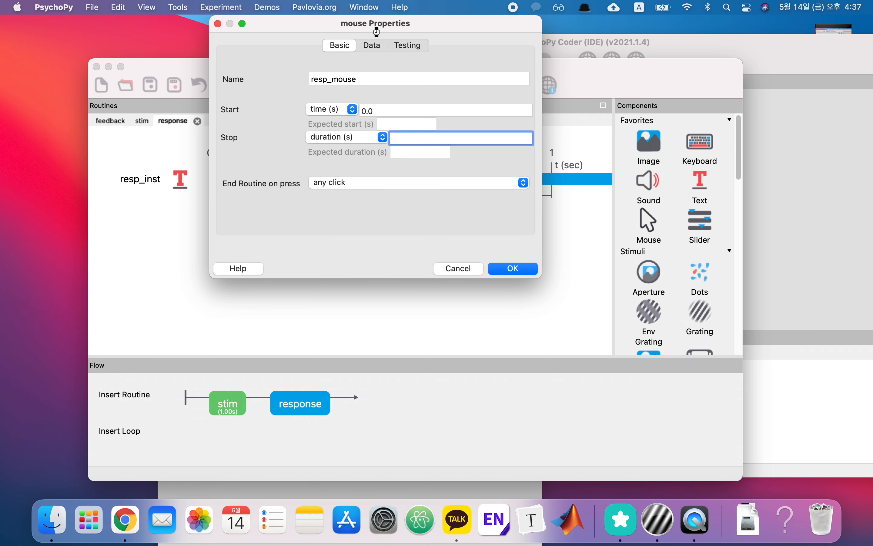
left_click(372, 45)
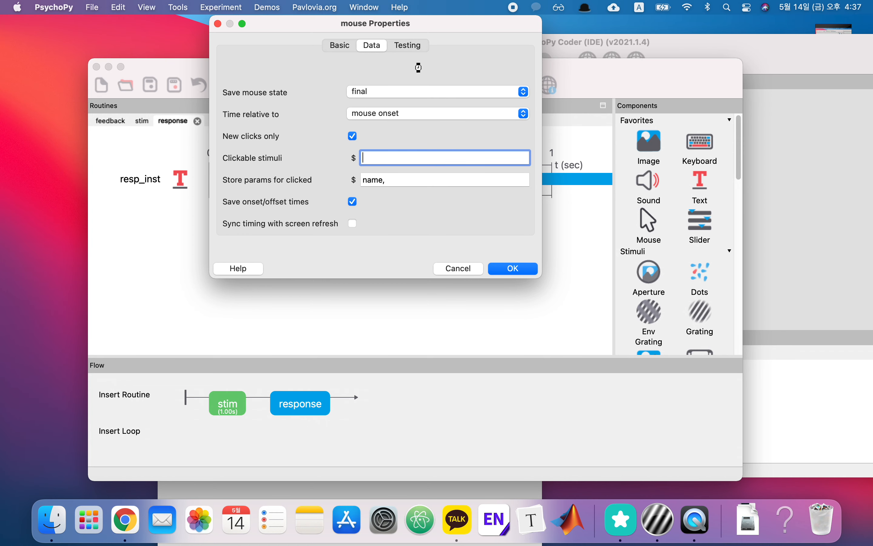
left_click(406, 53)
left_click(508, 267)
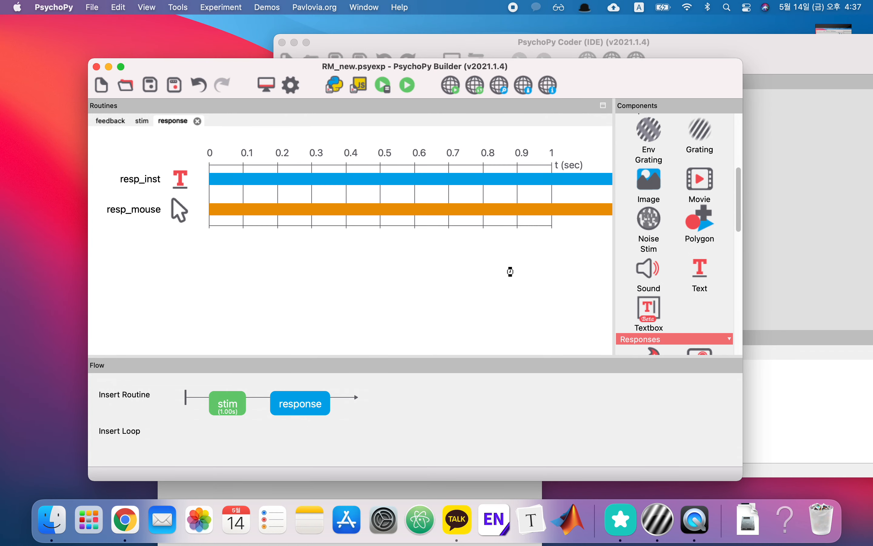
Save and run RM_new with a blank participant field and session 001, respond with the mouse, and return to the Builder window.
left_click(149, 86)
left_click(408, 86)
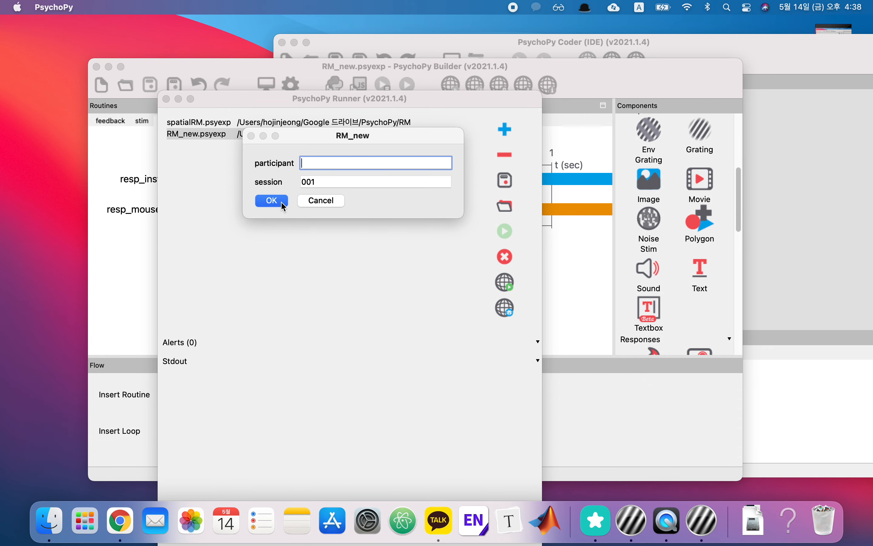
left_click(285, 206)
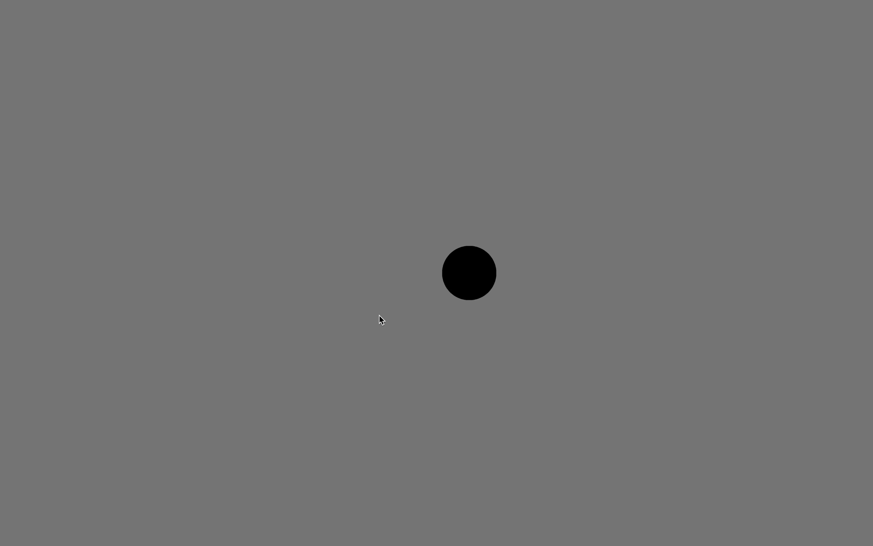
left_click(681, 276)
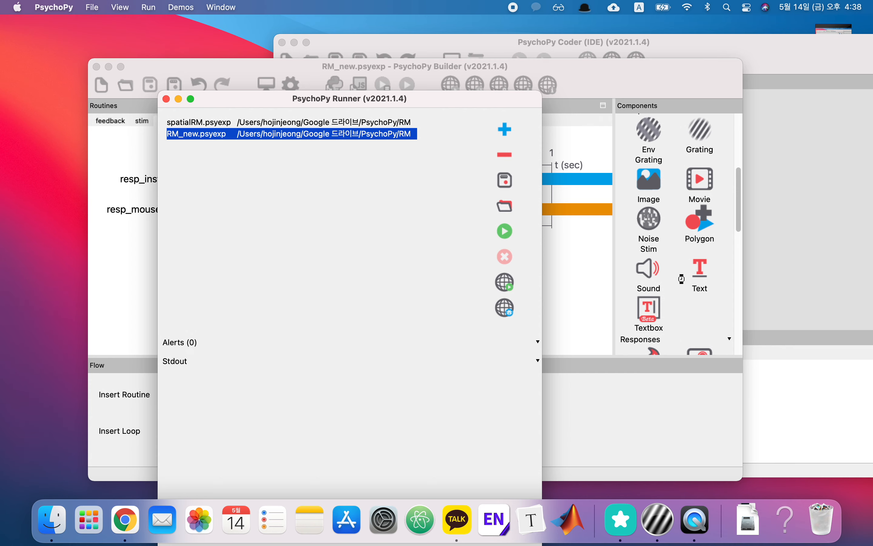
left_click(574, 270)
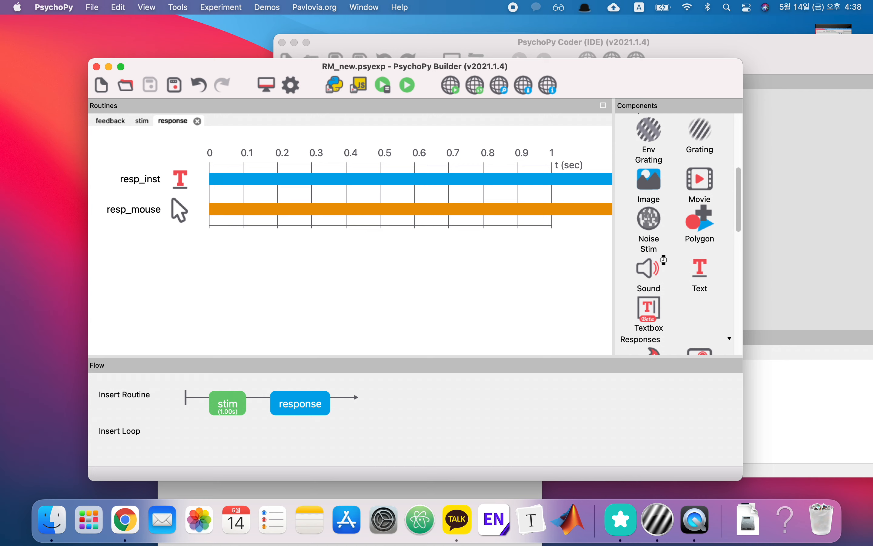
Start a Polygon component in the response routine and set its shape to line.
scroll(661, 260, "down", 2)
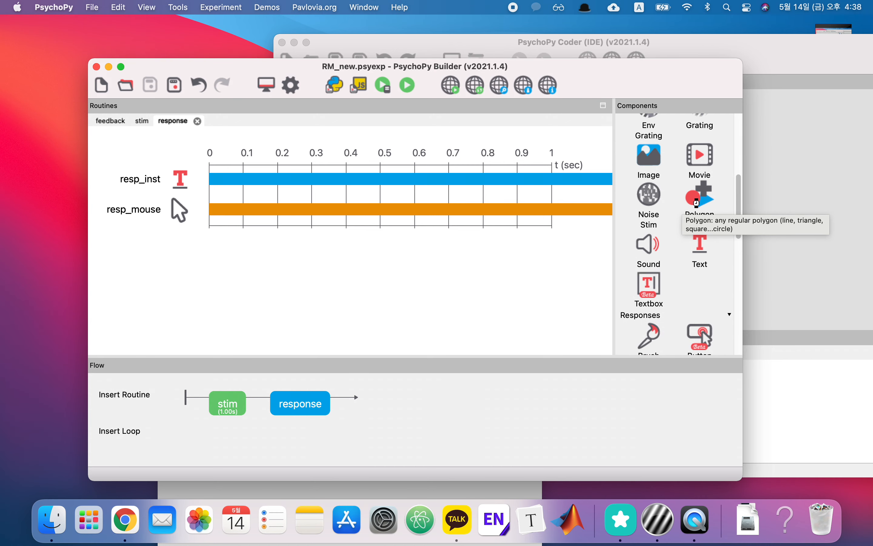
left_click(696, 203)
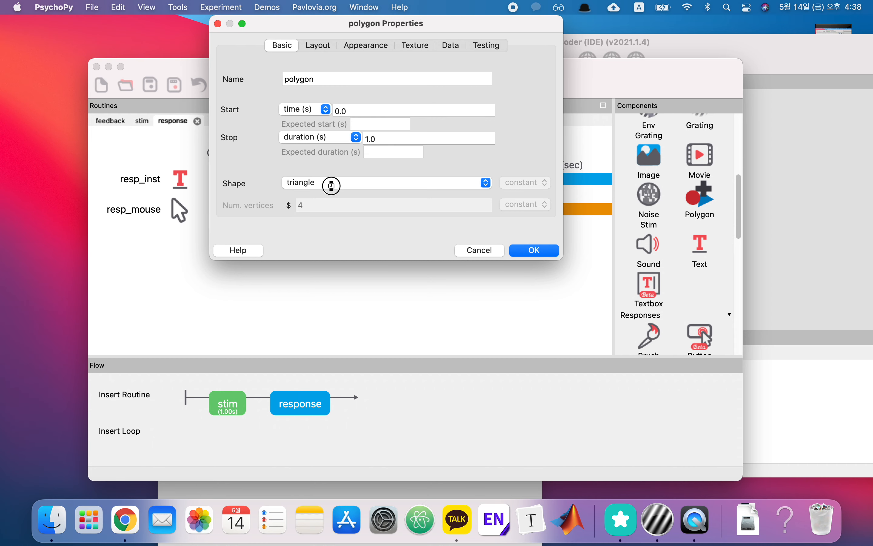
left_click(332, 185)
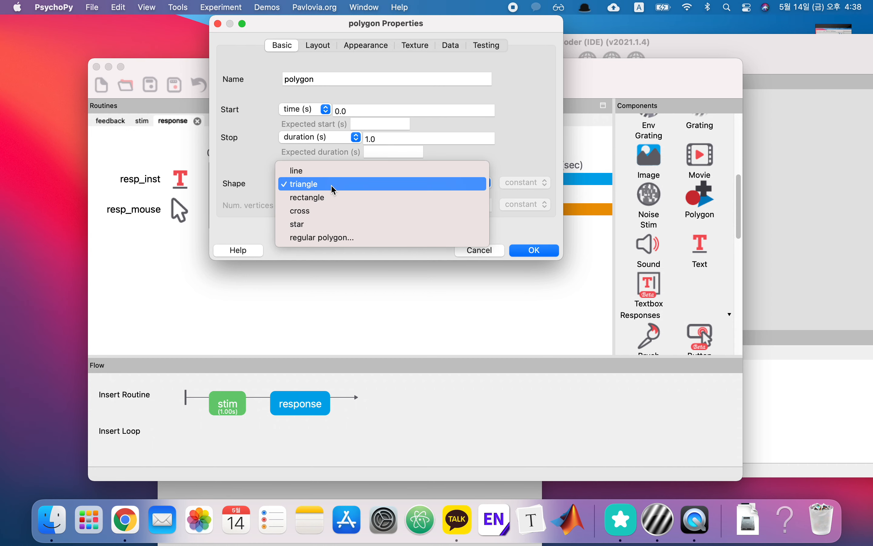
left_click(313, 173)
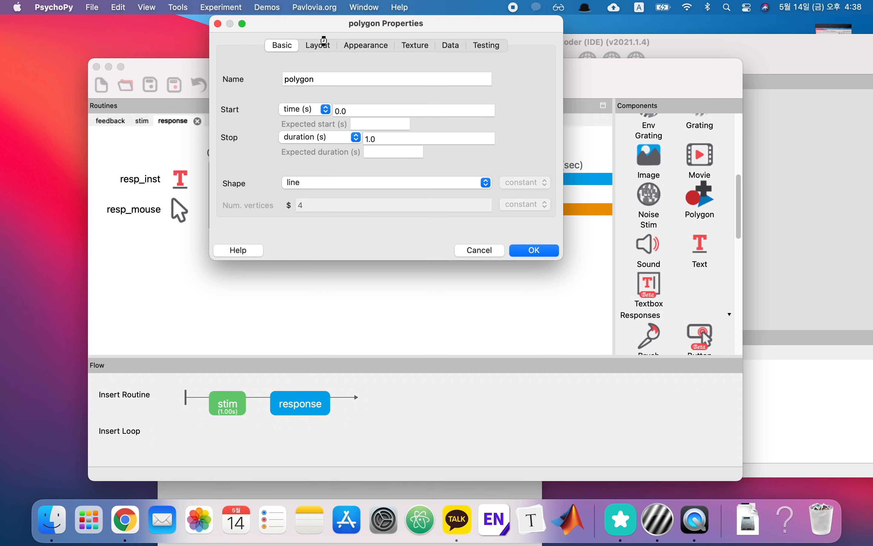
Check the line polygon's layout and appearance settings, and clear its stop duration.
left_click(324, 43)
left_click(349, 46)
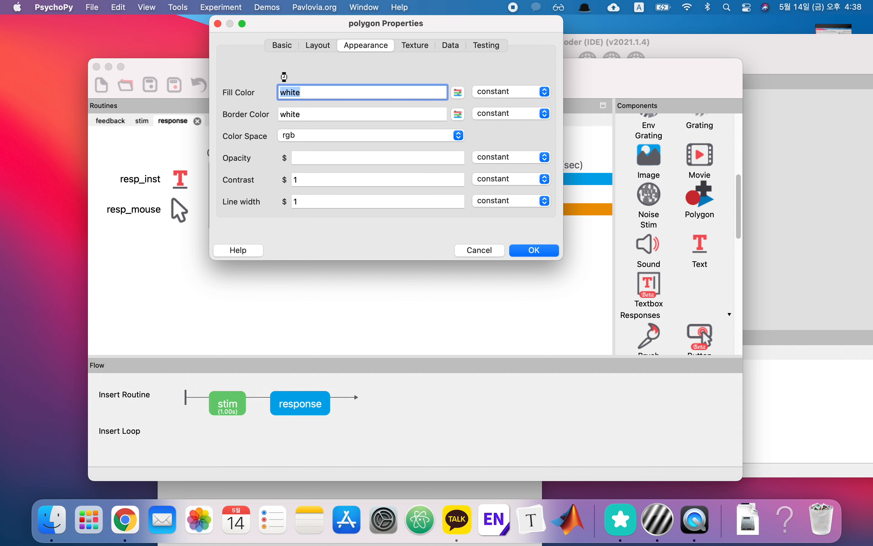
left_click(276, 44)
left_click(321, 179)
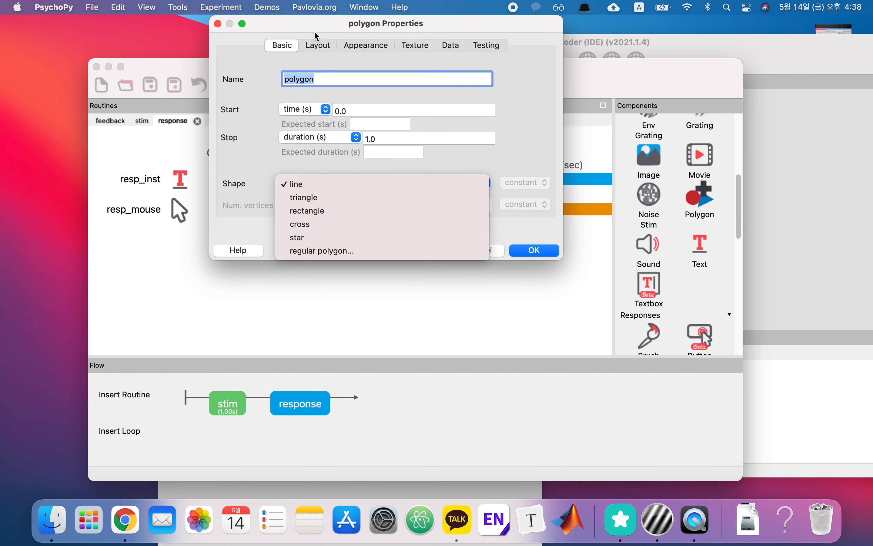
left_click(289, 45)
left_click(380, 140)
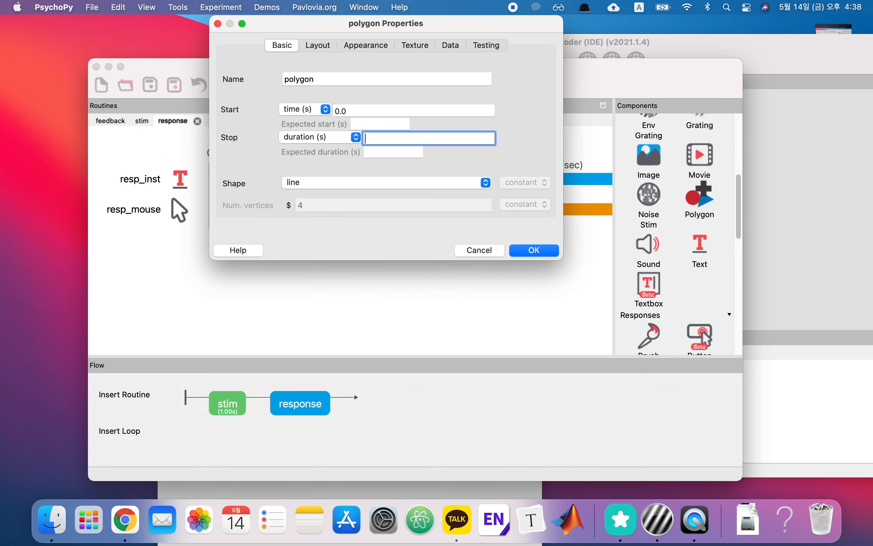
Set the line polygon's size to (0.8, 0.5).
left_click(319, 49)
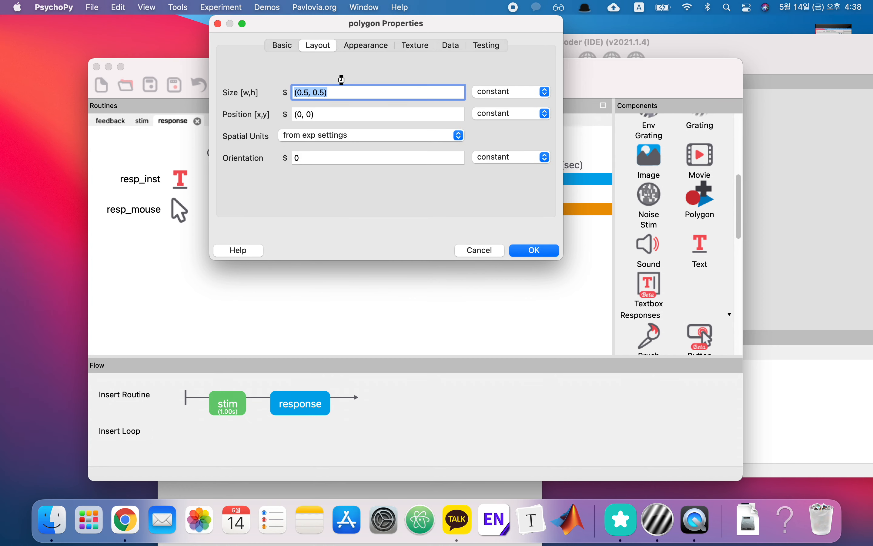
left_click(304, 92)
left_click(309, 92)
type("7")
key("BackSpace")
key("BackSpace")
type(".8")
Give the line polygon black fill and border colours and a line width of 3, and add it to the response routine.
left_click(357, 47)
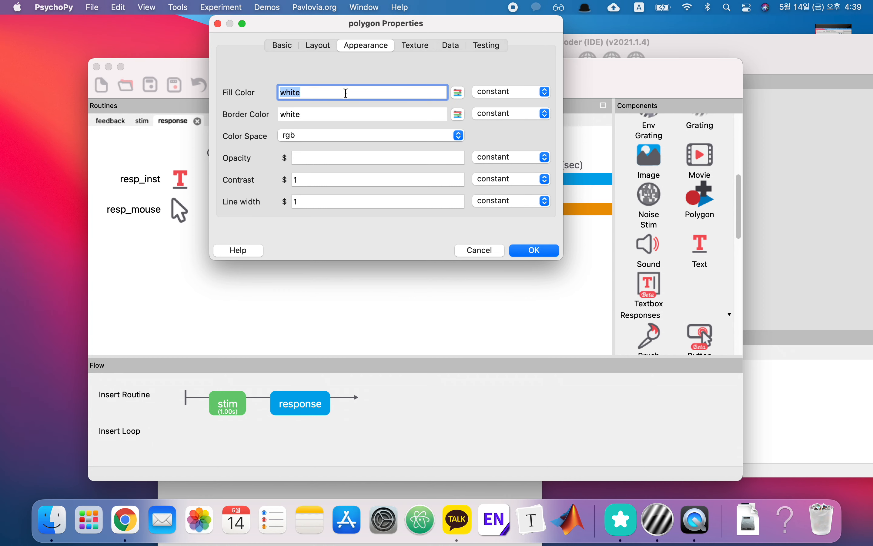
type("black")
key("Tab")
type("black")
key("Tab")
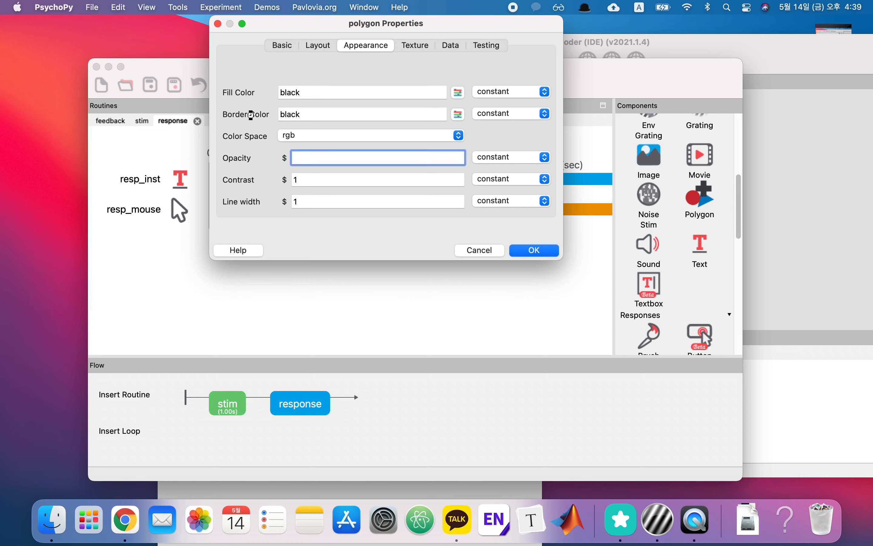
key("Tab")
key("Tab")
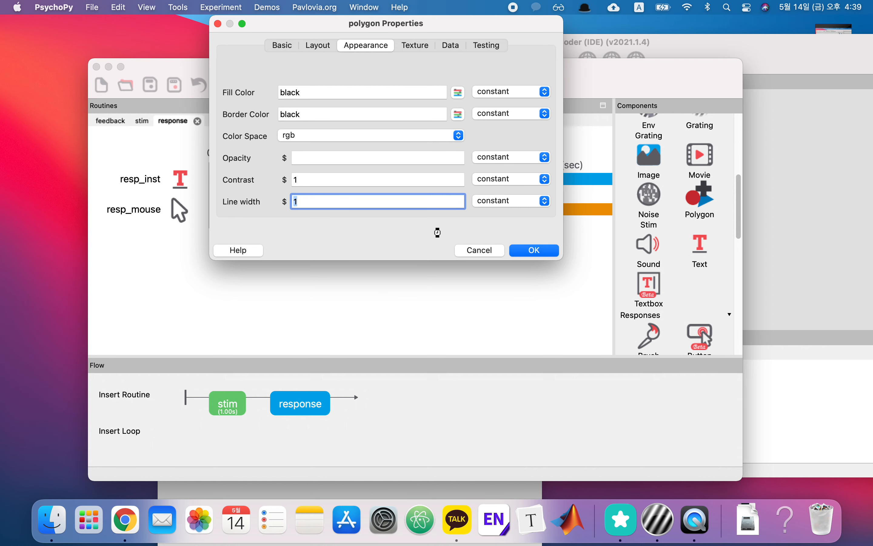
type("2")
left_click(541, 252)
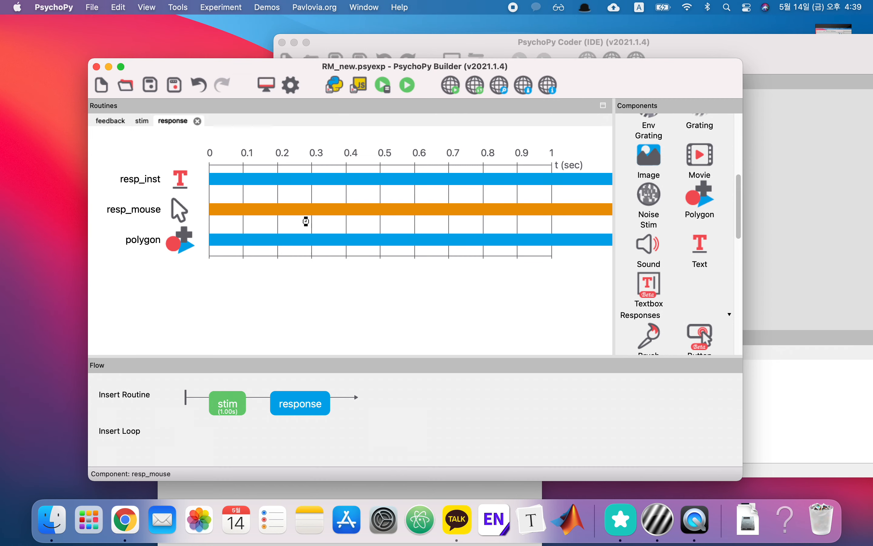
Move the polygon component above resp_mouse and run RM_new with a blank participant and session 001, responding with the mouse.
right_click(155, 244)
left_click(201, 275)
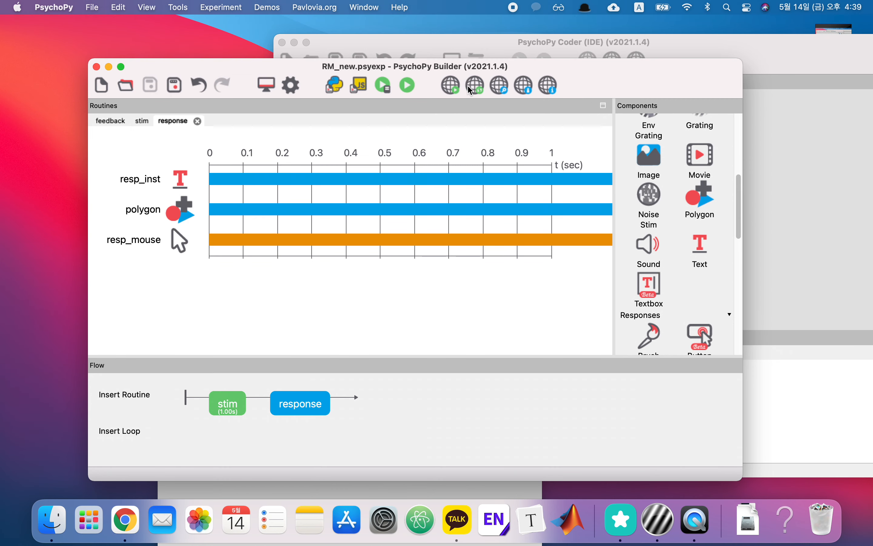
left_click(408, 84)
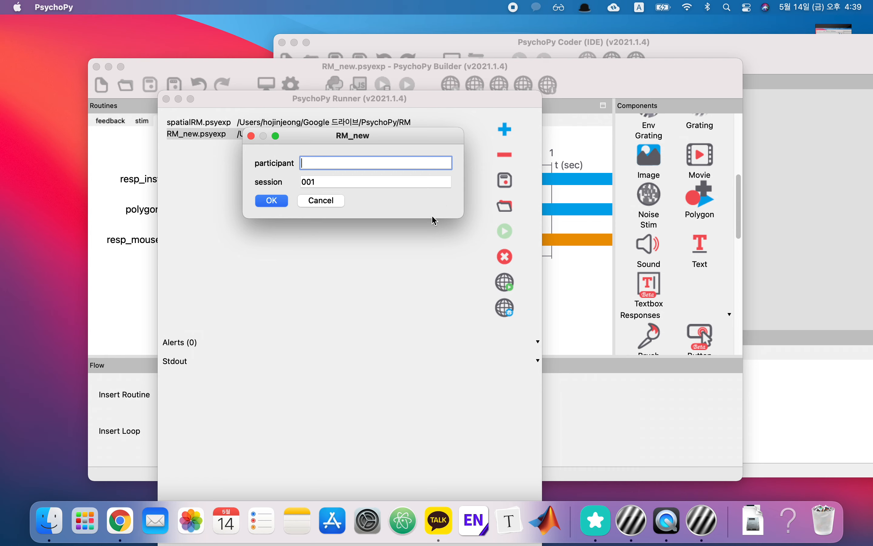
left_click(257, 200)
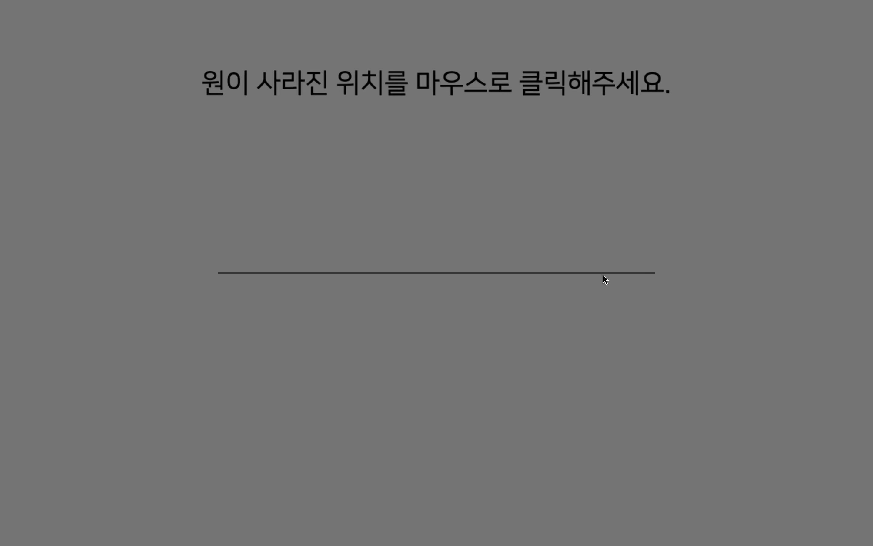
left_click(618, 280)
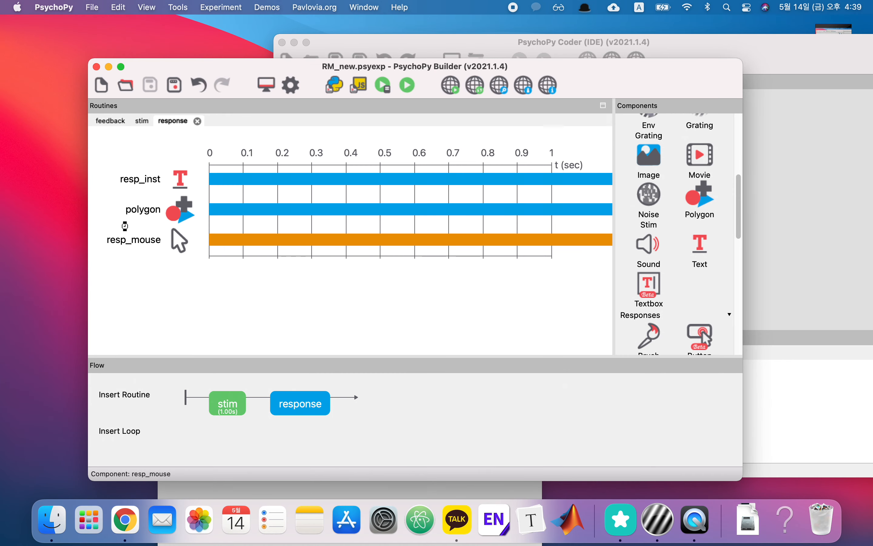
left_click(143, 214)
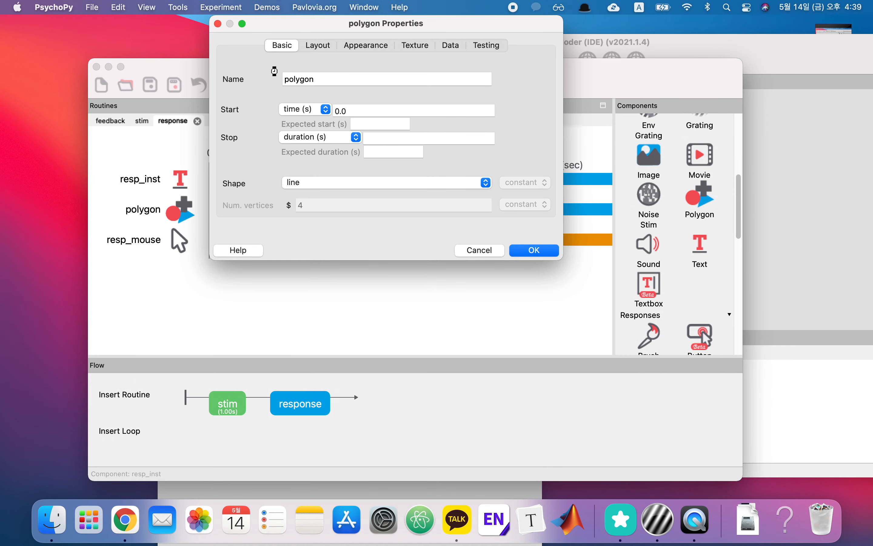
key("Escape")
left_click(155, 248)
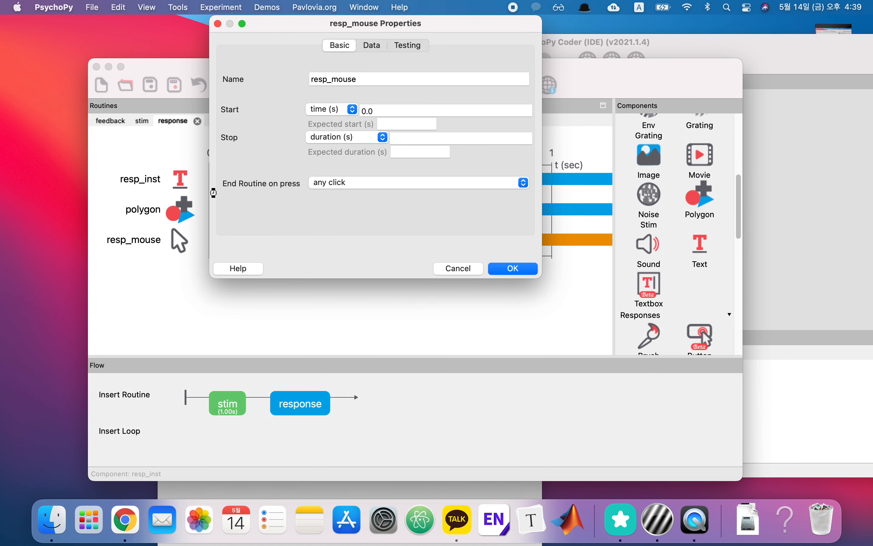
key("Escape")
Change the line polygon's size to (1, 0.5) and its line width to 8.
left_click(159, 218)
left_click(351, 46)
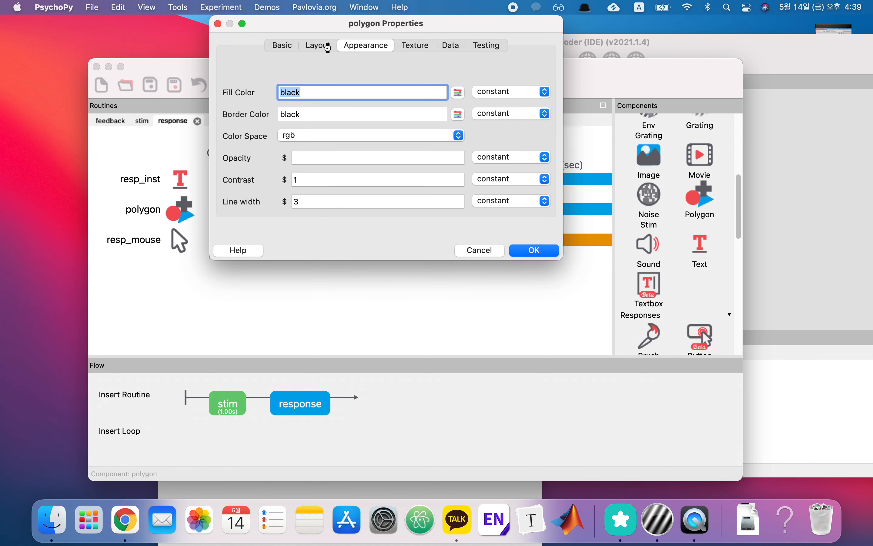
left_click(329, 46)
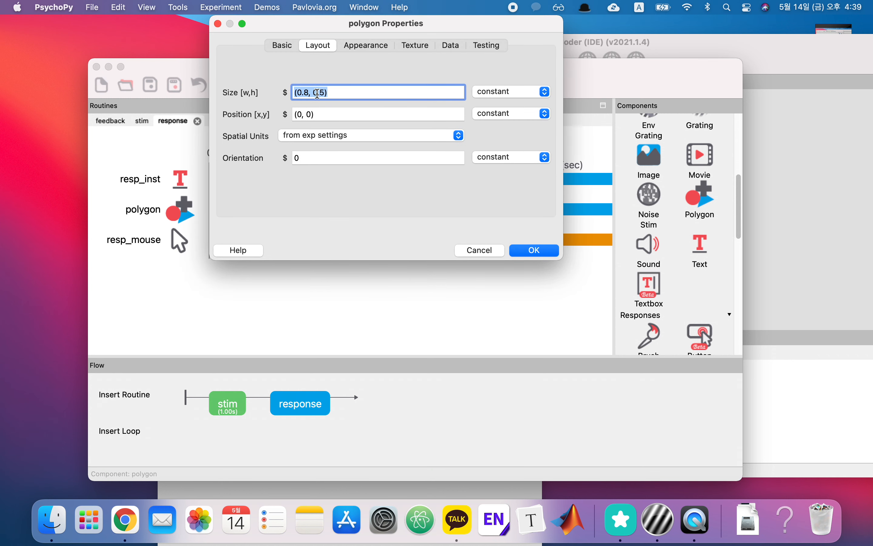
left_click(311, 93)
key("shift+Left")
key("Left")
type("1")
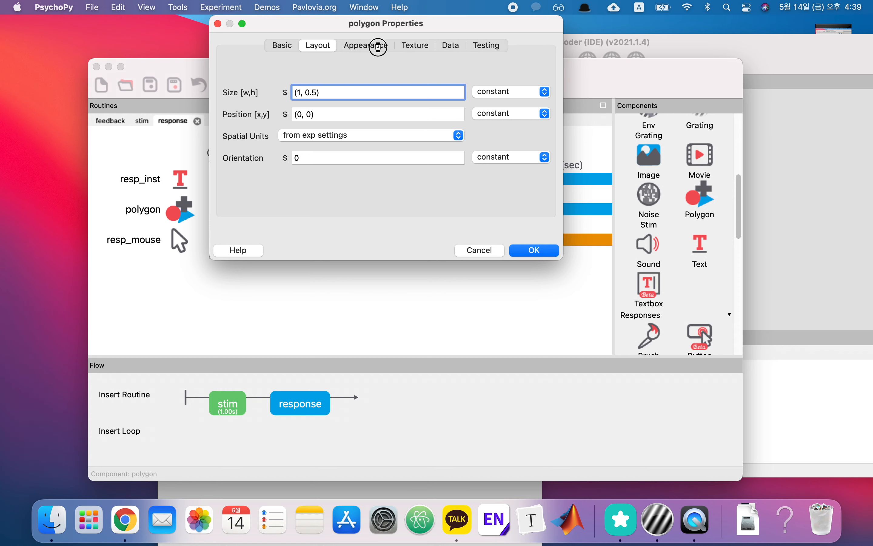
left_click(379, 45)
left_click(334, 202)
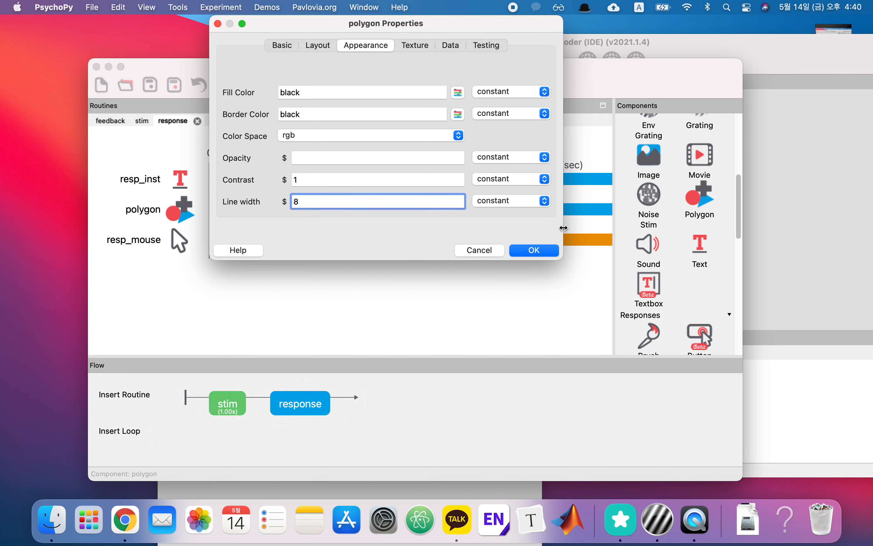
left_click(516, 253)
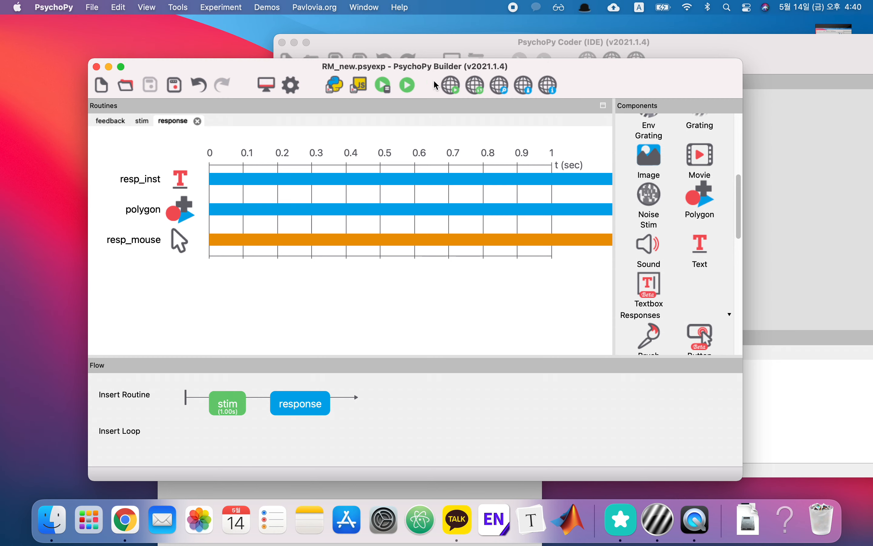
Run RM_new again with the default session details, respond on the line with the mouse, and return to the Builder window.
left_click(408, 86)
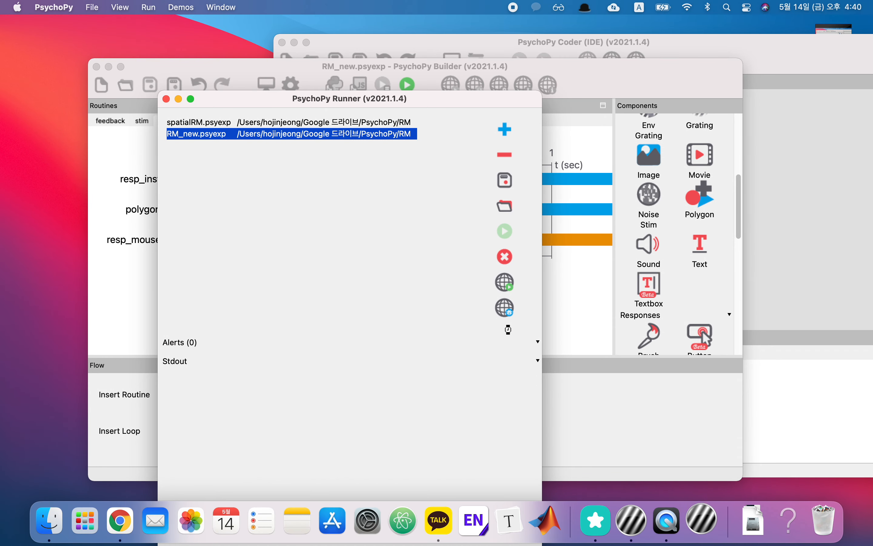
left_click(272, 203)
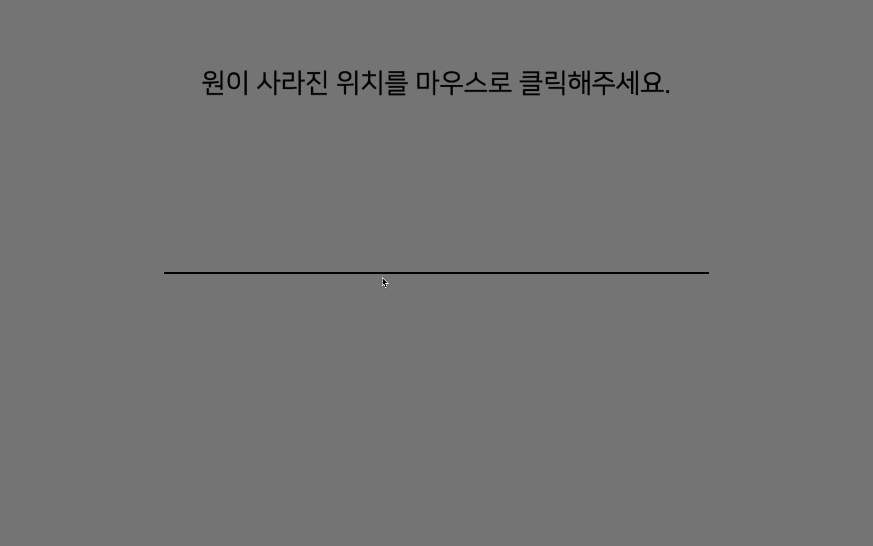
left_click(659, 275)
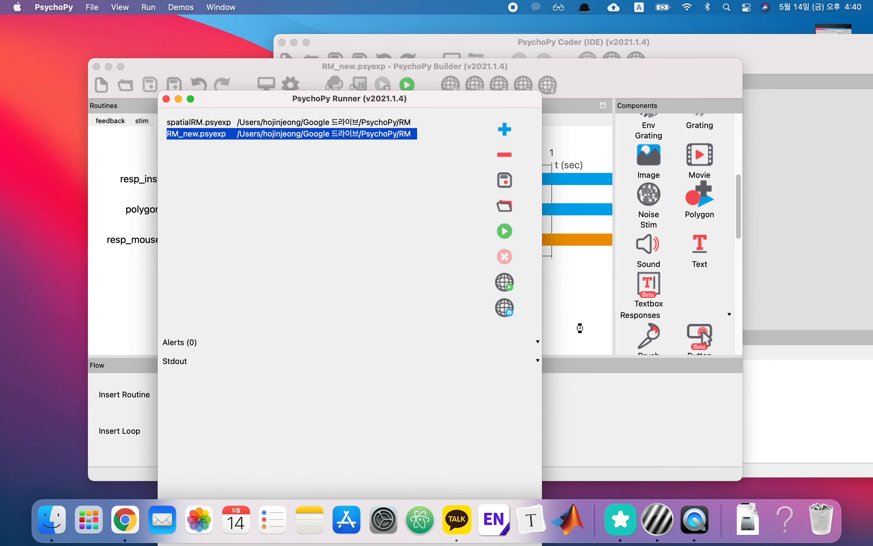
left_click(580, 328)
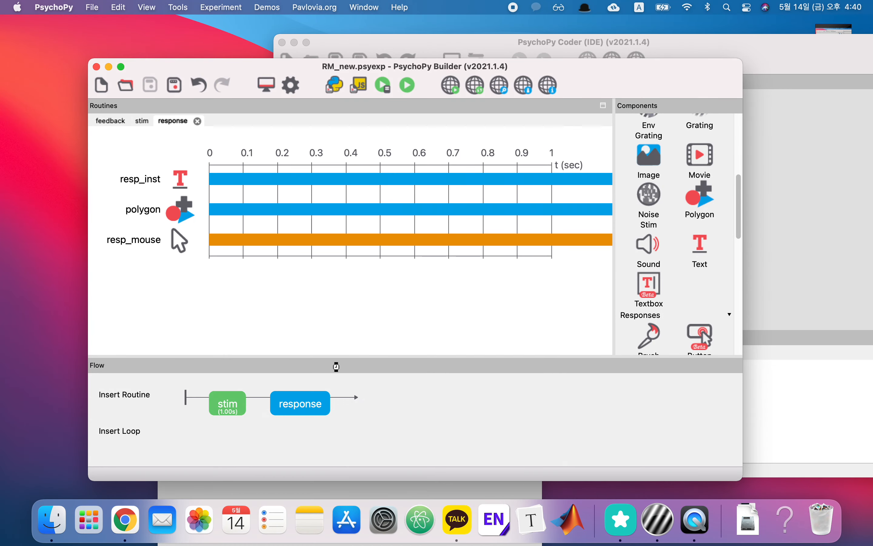
Insert the feedback routine into the flow after the response routine.
left_click(127, 394)
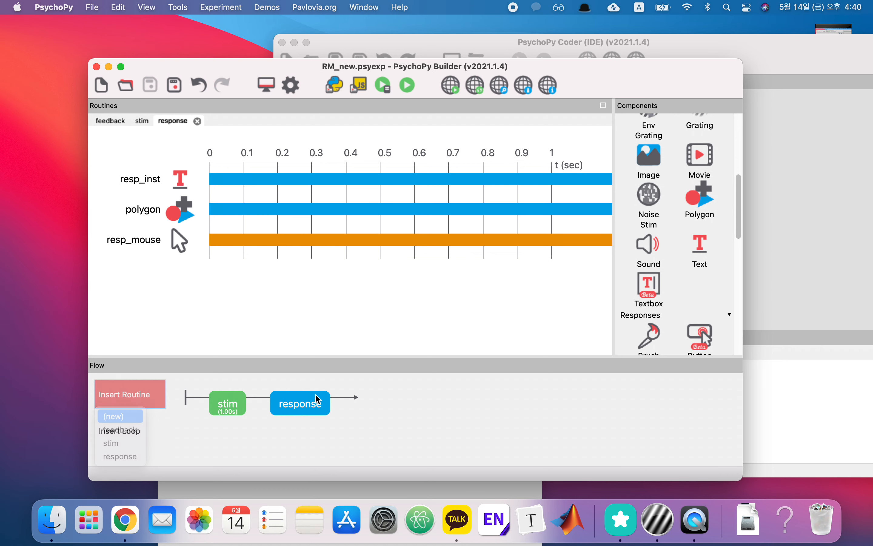
left_click(429, 298)
left_click(123, 402)
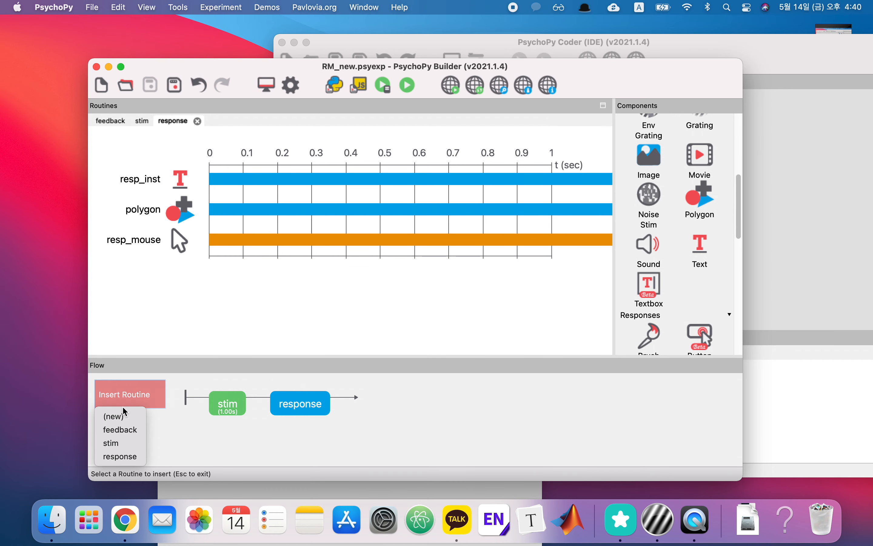
left_click(121, 430)
left_click(341, 397)
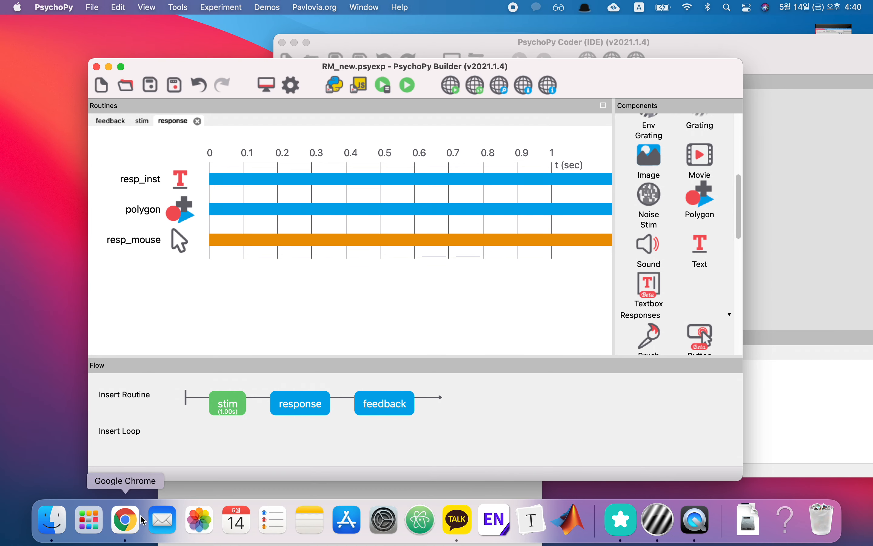
Look through the feedback, response and stim routines and examine circle_pos in the Begin Routine code of circle_pos_fun.
left_click(374, 403)
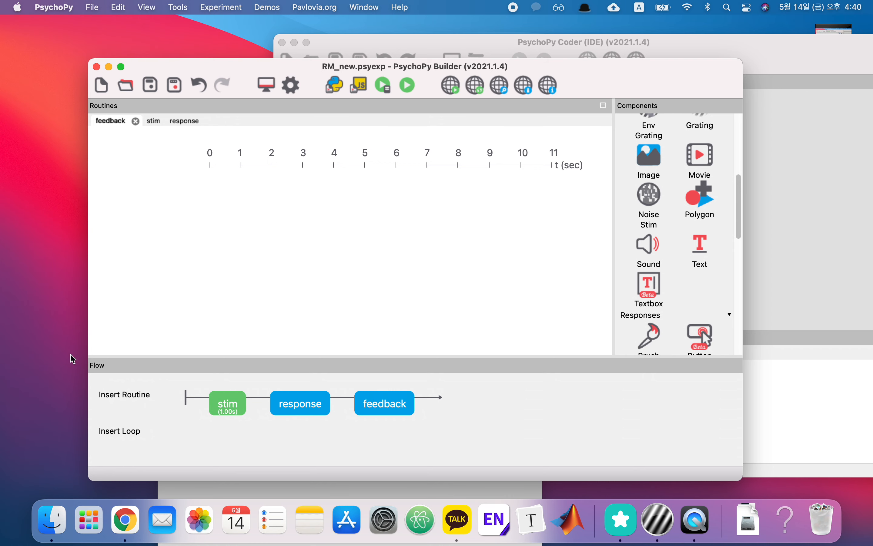
left_click(319, 405)
left_click(381, 401)
left_click(218, 404)
left_click(173, 211)
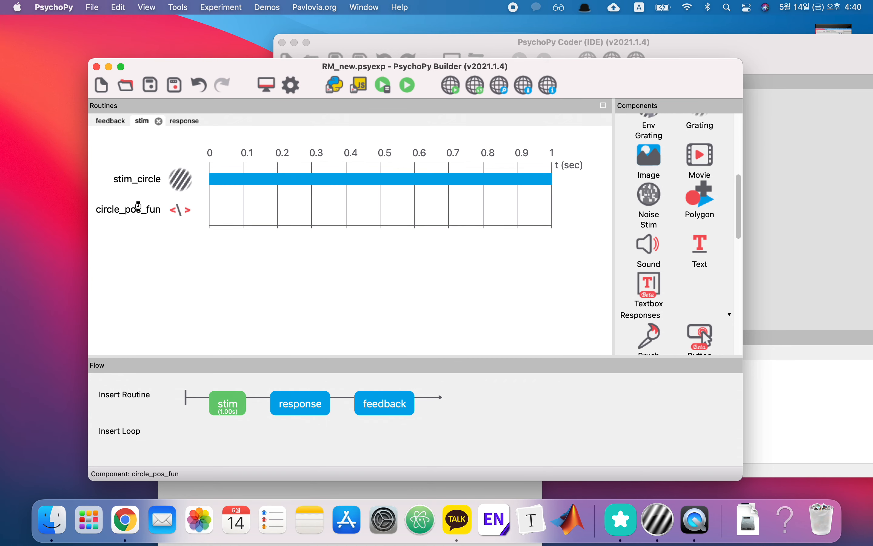
double_click(208, 153)
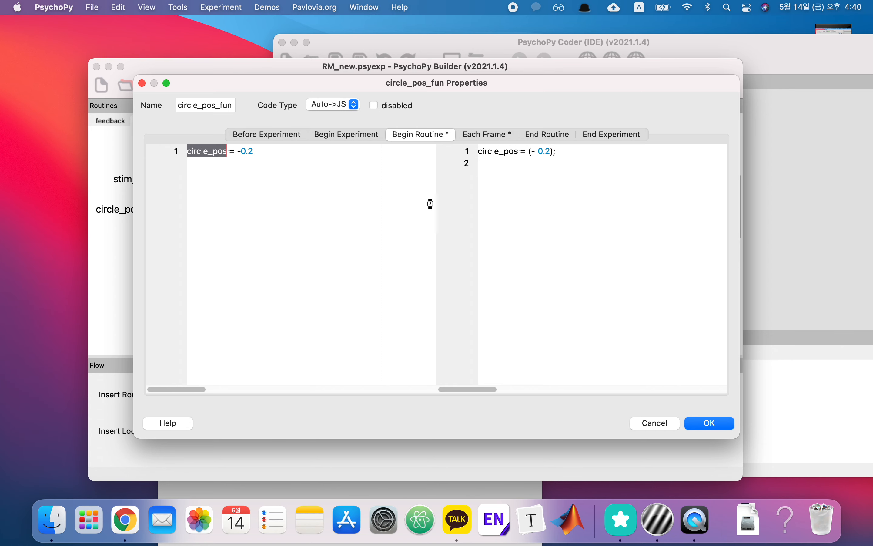
left_click(655, 422)
Move circle_pos_fun above stim_circle in the stim routine and check its Each Frame code without editing it.
right_click(131, 187)
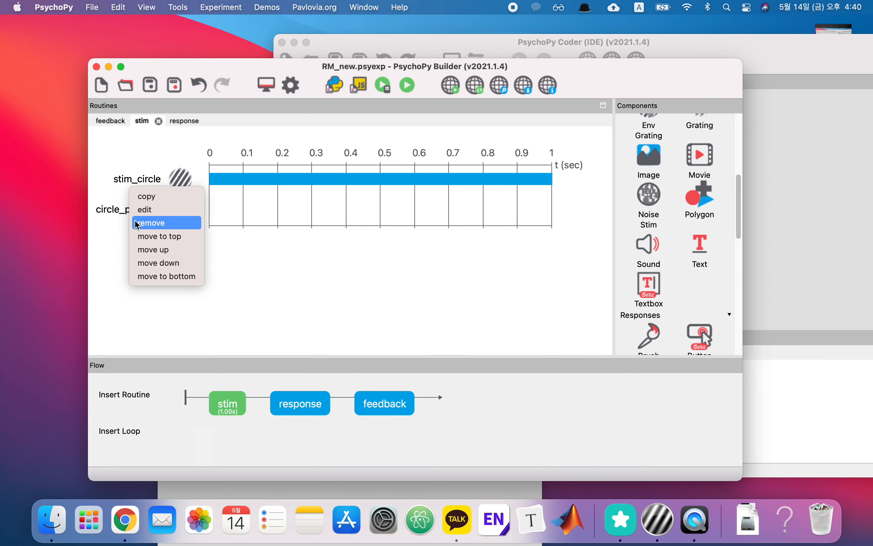
left_click(182, 238)
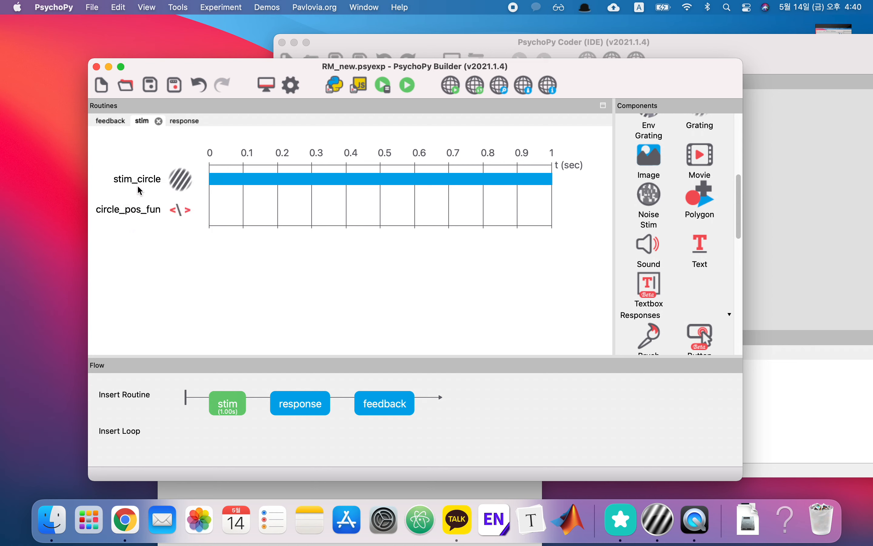
left_click(137, 178)
left_click(480, 135)
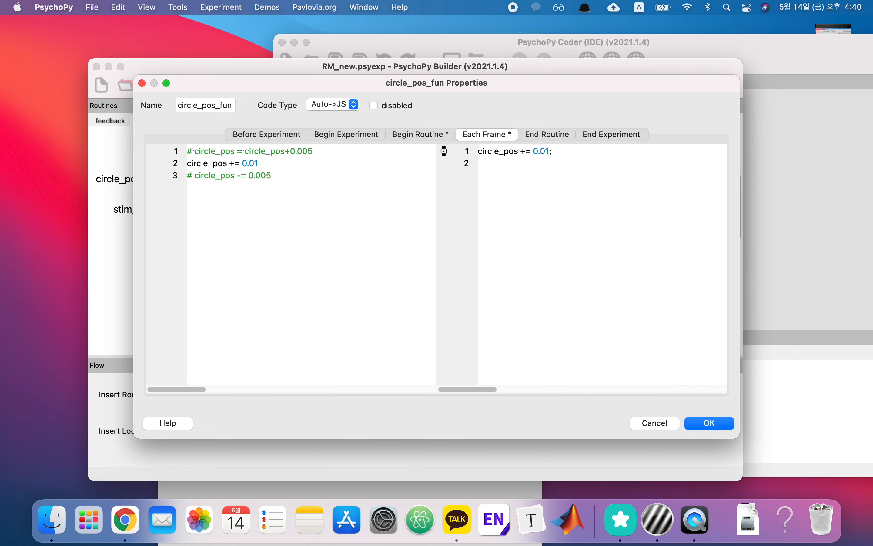
double_click(220, 151)
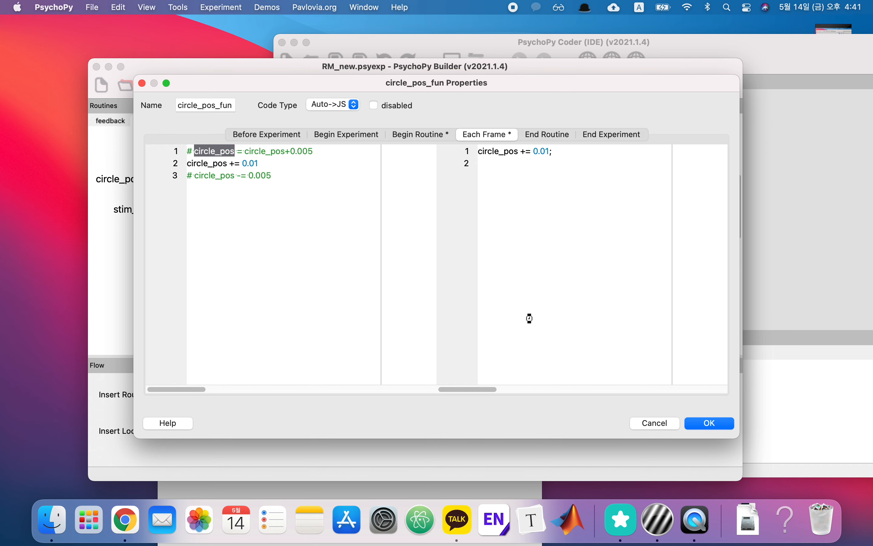
left_click(664, 423)
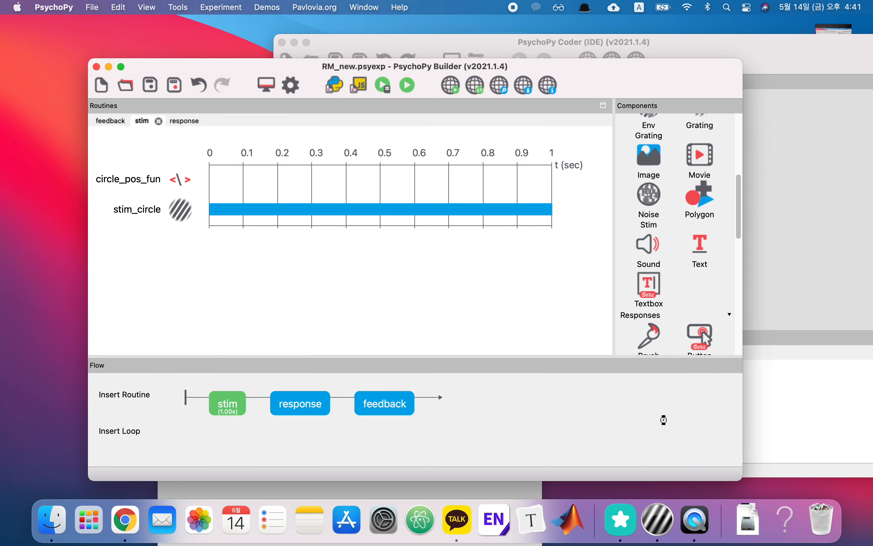
Examine the Data settings of resp_mouse in the response routine and close its properties without changing them.
left_click(286, 408)
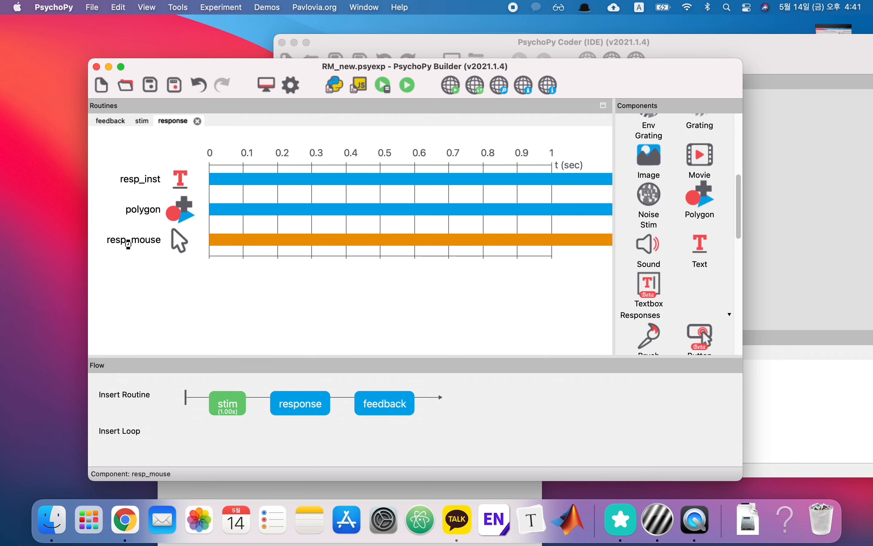
left_click(140, 248)
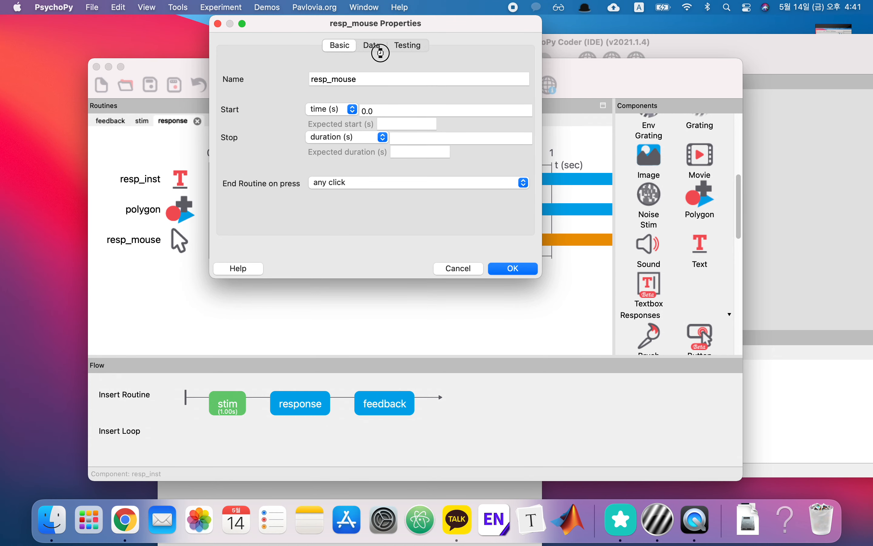
left_click(393, 46)
left_click(373, 46)
left_click(340, 46)
left_click(375, 47)
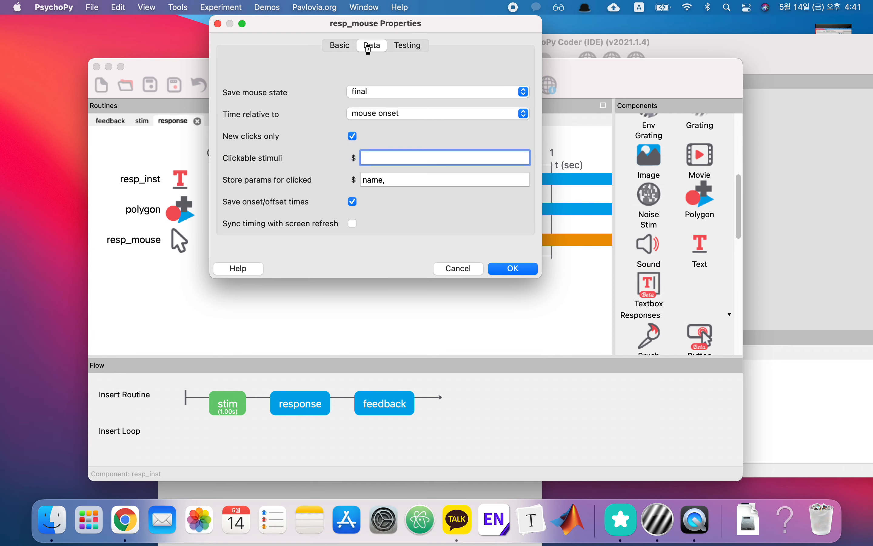
left_click(354, 45)
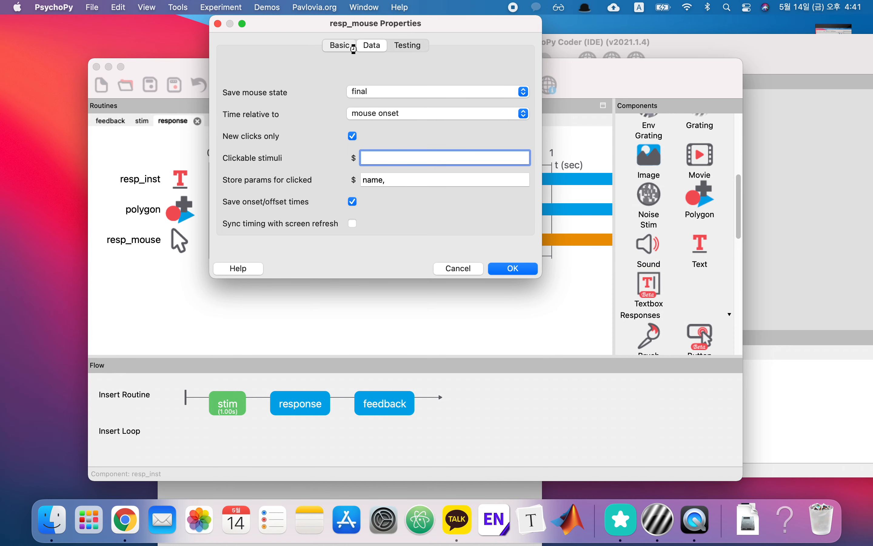
left_click(465, 270)
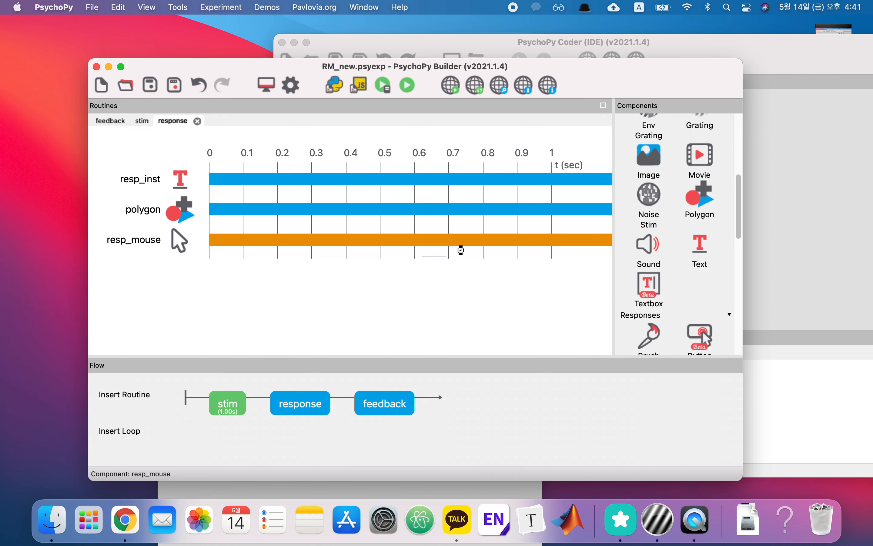
Switch to Finder and open _spatialRM_2021_May_14_1626.csv from the data folder of RM.
left_click(53, 519)
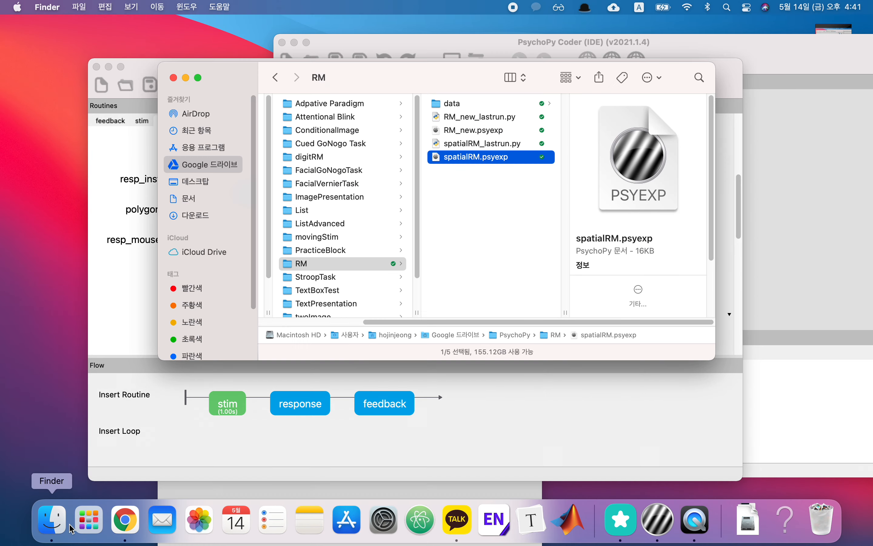
left_click(455, 104)
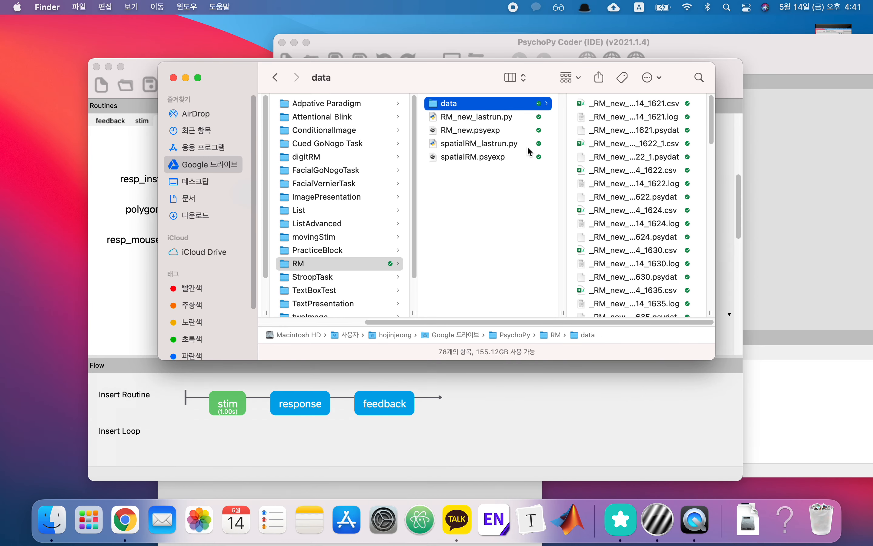
scroll(609, 200, "down", 10)
left_click(617, 263)
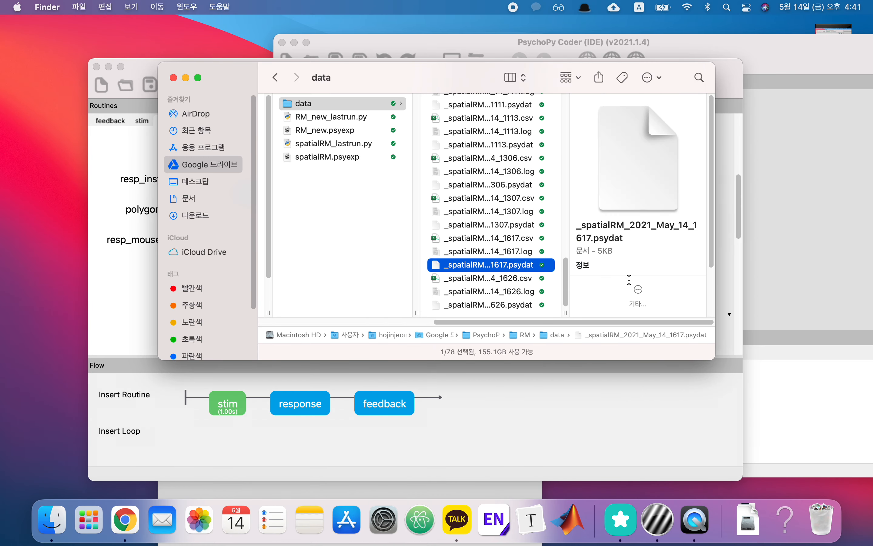
double_click(504, 282)
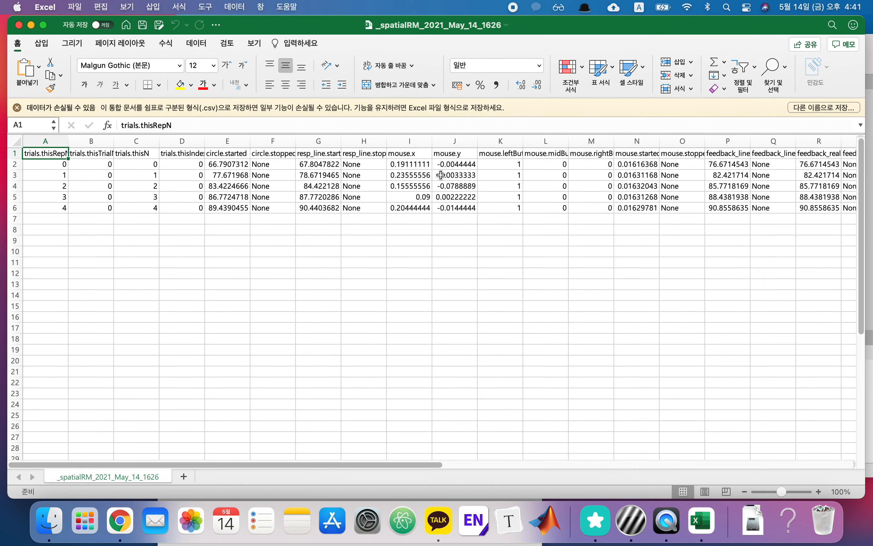
Examine the recorded click coordinates in the mouse.x and mouse.y columns.
left_click(441, 175)
left_click(411, 164)
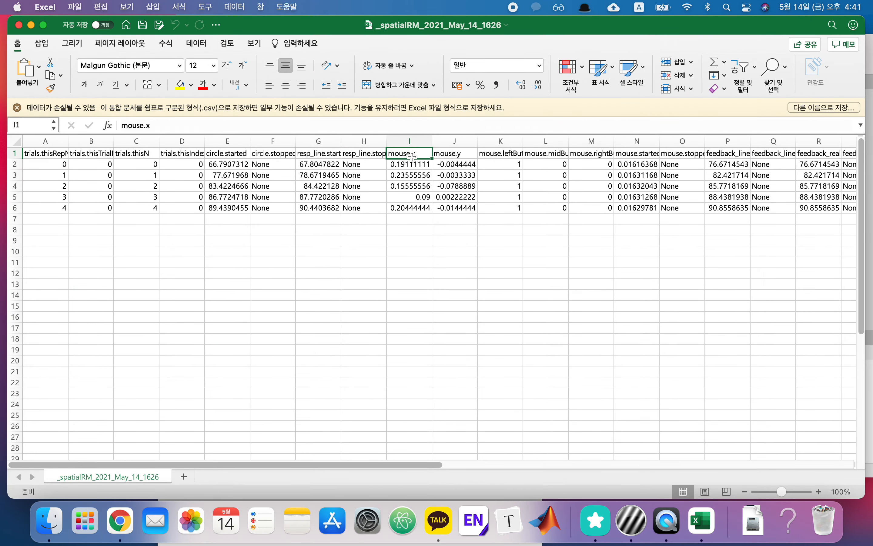
left_click_drag(413, 166, 409, 212)
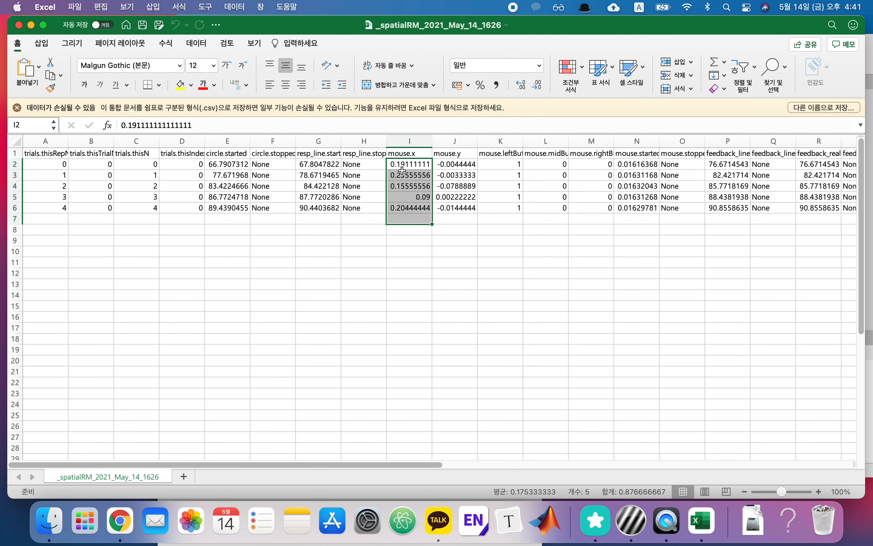
left_click(408, 154)
left_click(455, 151)
left_click(415, 151)
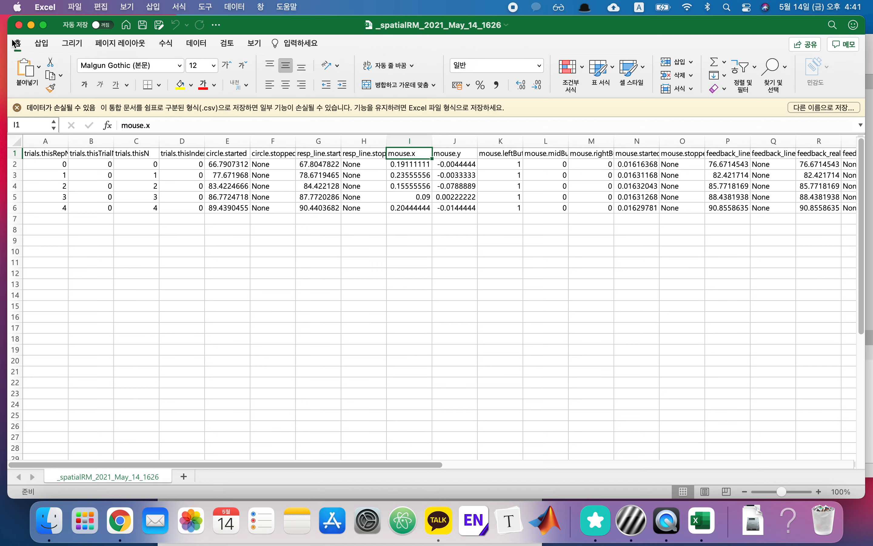
left_click(317, 126)
Return to the RM_new experiment in PsychoPy Builder.
key("super+Tab")
left_click(635, 521)
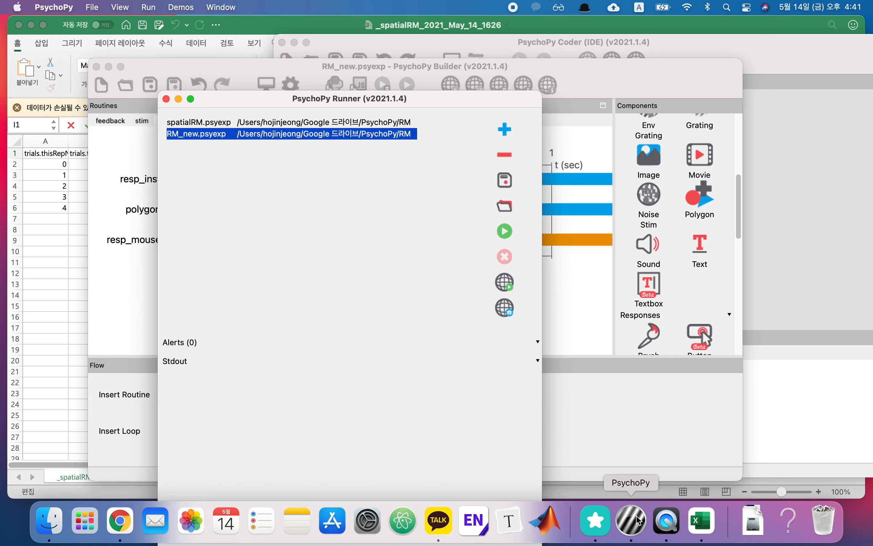
left_click(602, 316)
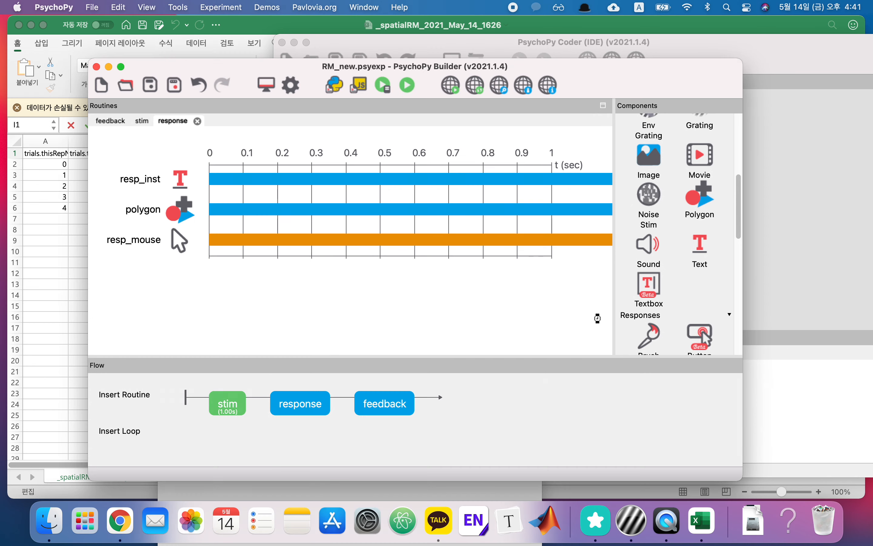
left_click(389, 404)
scroll(704, 222, "down", 5)
scroll(705, 231, "up", 2)
scroll(703, 246, "up", 5)
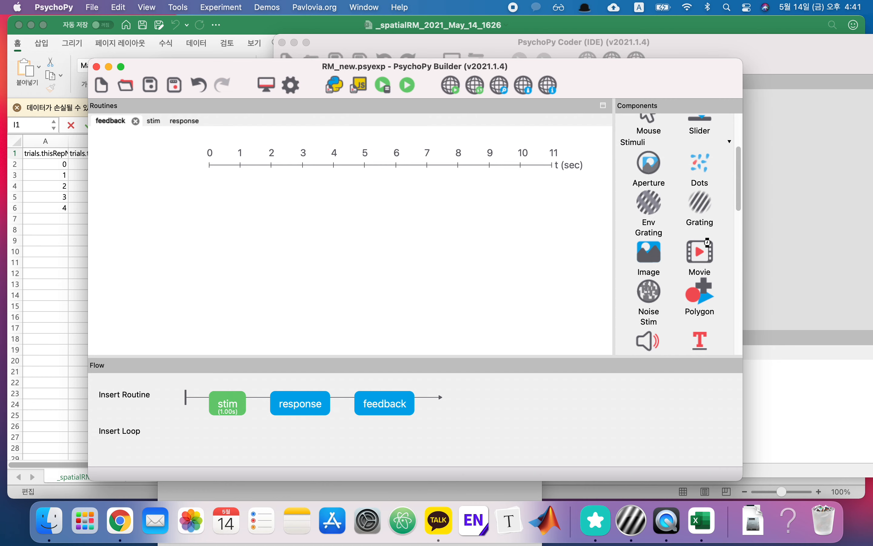
left_click(698, 292)
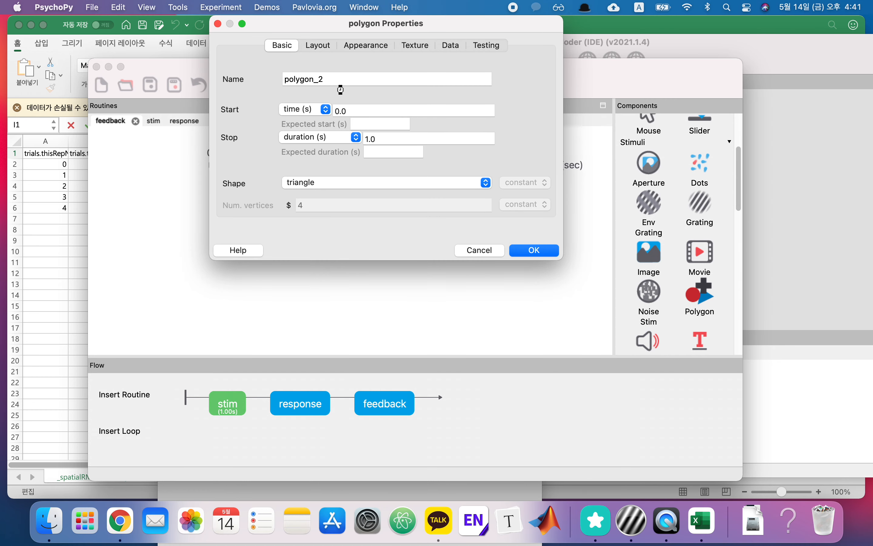
key("Escape")
Rename the polygon component in the response routine as resp_line.
left_click(301, 406)
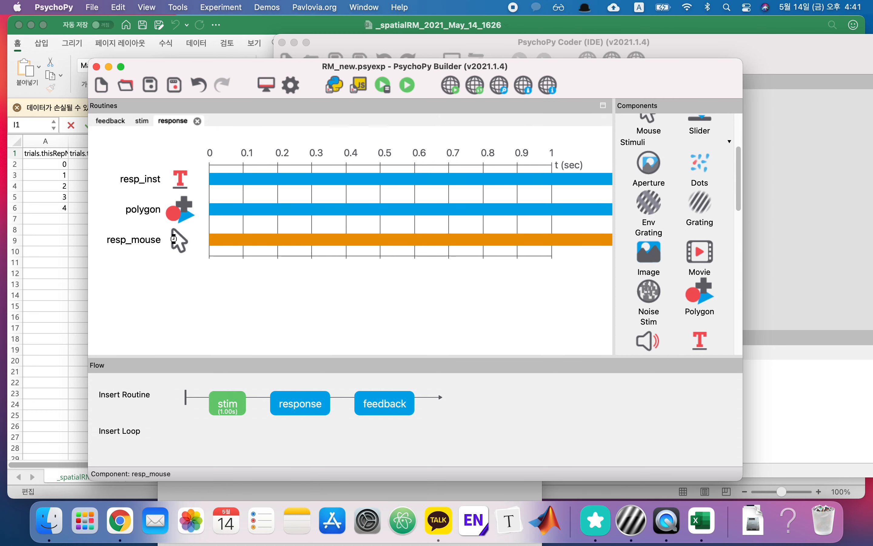
left_click(148, 212)
left_click_drag(377, 81, 233, 84)
type("r")
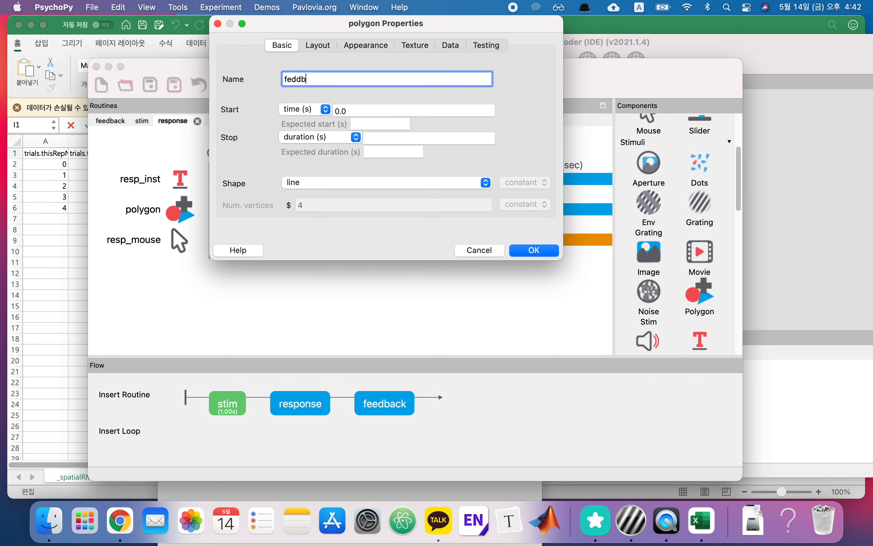
type("b_line")
left_click_drag(314, 80, 253, 80)
key("Left")
key("shift+Right")
key("shift+Right")
type("resp")
left_click(539, 251)
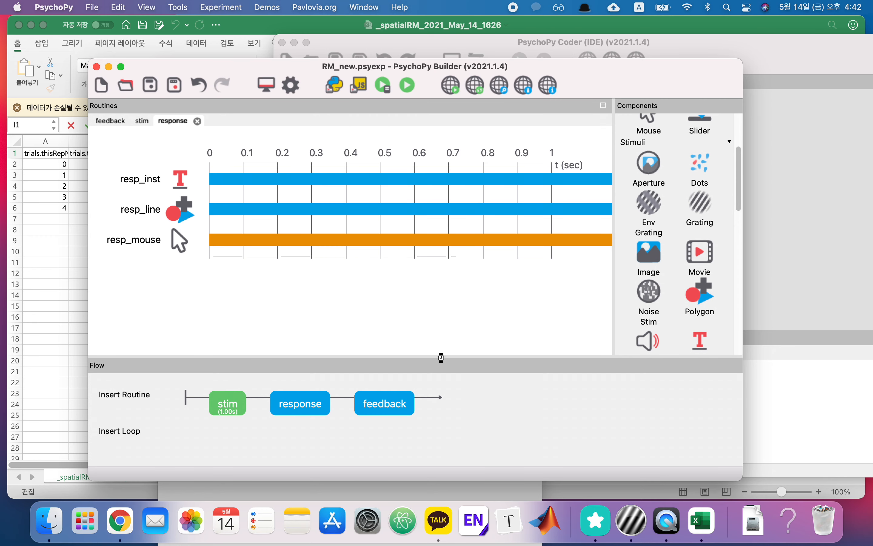
Start a new polygon component in the feedback routine, named fb_line, with the line shape.
left_click(406, 396)
left_click(700, 293)
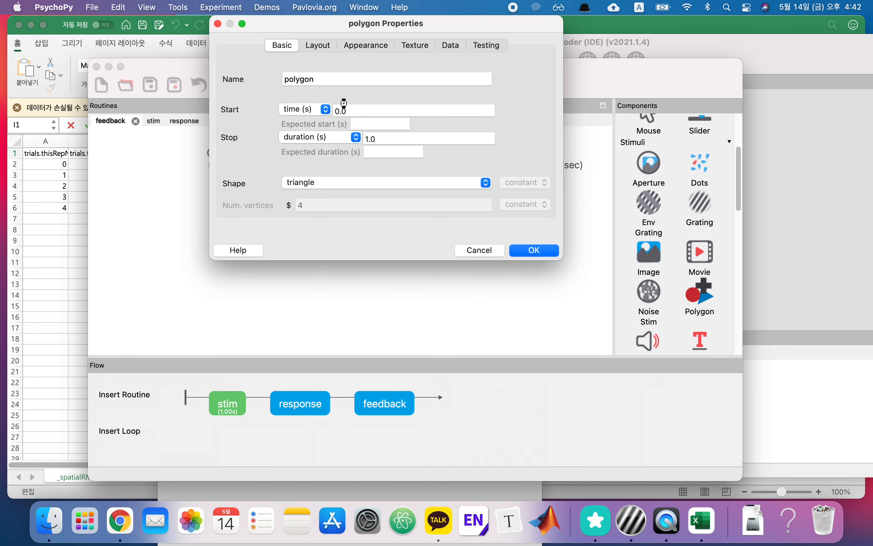
key("super+a")
type("f")
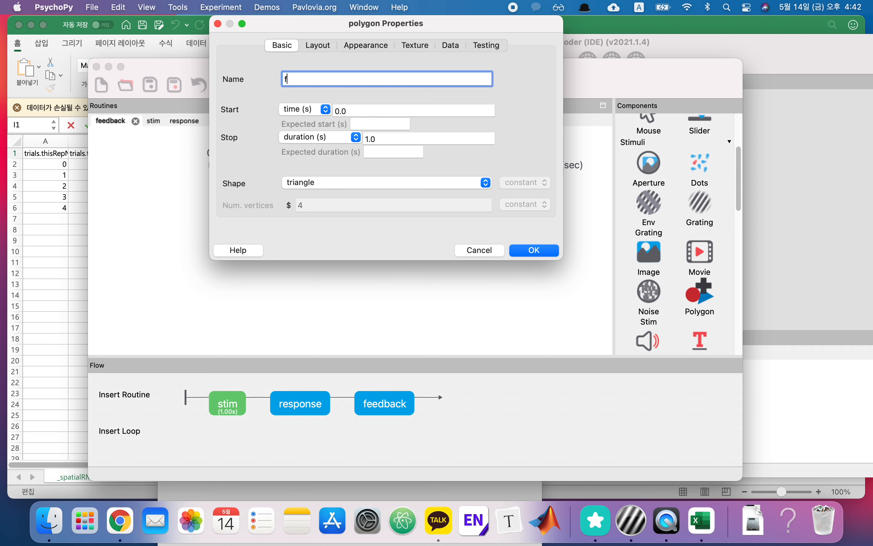
type("b_line")
key("BackSpace")
left_click(345, 185)
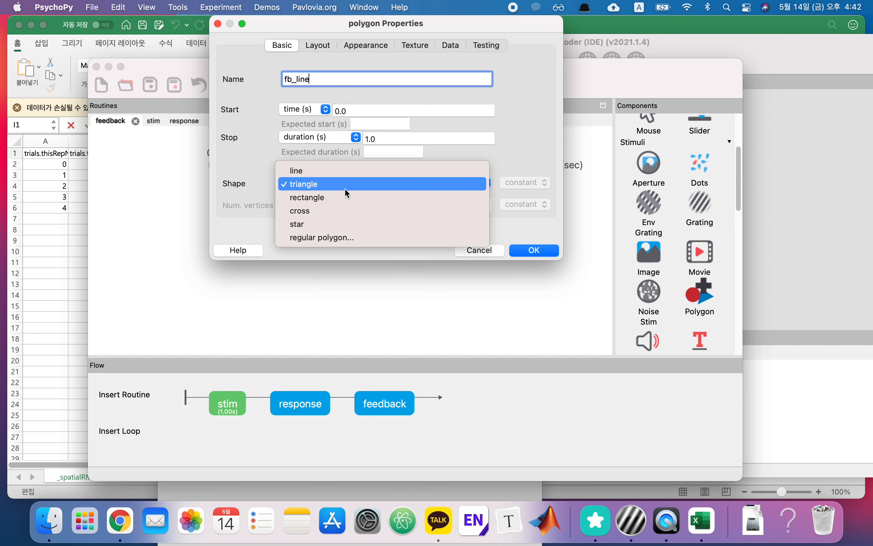
left_click(321, 183)
left_click(308, 184)
left_click(303, 171)
Set fb_line's fill and border colors to black and its line width to 8.
left_click(362, 48)
type("black")
key("Tab")
type("black")
key("Tab")
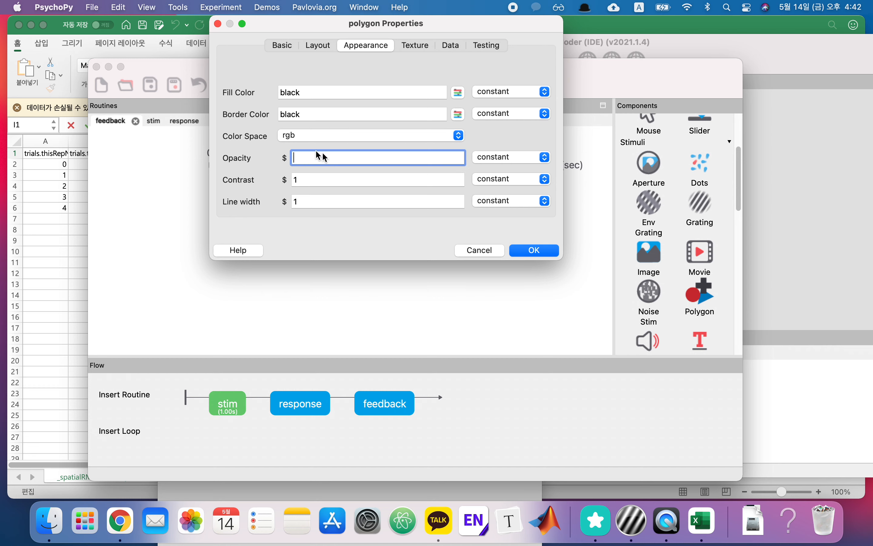
left_click(326, 200)
key("BackSpace")
type("8")
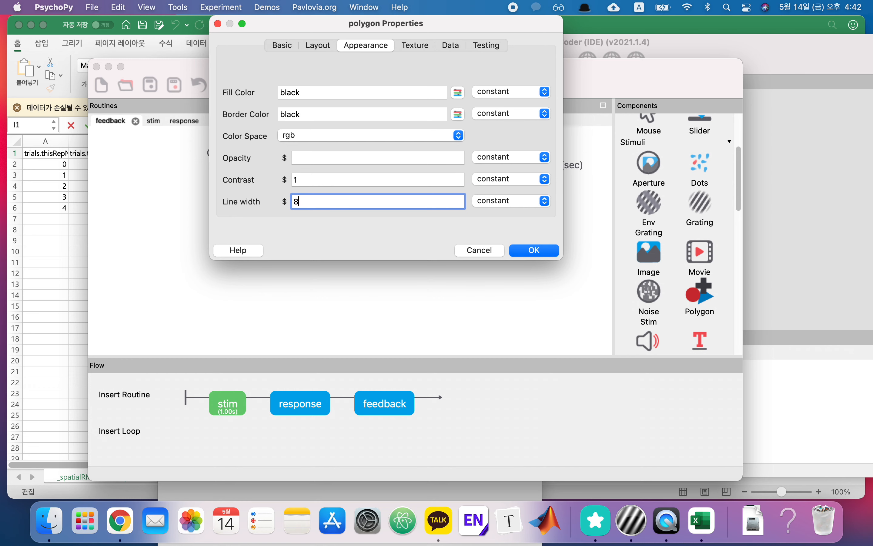
Check fb_line's texture, data and testing settings, keep linear interpolation, and add the component to the feedback routine.
left_click(425, 46)
left_click(449, 49)
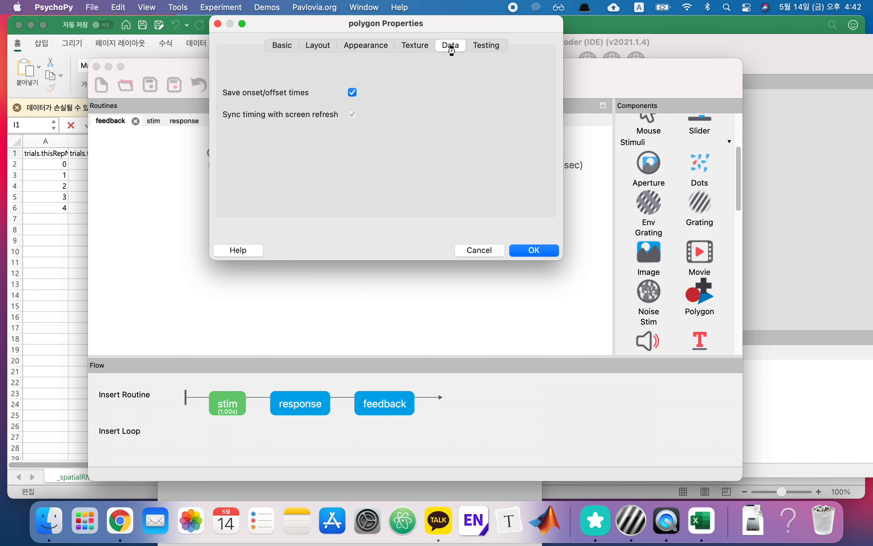
left_click(480, 49)
left_click(415, 45)
left_click(362, 93)
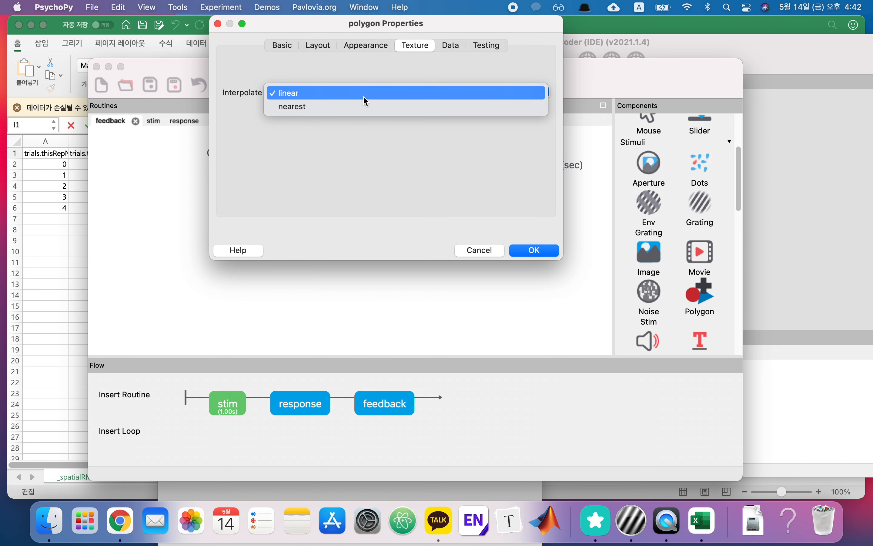
left_click(493, 197)
left_click(536, 250)
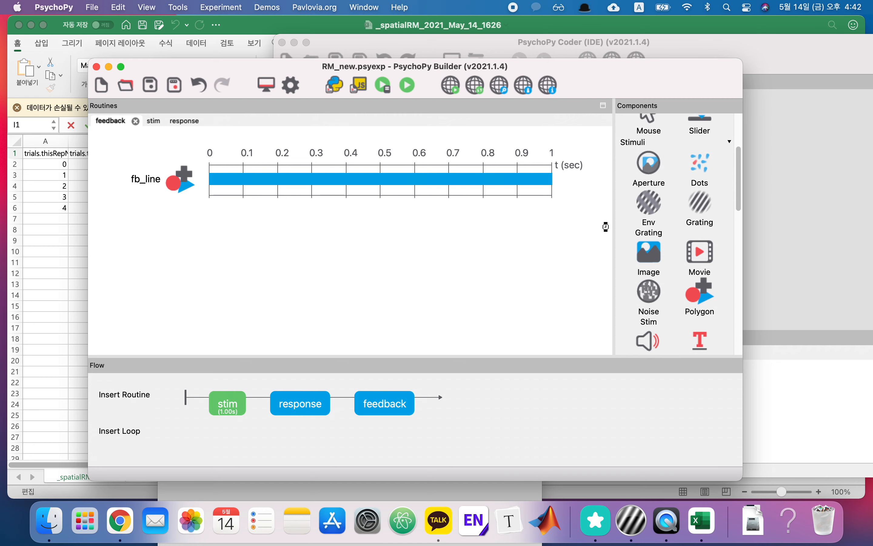
Start a second polygon component in the feedback routine and name it fb_circle.
scroll(703, 307, "down", 3)
scroll(700, 284, "up", 2)
left_click(703, 167)
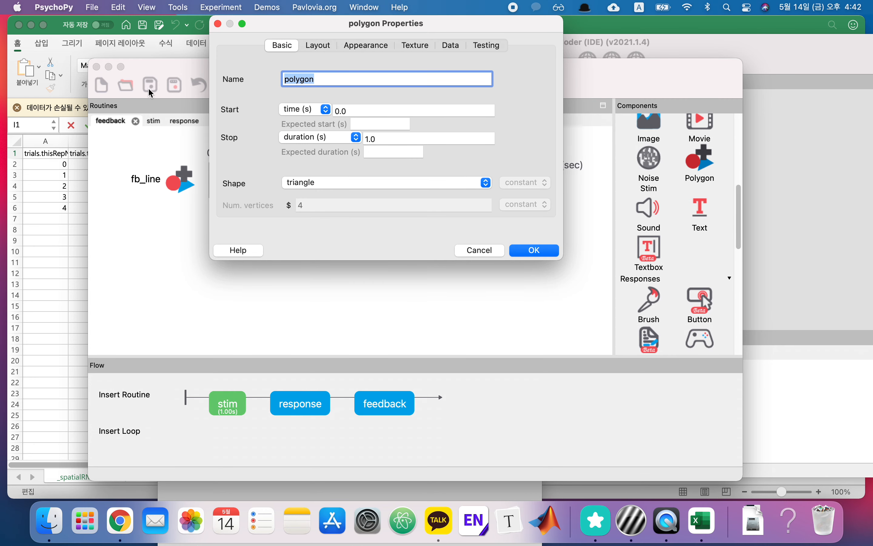
type("fb+")
key("BackSpace")
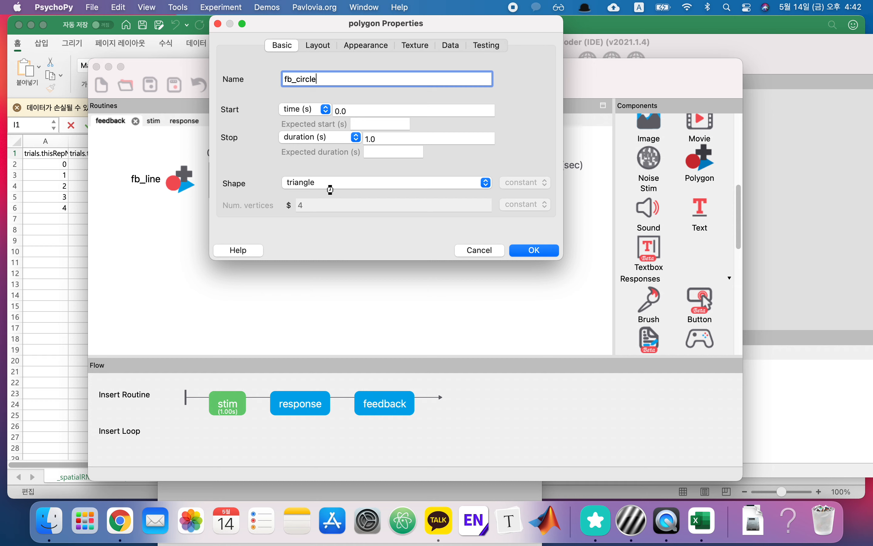
Set fb_circle's size to (0.1, 0.1).
left_click(318, 46)
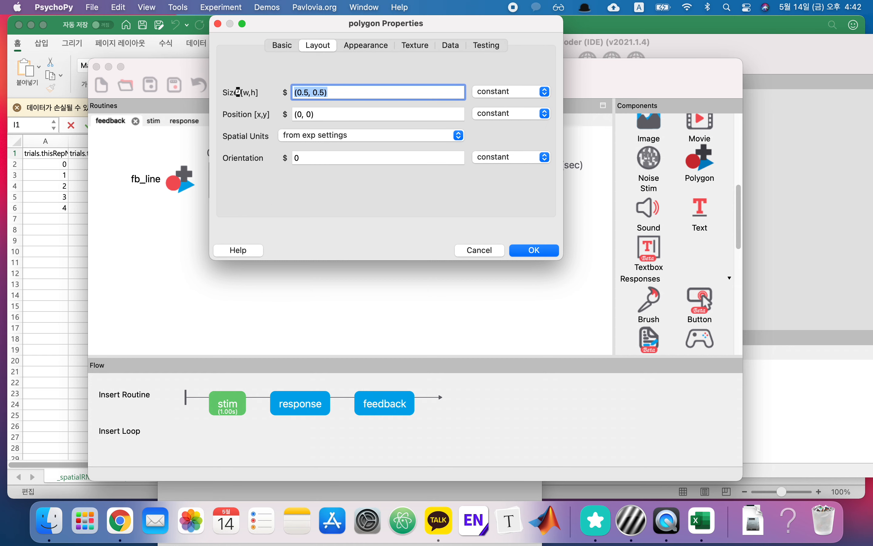
left_click(305, 92)
type("2")
key("BackSpace")
type("1")
key("Right")
key("Right")
key("Right")
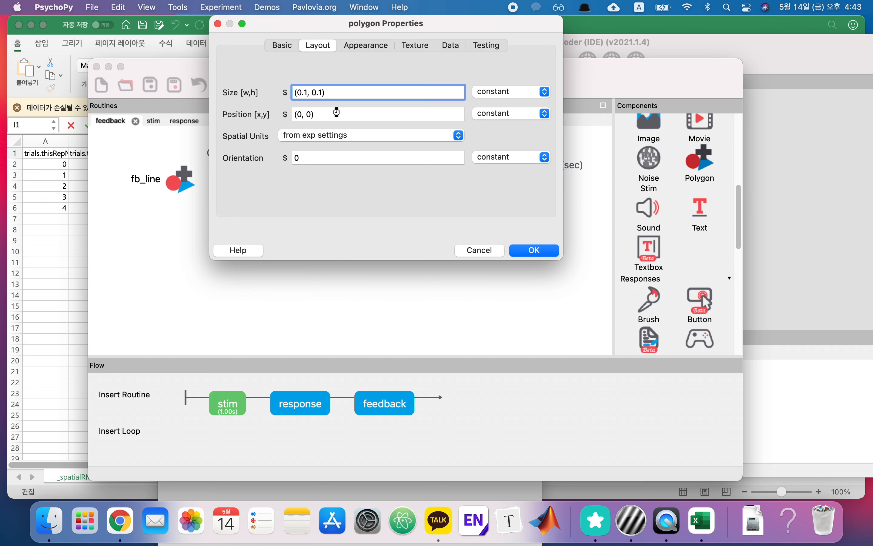
Set fb_circle's position to $[circle_pos, 0].
key("Tab")
type("(")
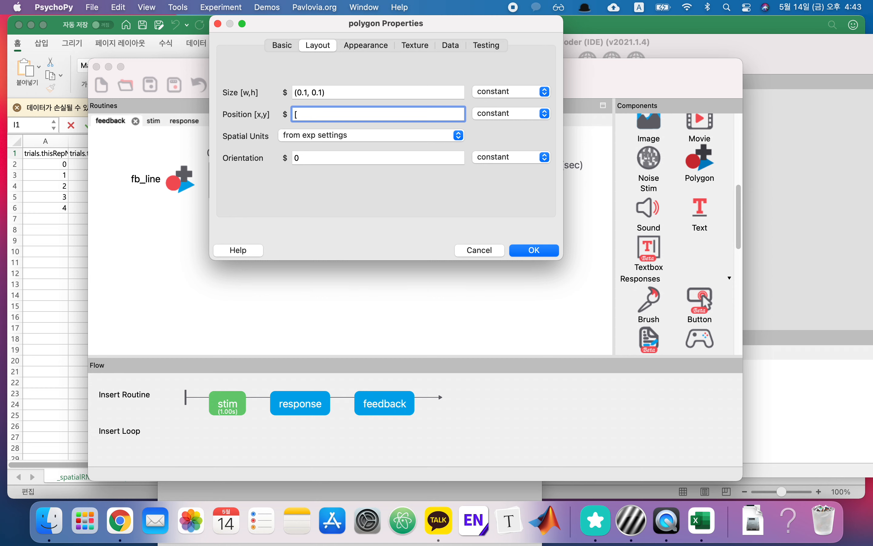
type("[cir")
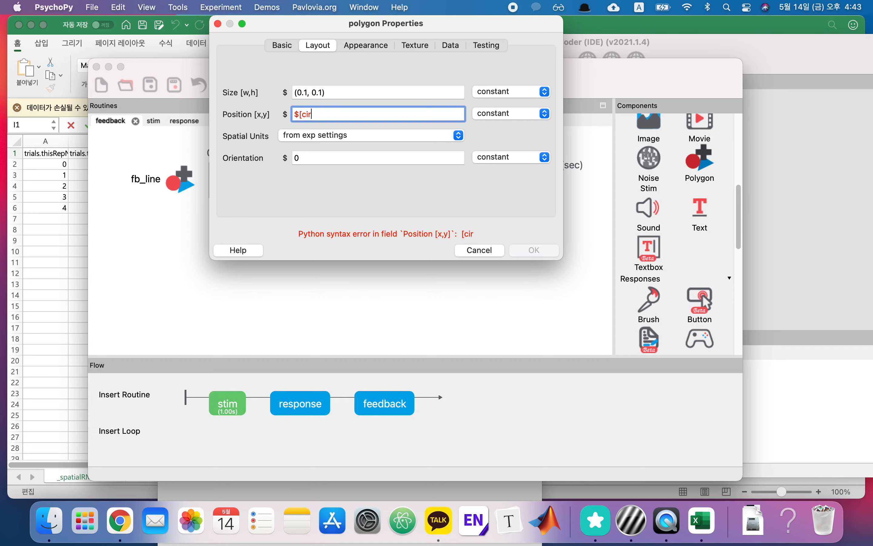
type("cle_pos")
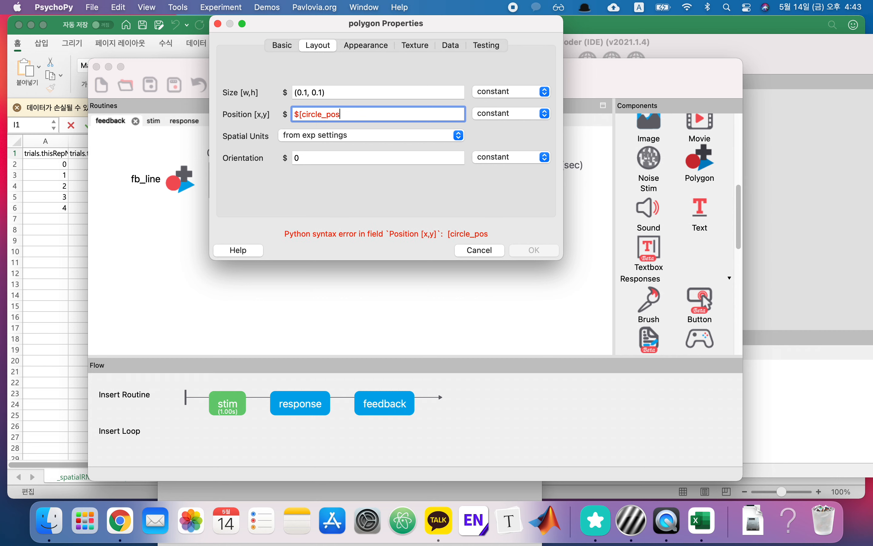
type(", 0]")
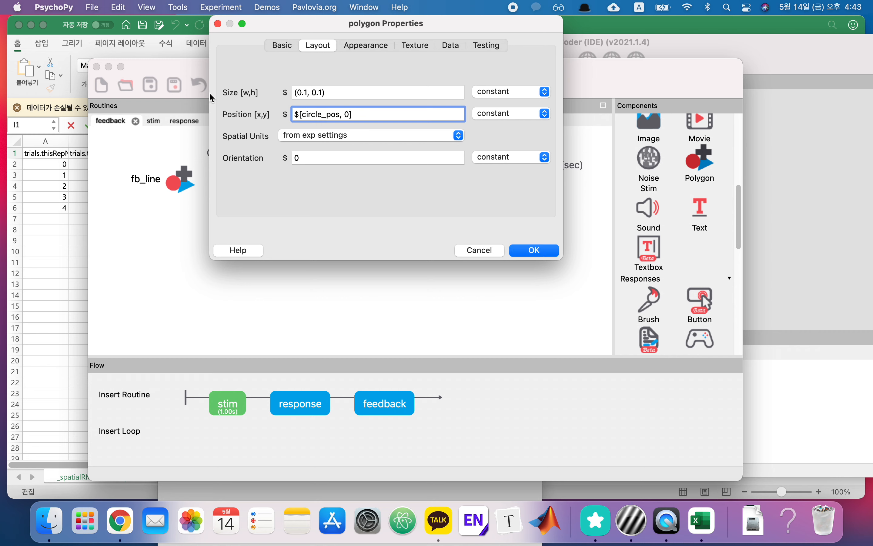
Make fb_circle's position update every repeat, and set its fill color to red and border color to black.
left_click(522, 113)
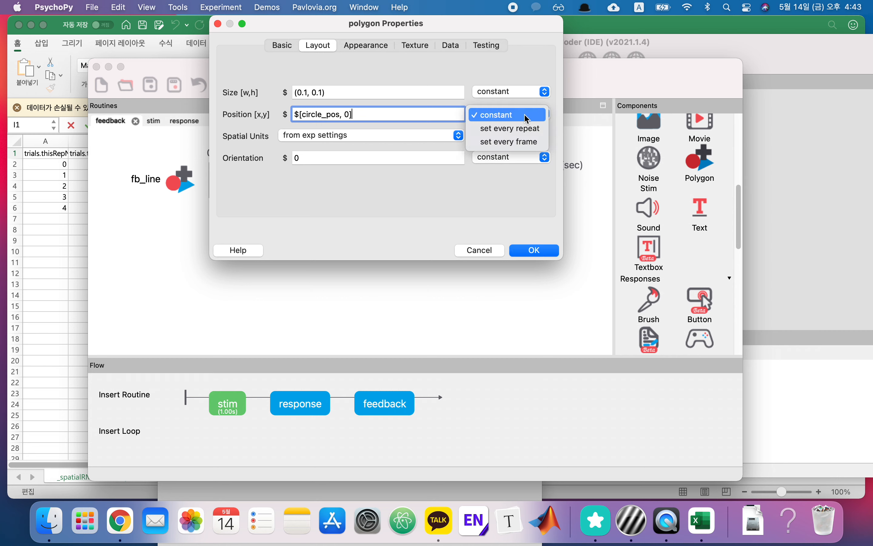
left_click(509, 130)
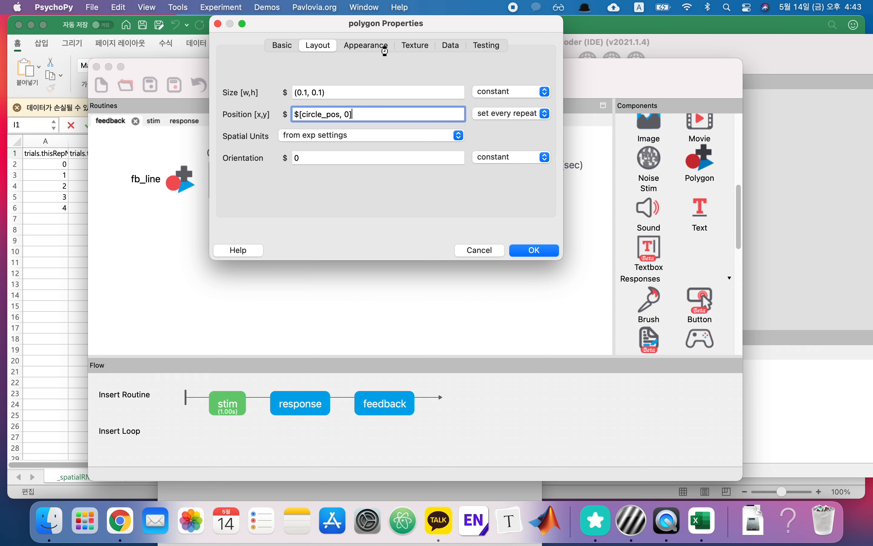
left_click(385, 51)
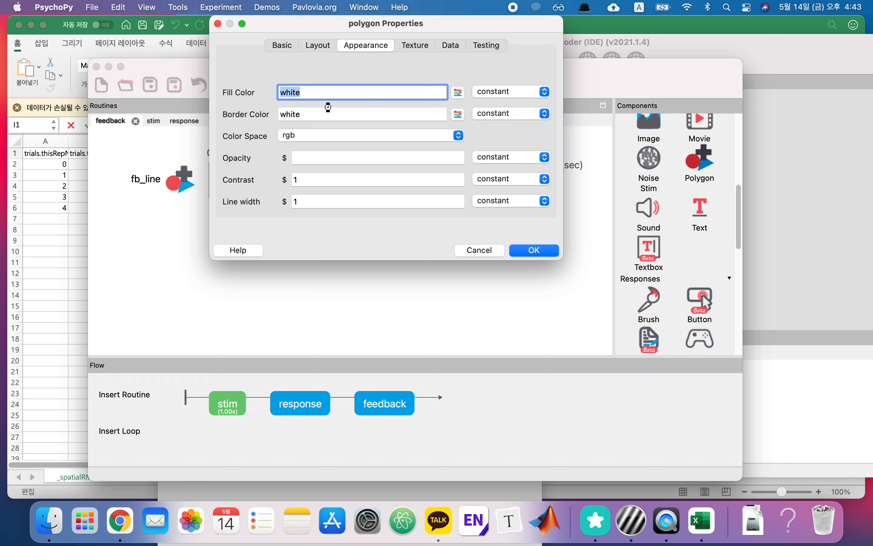
type("red")
key("Tab")
key("Tab")
key("shift+Tab")
key("shift+Tab")
key("Tab")
type("black")
key("Tab")
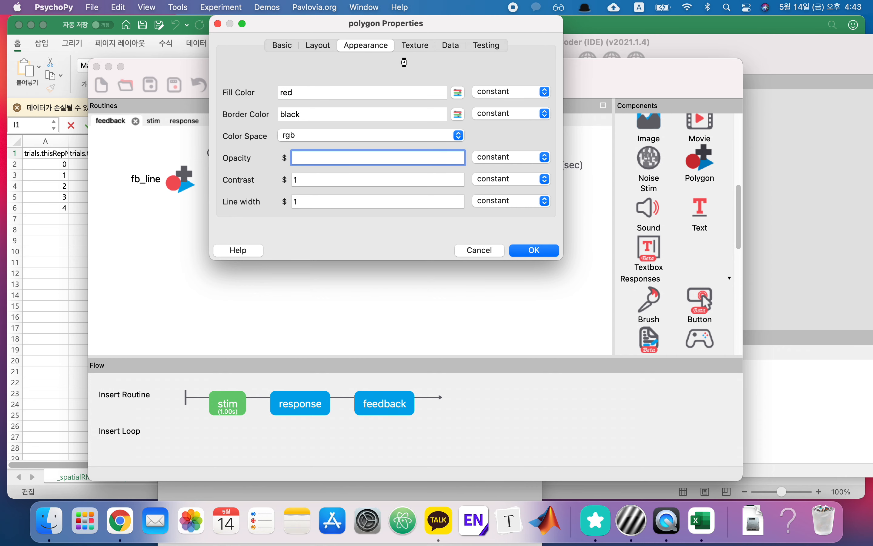
Check fb_circle's remaining settings, add the component to the feedback routine and save the experiment.
left_click(415, 45)
left_click(451, 45)
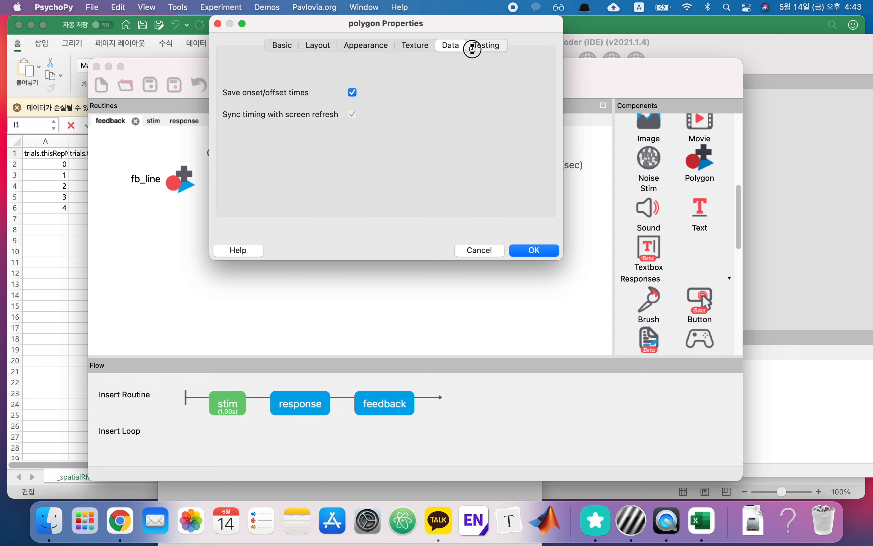
left_click(472, 46)
left_click(365, 45)
left_click(533, 252)
left_click(151, 93)
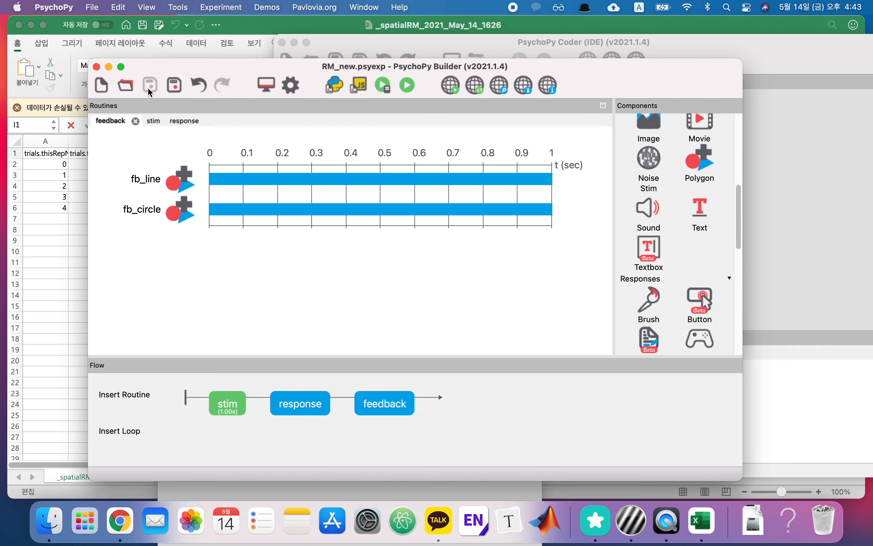
Run the experiment and respond to the circle to check the feedback display, and return to the Builder window.
left_click(414, 88)
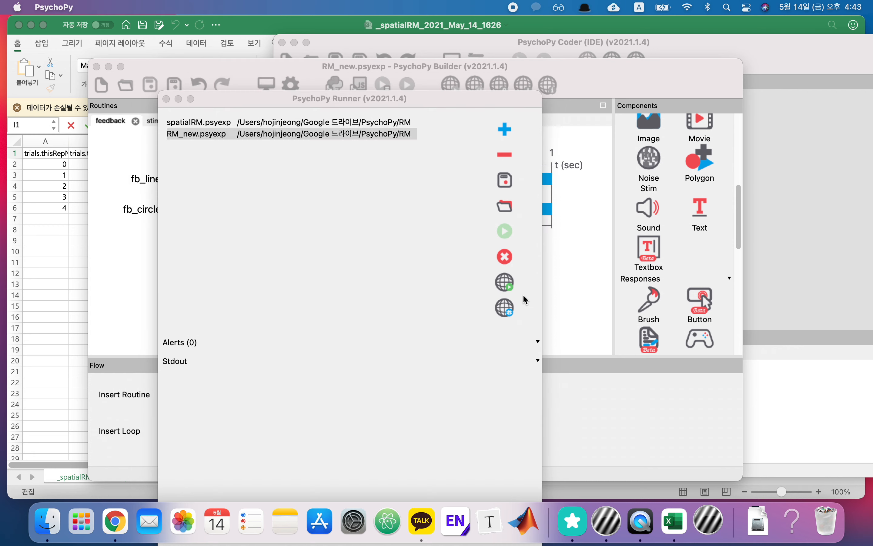
left_click(279, 201)
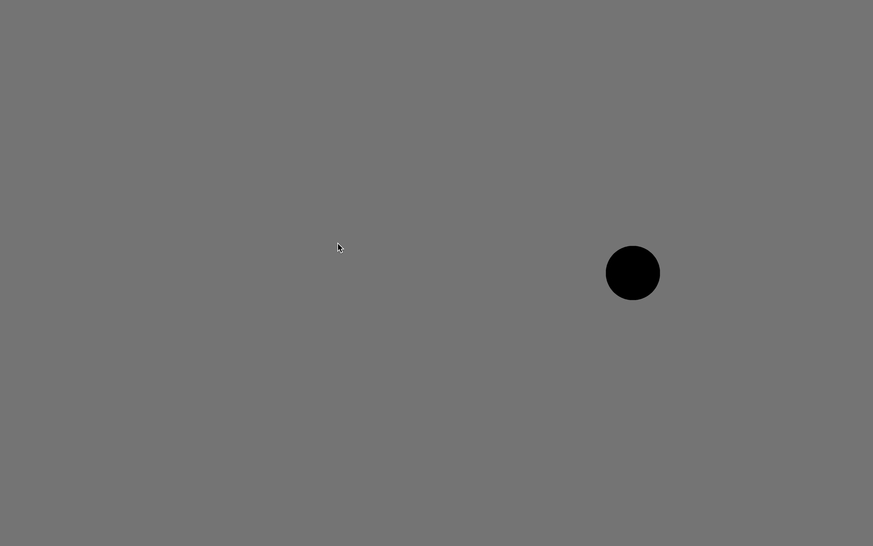
left_click(679, 276)
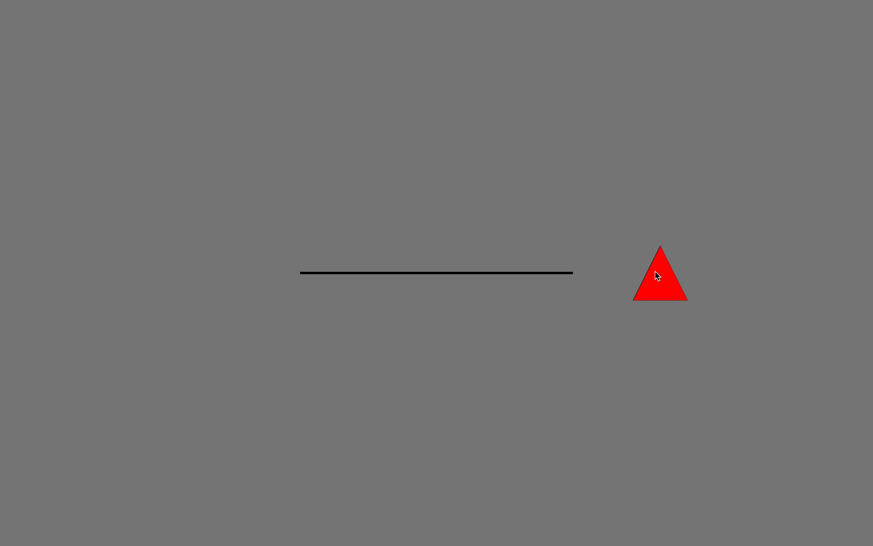
left_click(137, 223)
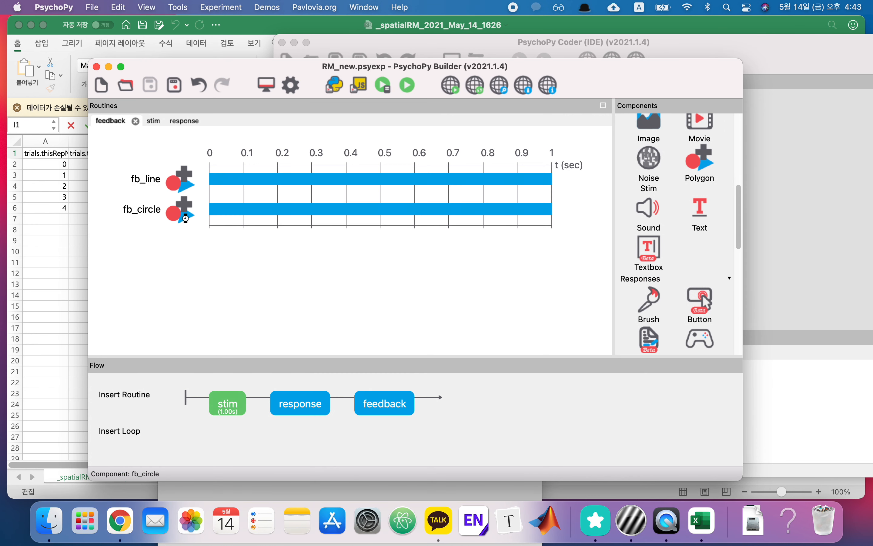
Change fb_circle's position to $[circle_pos, -0.15] and its size to (0.05, 0.1).
left_click(136, 224)
left_click(329, 46)
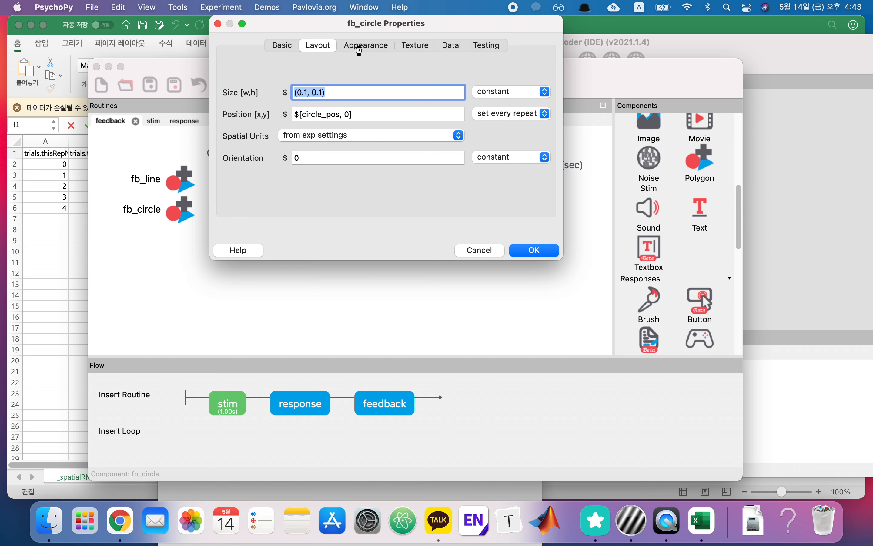
left_click(360, 47)
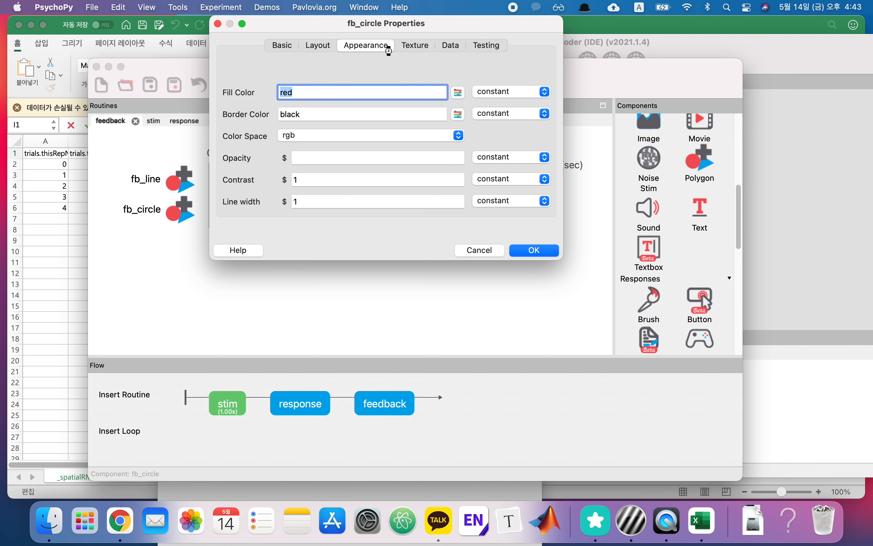
left_click(330, 47)
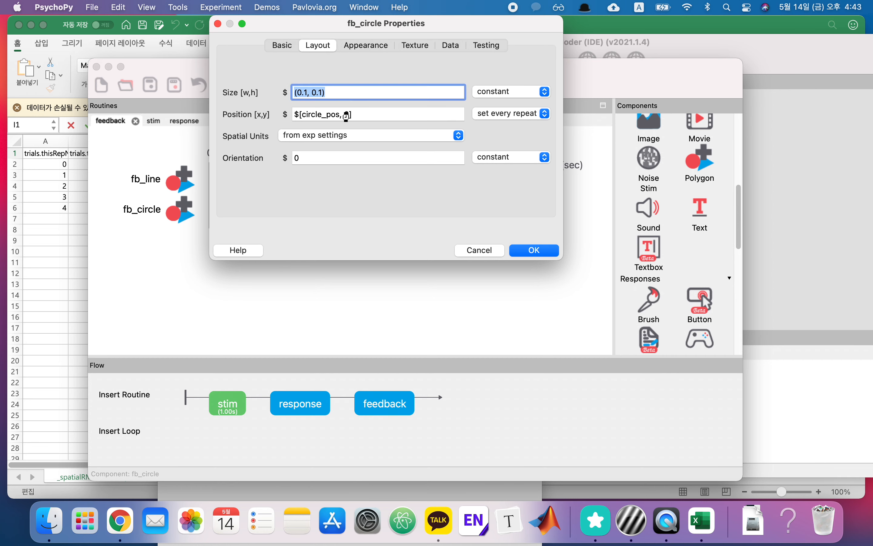
double_click(348, 114)
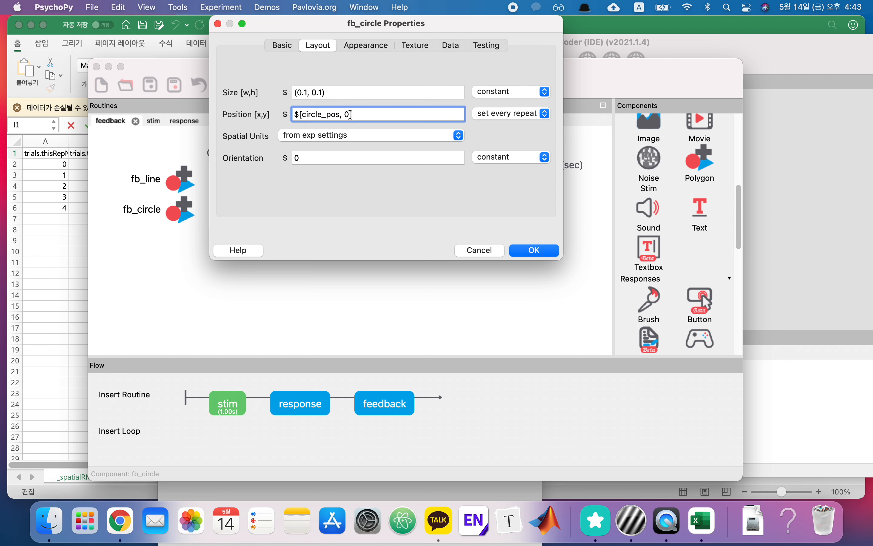
type("-0.15")
left_click(311, 93)
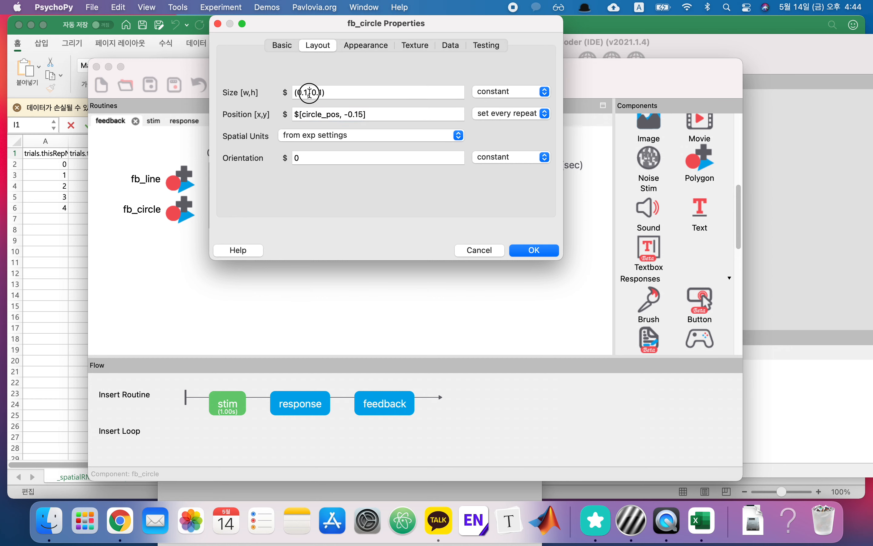
type("05")
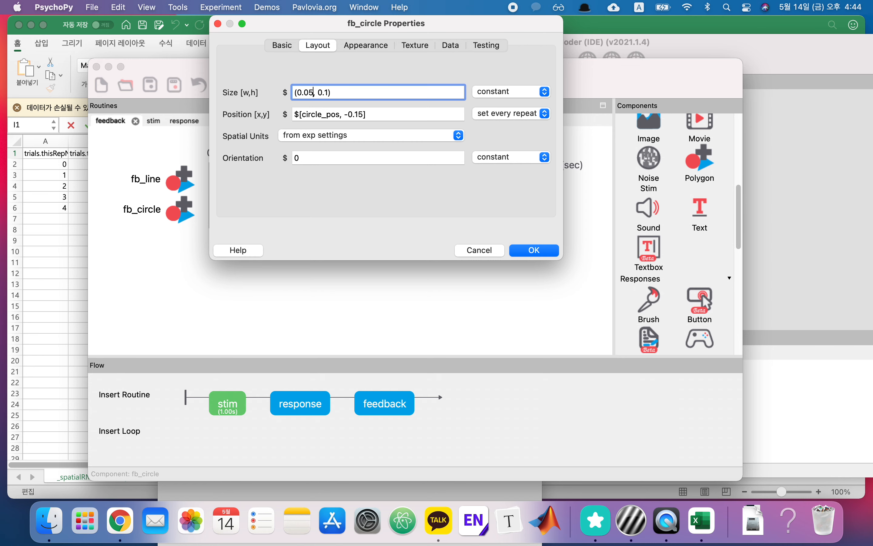
left_click(537, 250)
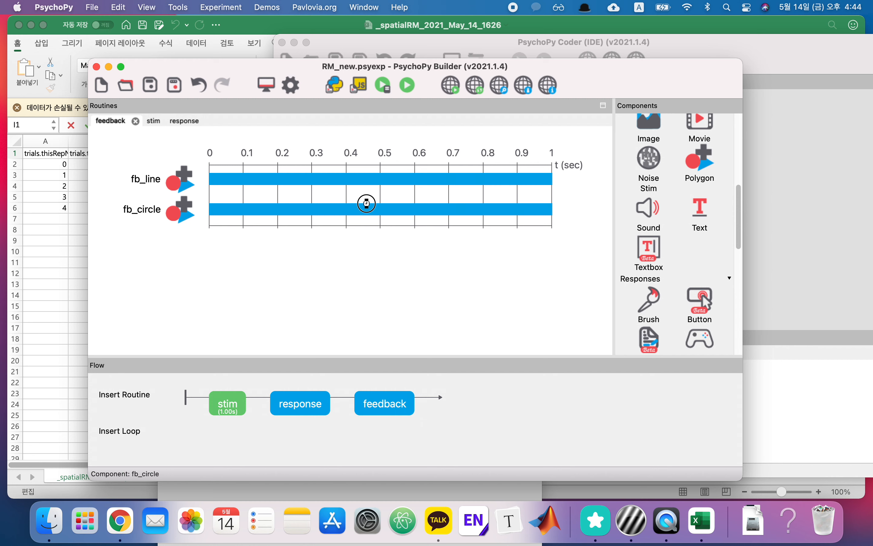
Copy the position expression from fb_circle's layout settings and close its properties without changes.
left_click(366, 205)
left_click(317, 45)
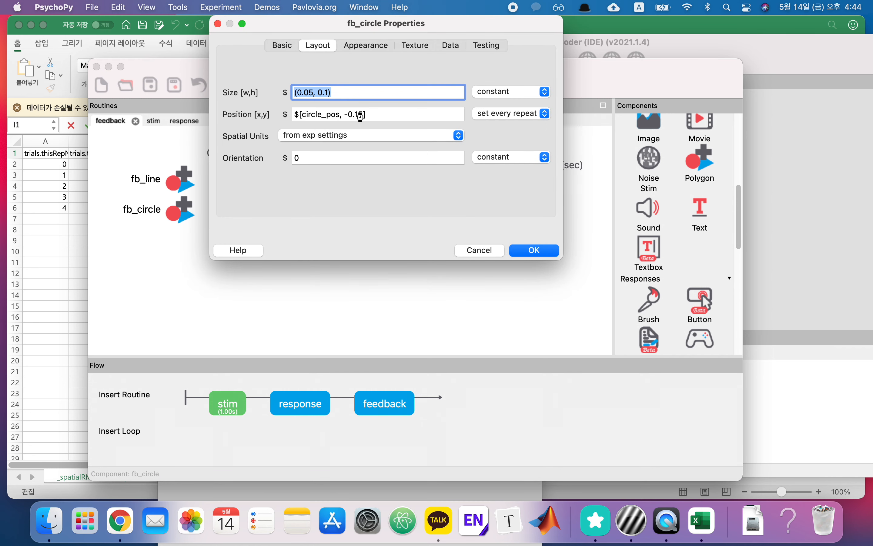
key("Tab")
key("super+c")
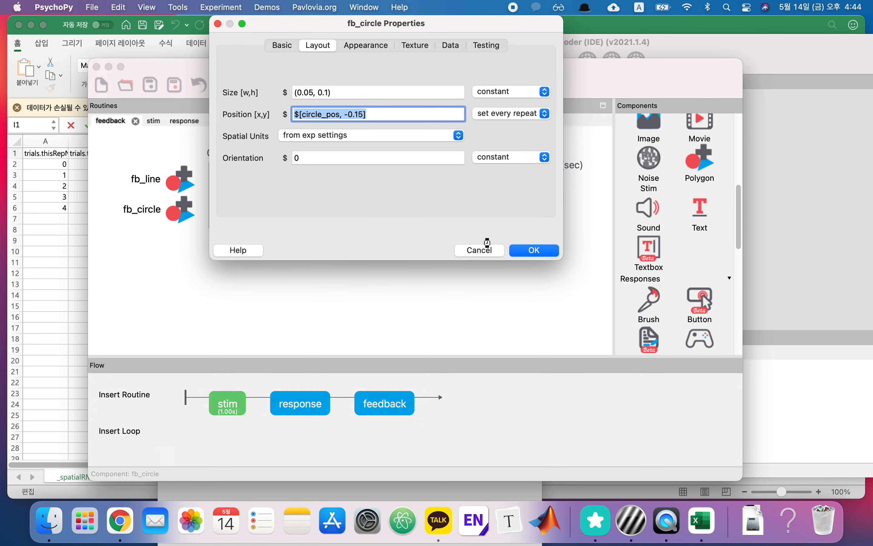
left_click(485, 250)
Start a text component in the feedback routine with the text "position of cicle" and name it fb_circle_text.
left_click(700, 213)
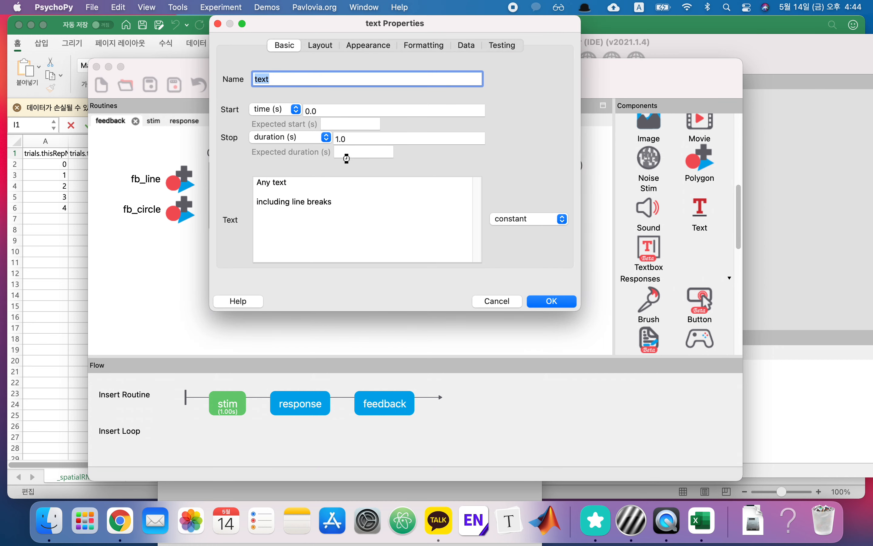
left_click(347, 193)
key("super+a")
type("re")
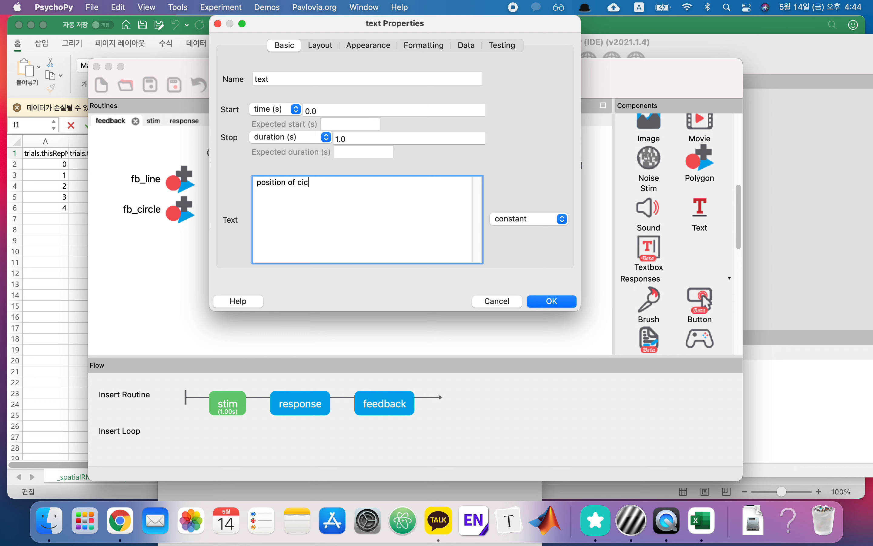
double_click(362, 76)
type("fv")
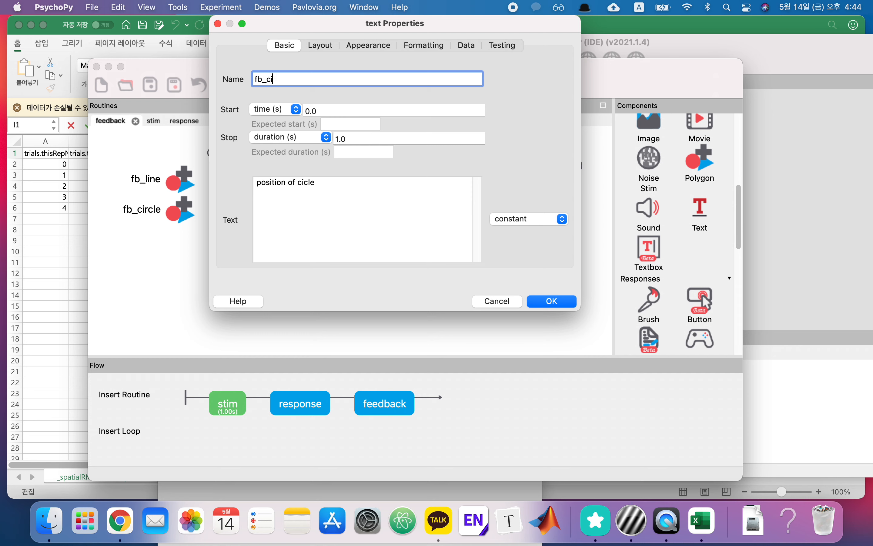
type("rcle_text")
Set the text component's position to $[circle_pos, -0.2], reusing the copied expression, and its foreground color to black.
left_click(327, 47)
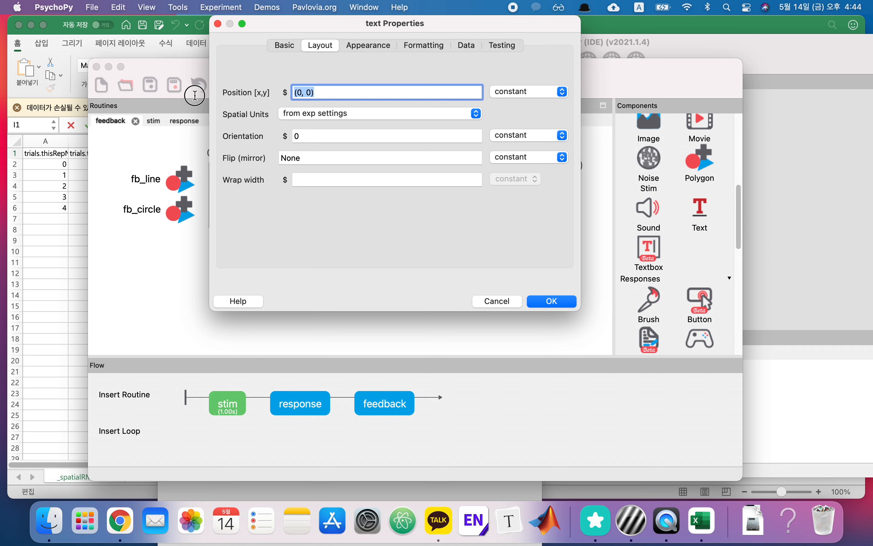
key("super+v")
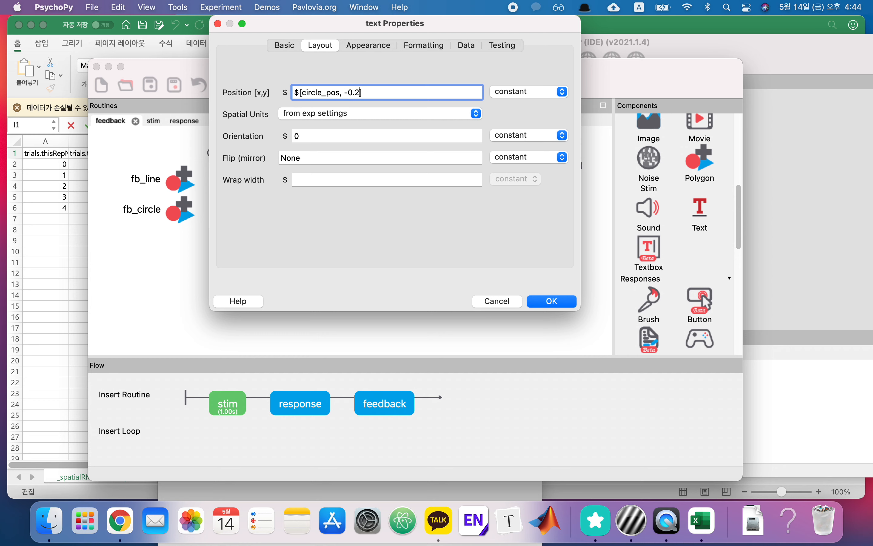
left_click(368, 47)
type("black")
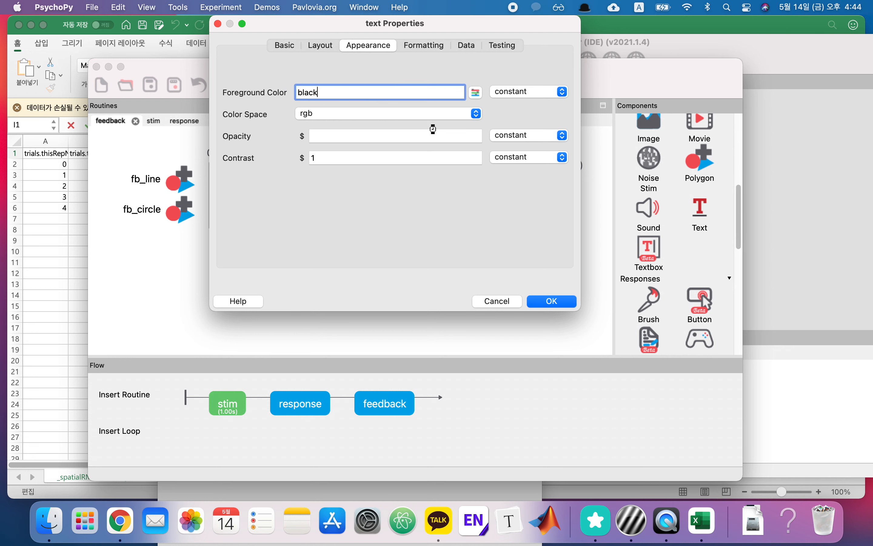
Set the text's font to NanumSquare and its letter height to 0.05, and add it to the feedback routine.
left_click(413, 44)
type("NanumSquare")
left_click(347, 133)
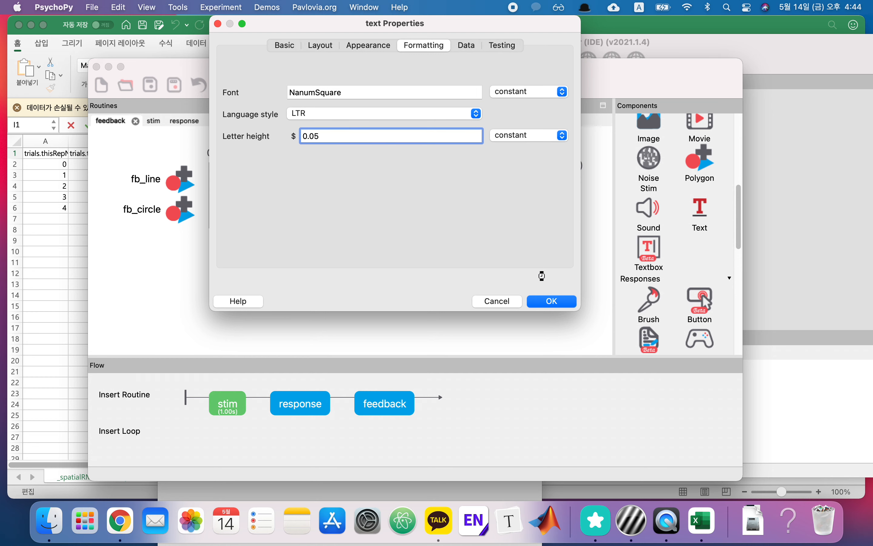
left_click(551, 301)
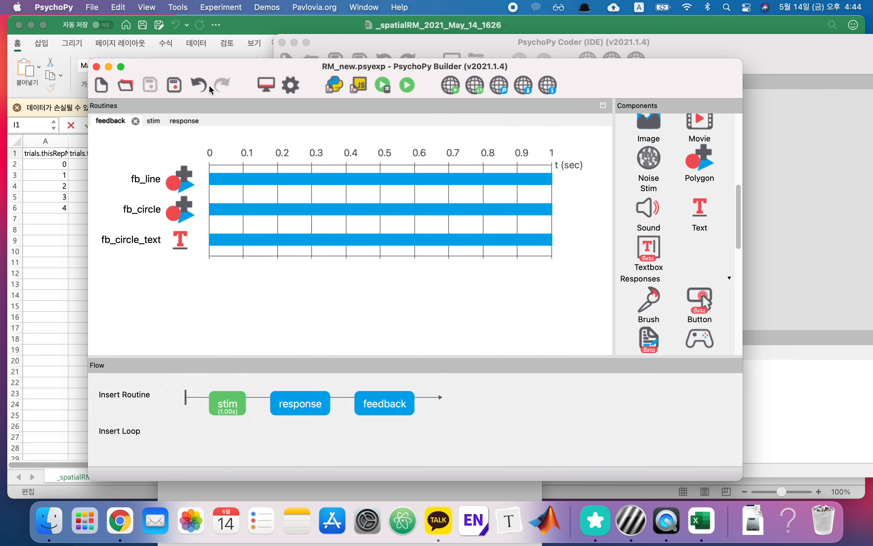
Run the experiment with the participant left blank and session 001.
left_click(408, 88)
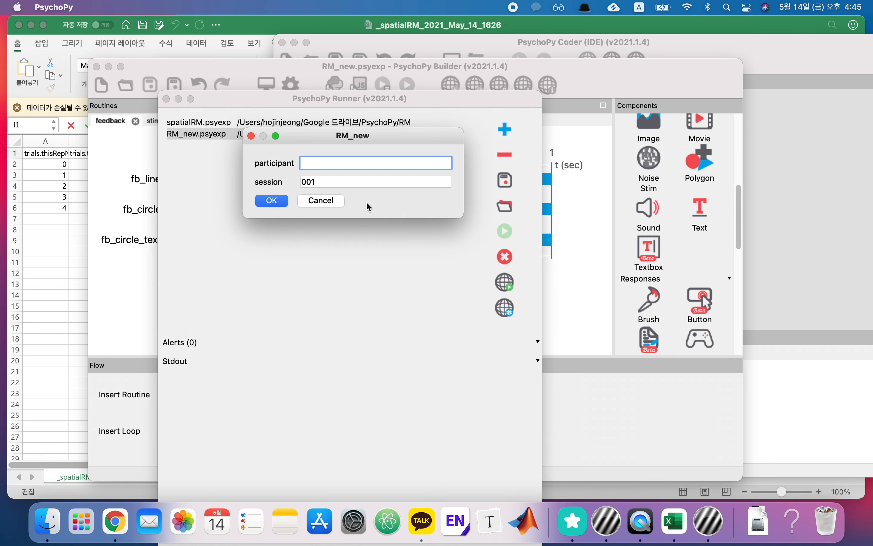
left_click(270, 201)
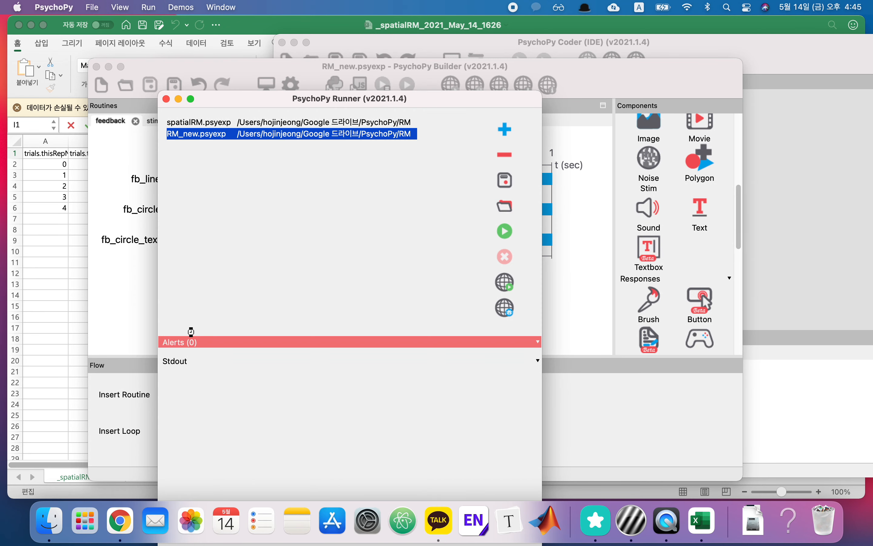
Make the position of fb_circle_text update on every repeat instead of staying constant.
left_click(144, 248)
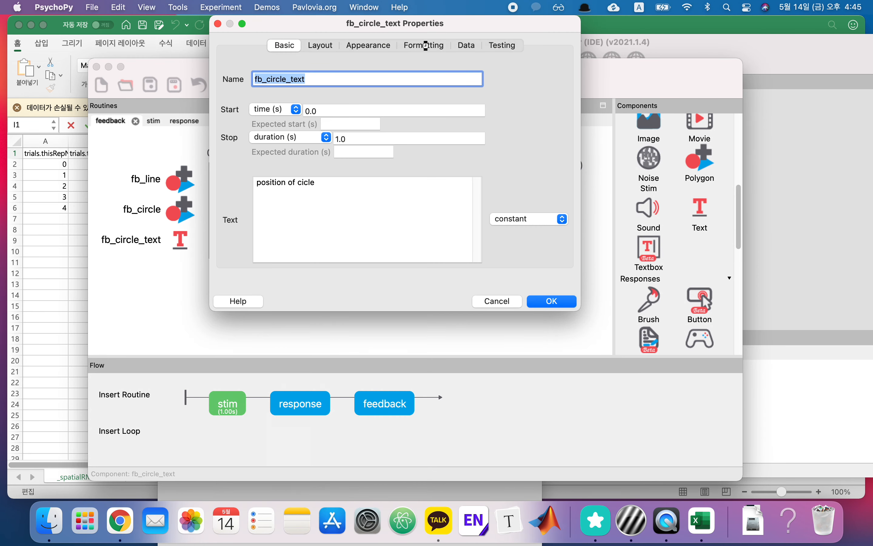
left_click(327, 49)
left_click(504, 95)
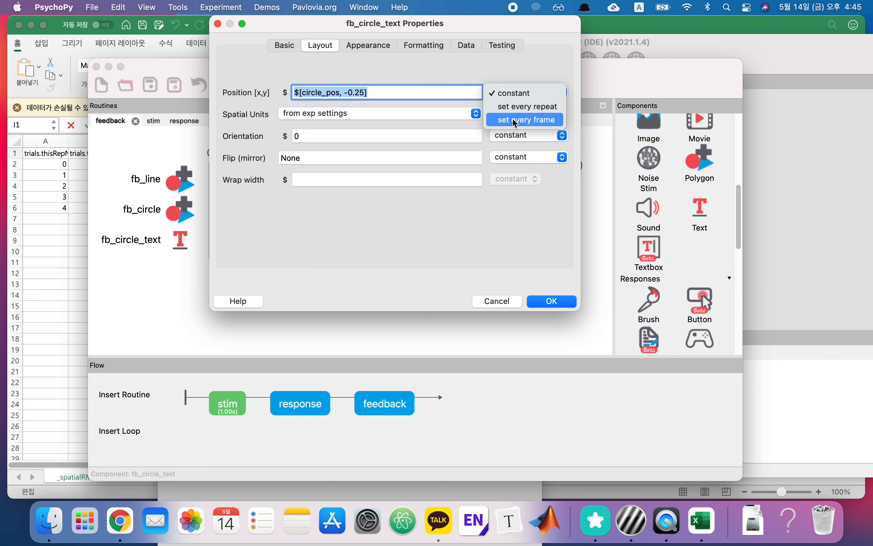
left_click(515, 107)
left_click(547, 300)
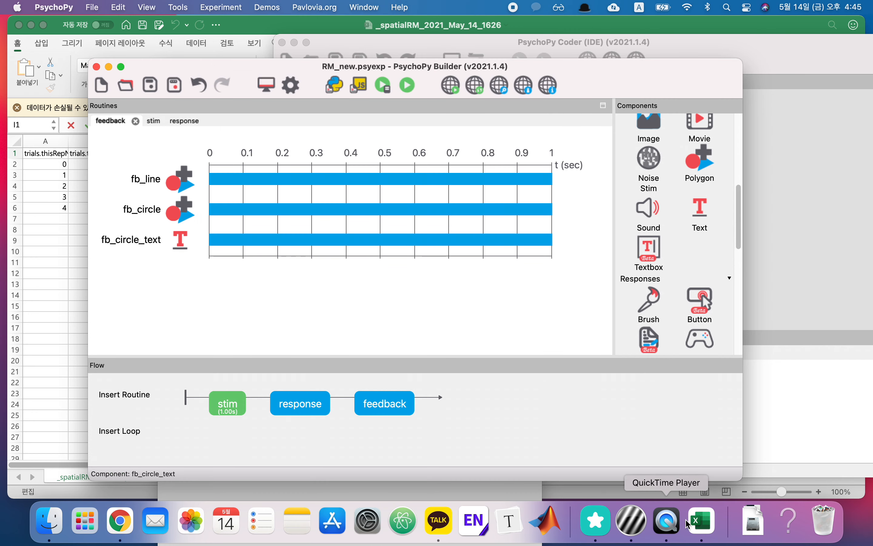
Run the experiment again with a blank participant and respond with a location on the horizontal line.
left_click(409, 82)
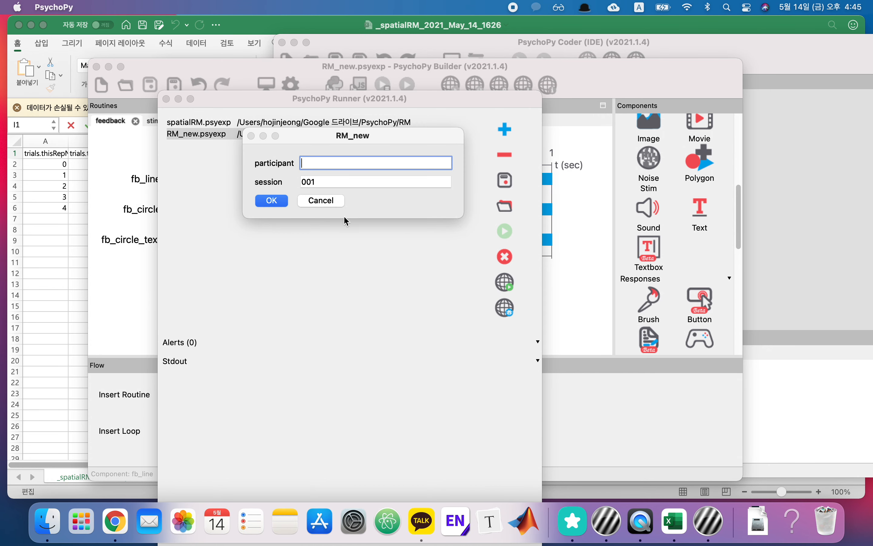
left_click(272, 202)
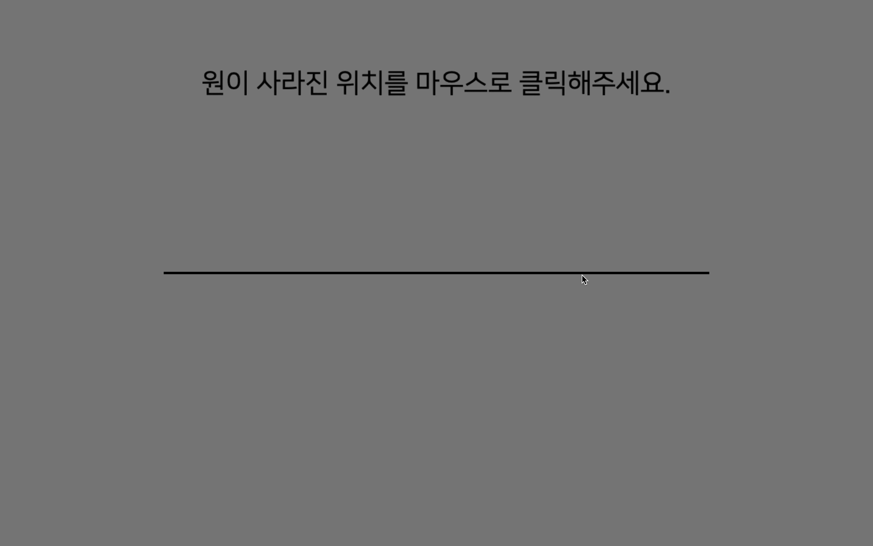
left_click(602, 274)
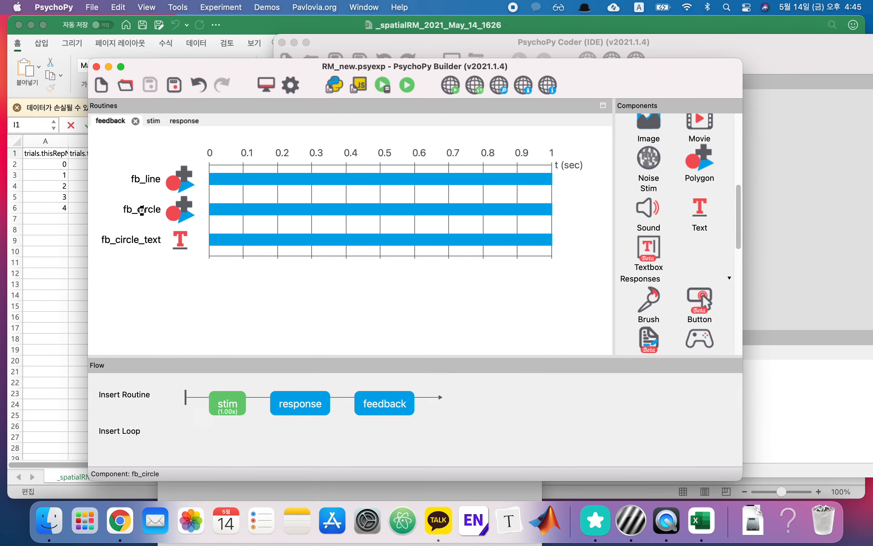
double_click(141, 210)
key("Escape")
double_click(140, 180)
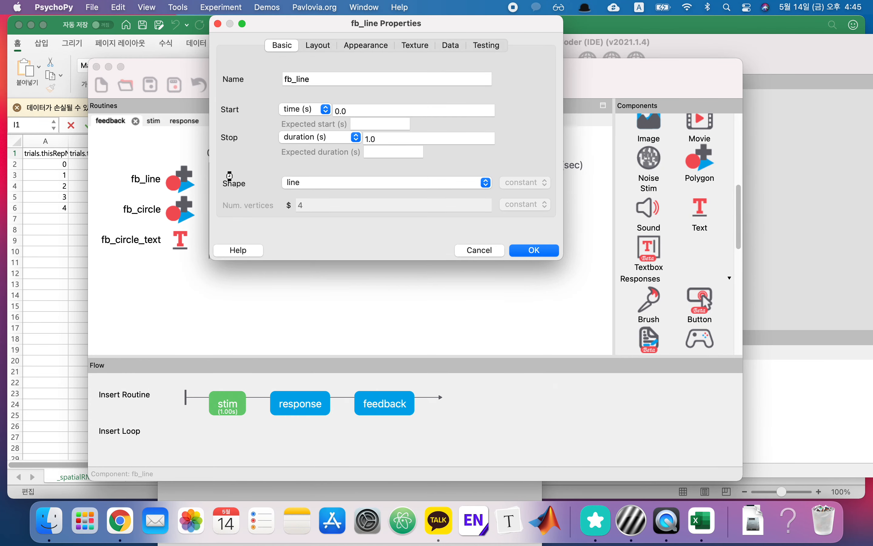
left_click(317, 45)
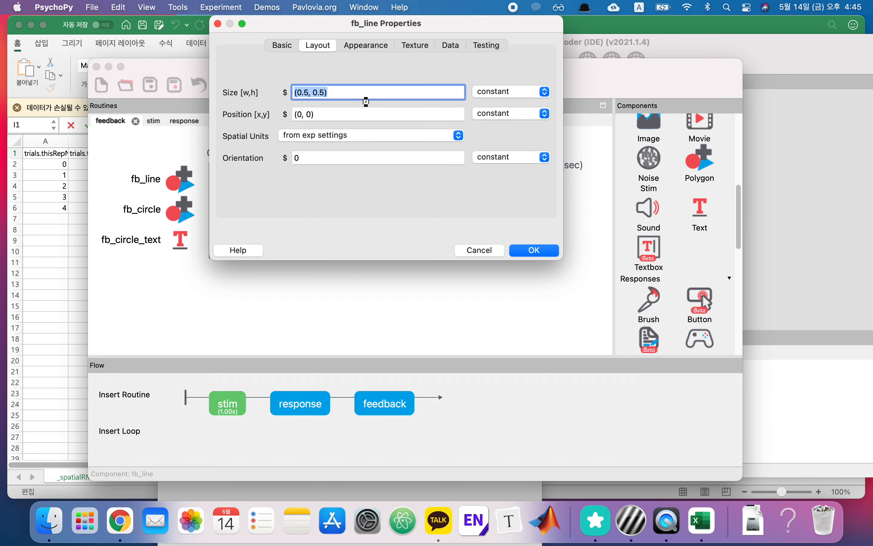
left_click(486, 249)
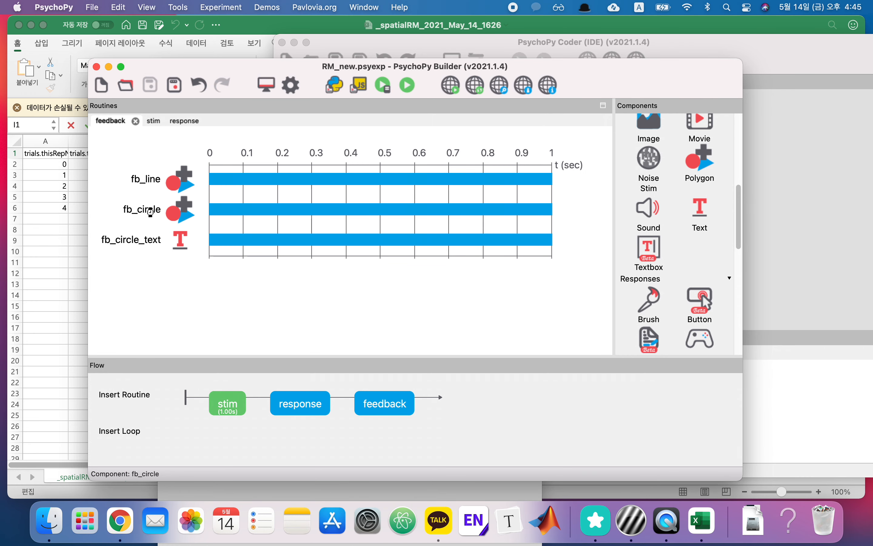
Copy the size value of the resp_line polygon in the response routine.
left_click(309, 401)
double_click(143, 216)
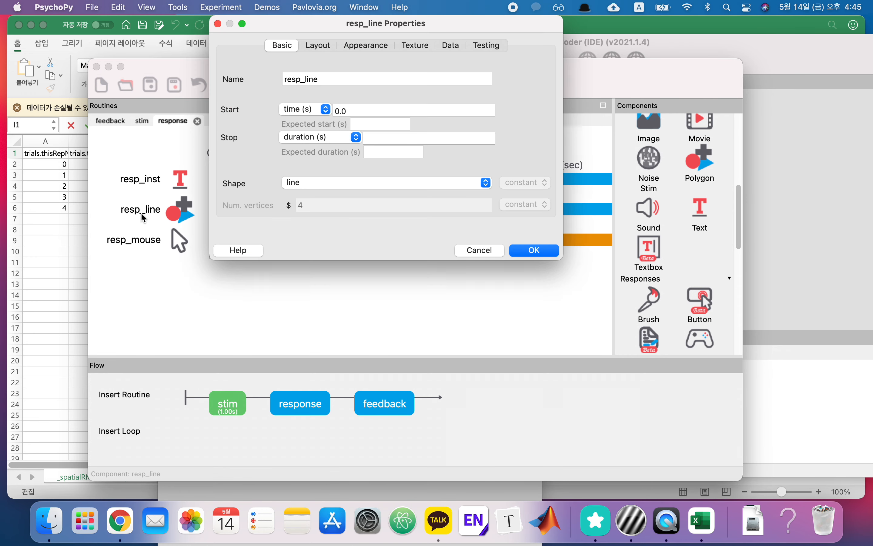
left_click(329, 48)
left_click(344, 93)
left_click_drag(343, 93, 286, 100)
key("super+c")
left_click(533, 251)
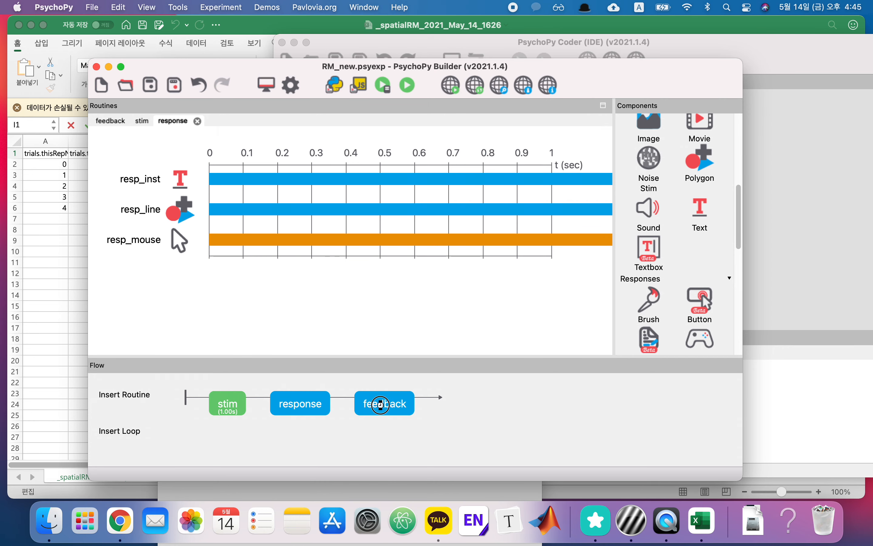
Set the size of fb_line in the feedback routine to (1, 0.5) and save the experiment.
left_click(381, 403)
left_click(142, 190)
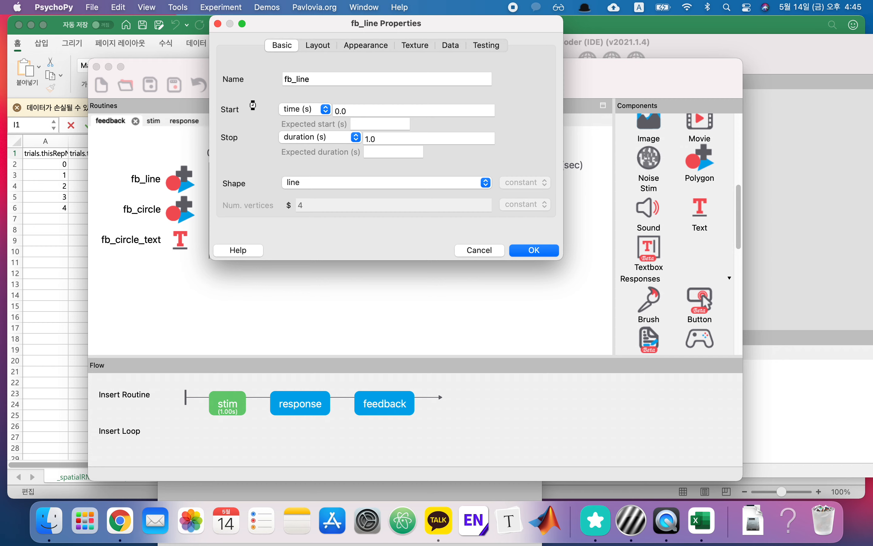
left_click(330, 45)
key("super+v")
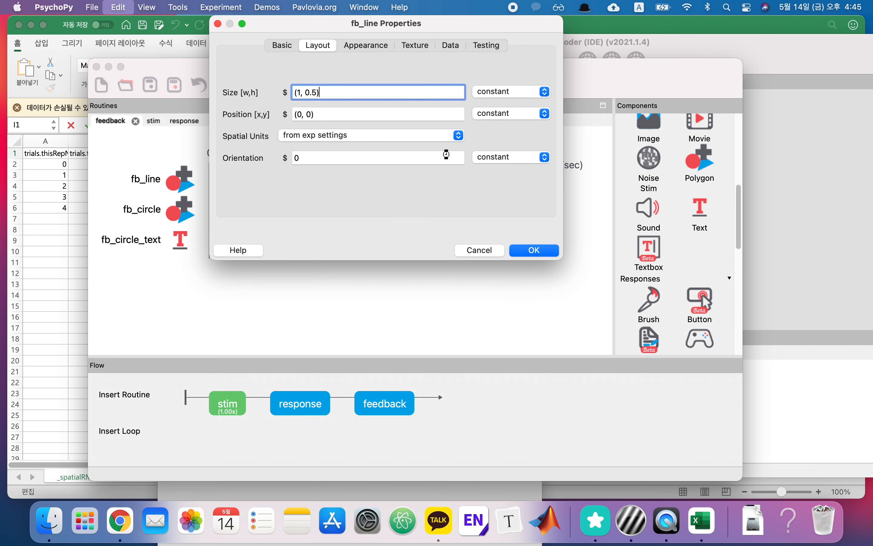
left_click(543, 252)
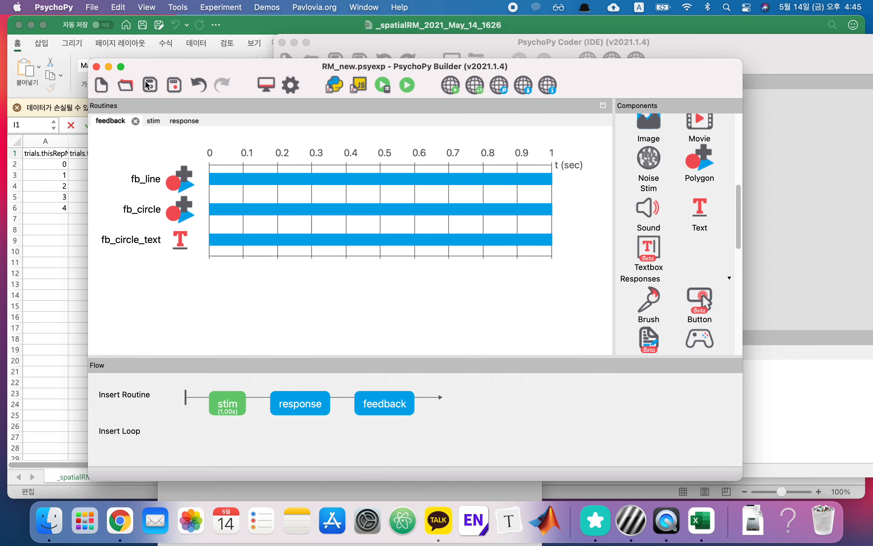
left_click(147, 85)
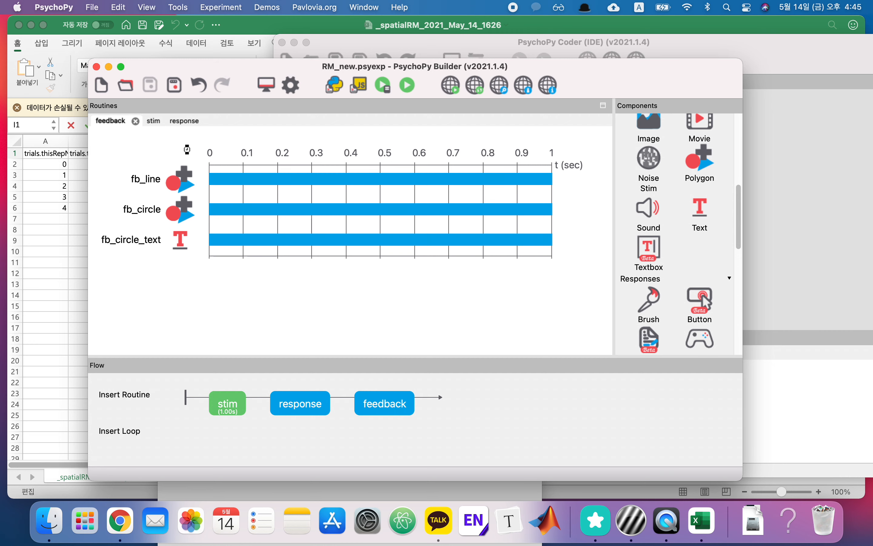
Move fb_circle to the top of the feedback routine's component order.
right_click(140, 212)
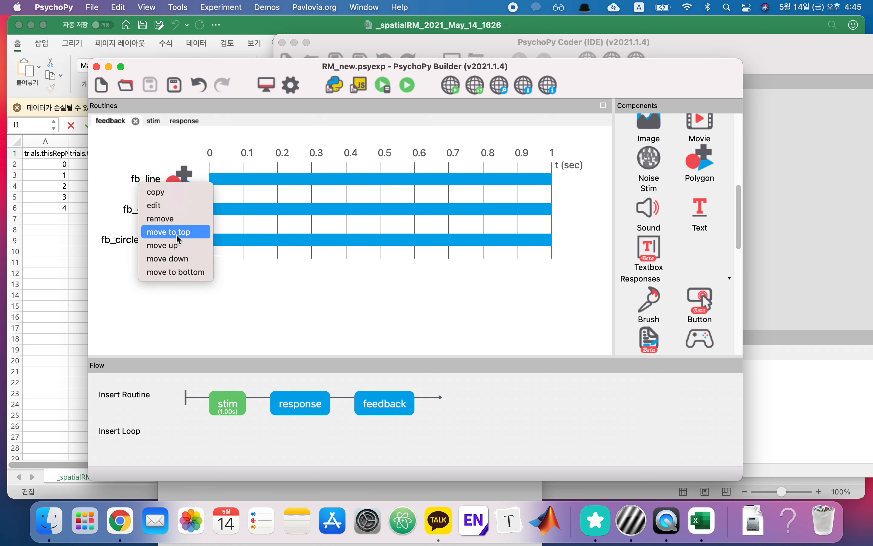
left_click(176, 233)
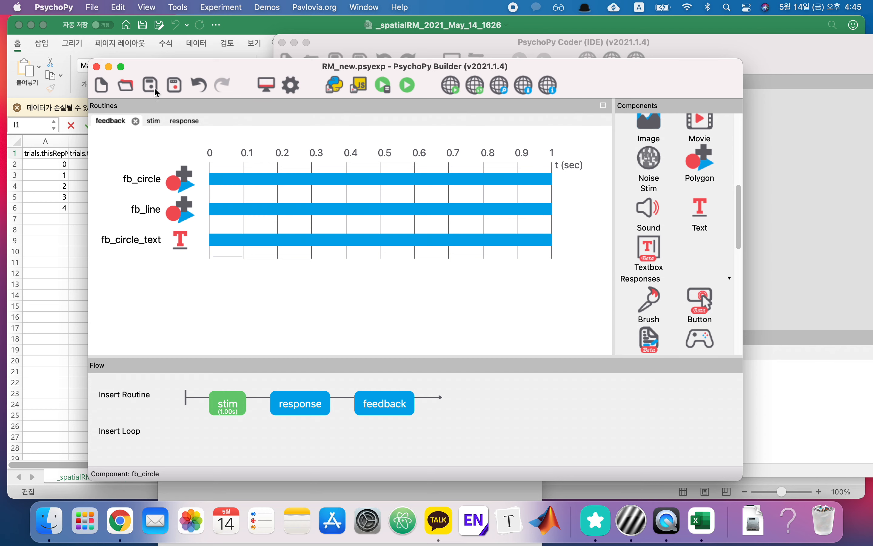
Test-run the experiment with a blank participant, give one response on the line, and return to the Builder window.
left_click(407, 85)
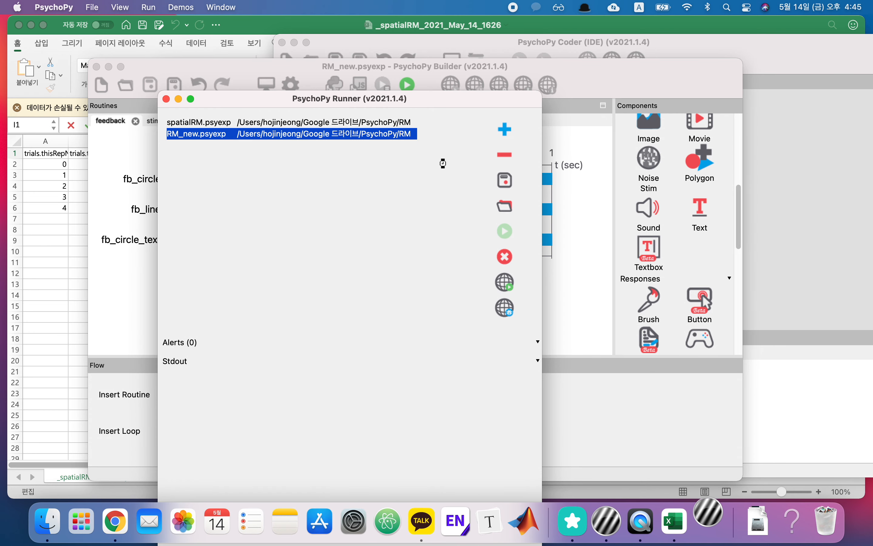
left_click(280, 199)
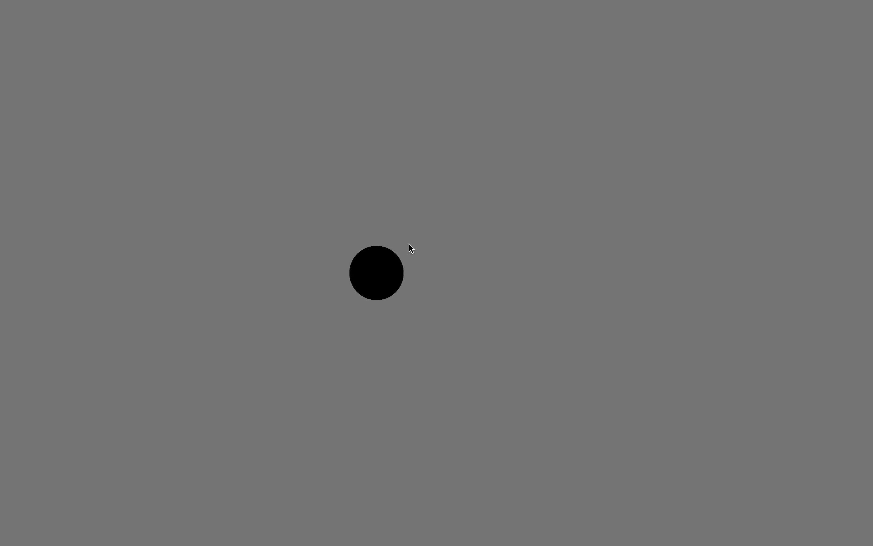
left_click(618, 283)
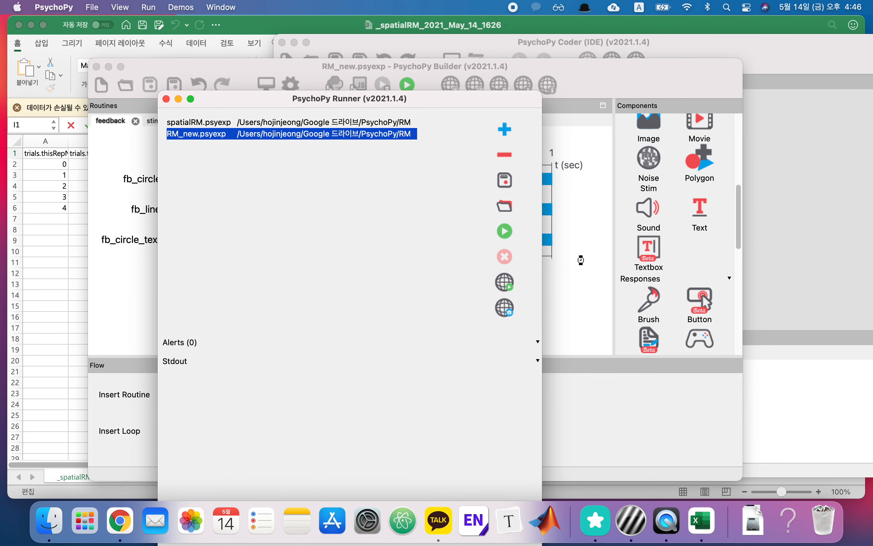
left_click(584, 297)
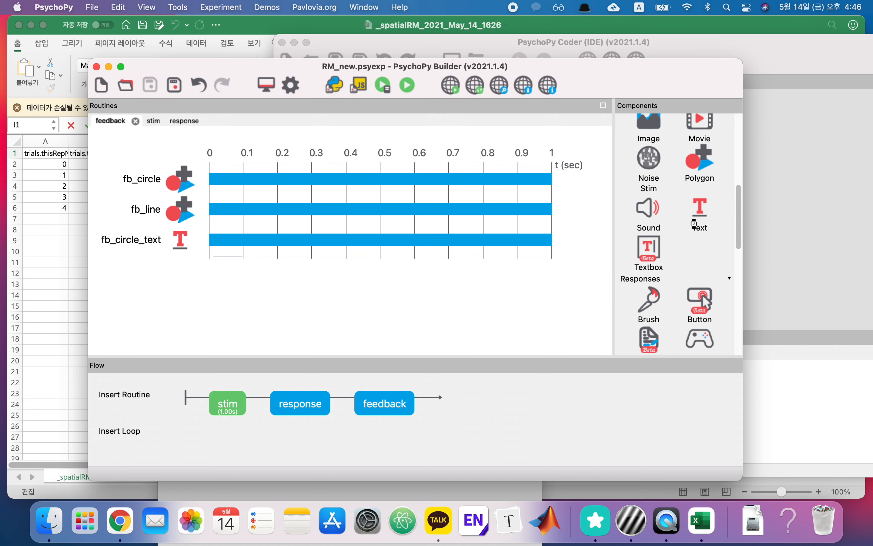
Add a polygon named fb_resp_line to the feedback routine, keeping its other settings at their defaults.
left_click(704, 165)
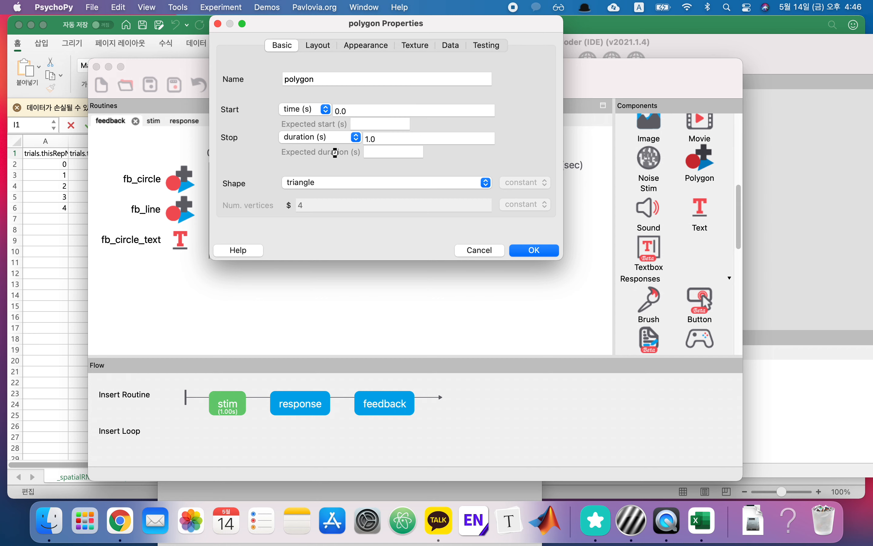
type("rea")
key("BackSpace")
key("BackSpace")
key("BackSpace")
type("resp_line")
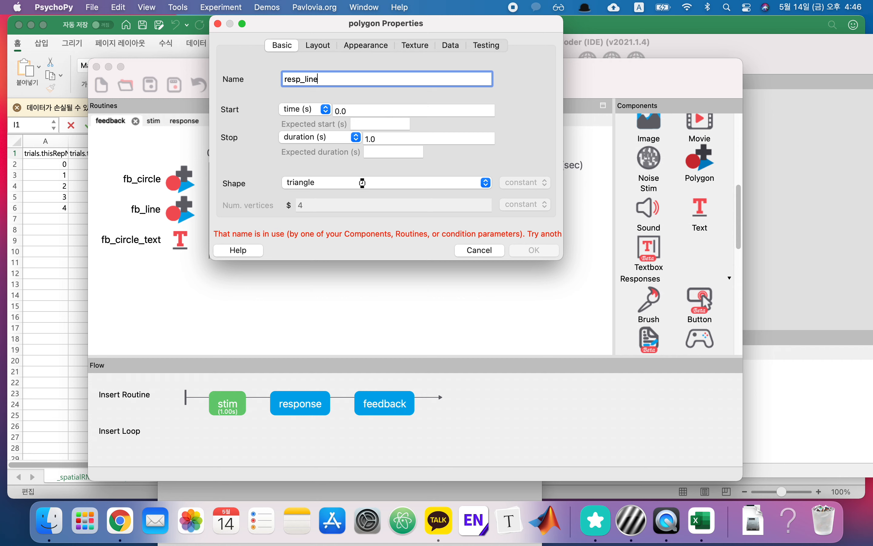
key("Left")
type("fb_")
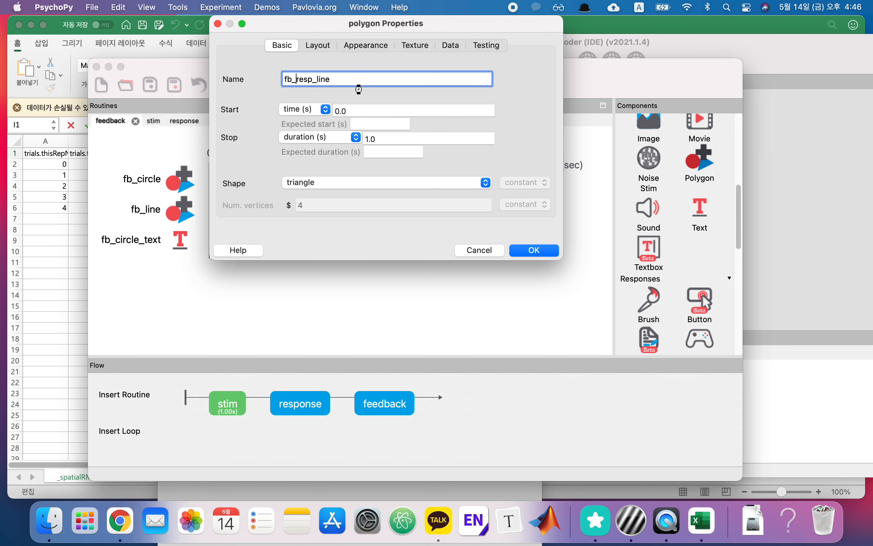
left_click(326, 45)
left_click(534, 250)
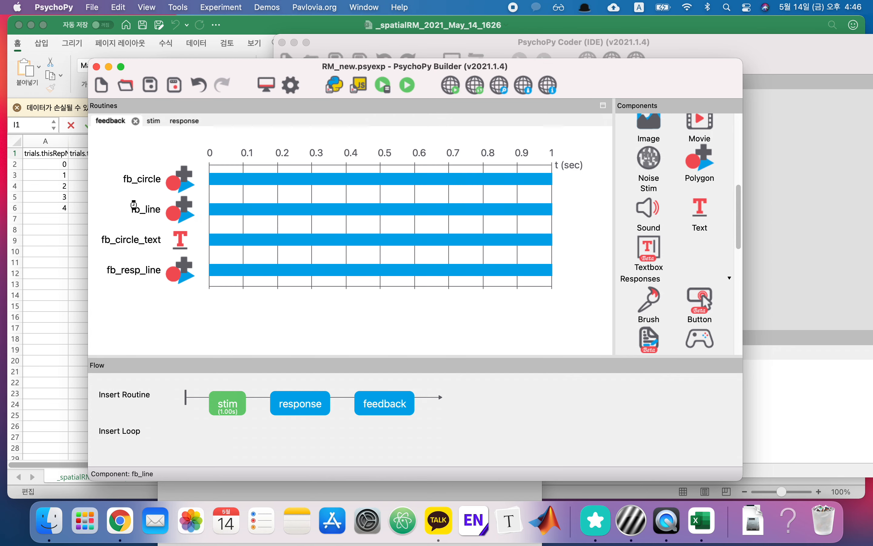
Copy the size value of the fb_circle polygon in the feedback routine.
double_click(135, 207)
key("Escape")
double_click(141, 178)
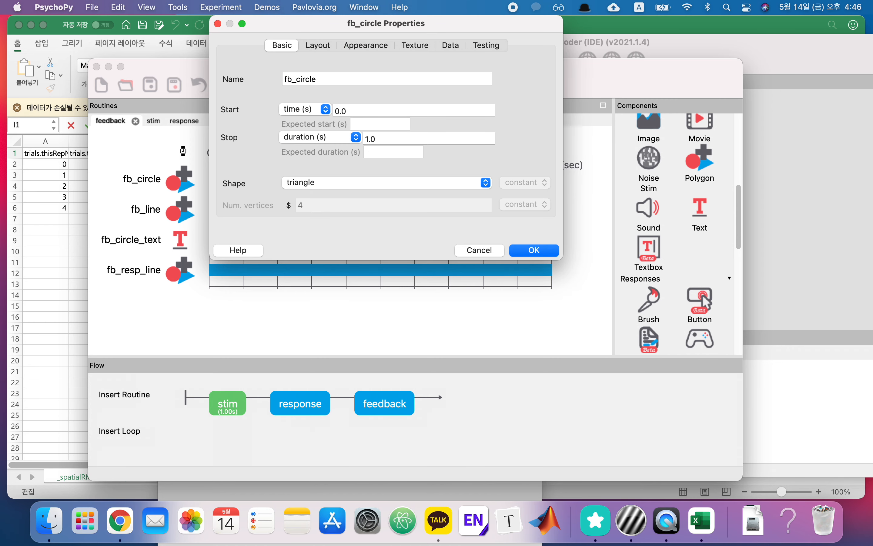
left_click(318, 45)
left_click(351, 94)
key("super+a")
key("super+c")
key("Escape")
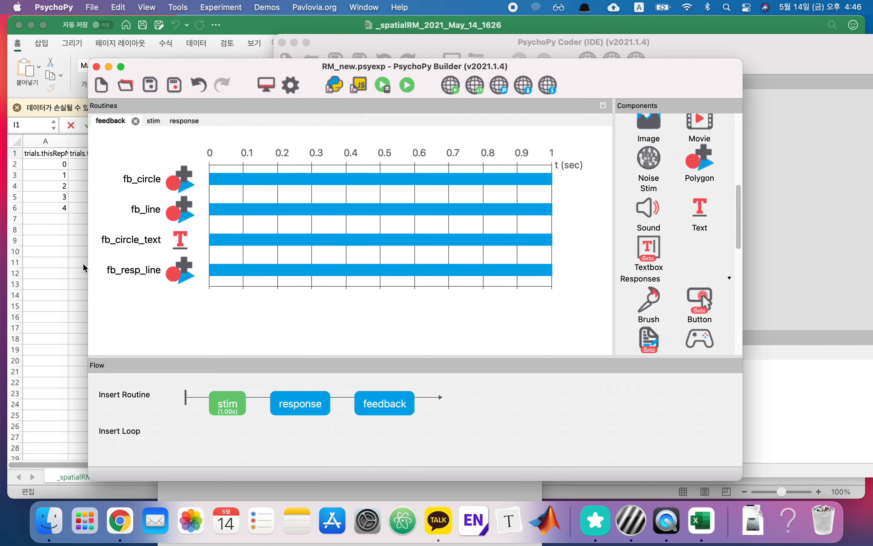
double_click(130, 272)
left_click(316, 44)
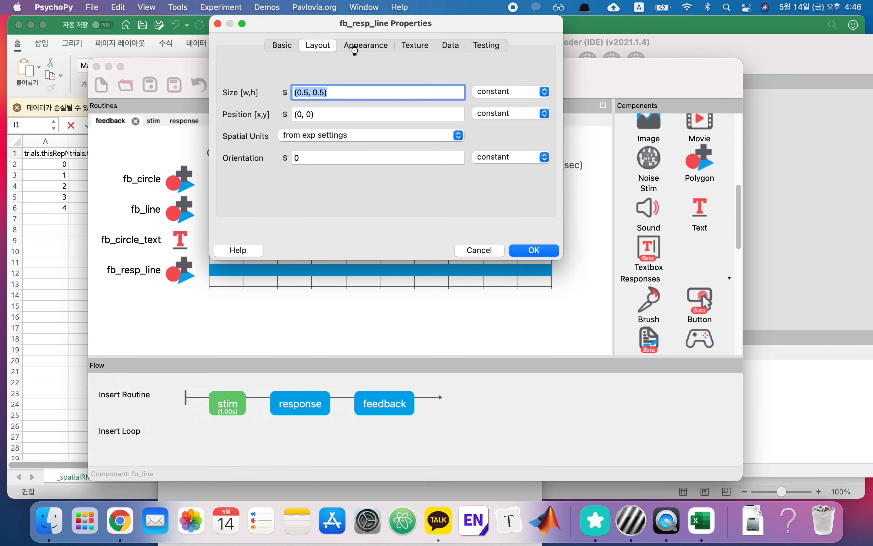
left_click(355, 94)
key("super+a")
key("super+v")
key("Tab")
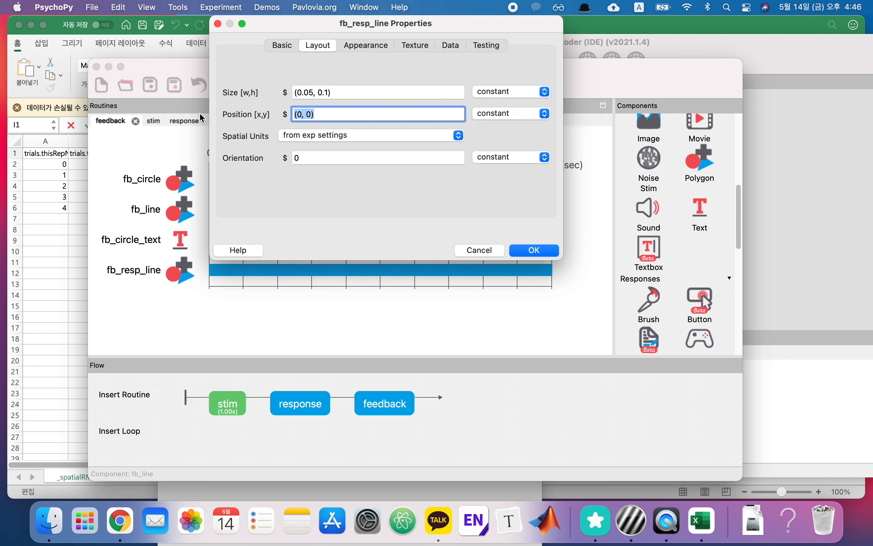
type("$[mouse.")
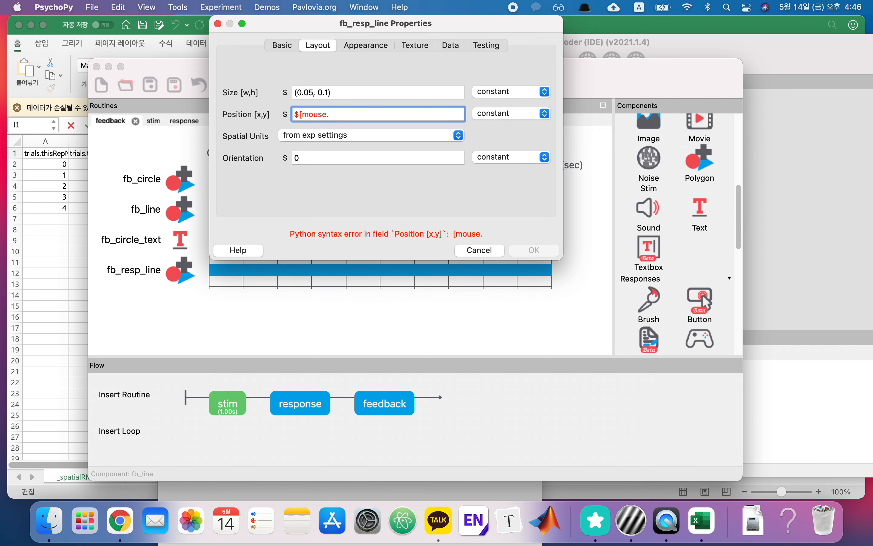
key("Escape")
Check the name of the mouse component in the response routine and return to the feedback routine.
left_click(297, 396)
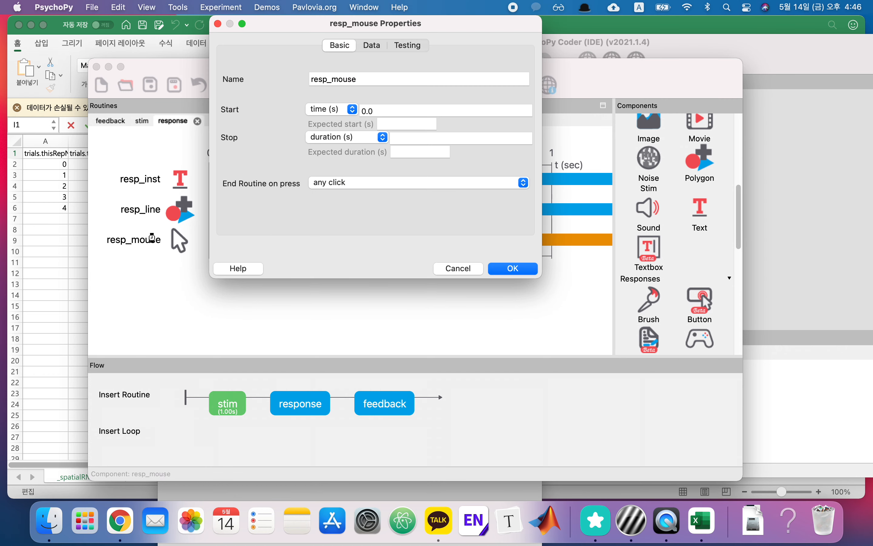
left_click(510, 269)
left_click(393, 397)
Compare the layout settings of the fb_resp_line, fb_line and fb_circle polygons in the feedback routine without changing them.
left_click(161, 280)
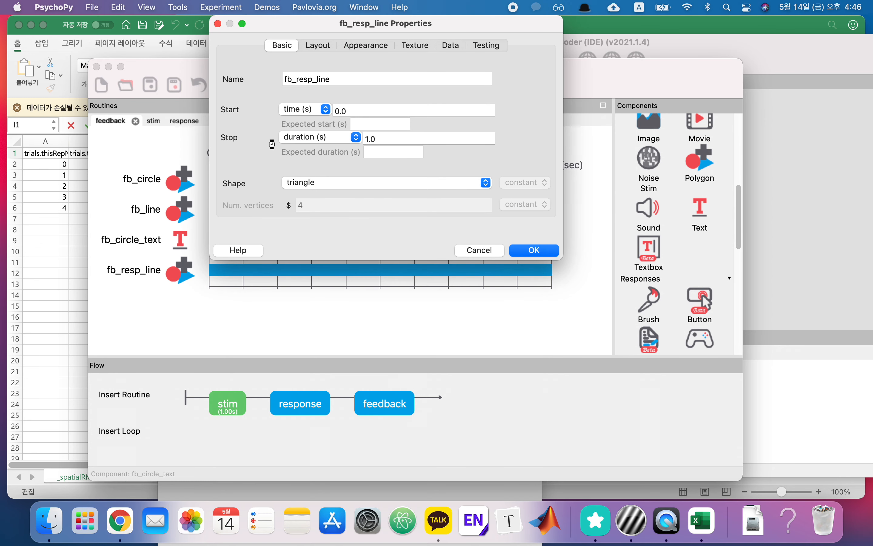
left_click(320, 45)
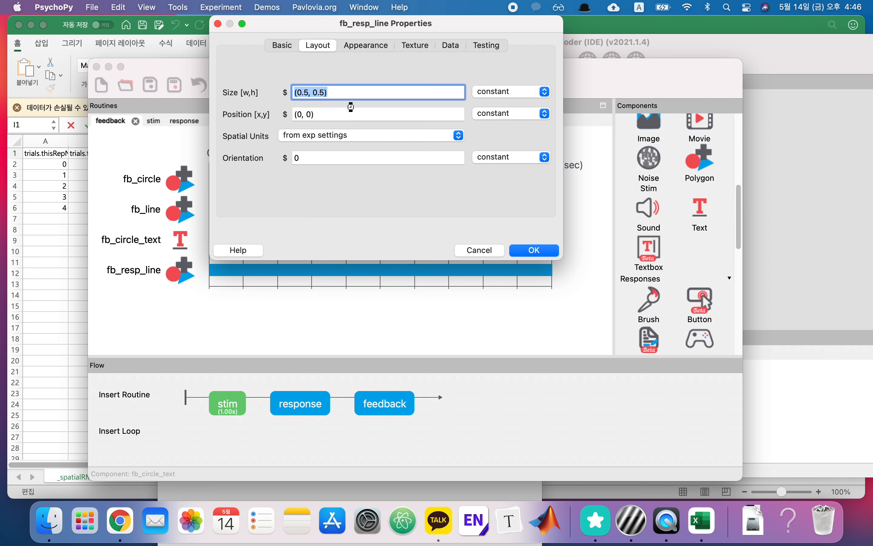
left_click(463, 250)
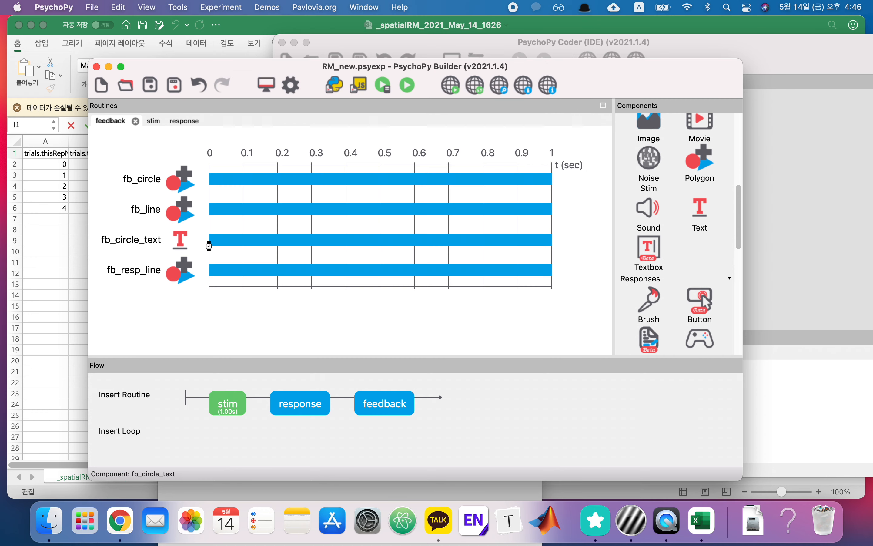
left_click(146, 209)
left_click(318, 46)
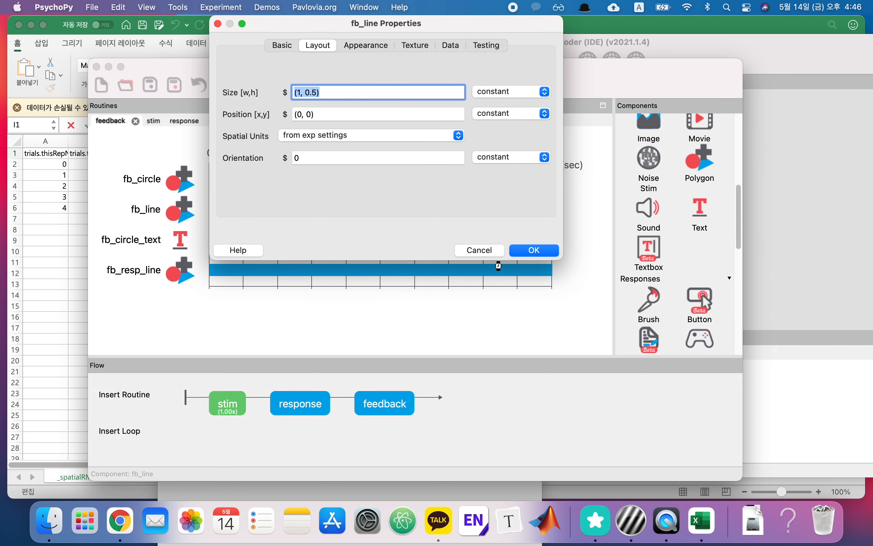
left_click(480, 250)
left_click(147, 191)
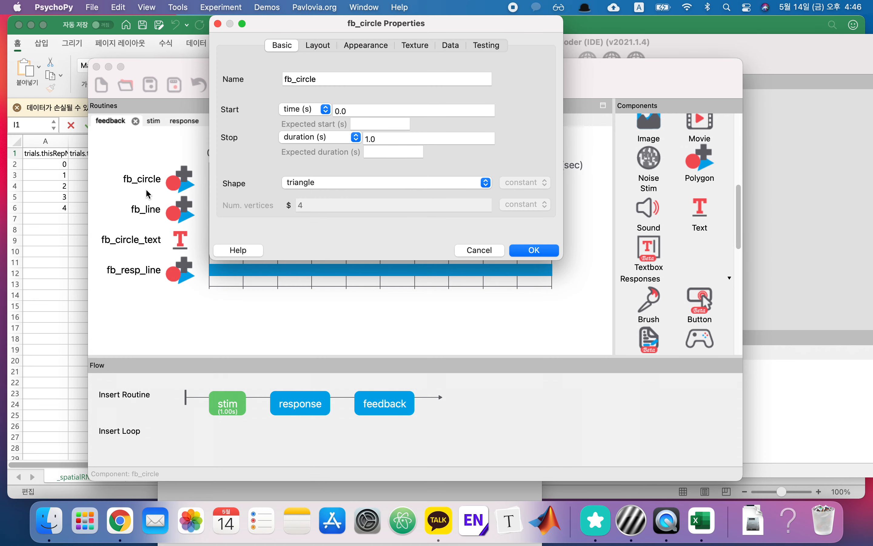
left_click(317, 45)
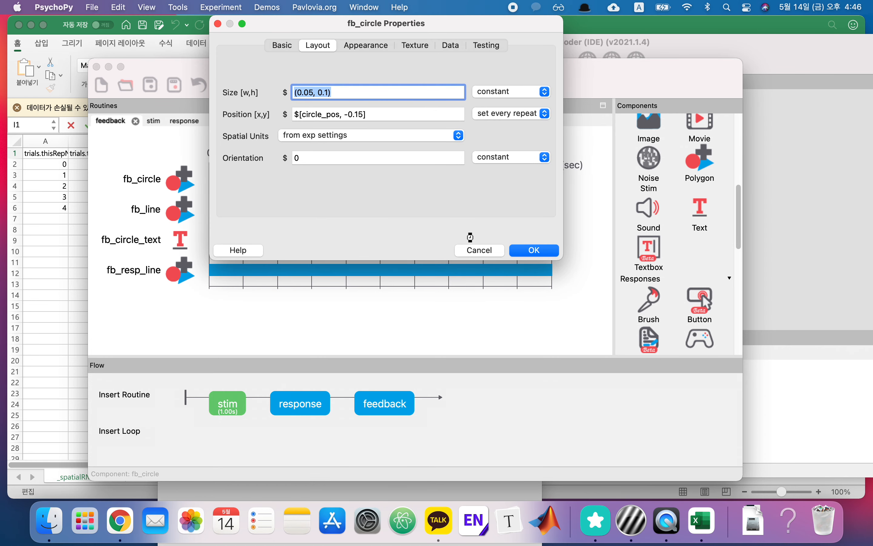
left_click(475, 250)
Set fb_resp_line's size to (0.05, 1) and its position to $[resp_mouse.x, 0], set every repeat.
left_click(149, 272)
left_click(317, 45)
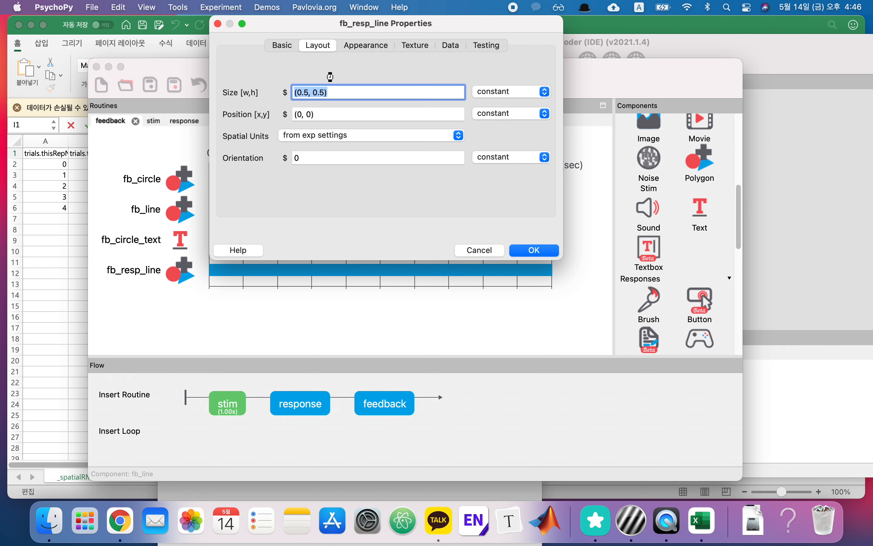
type("(0.")
key("Tab")
type("$[resp_mouse.x, 0]")
left_click(527, 115)
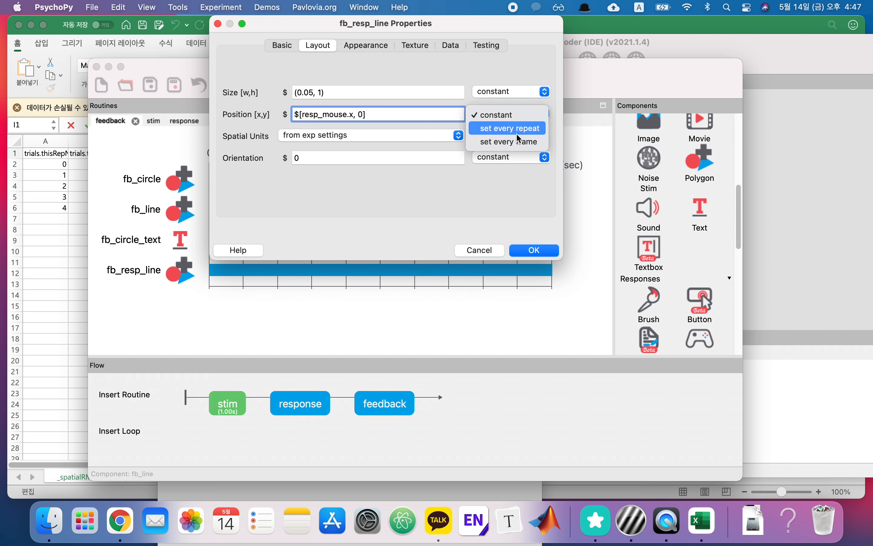
left_click(517, 133)
Give fb_resp_line a blue fill and a black border, and save its properties.
left_click(383, 46)
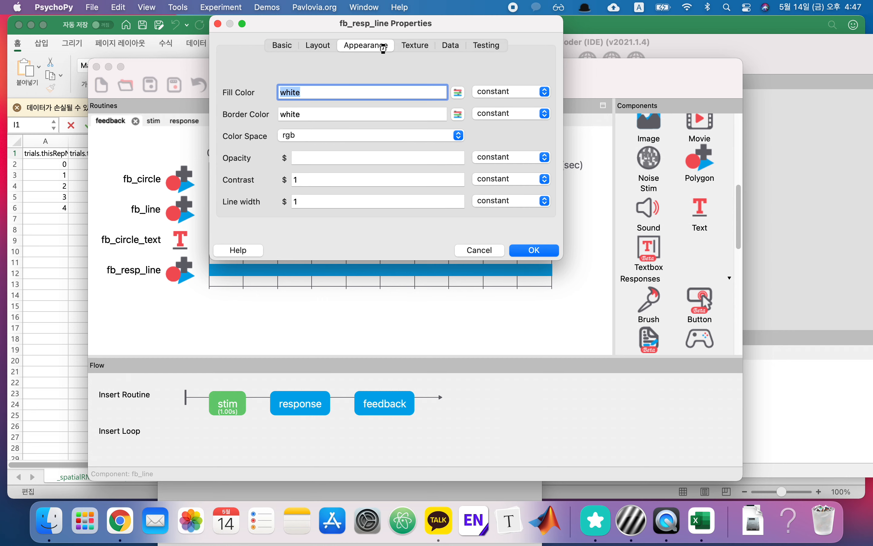
type("black")
key("Tab")
key("shift+Tab")
type("blue")
key("Tab")
type("bla")
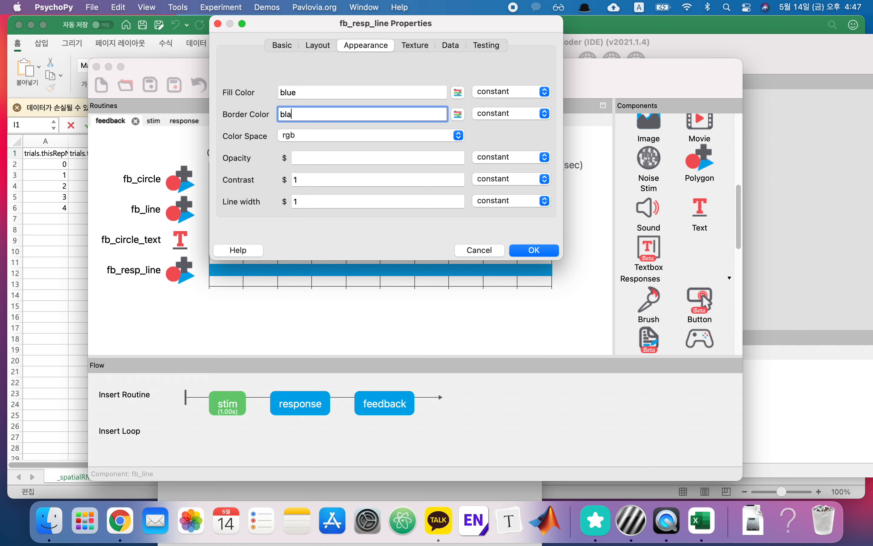
type("ck")
key("Tab")
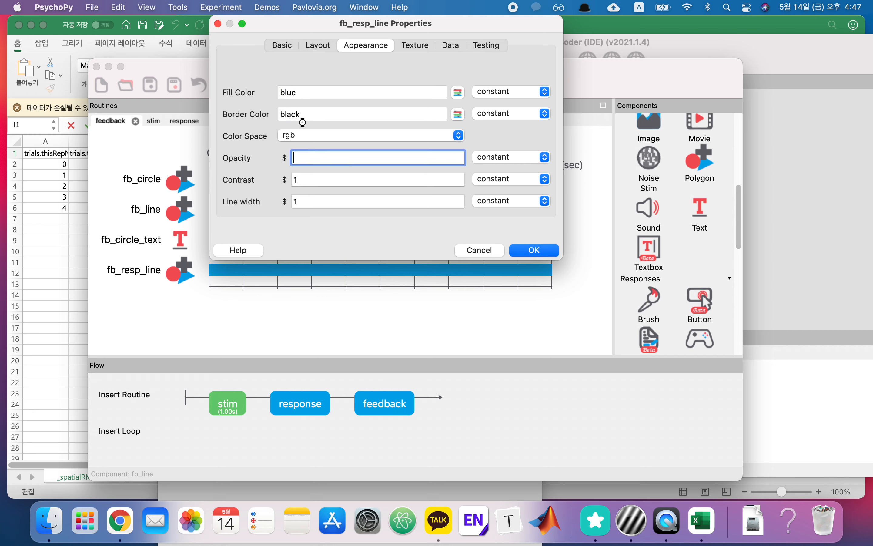
left_click(429, 44)
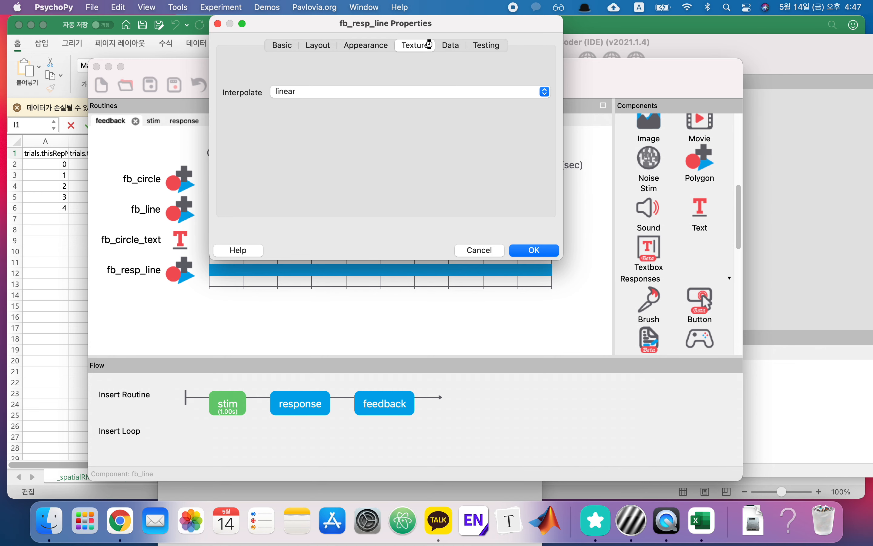
left_click(449, 46)
left_click(484, 46)
left_click(553, 253)
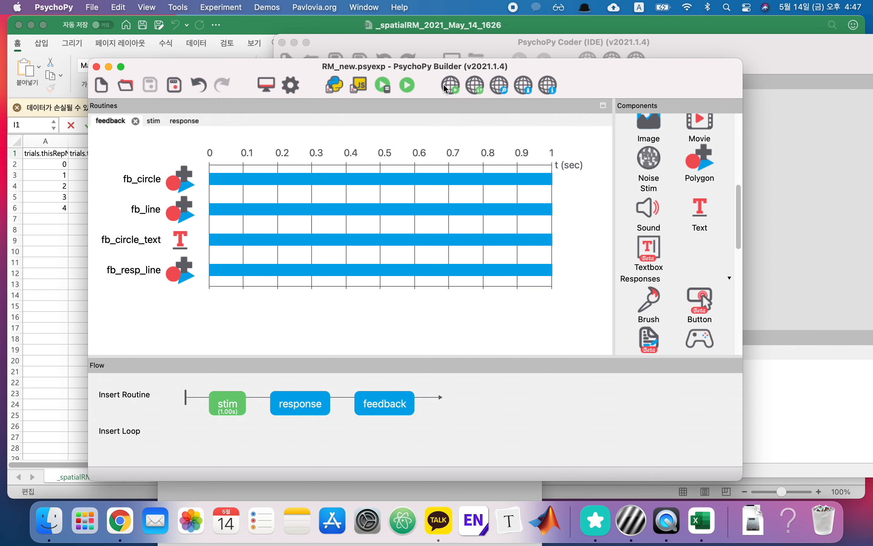
Test-run the RM_new experiment with a blank participant and give one response on the line.
left_click(414, 85)
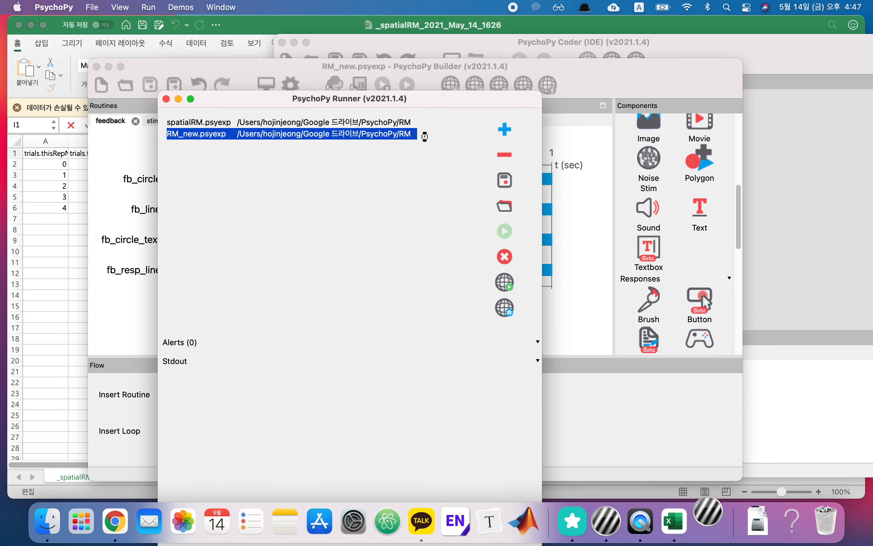
left_click(282, 200)
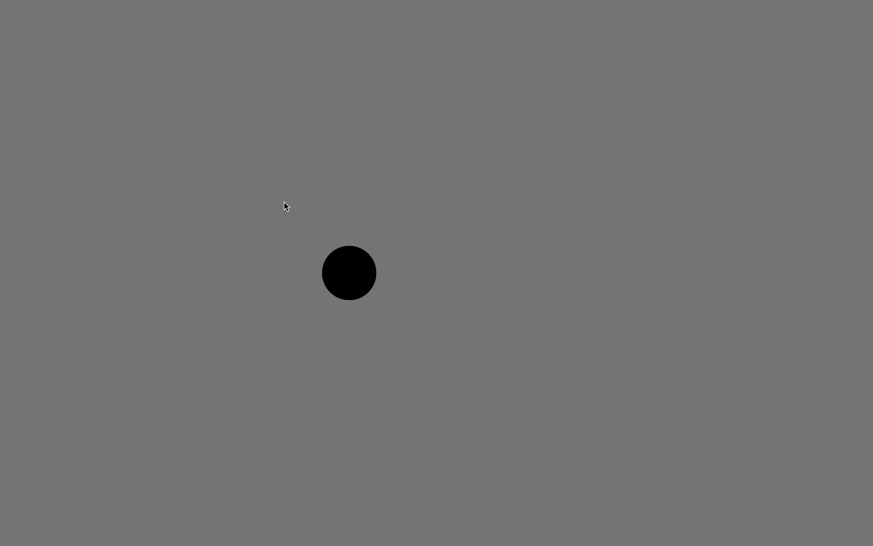
left_click(651, 278)
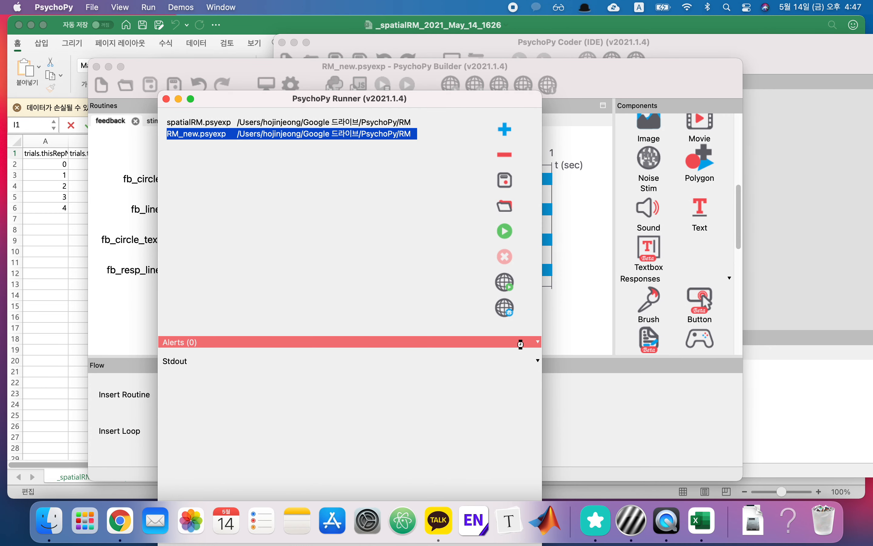
Show the Runner's standard output and highlight the error message at the end of the traceback.
left_click(429, 357)
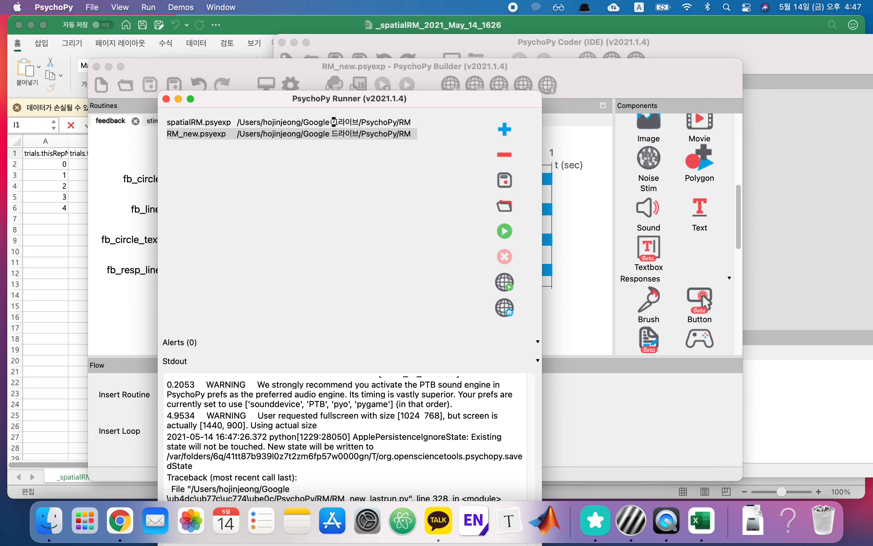
left_click_drag(336, 104, 331, 29)
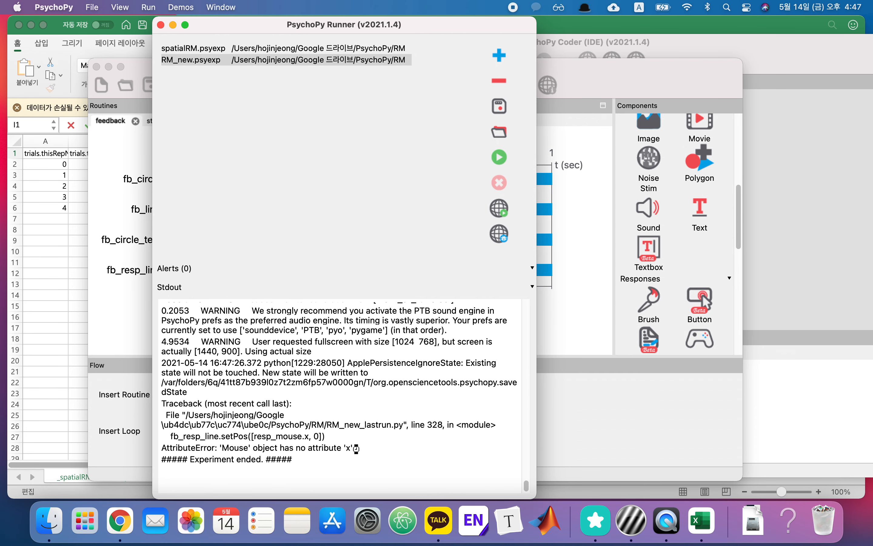
left_click_drag(220, 449, 355, 448)
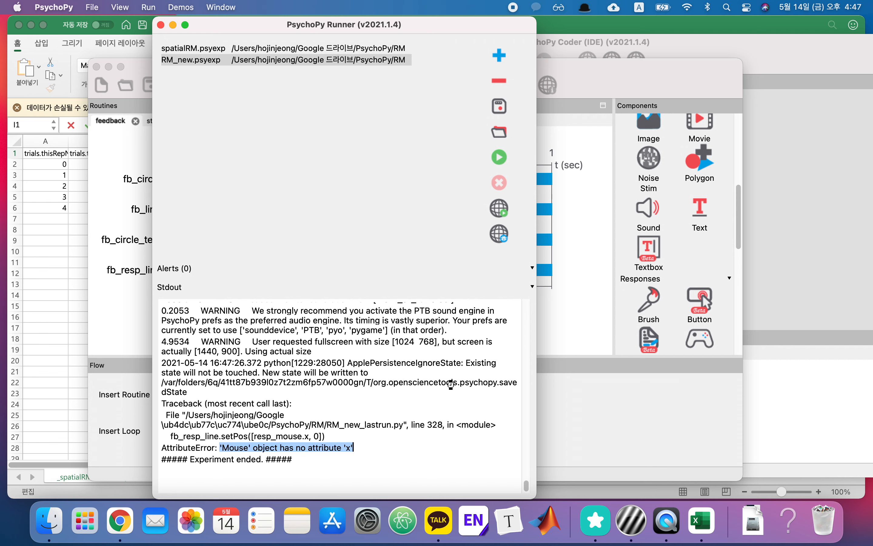
Switch to the _spatialRM data file in Excel and examine the mouse.x column header among the recorded variables.
left_click(73, 295)
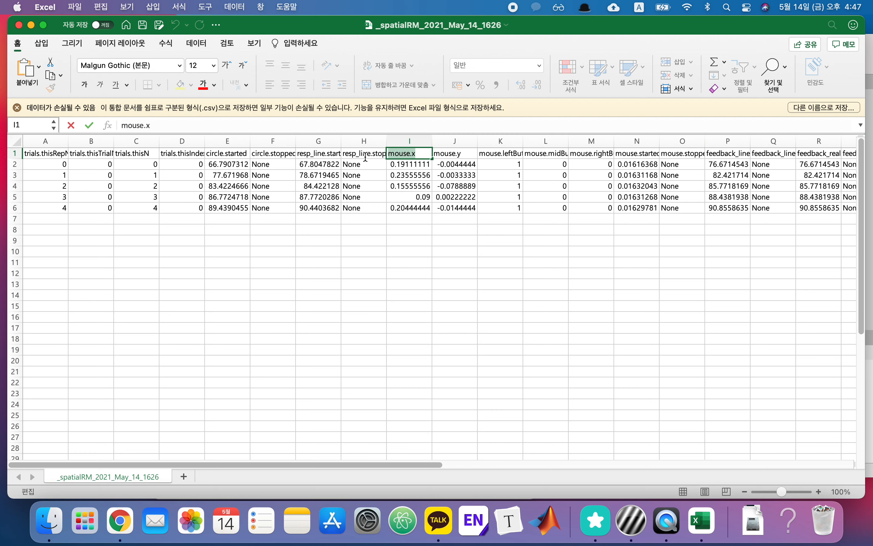
left_click(450, 185)
left_click(618, 175)
left_click(554, 166)
left_click(284, 156)
left_click(332, 156)
left_click(395, 154)
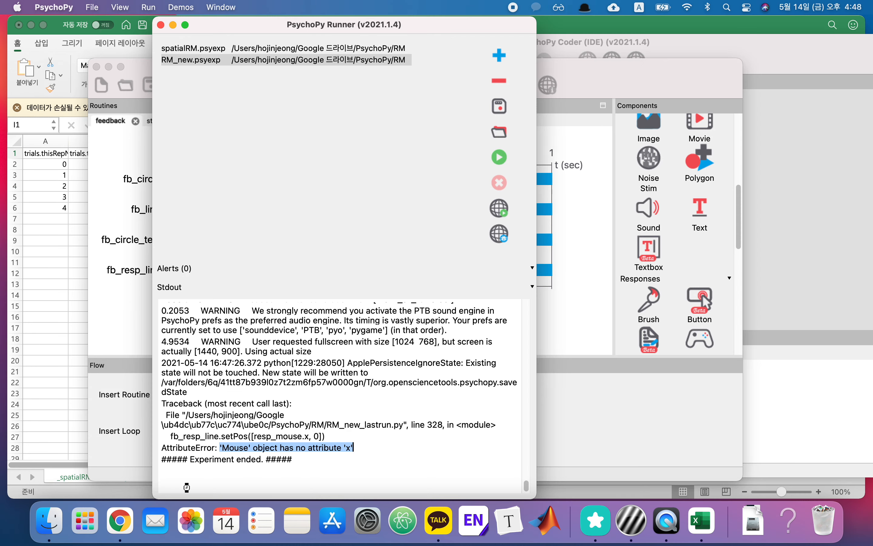
Switch to Chrome and search Google for "psychopy mouse position".
left_click(120, 519)
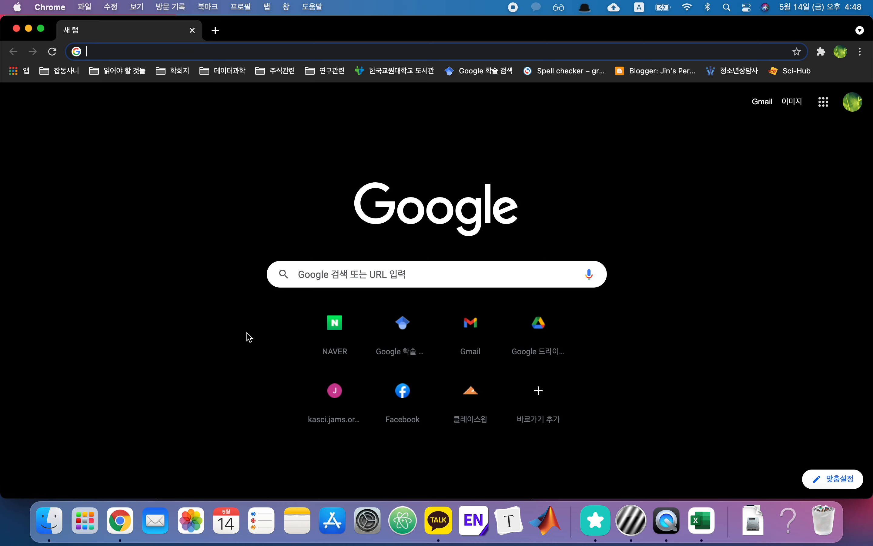
type("p")
key("BackSpace")
type("psyc")
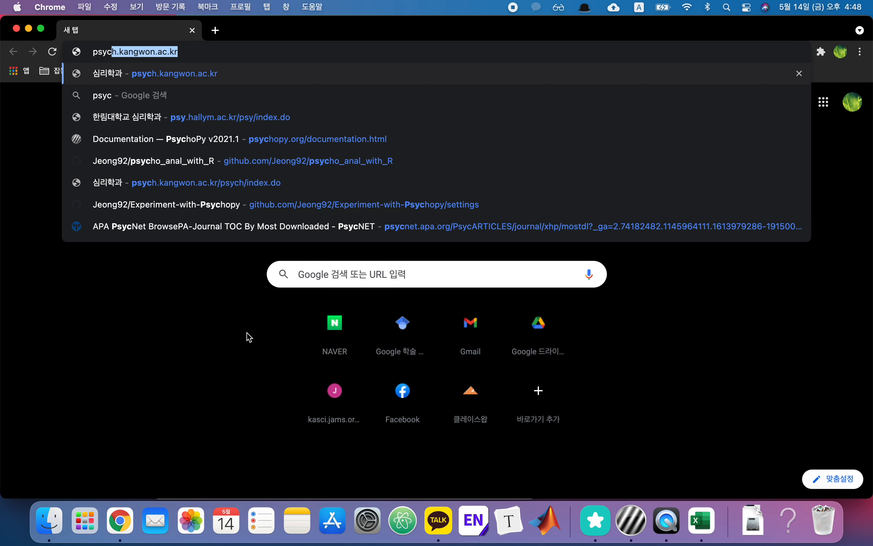
type("hopy mouse pp")
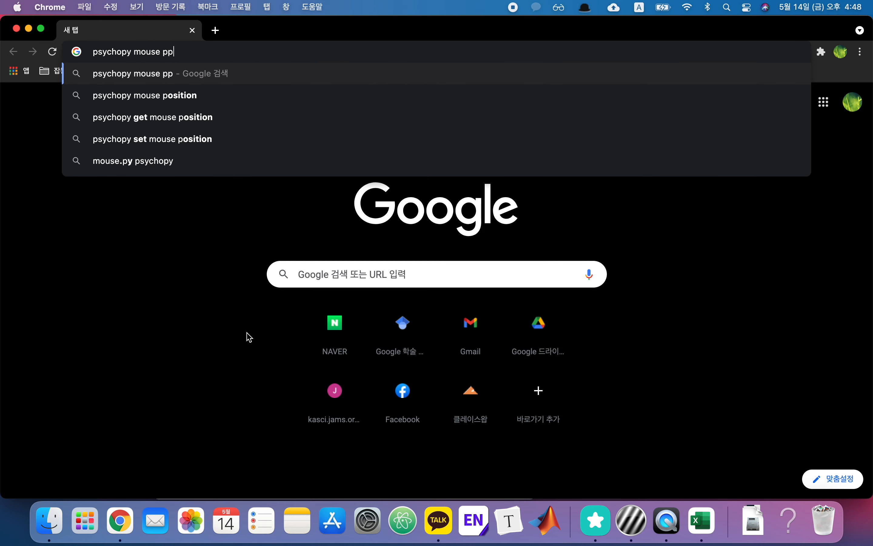
key("BackSpace")
type("osition")
key("Return")
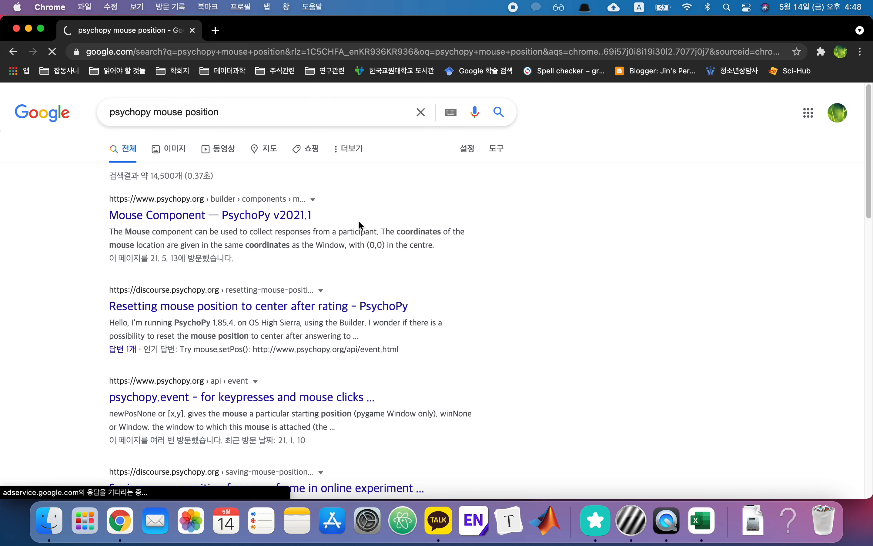
Open the PsychoPy Mouse Component documentation and copy the expression mouse.getPos()[0] from the stimulus-parameters scenario.
left_click(288, 216)
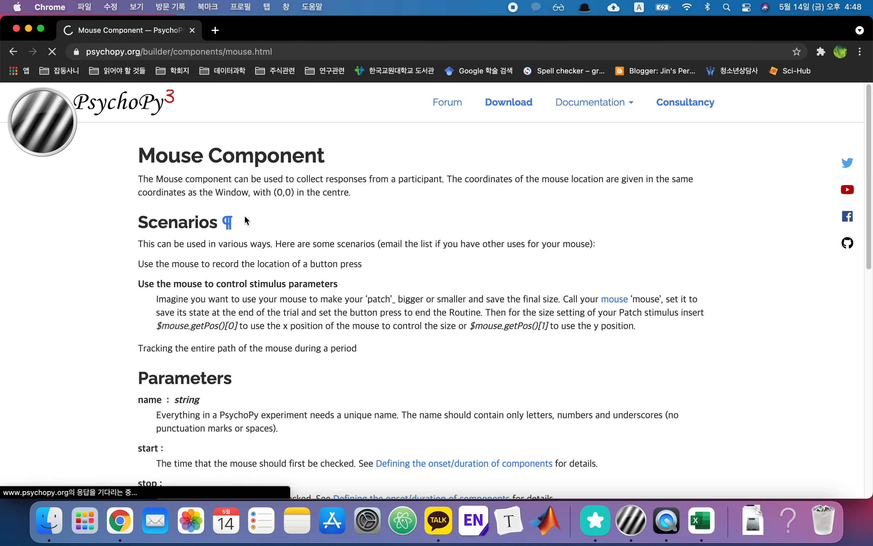
scroll(434, 327, "down", 3)
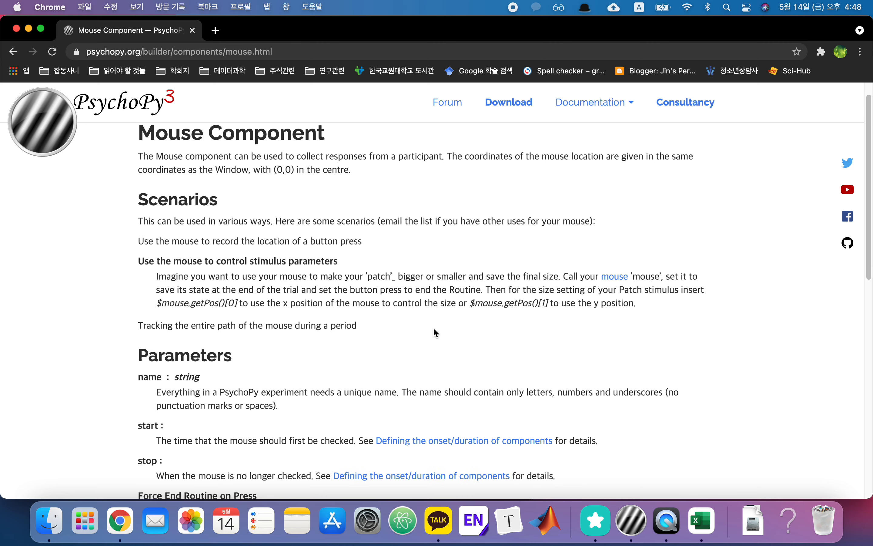
left_click_drag(475, 285, 528, 284)
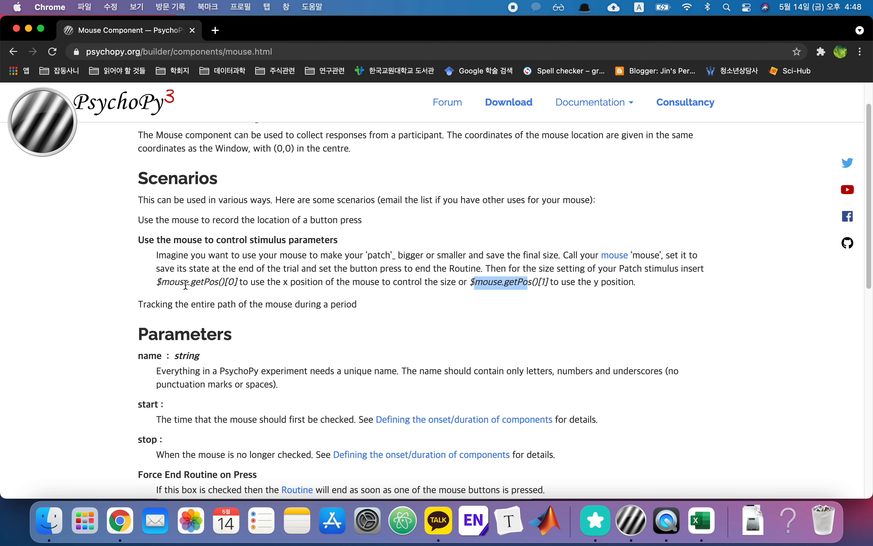
left_click_drag(163, 284, 240, 284)
key("super+c")
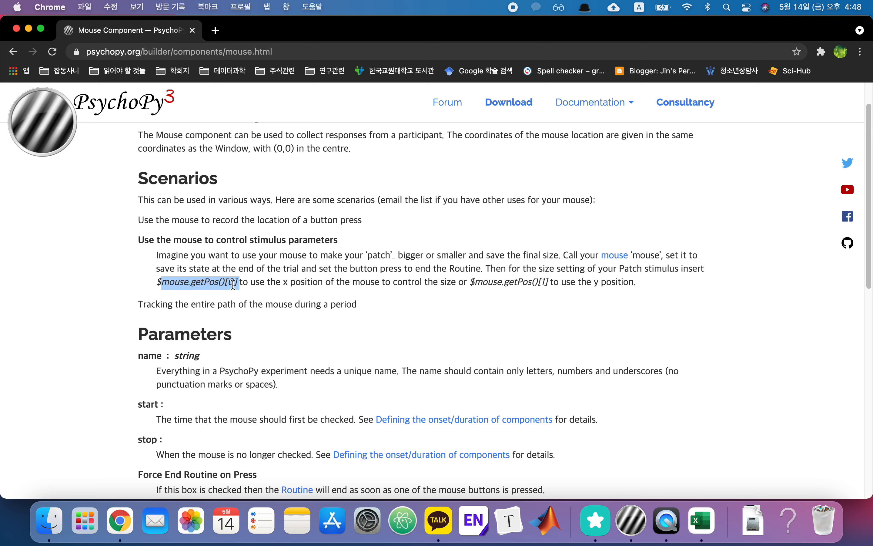
Examine how the index in the documentation's mouse.getPos() expressions selects the x or y position.
left_click(252, 284)
double_click(231, 282)
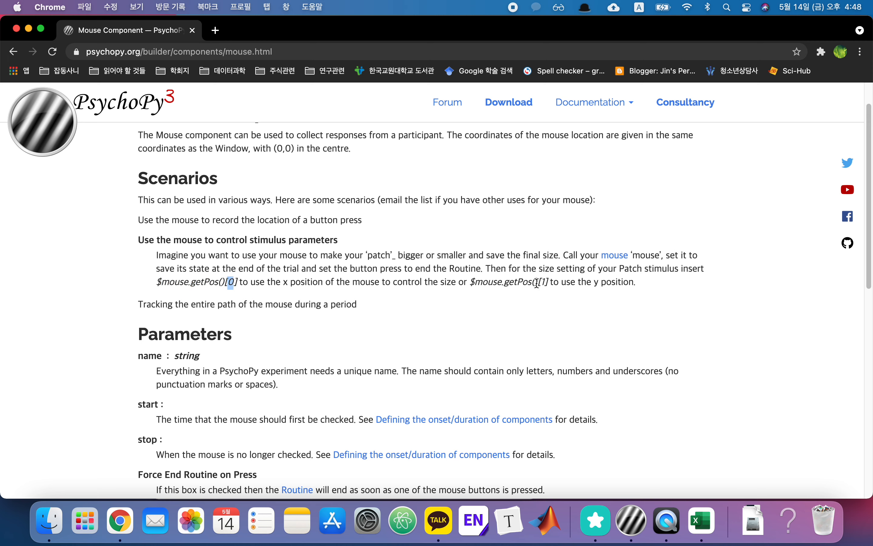
left_click_drag(237, 282, 161, 283)
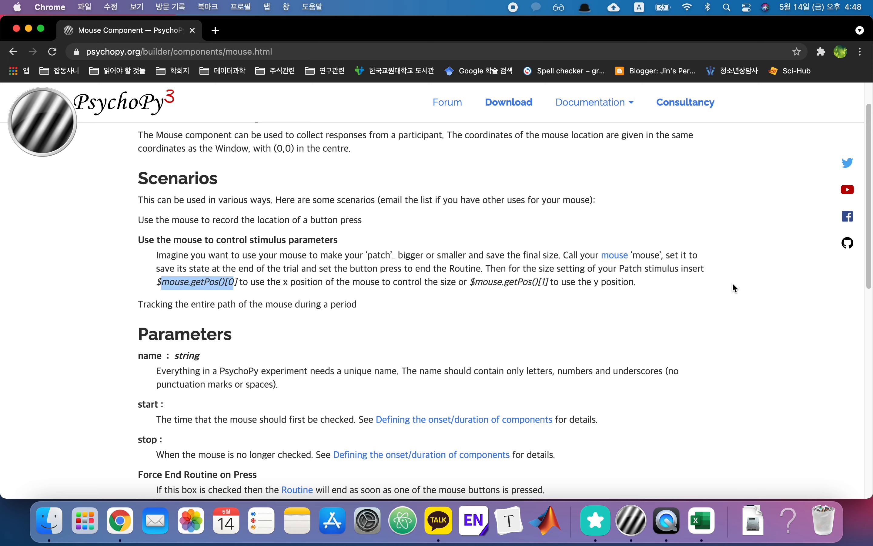
left_click(545, 282)
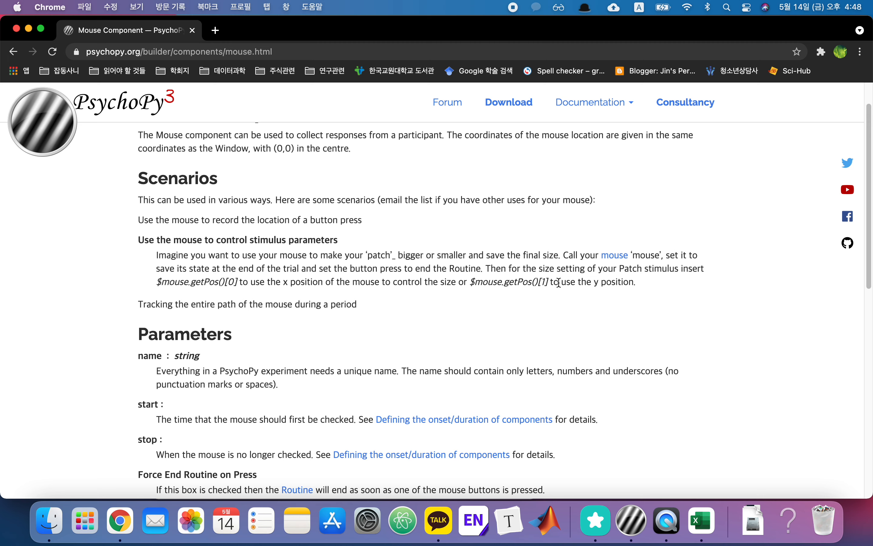
mouse_move(530, 281)
left_mouse_down()
mouse_move(497, 283)
mouse_move(526, 283)
left_mouse_up()
left_click(214, 284)
left_click(527, 283)
Switch from the browser back to PsychoPy.
key("super+Tab")
key("super+Tab")
key("super+Tab")
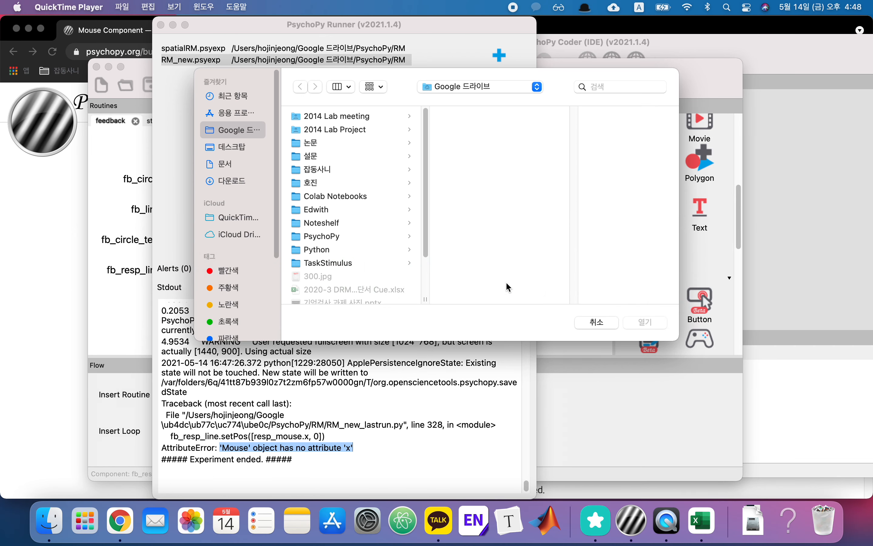
key("super+Tab")
key("super+Tab")
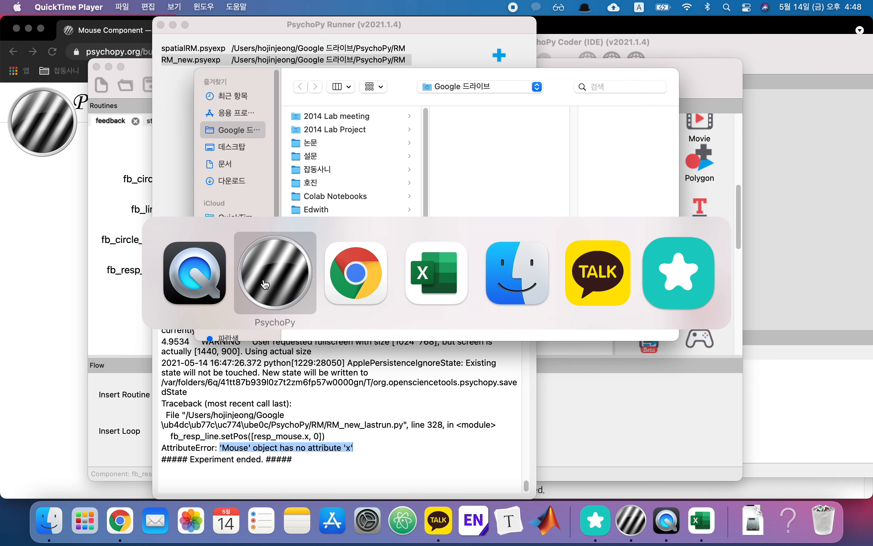
Insert the copied mouse.getPos()[0] at the start of the Position [x,y] expression of fb_resp_line in the feedback routine.
left_click(277, 286)
left_click(140, 239)
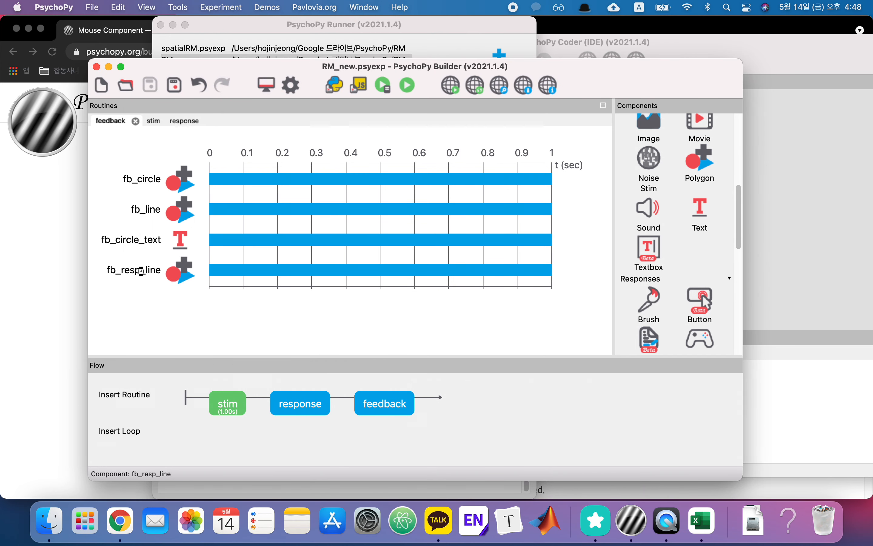
left_click(140, 271)
left_click(319, 45)
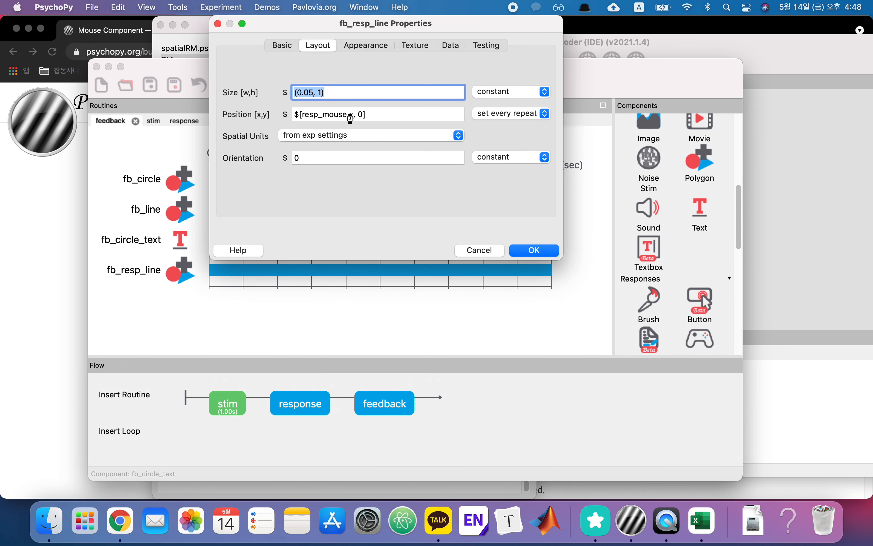
left_click(349, 114)
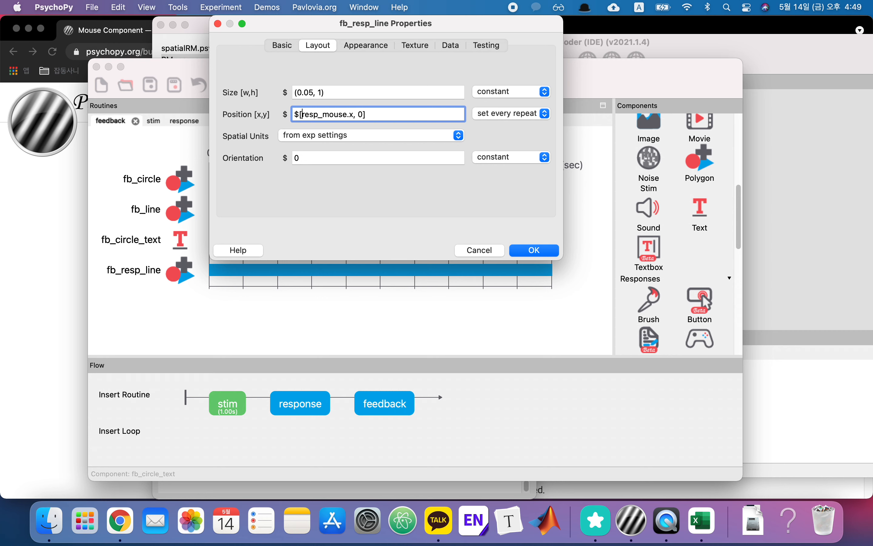
key("super+v")
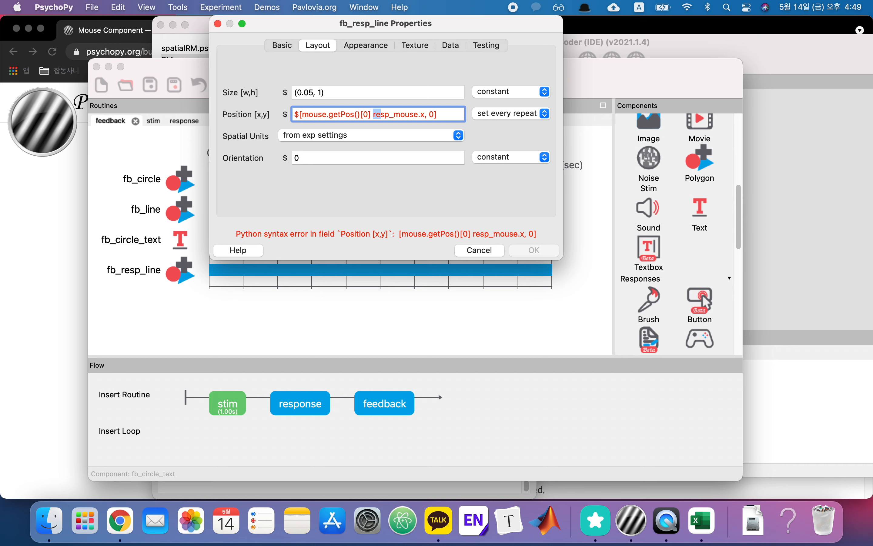
Delete the leftover resp_mouse.x term from fb_resp_line's position expression, keeping the y value 0.
key("shift+Right")
key("shift+Right")
key("shift+Right")
key("shift+Right")
key("BackSpace")
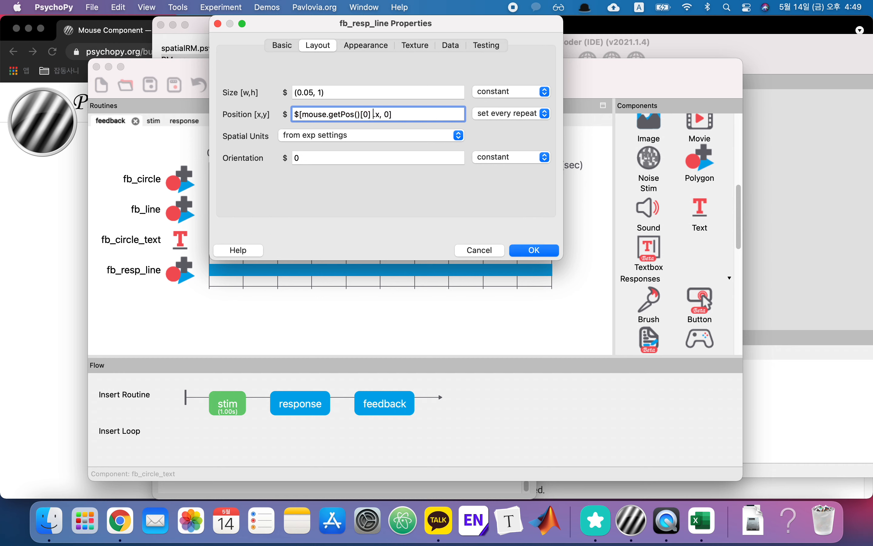
key("BackSpace")
key("BackSpace")
Replace mouse with resp_mouse so the position reads $[resp_mouse.getPos()[0], 0], and apply the fb_resp_line properties.
key("shift+Left")
key("shift+Left")
type("resp_mouse")
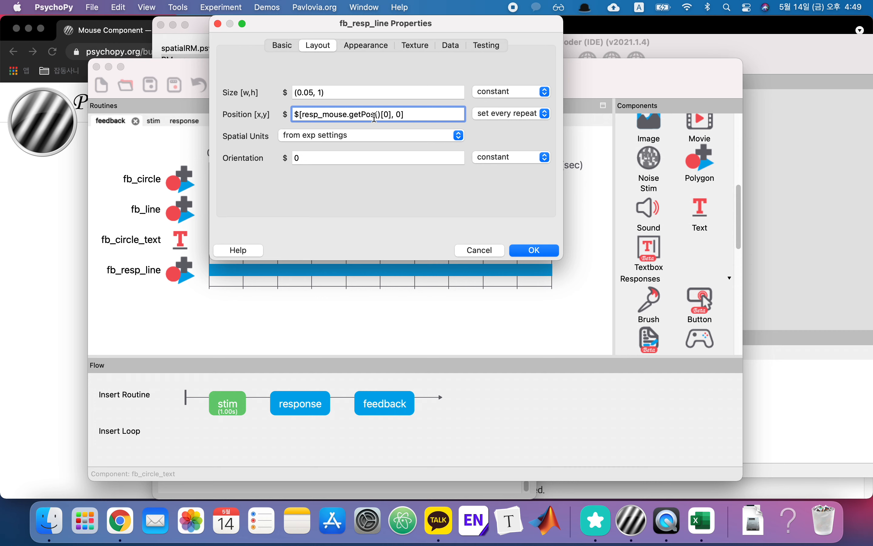
double_click(386, 115)
left_click(529, 250)
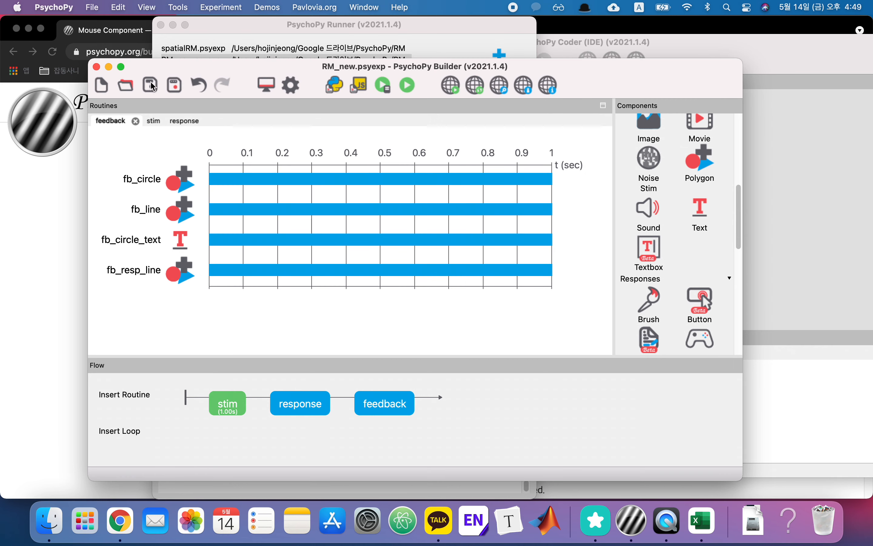
Run the RM_new experiment with the default session details and respond near the right end of the line.
left_click(406, 88)
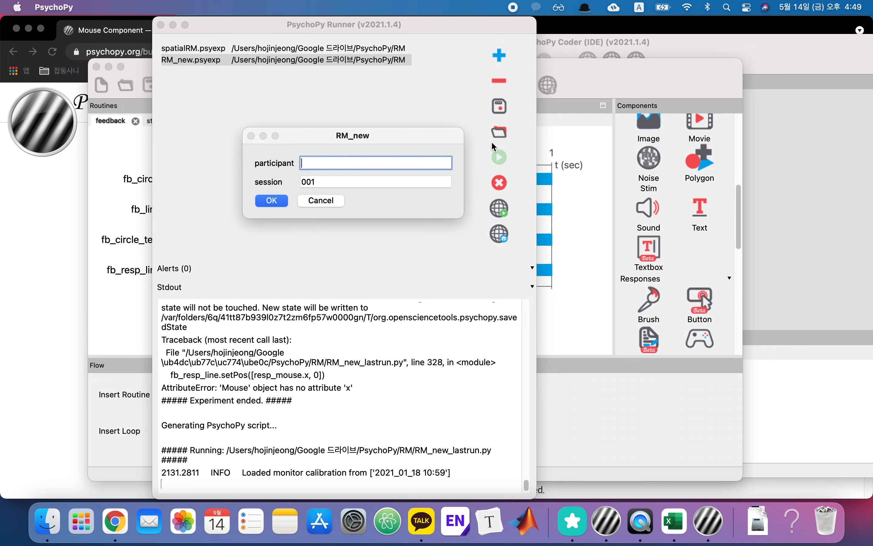
key("Return")
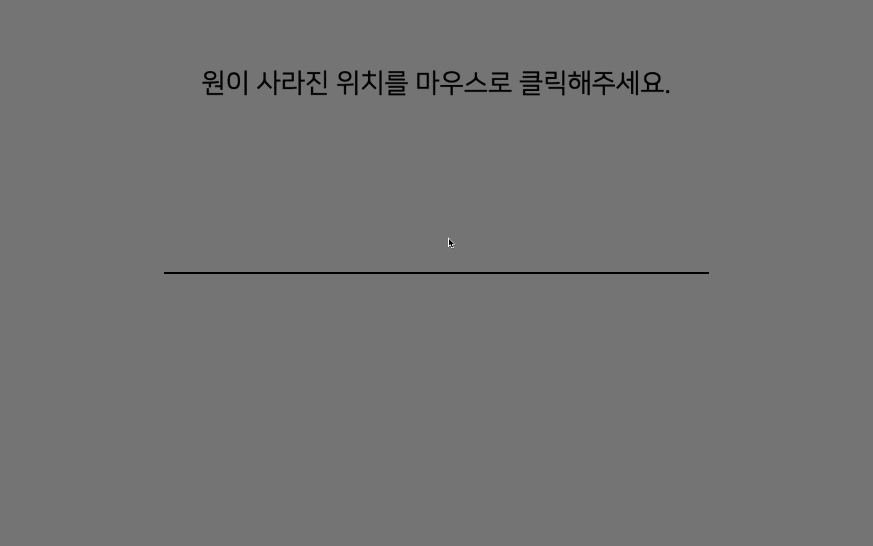
left_click(694, 275)
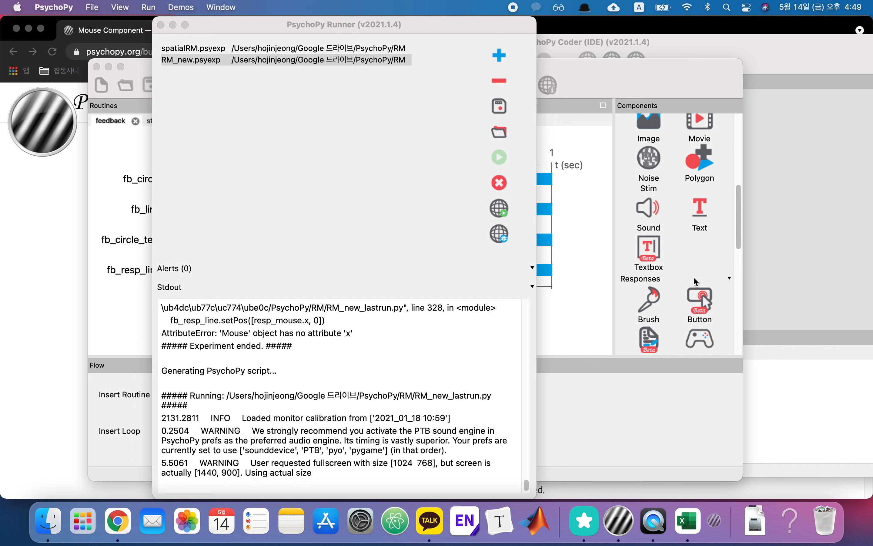
Set the size of fb_resp_line to (0.05, 0.1).
left_click(131, 283)
left_click(131, 282)
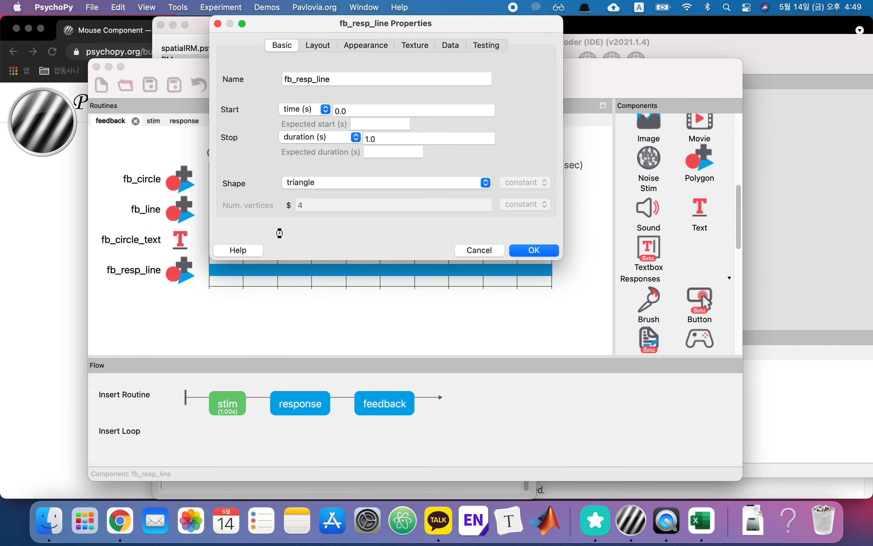
left_click(318, 46)
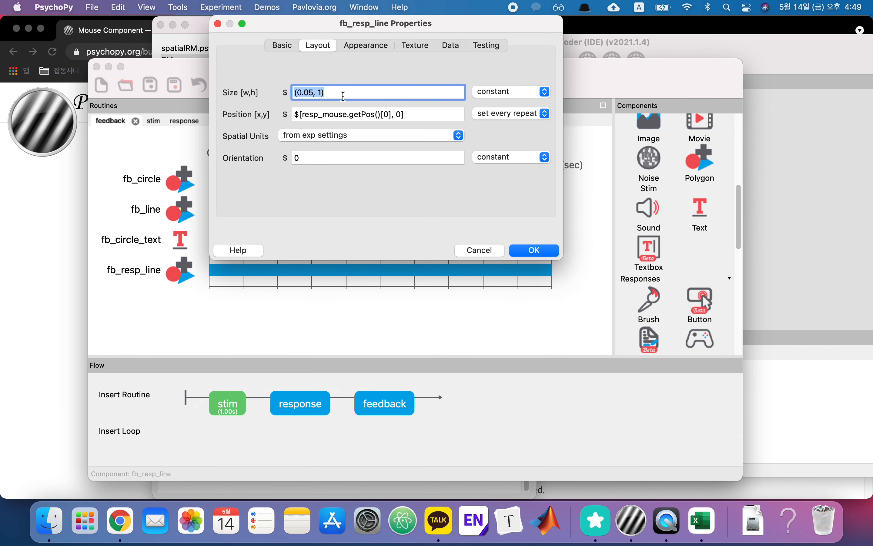
left_click(316, 91)
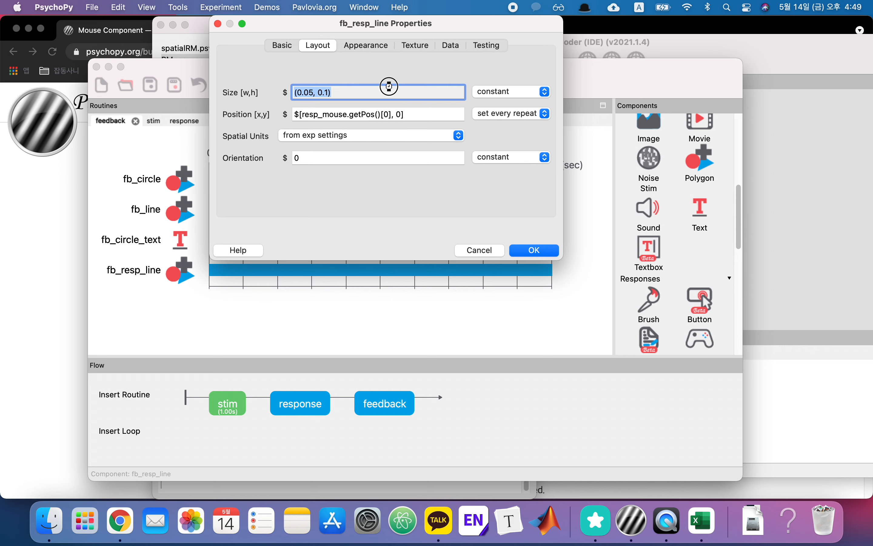
left_click(399, 90)
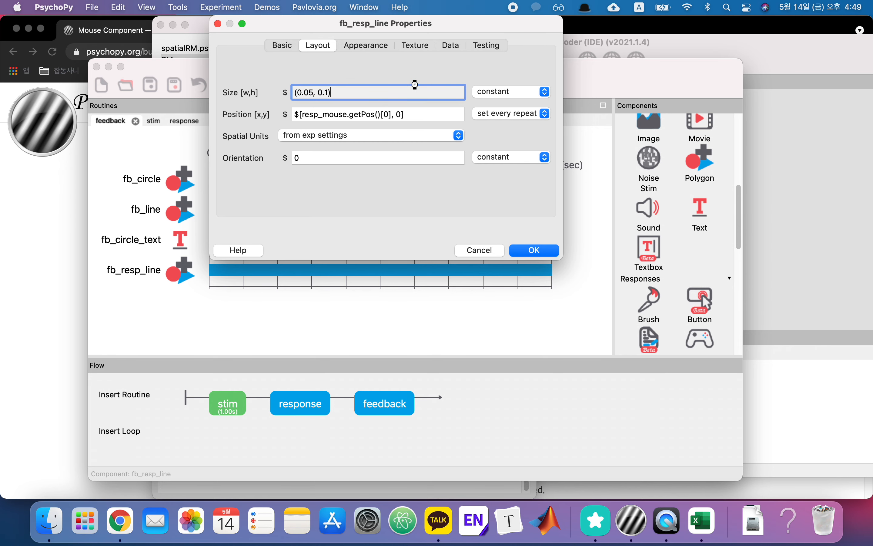
left_click(536, 251)
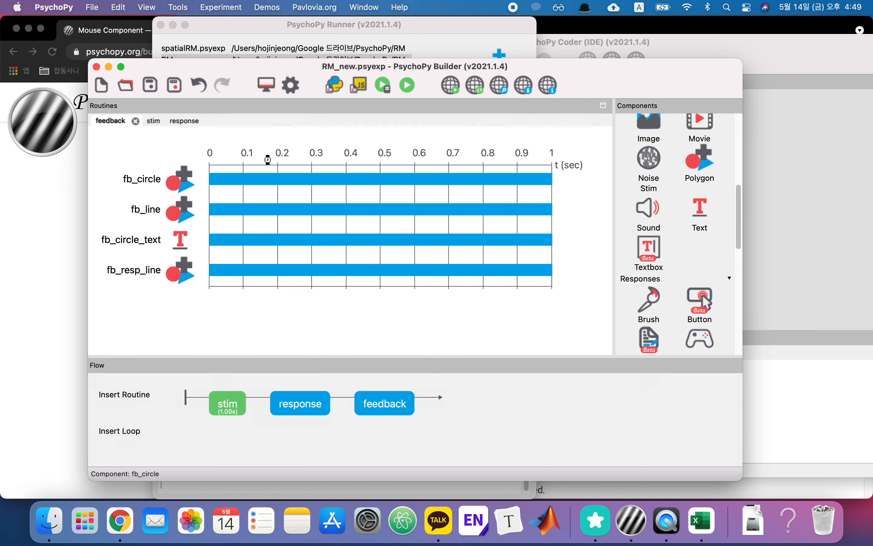
Save the experiment, run it with the default session details, respond on the left part of the line and quit the run.
left_click(150, 88)
left_click(408, 85)
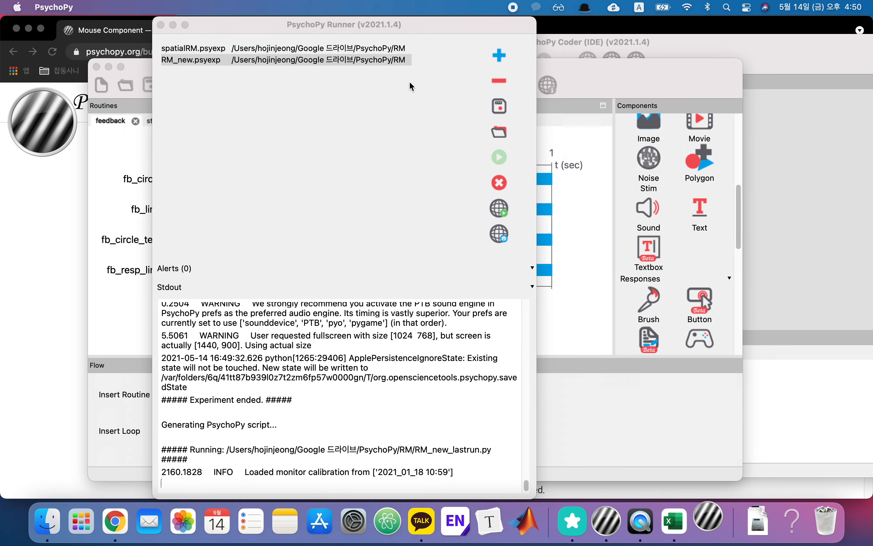
key("Return")
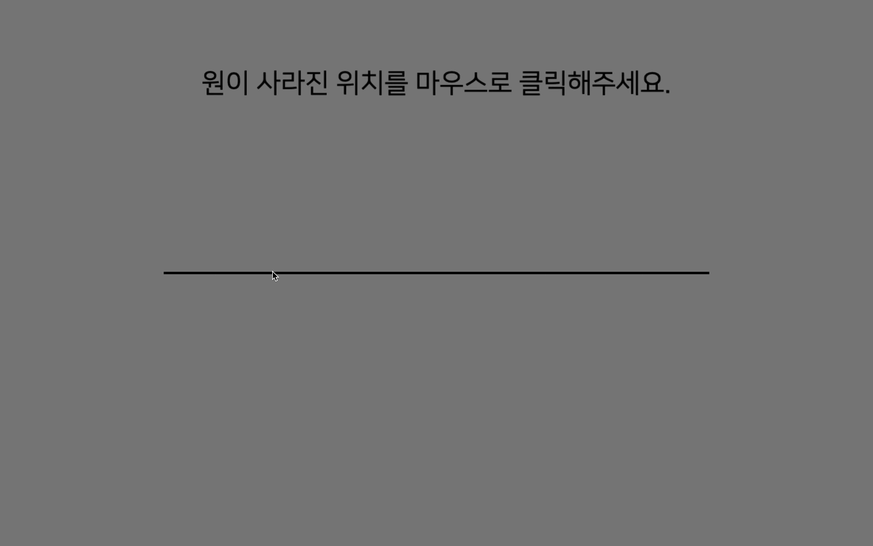
left_click(263, 273)
key("Escape")
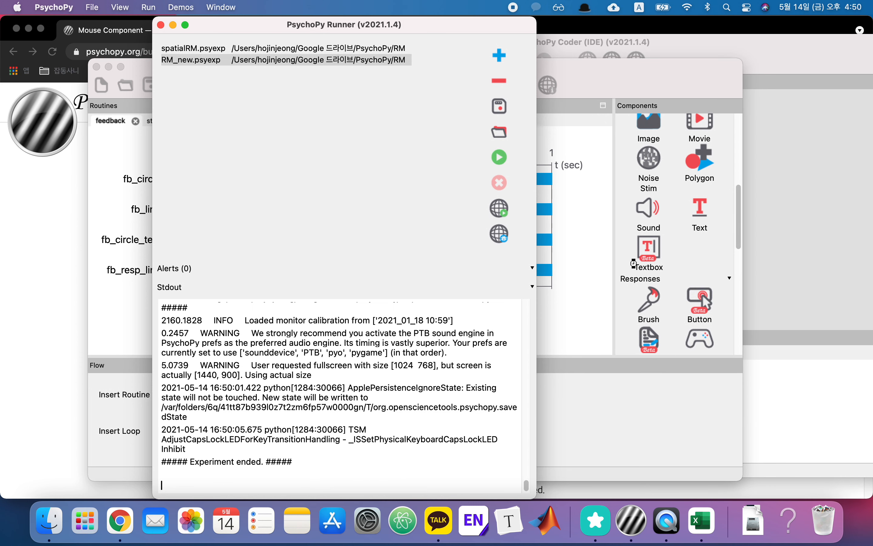
Check the appearance settings of fb_resp_line and fb_line in the feedback routine, leaving both components as they are.
left_click(619, 292)
left_click(120, 284)
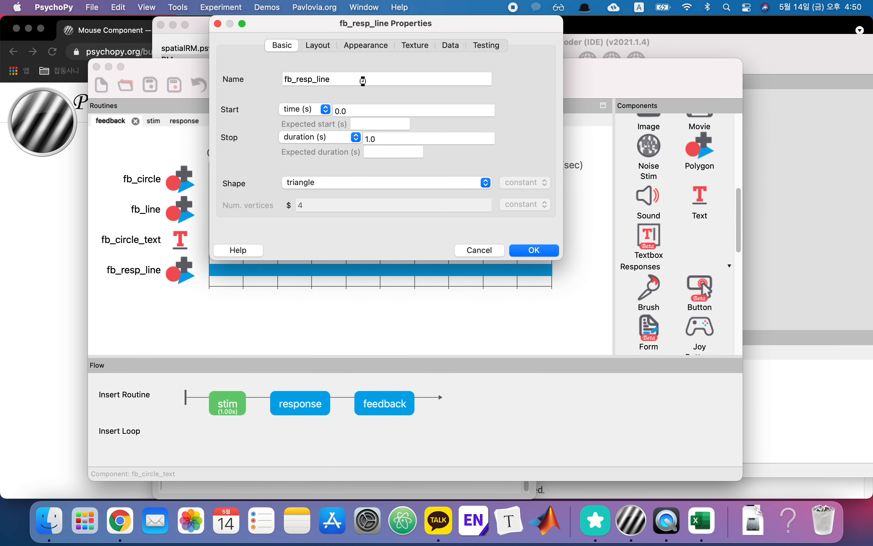
left_click(422, 48)
left_click(447, 46)
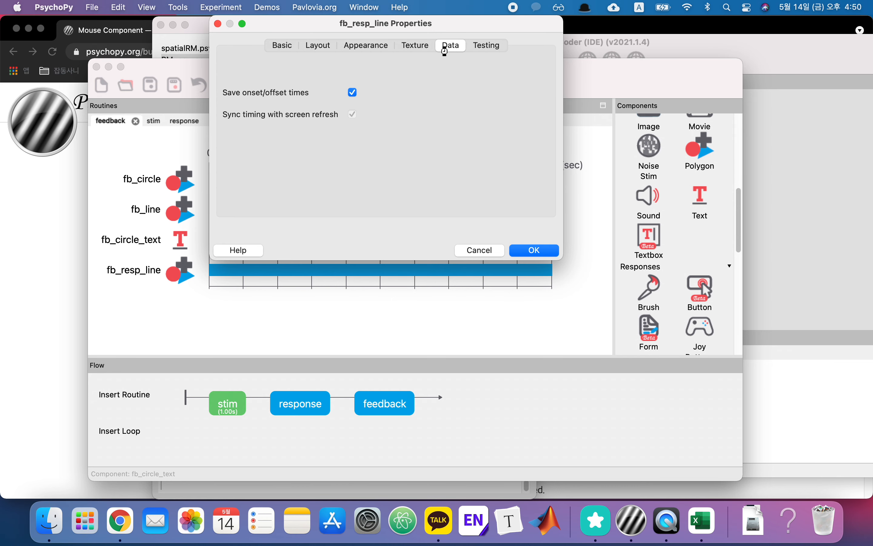
left_click(368, 45)
left_click(330, 46)
left_click(355, 46)
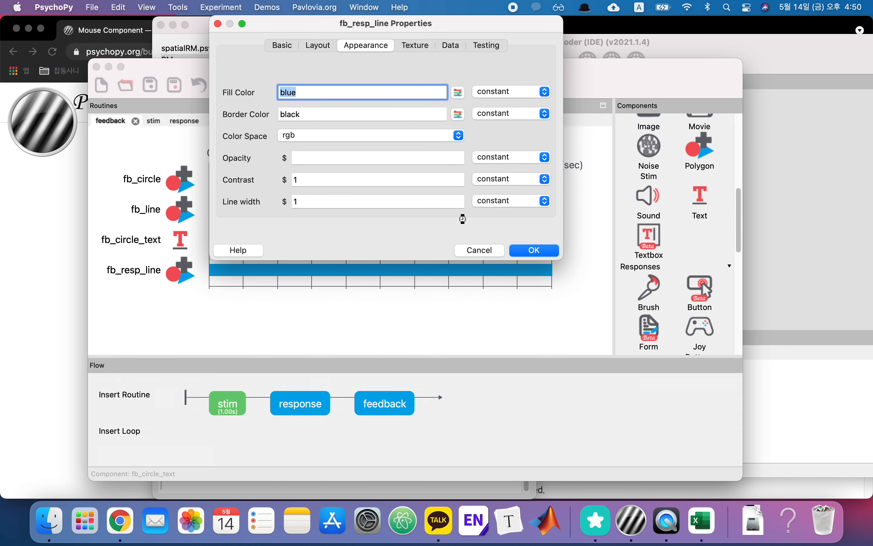
left_click(494, 256)
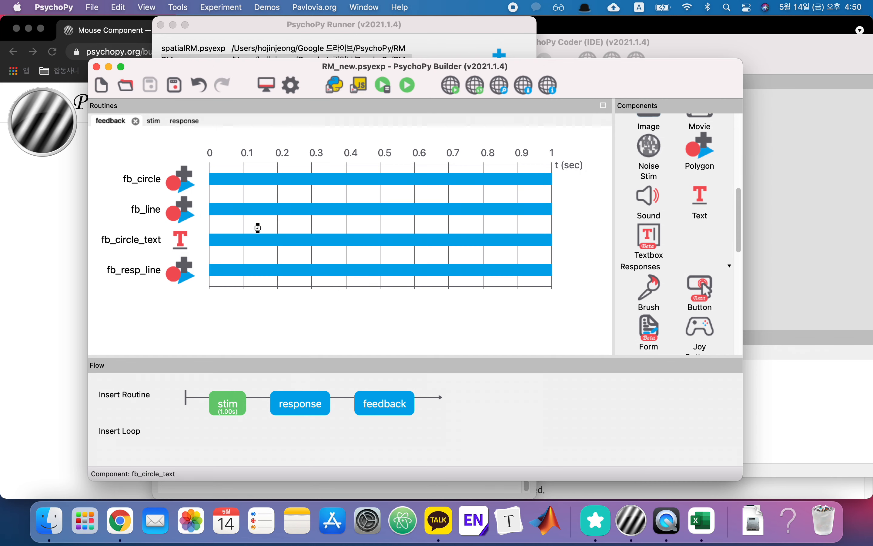
left_click(189, 214)
left_click(377, 47)
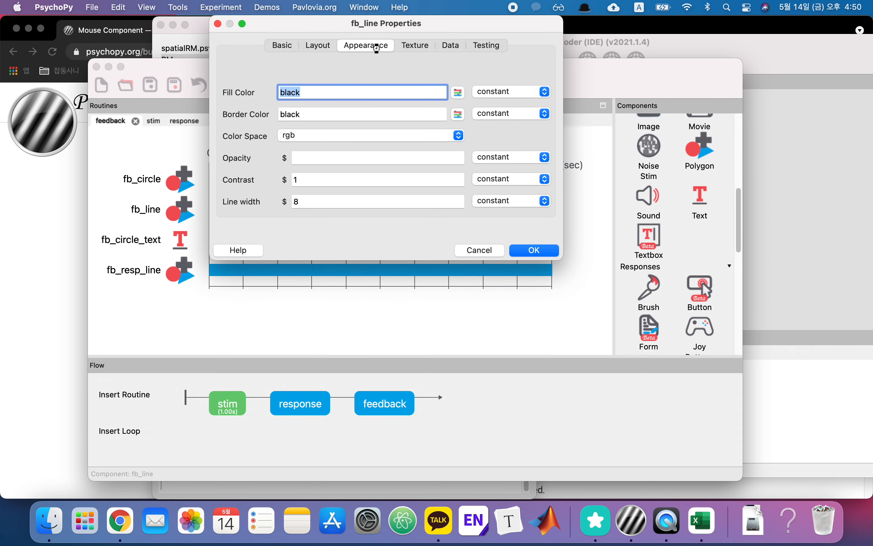
left_click(338, 46)
left_click(500, 246)
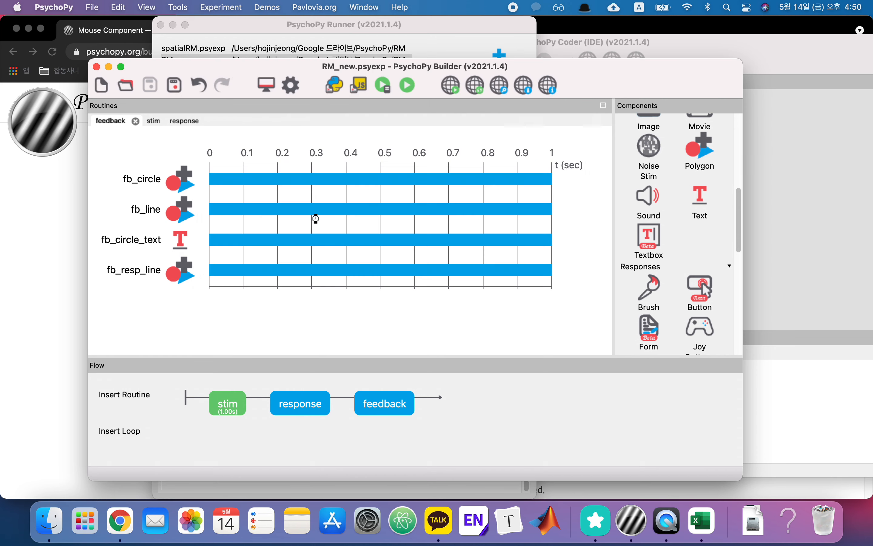
Check fb_circle's appearance settings and the y value in its position expression.
left_click(162, 186)
left_click(369, 46)
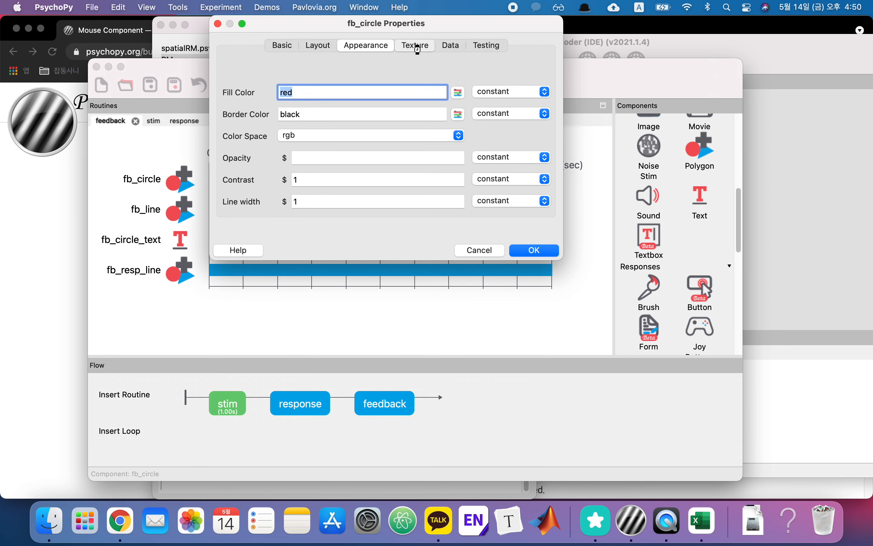
left_click(418, 46)
left_click(318, 46)
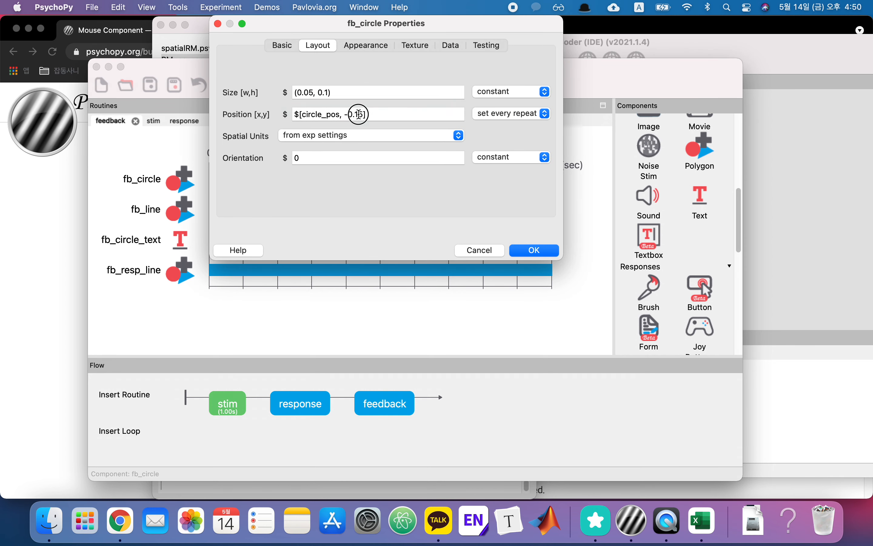
left_click_drag(363, 114, 348, 114)
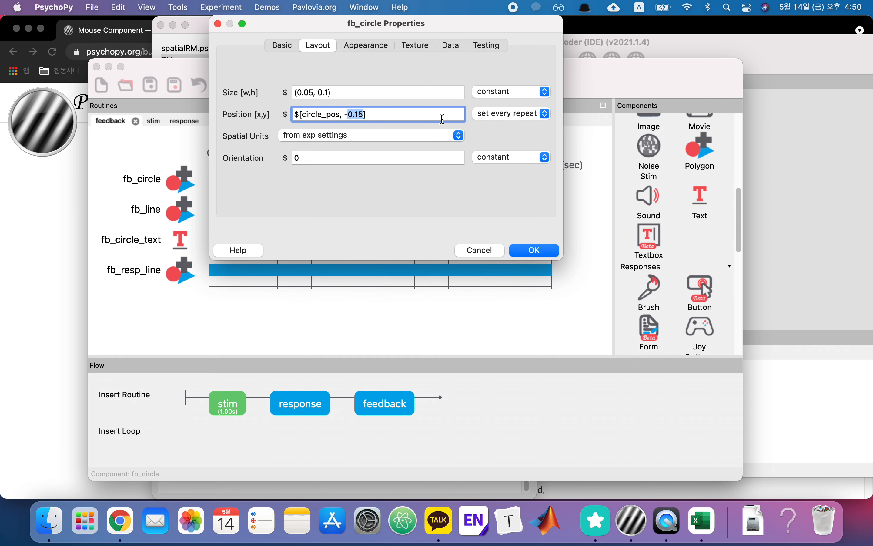
left_click(535, 250)
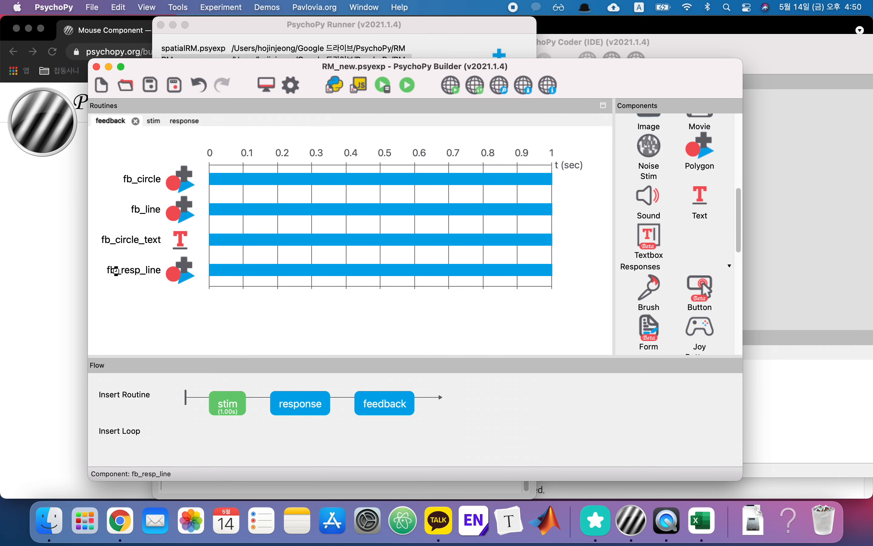
Set the y value in fb_resp_line's position expression to -0.15, giving $[resp_mouse.getPos()[0], -0.15].
double_click(131, 277)
left_click(307, 46)
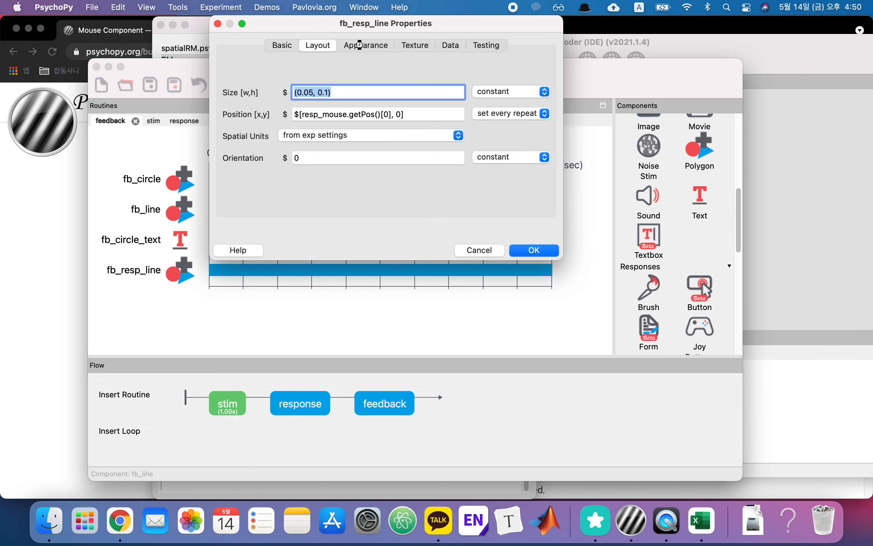
double_click(398, 114)
type("-0.15")
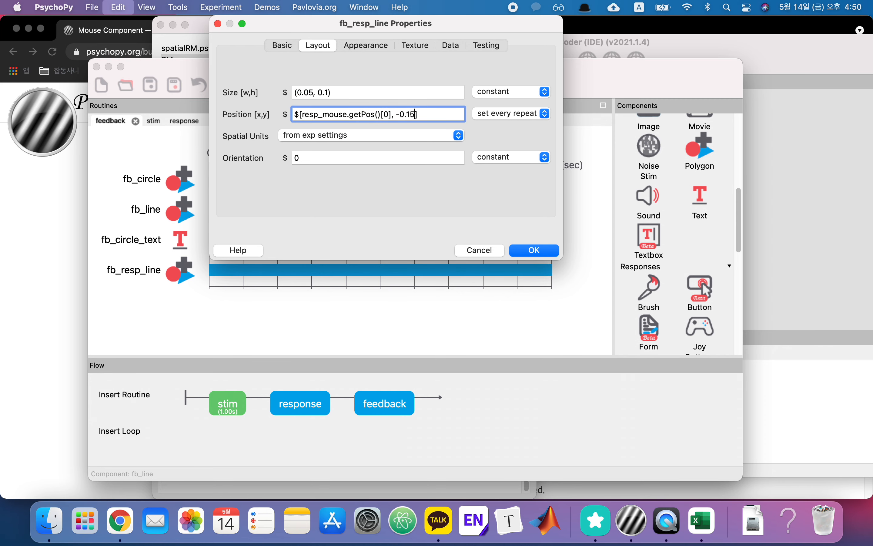
left_click(534, 251)
Start a new Text component in the feedback routine with the text "Your Response".
left_click(710, 211)
left_click(352, 214)
key("super+a")
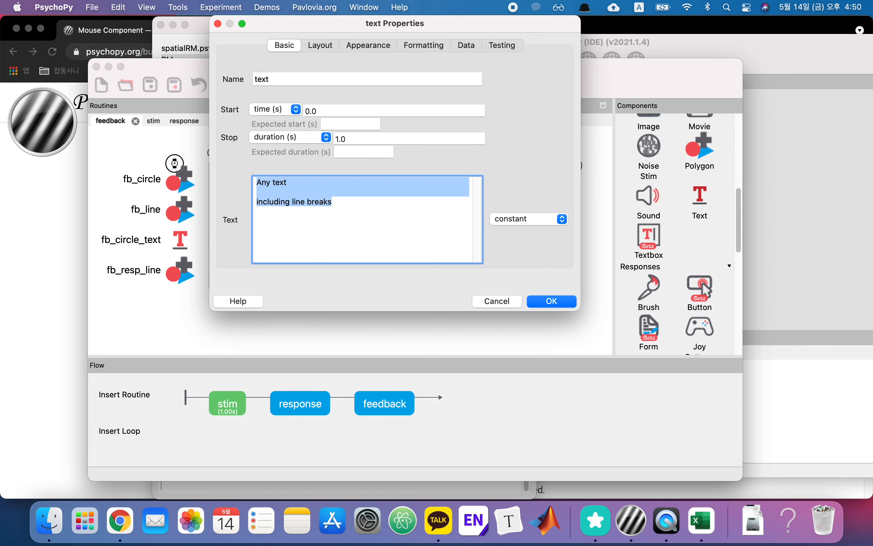
type("Your Response")
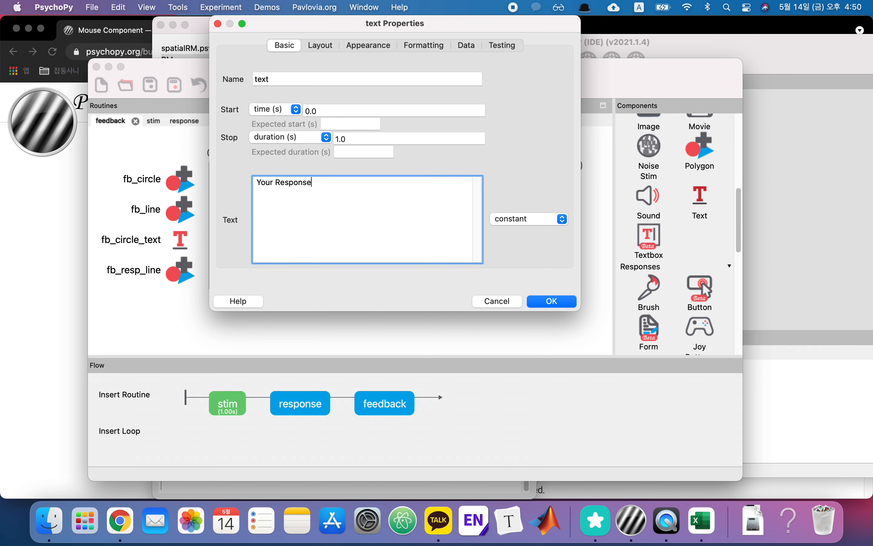
Name the new text component fb_resp_text and add it to the routine with its default position.
left_click(315, 44)
left_click(281, 49)
left_click(315, 79)
type("fb_resp_")
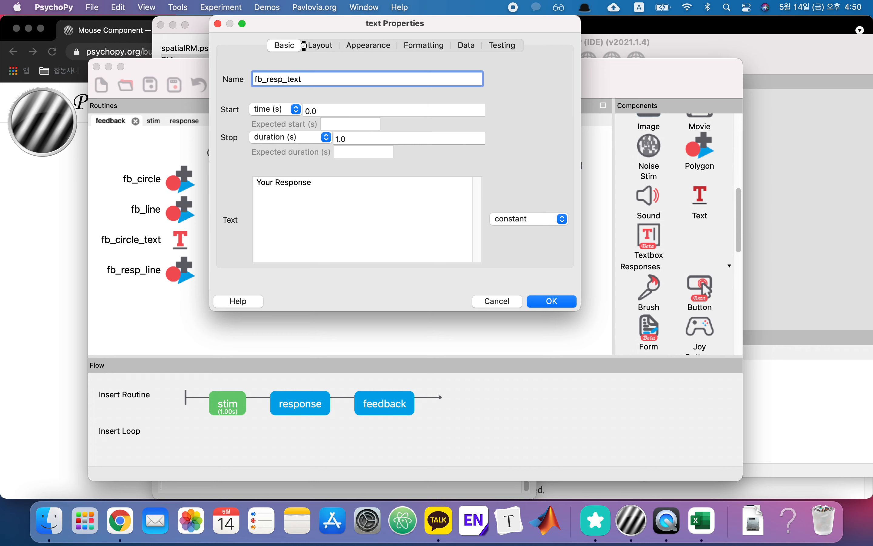
left_click(321, 46)
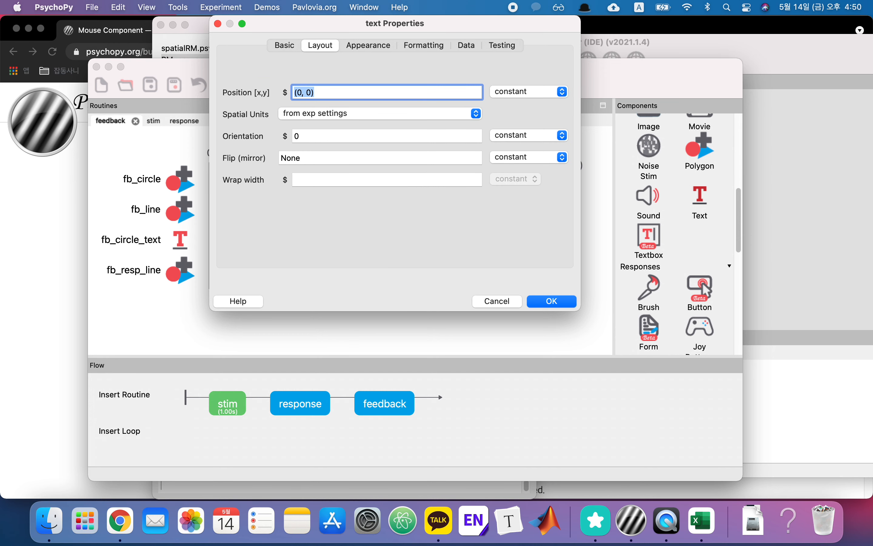
left_click(552, 301)
Copy the position expression $[resp_mouse.getPos()[0], -0.15] from fb_resp_line into fb_resp_text's position.
double_click(130, 274)
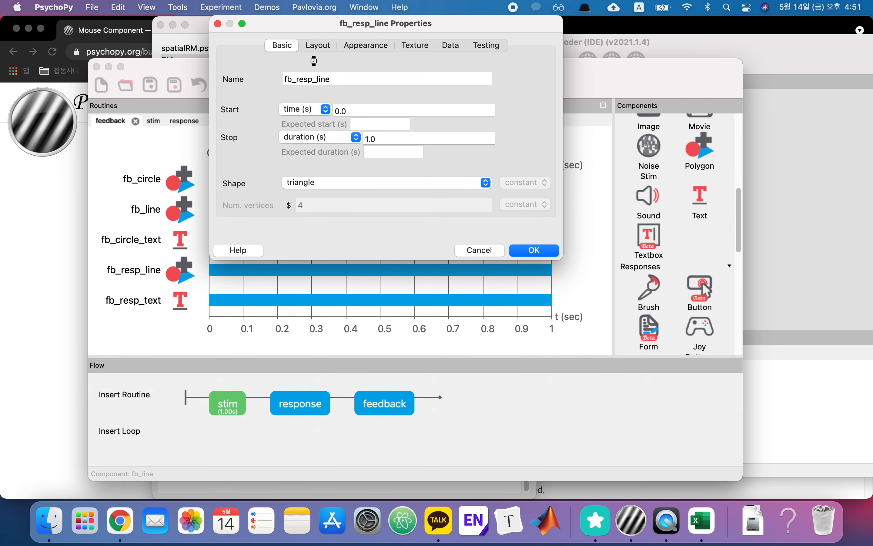
left_click(318, 45)
key("super+c")
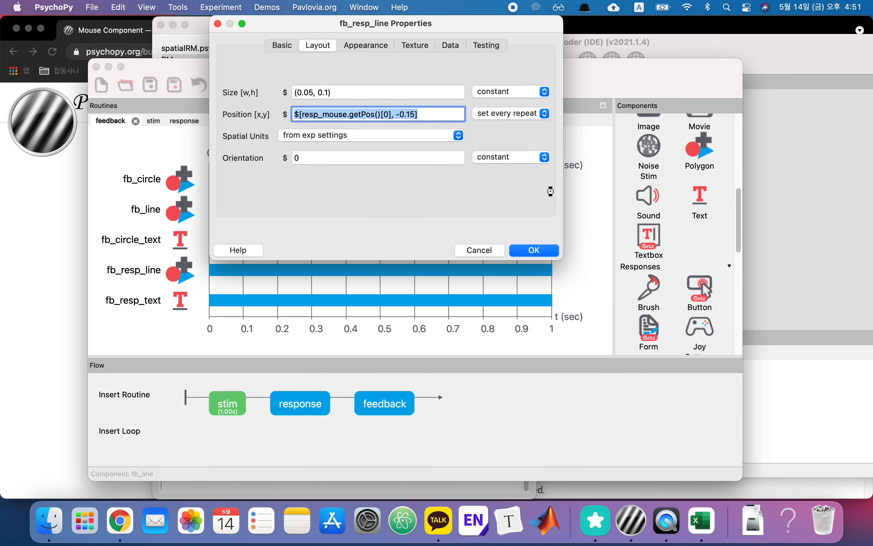
left_click(486, 251)
double_click(162, 310)
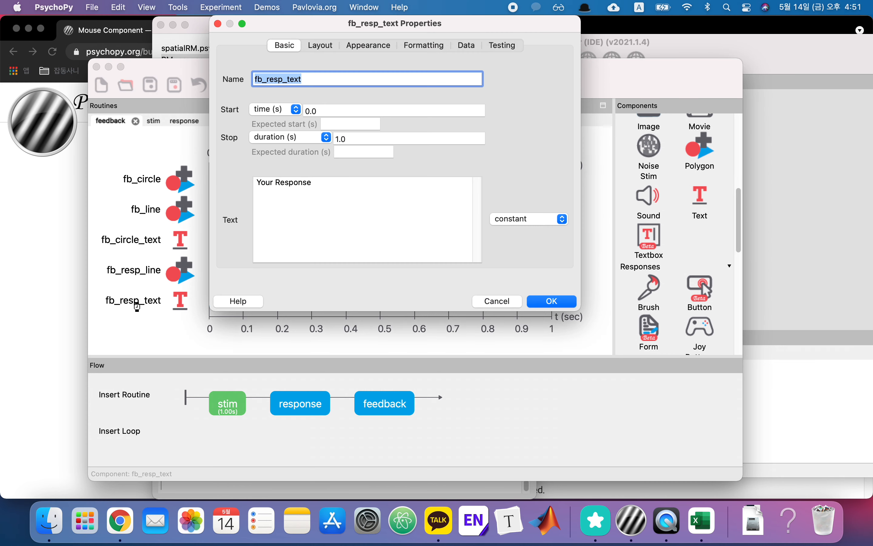
left_click(320, 45)
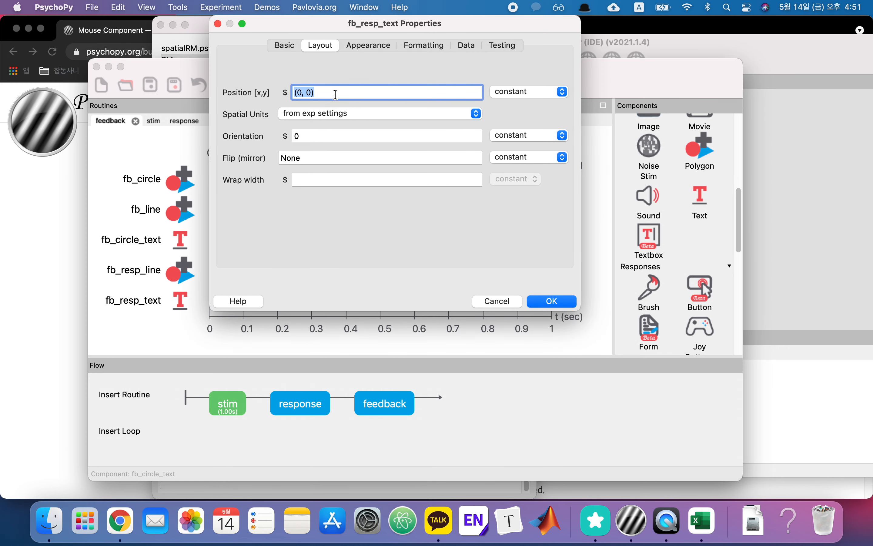
key("super+v")
left_click(410, 92)
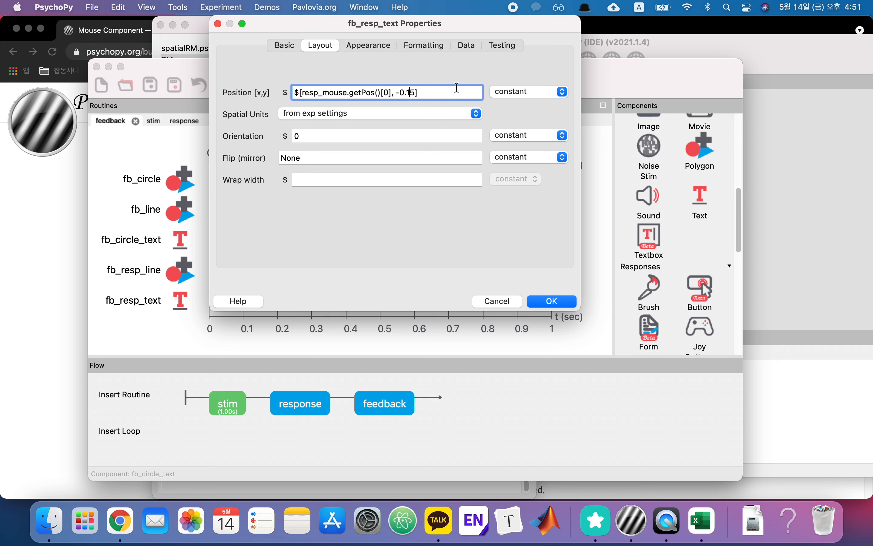
Format fb_resp_text with a black foreground color, the NanumSquare font and a new letter height, and accept its properties.
left_click(366, 45)
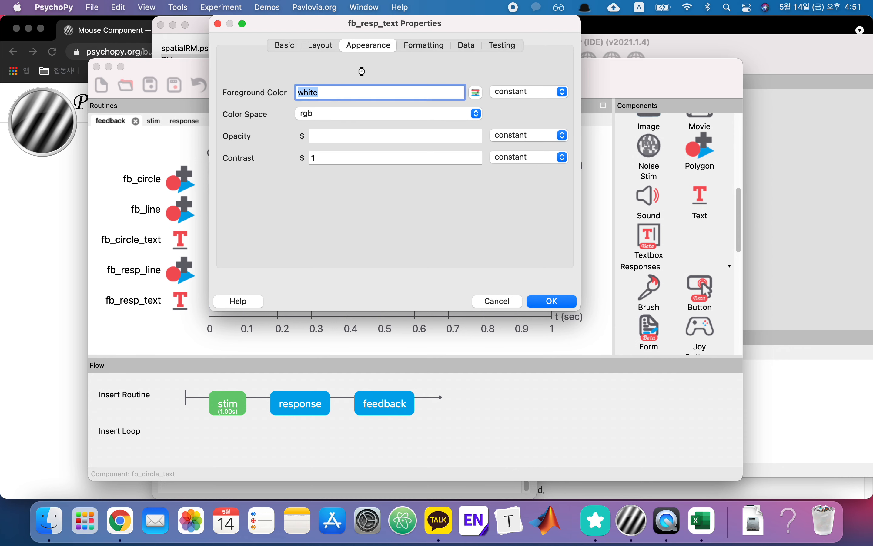
type("black")
left_click(419, 47)
type("BN")
key("BackSpace")
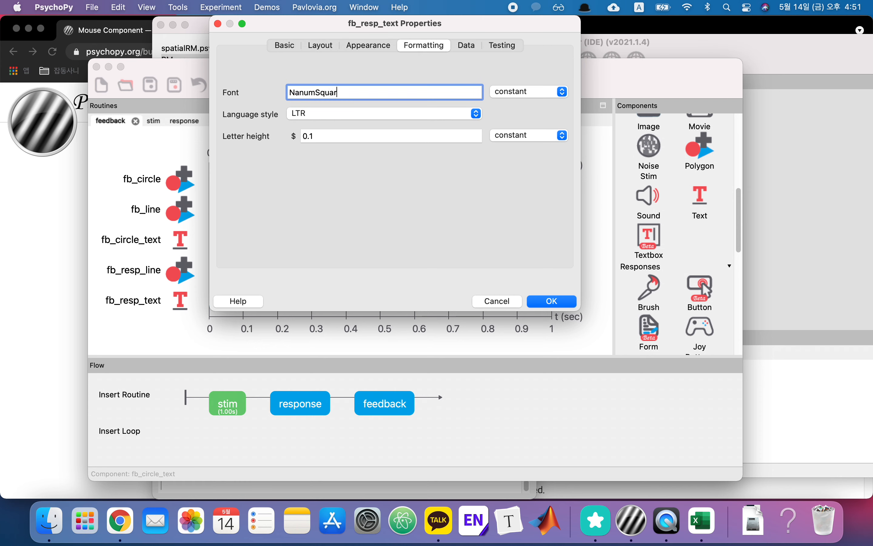
left_click(325, 139)
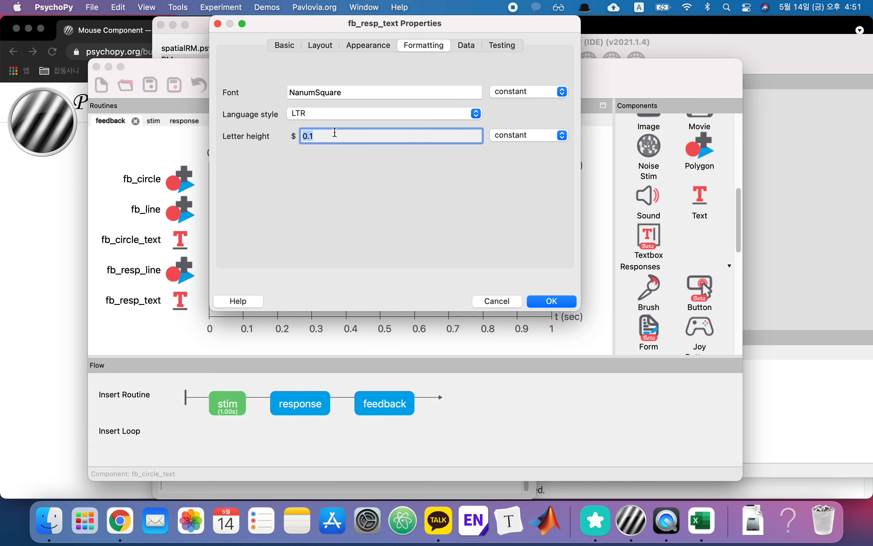
key("BackSpace")
left_click(466, 46)
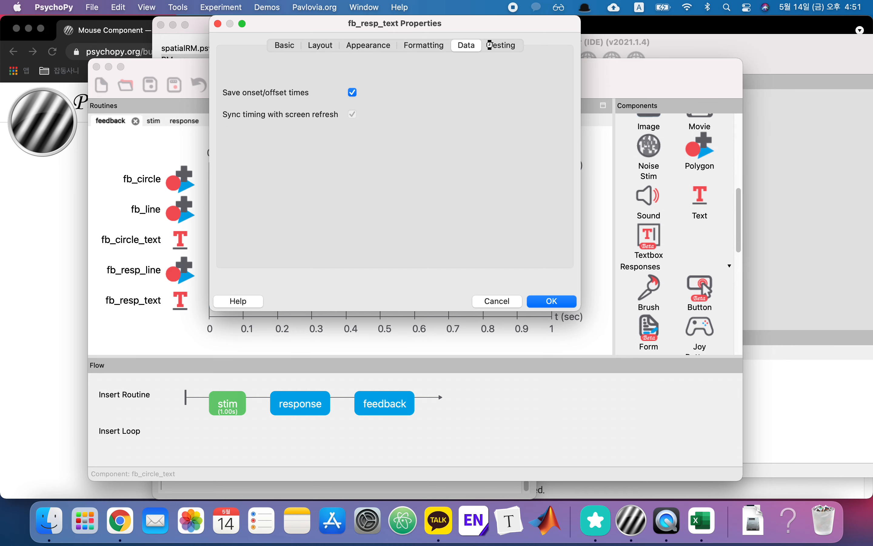
left_click(503, 46)
left_click(556, 301)
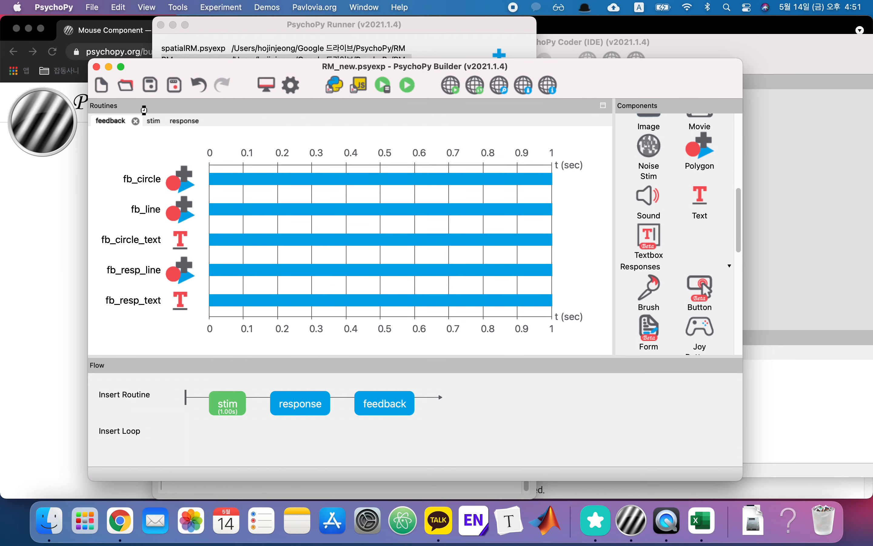
Save and run the experiment, answering the trial with a mouse response on the line to test the feedback.
left_click(155, 89)
left_click(411, 87)
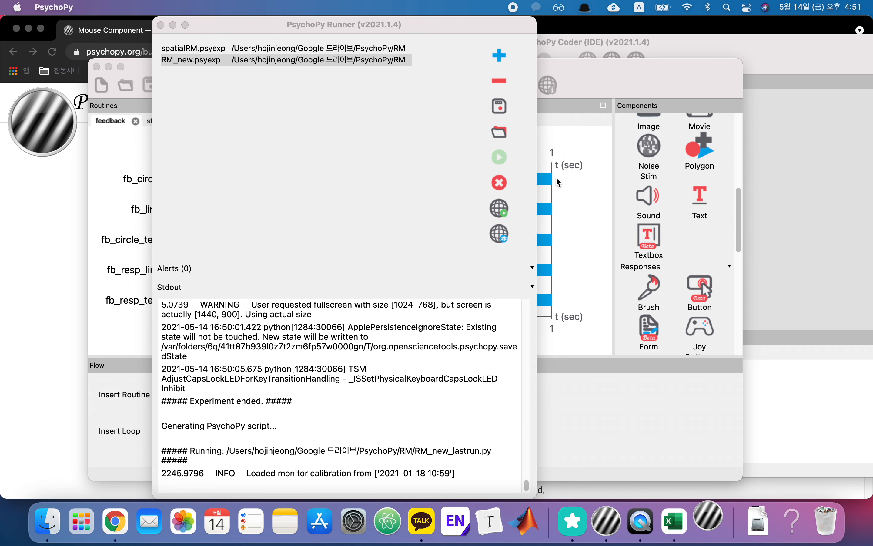
left_click(283, 204)
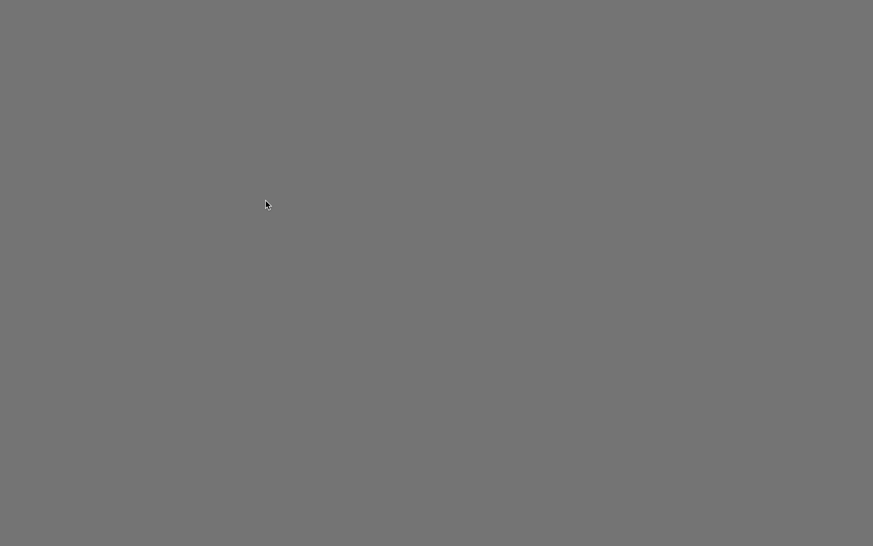
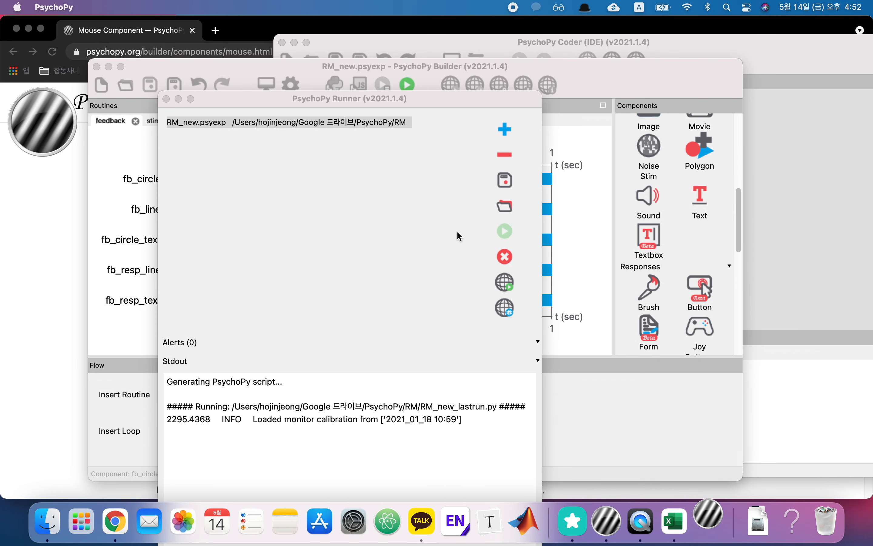
key("Return")
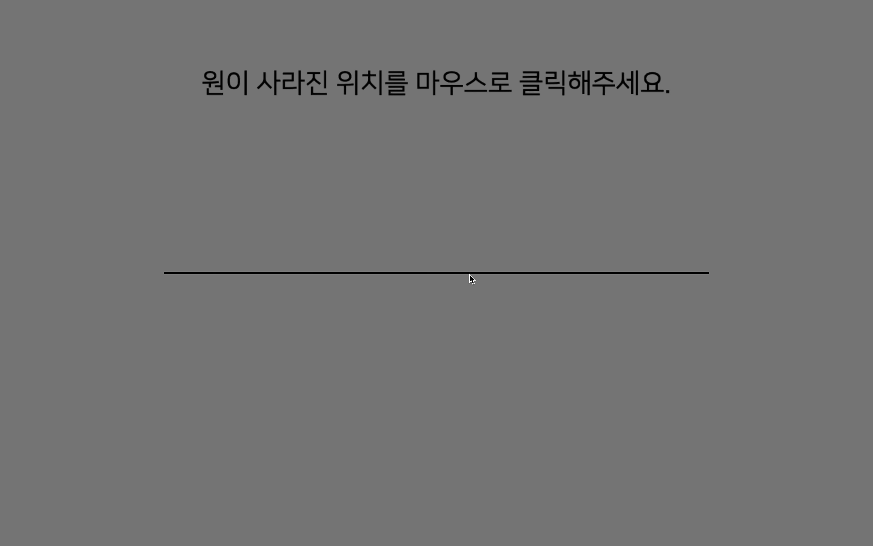
left_click(471, 276)
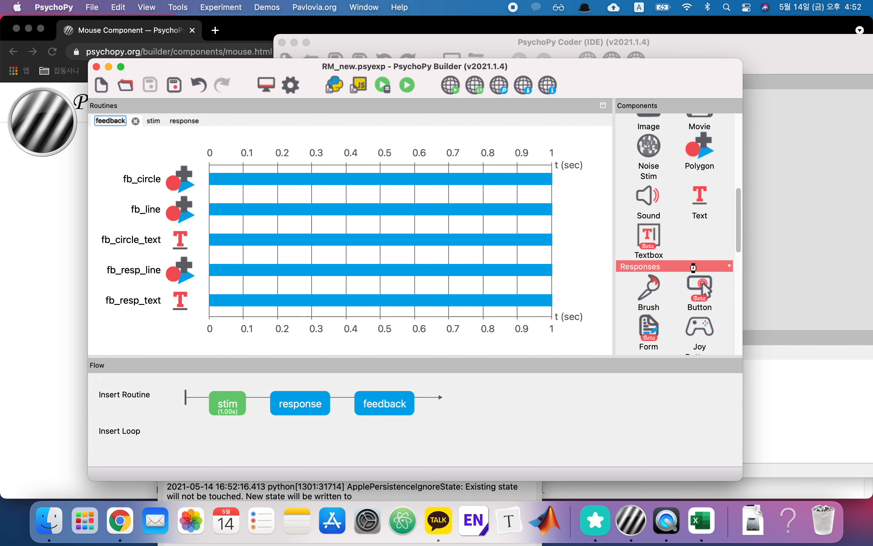
Add a Code component to the feedback routine with resp_diff = as the start of its Begin Routine code.
scroll(693, 274, "up", 4)
scroll(691, 298, "down", 14)
left_click(651, 213)
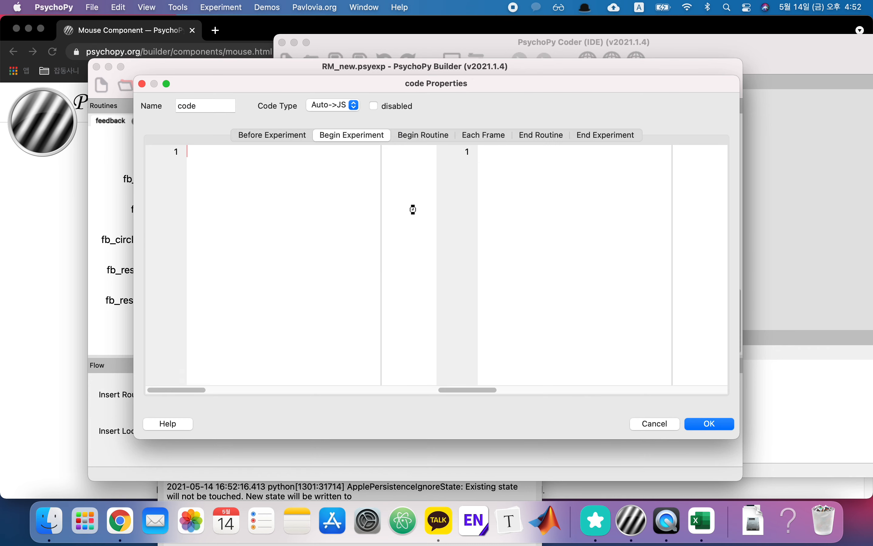
left_click(434, 140)
type("dirr")
key("BackSpace")
key("BackSpace")
key("BackSpace")
key("BackSpace")
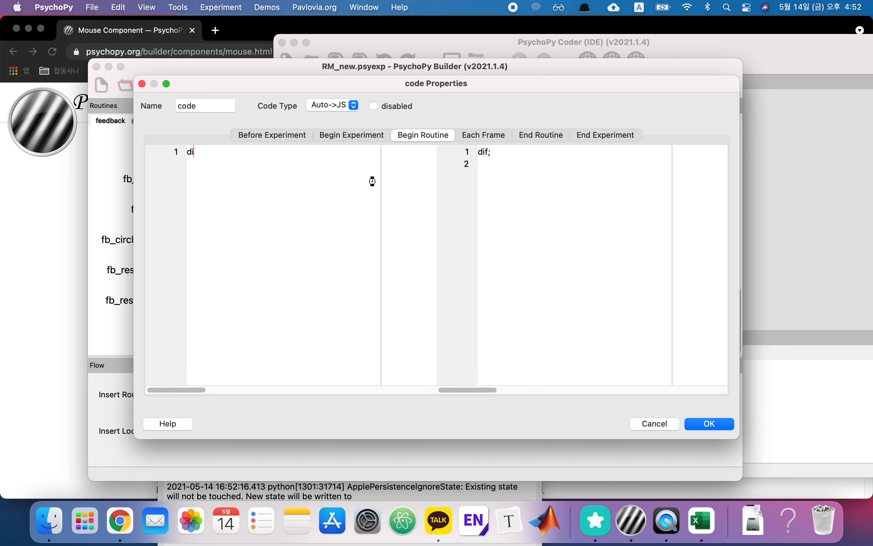
type("resp_diff =")
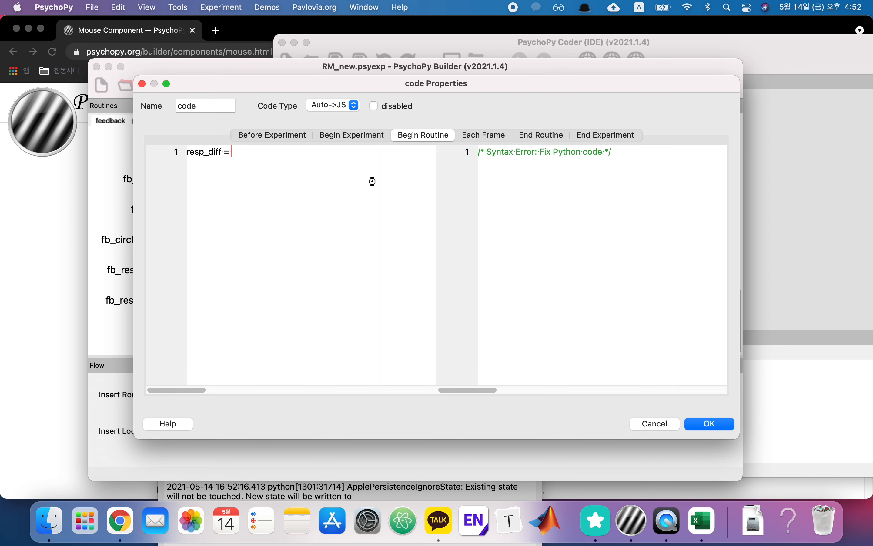
left_click(716, 423)
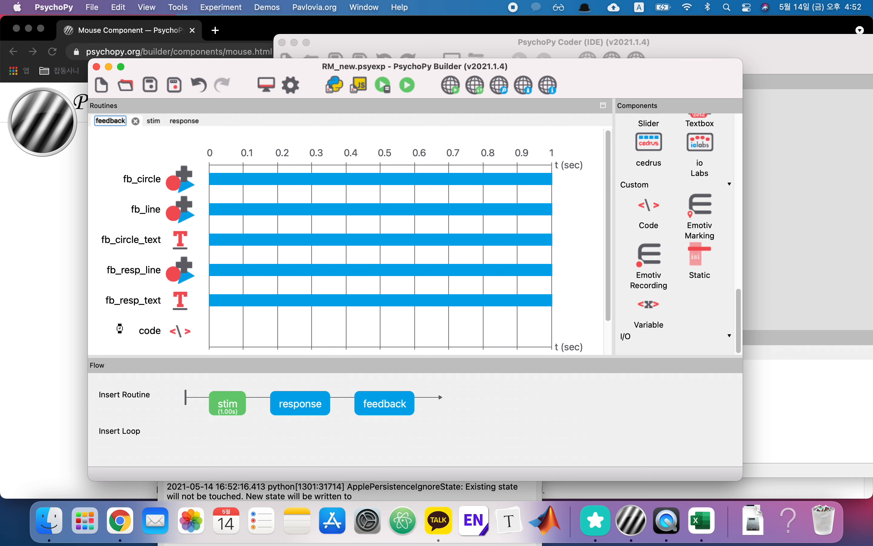
Copy resp_mouse.getPos()[0] from fb_resp_text's position expression into the resp_diff assignment of the feedback code component.
left_click(134, 307)
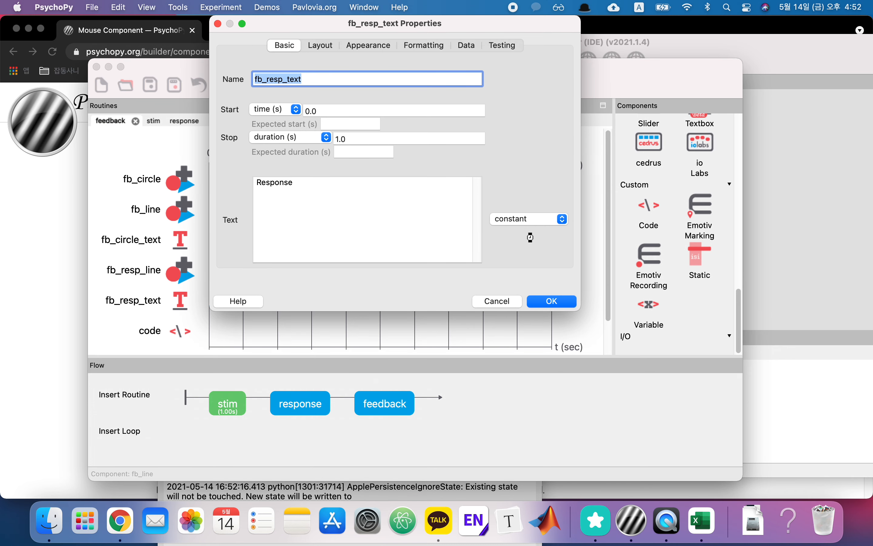
left_click(326, 45)
left_click(349, 93)
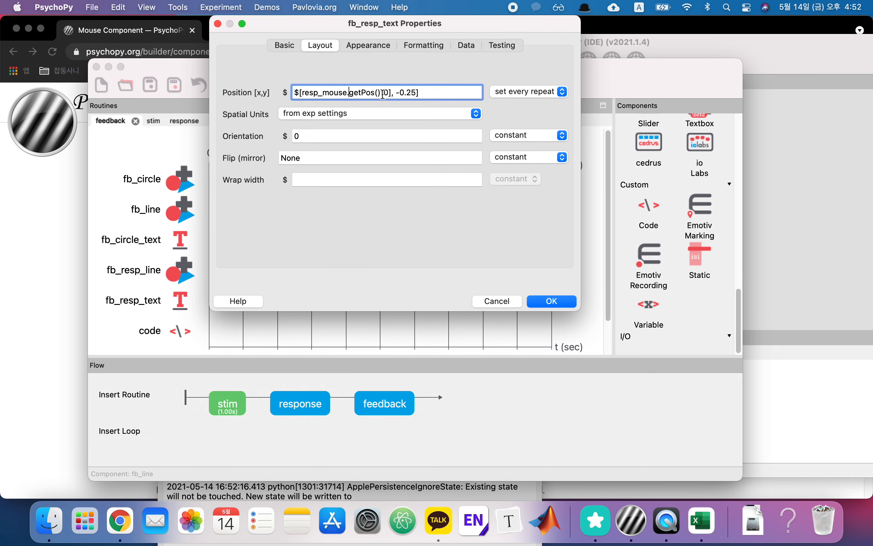
left_click(385, 93)
left_click_drag(393, 93, 302, 92)
key("super+c")
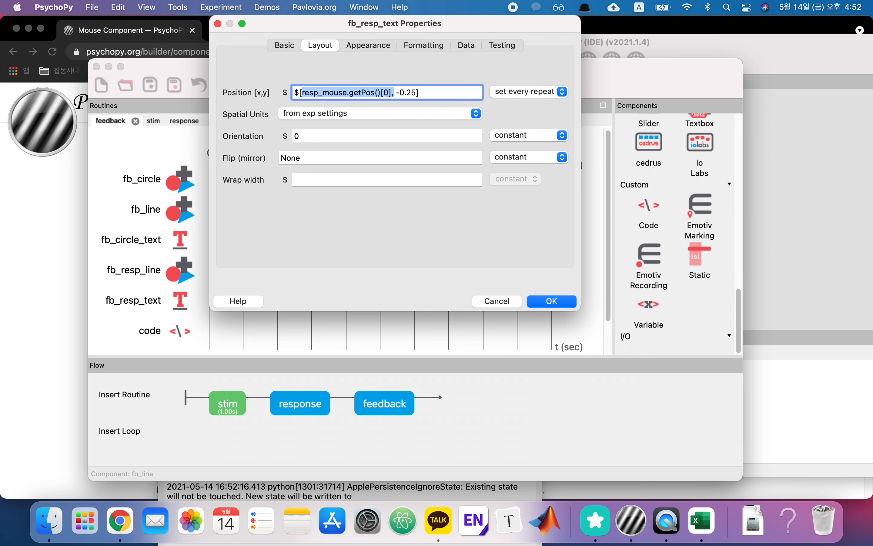
left_click(517, 302)
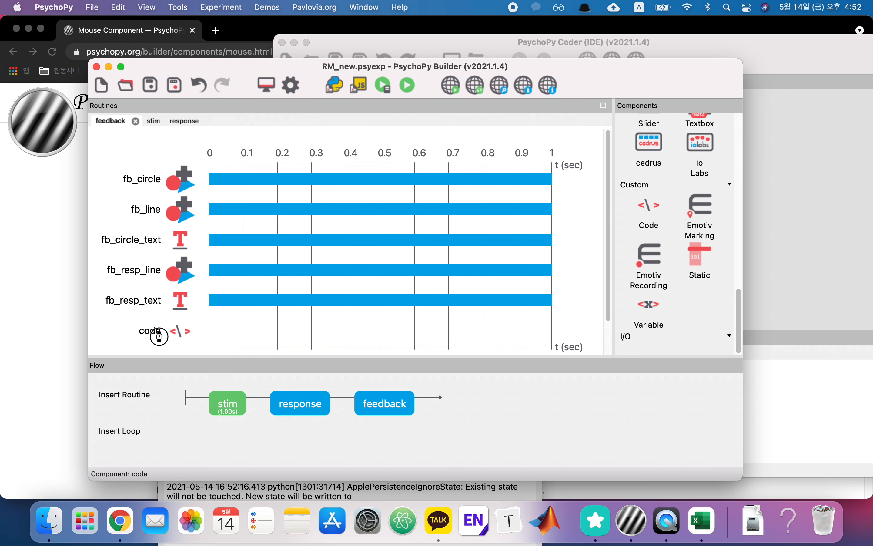
left_click(162, 336)
key("super+v")
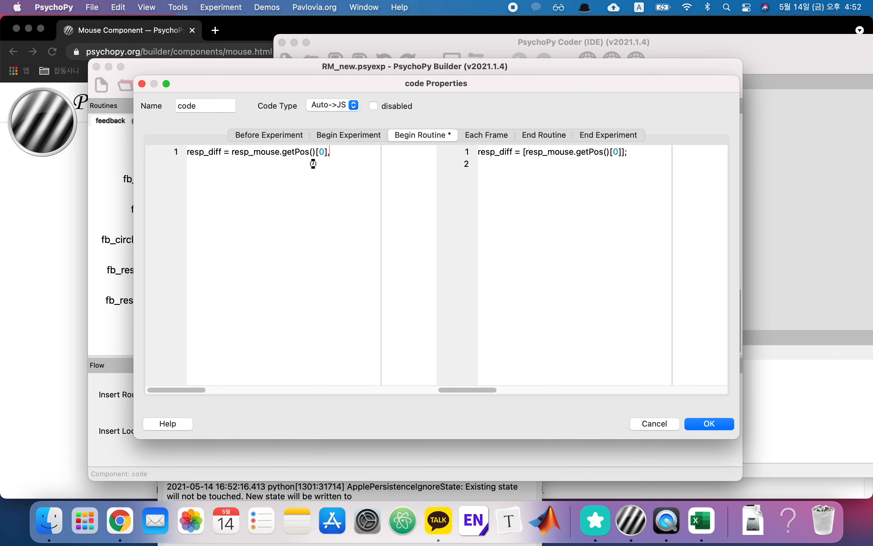
left_click(705, 424)
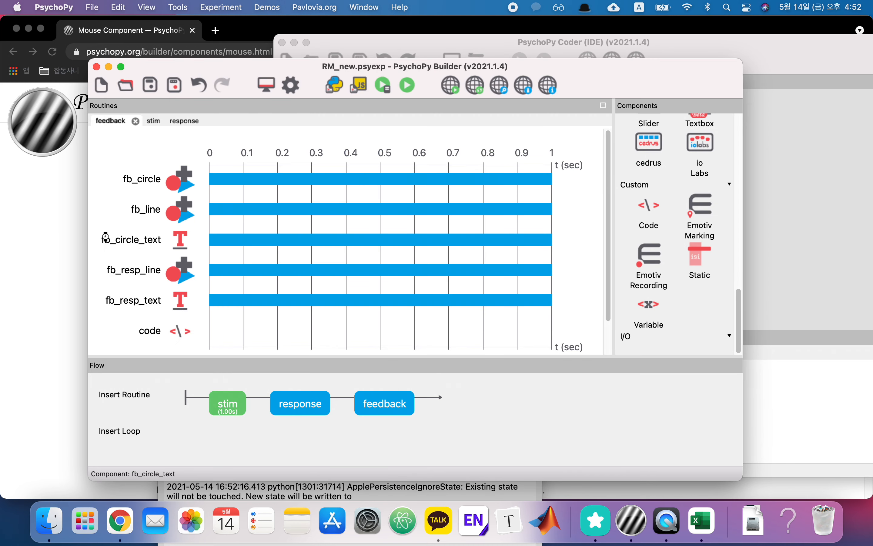
Subtract circle_pos, copied from fb_circle's position expression, in the code so it reads resp_diff = resp_mouse.getPos()[0]-circle_pos.
left_click(133, 212)
left_click(477, 253)
left_click(144, 179)
left_click(361, 45)
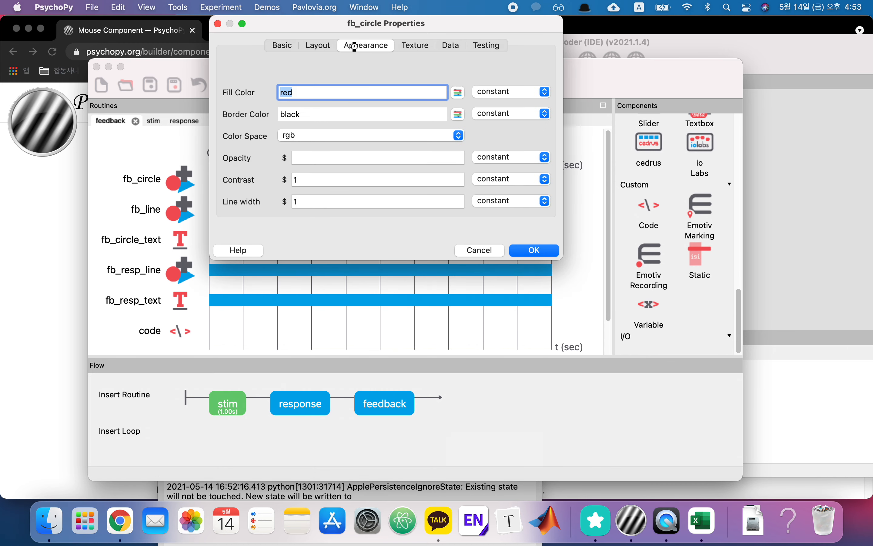
left_click(335, 48)
left_click(337, 114)
left_click_drag(336, 114, 307, 114)
key("super+c")
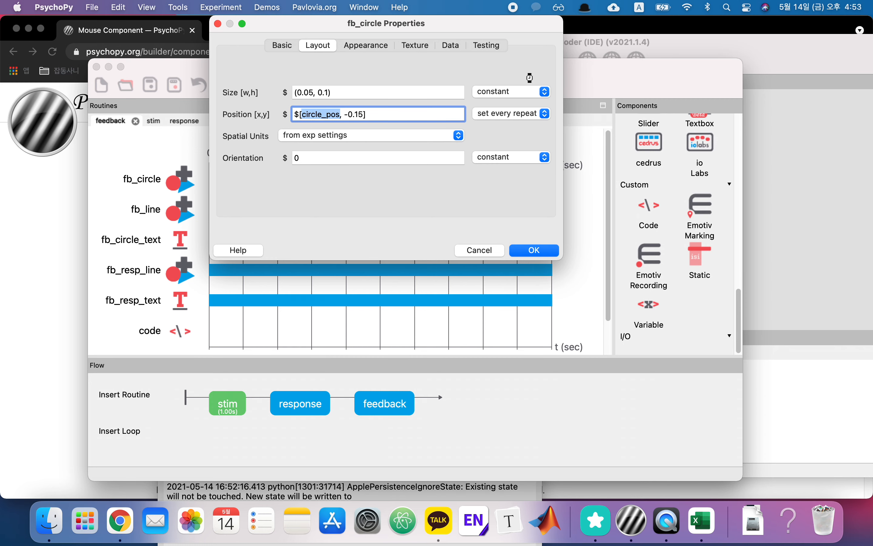
left_click(481, 250)
double_click(150, 329)
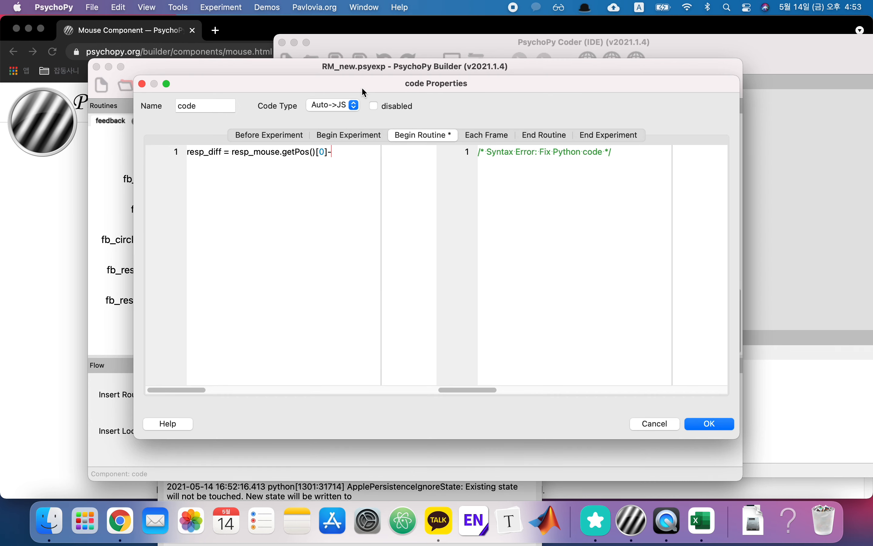
key("super+v")
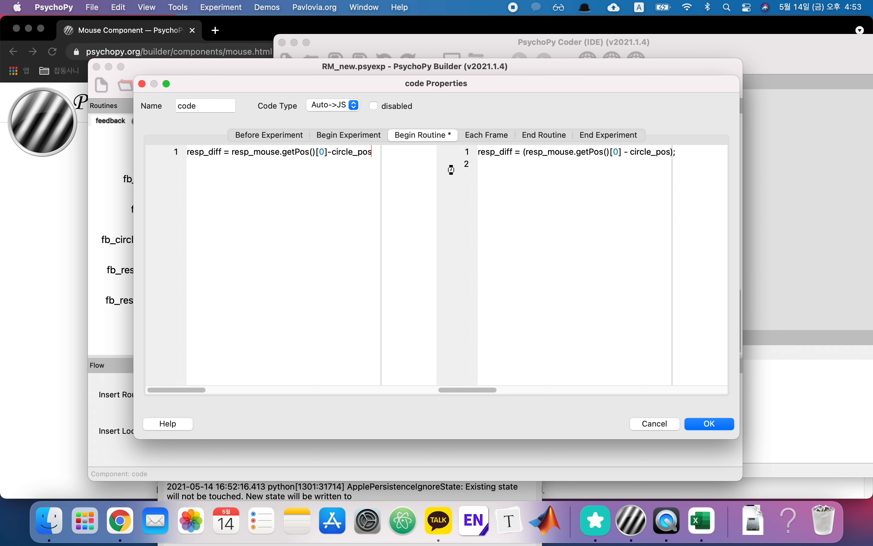
Add the condition if resp_diff > 0: below the resp_diff line, separated by a blank line.
key("Return")
type("if resp")
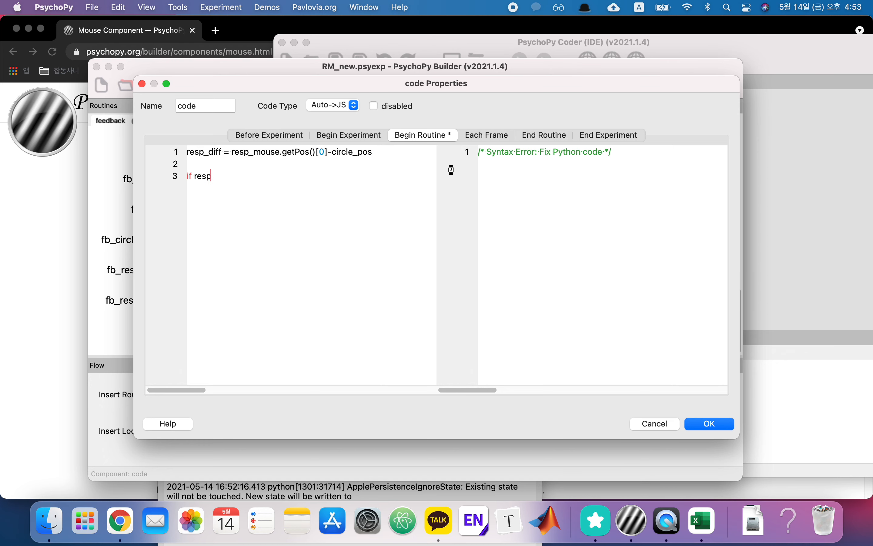
type("_diff > 0:")
key("Return")
Inside the condition, assign msg the text "원의 위치를 더 오버해서 봤습니다.".
type("msg+")
key("BackSpace")
type("= '")
type("ㄷ")
key("BackSpace")
type("원의 원")
key("BackSpace")
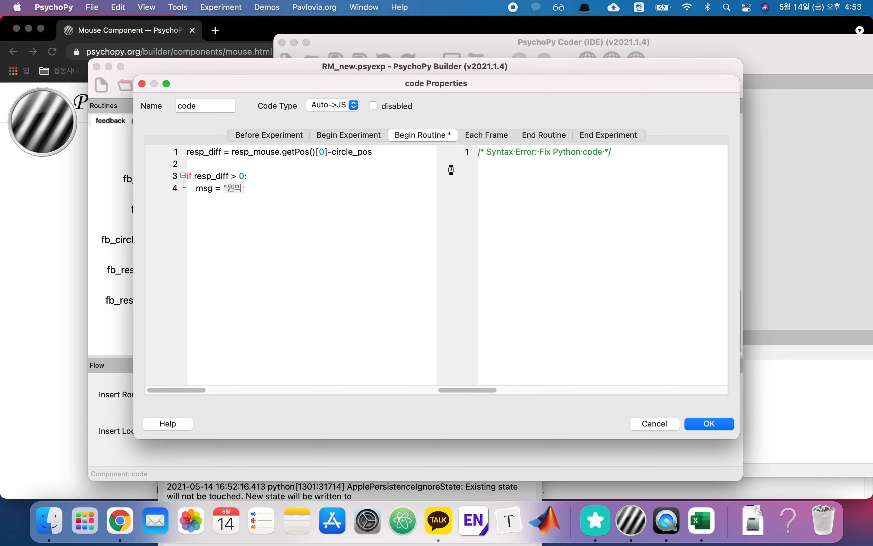
type("위치를 더")
key("BackSpace")
key("BackSpace")
key("BackSpace")
key("BackSpace")
key("BackSpace")
type("위치를 더 오")
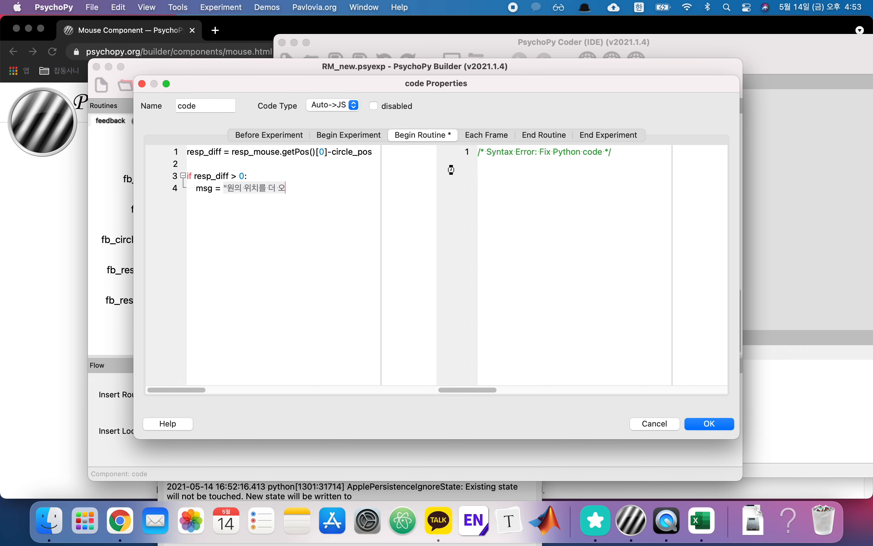
type("버해서 봤습니다.\" e")
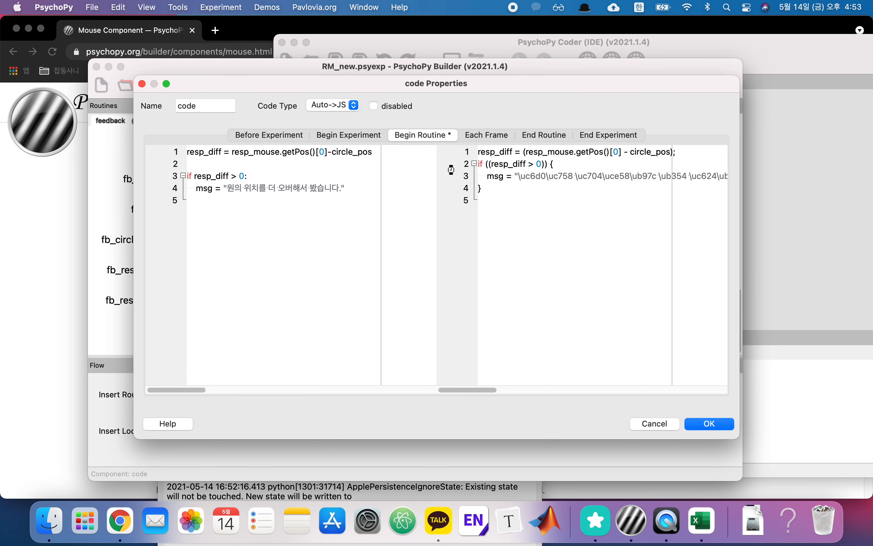
Add the branch elif resp_diff < 0: below the existing if block in the feedback code.
type("lse")
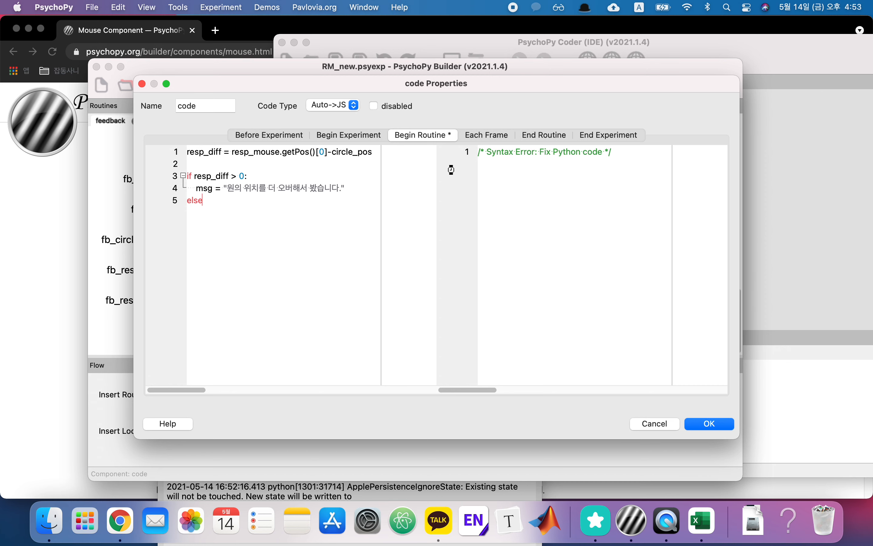
key("BackSpace")
key("BackSpace")
type("if resp_diff < 0:")
key("Return")
Assign msg the text "원의 위치를 더 적게 봤습니다." inside the elif branch and accept the code component's changes.
type("msg =")
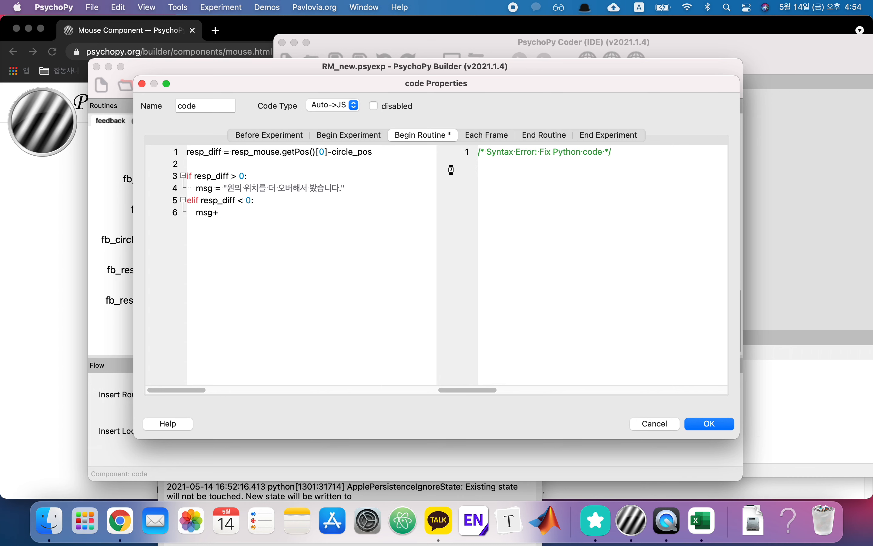
key("ctrl+space")
type("원의")
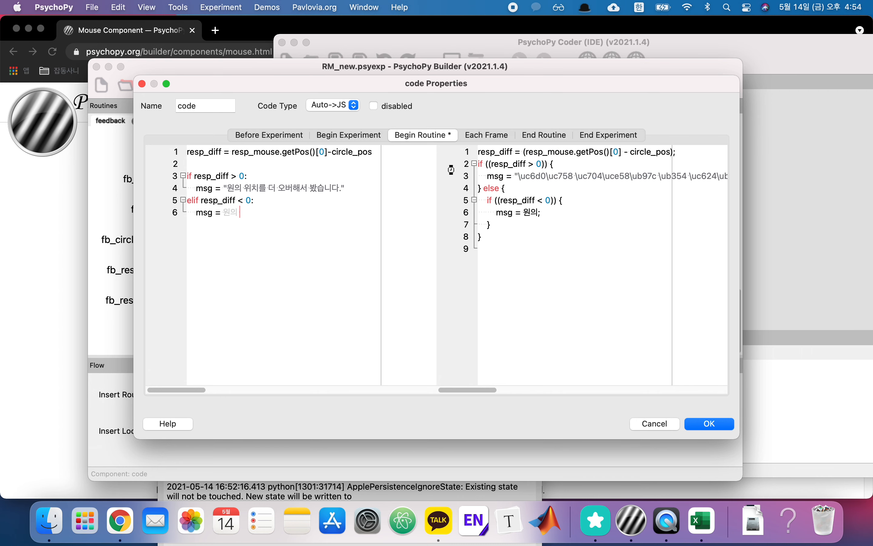
key("BackSpace")
key("BackSpace")
type("\"원")
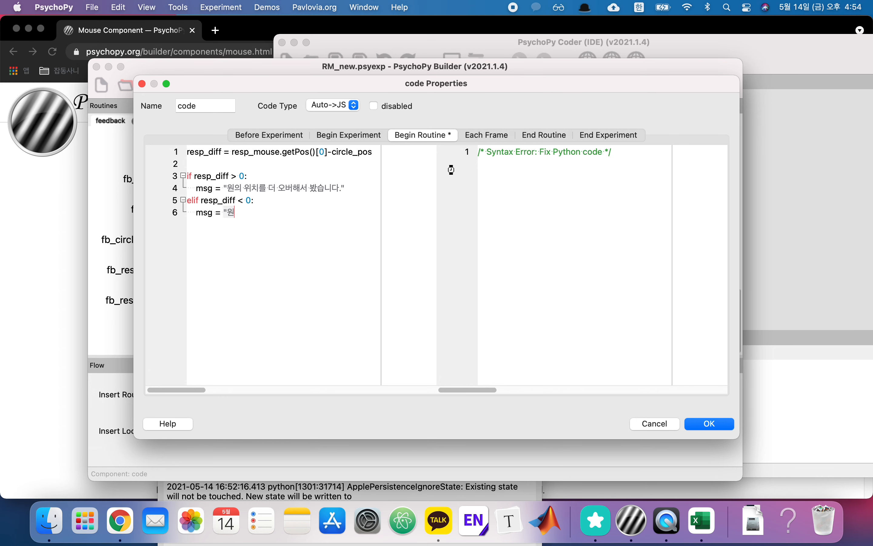
type("의 위치를 더 ")
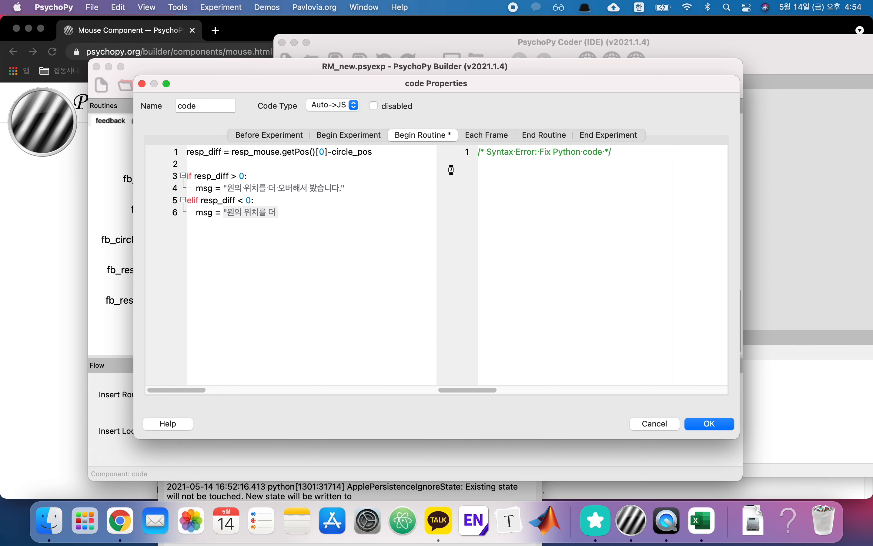
type("적게봤습니다")
key("BackSpace")
key("BackSpace")
key("BackSpace")
key("BackSpace")
type("봤습니다.")
key("Return")
type("\"")
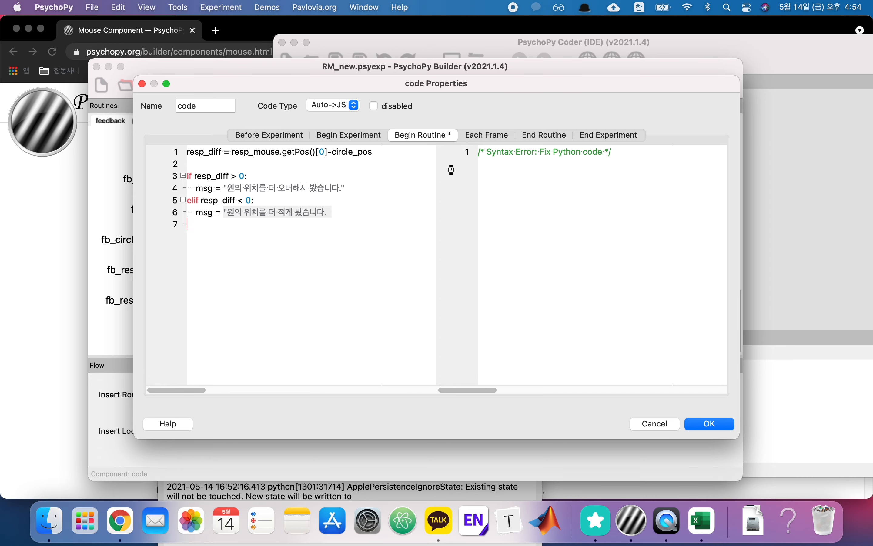
key("BackSpace")
type("\"")
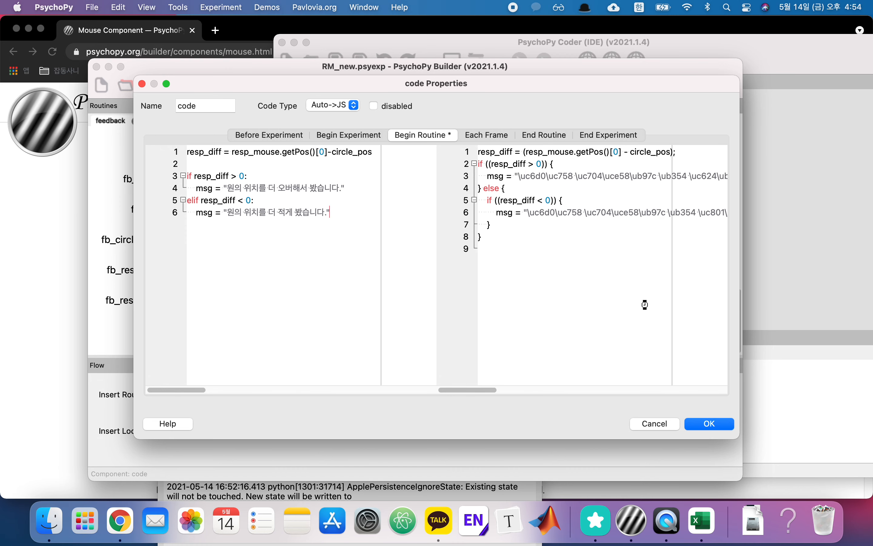
left_click(709, 423)
Add a Text component named fb_msg to the feedback routine, with its text $msg set every repeat.
scroll(588, 243, "down", 2)
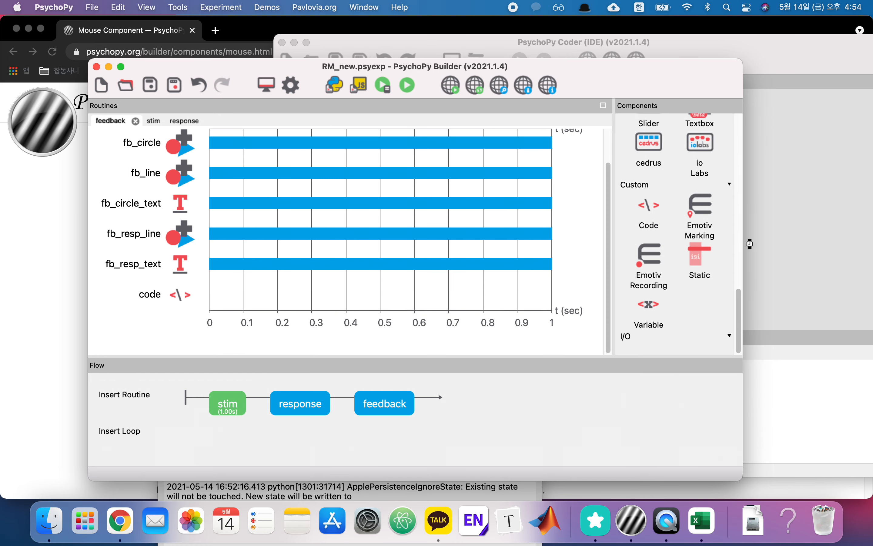
scroll(667, 207, "up", 5)
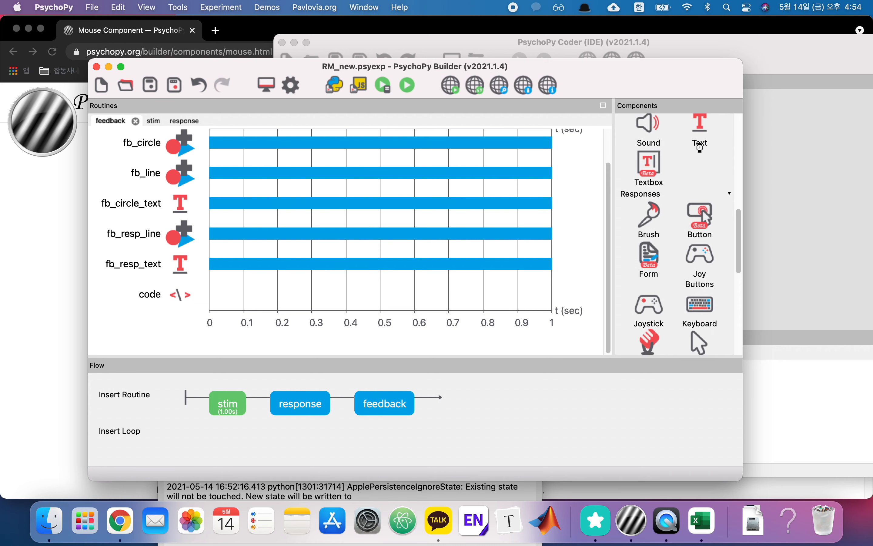
left_click(701, 127)
left_click(349, 195)
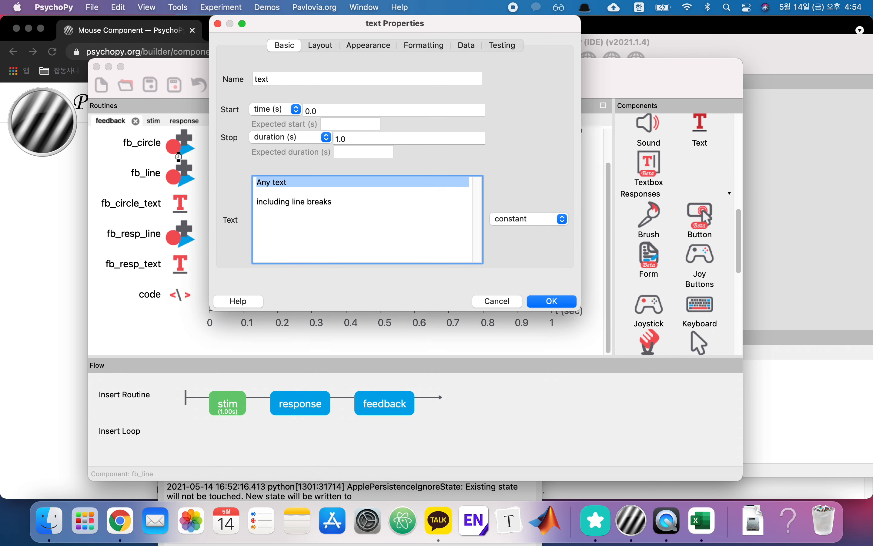
left_click(389, 243)
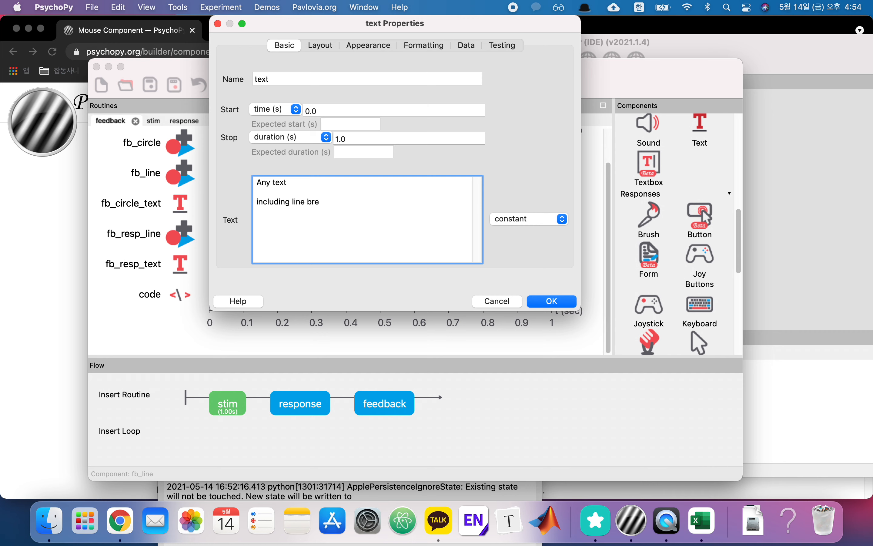
key("super+a")
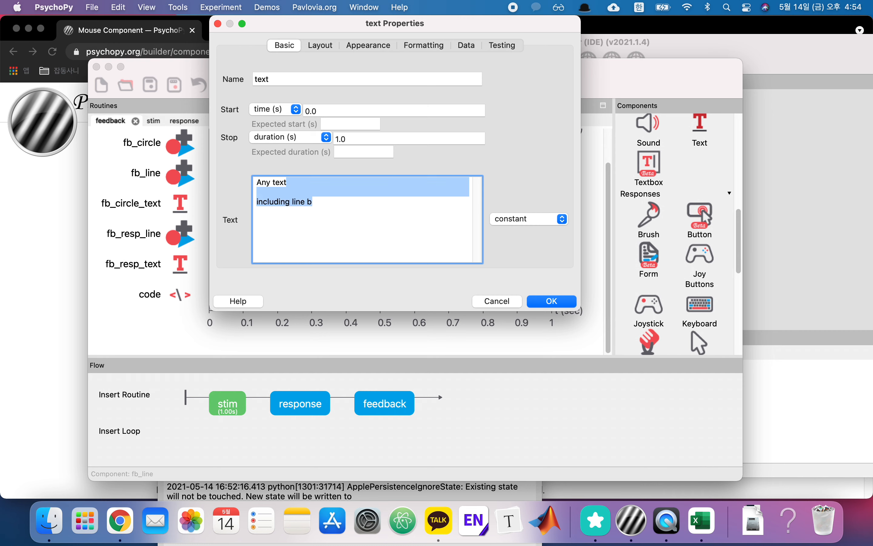
key("BackSpace")
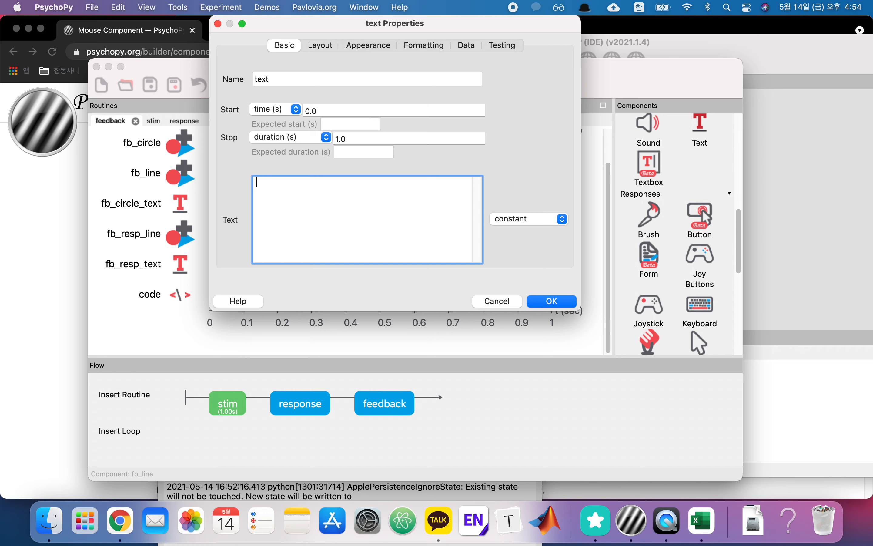
type("$msg")
left_click(540, 221)
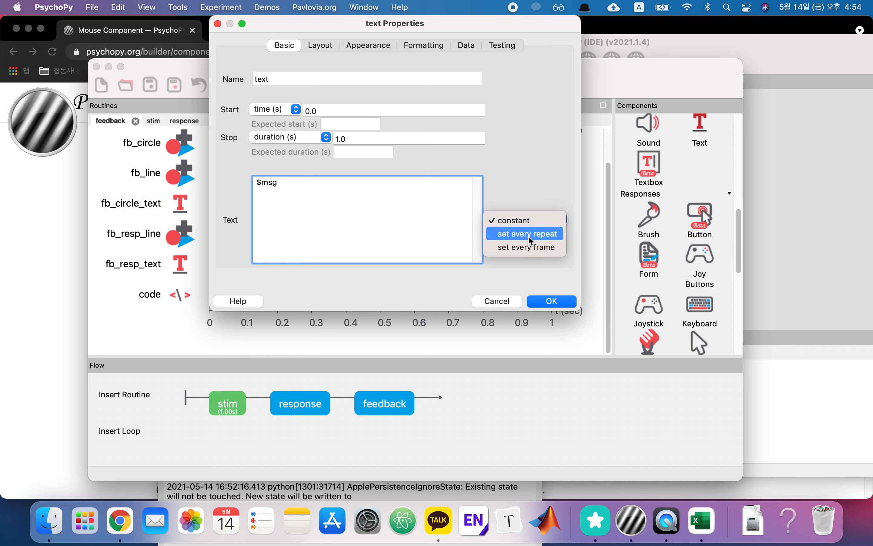
left_click(527, 235)
double_click(279, 83)
type("fb_msg")
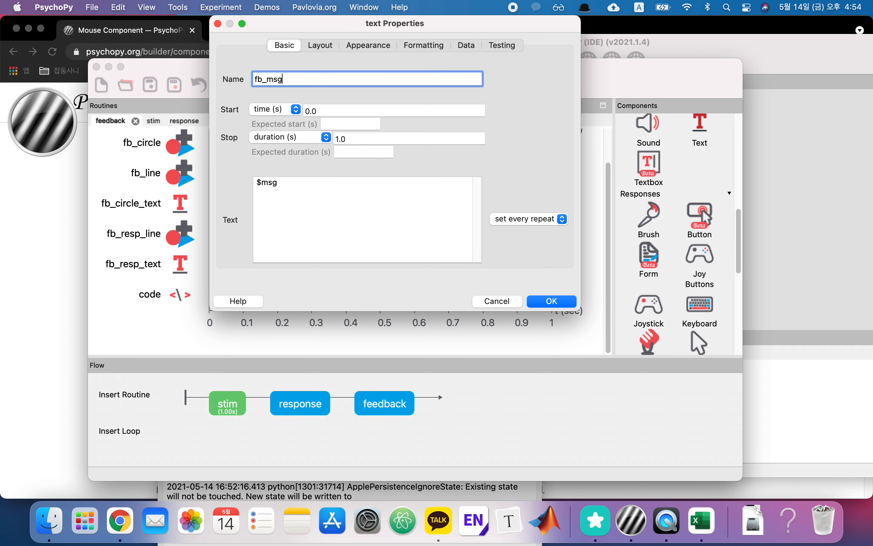
Give fb_msg a positive vertical position with x at 0, and set its foreground color to black.
left_click(334, 46)
left_click(313, 93)
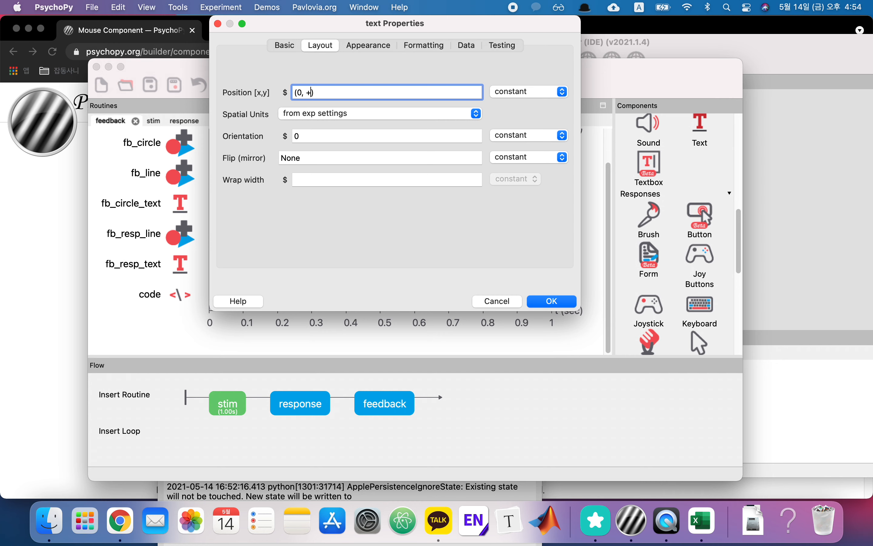
left_click(375, 44)
type("black")
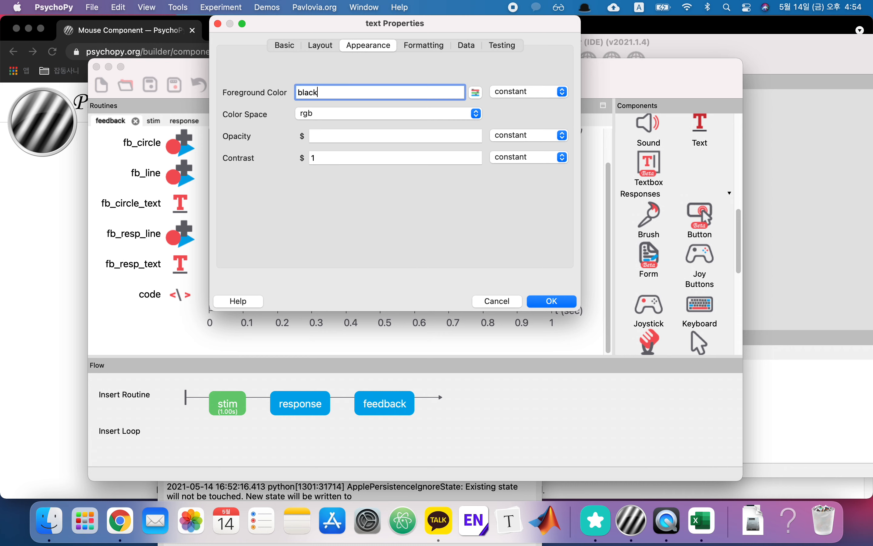
Set fb_msg's font to NanumSquare and its letter height to 0.05, and accept the component.
left_click(420, 46)
type("NanumSquare")
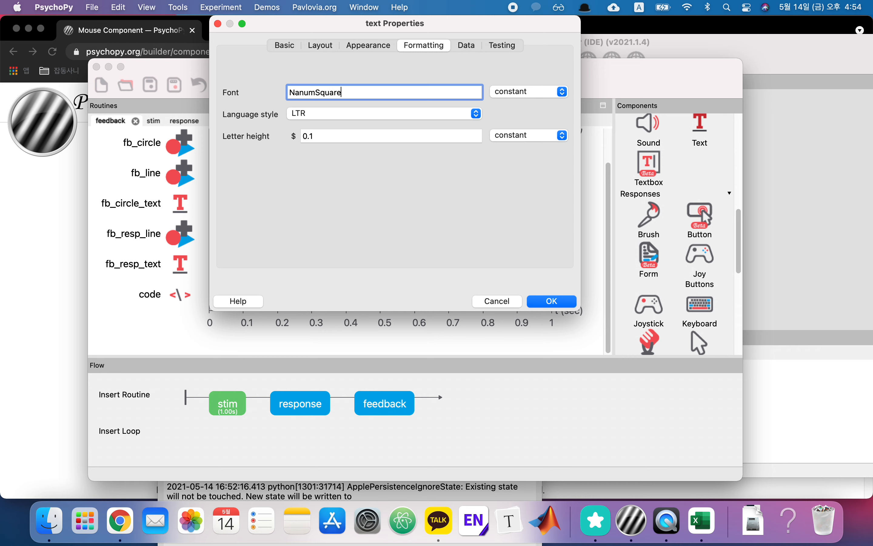
left_click(355, 135)
key("BackSpace")
type("5")
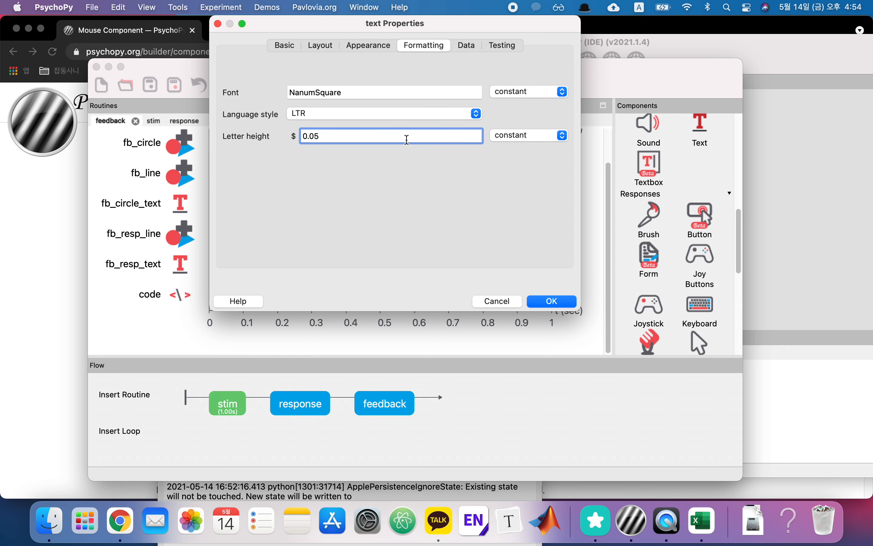
left_click(467, 46)
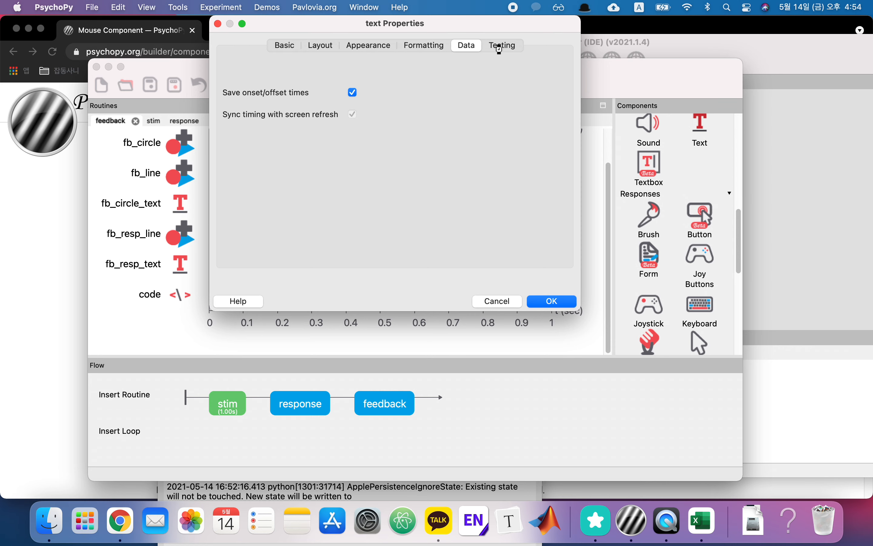
left_click(551, 303)
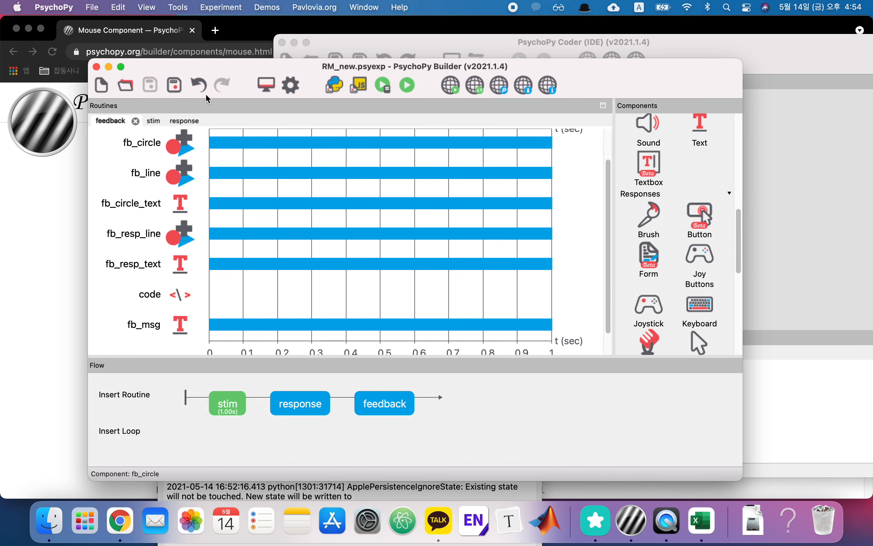
Run the experiment with a blank participant and mark where the circle disappeared to test the feedback message.
left_click(409, 85)
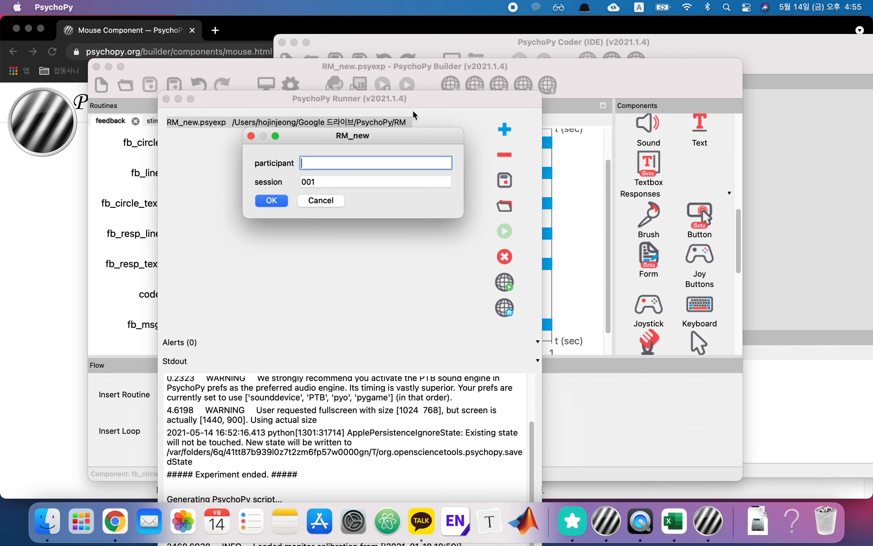
key("Return")
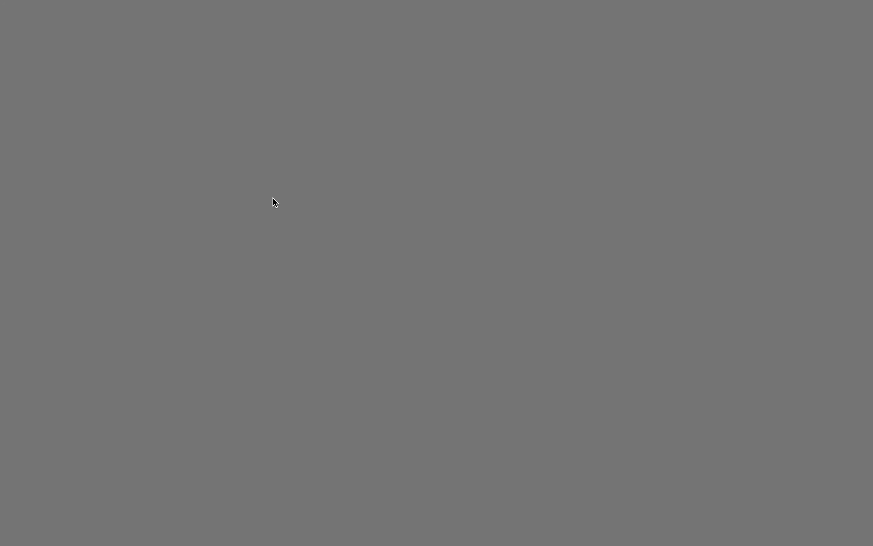
left_click(526, 281)
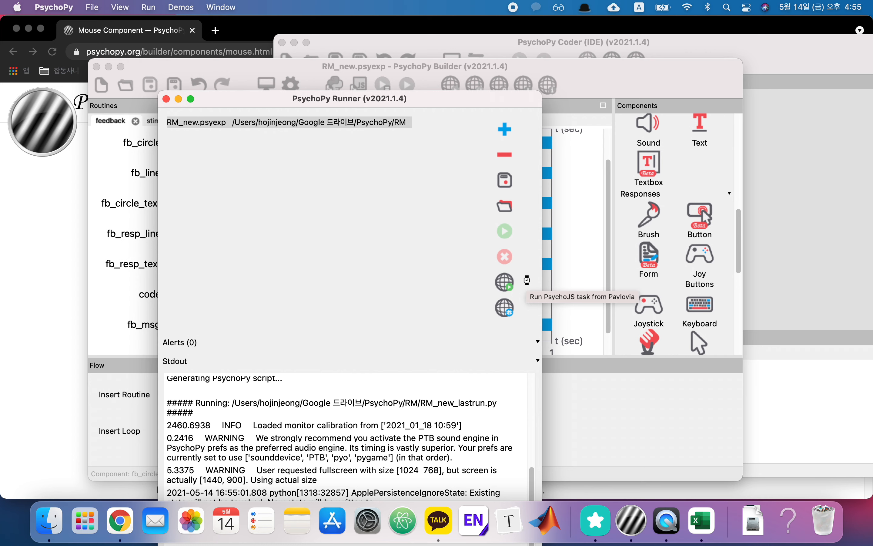
Insert a random loop named trials in the flow, enclosing the stim, response and feedback routines.
left_click(574, 386)
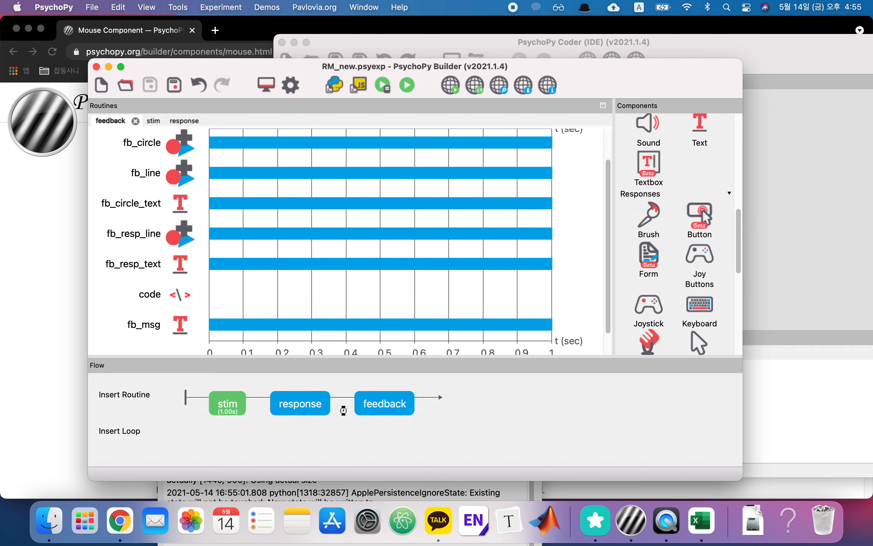
left_click(141, 434)
left_click(194, 406)
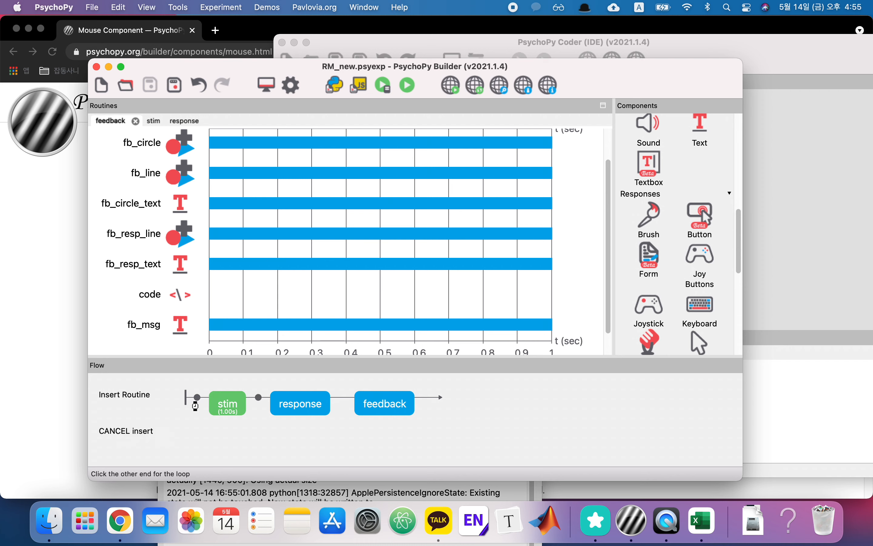
left_click(437, 401)
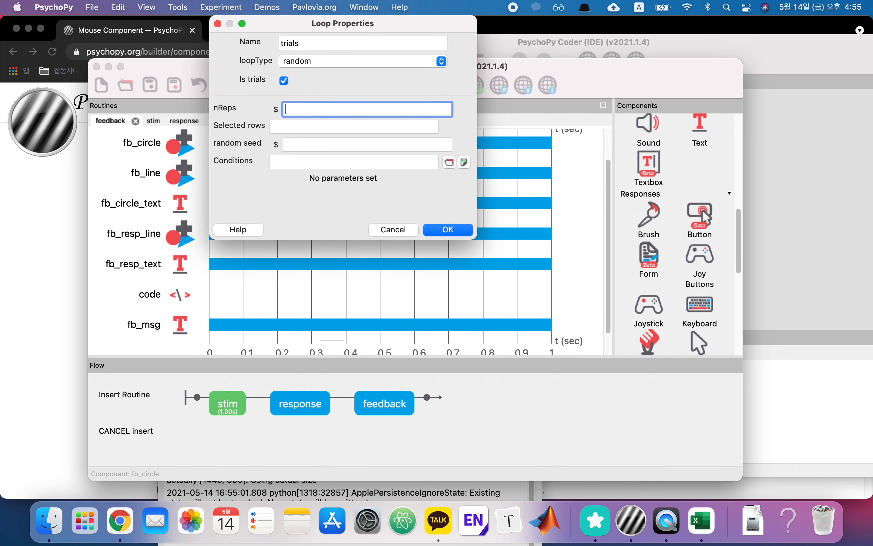
left_click(463, 229)
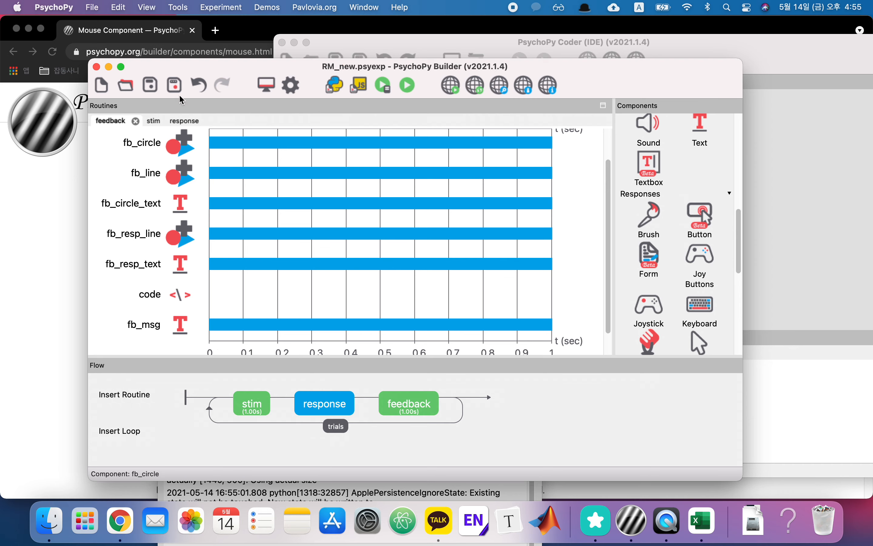
left_click(49, 519)
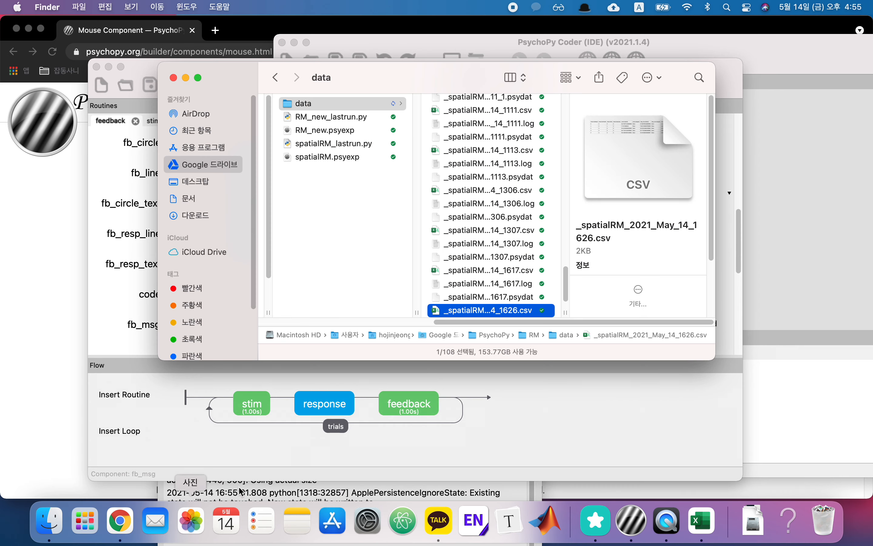
scroll(508, 265, "down", 2)
left_click(520, 370)
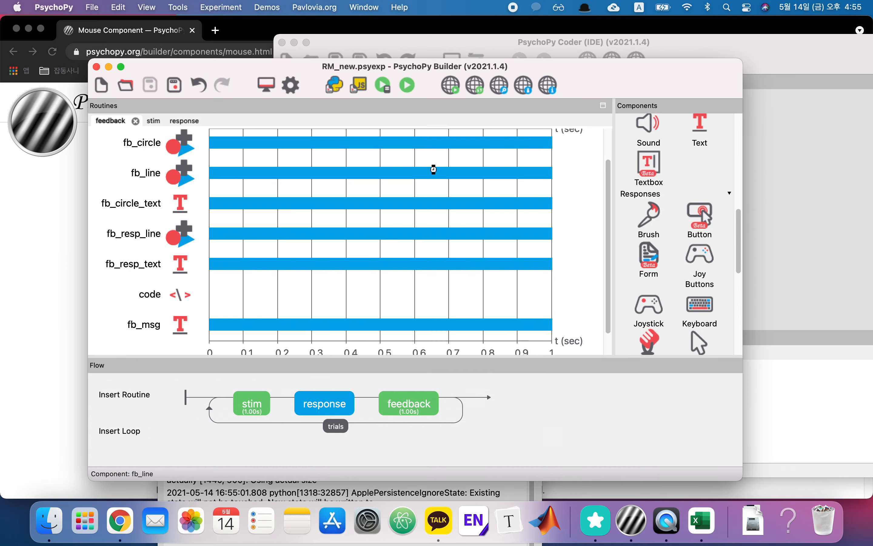
Run the experiment with a blank participant and mark the circle's vanishing position in each looped trial.
left_click(411, 86)
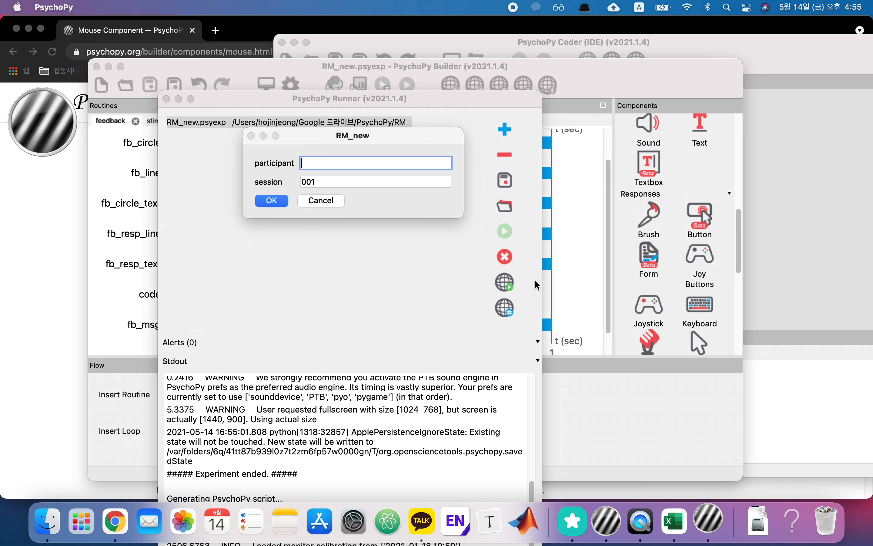
left_click(282, 205)
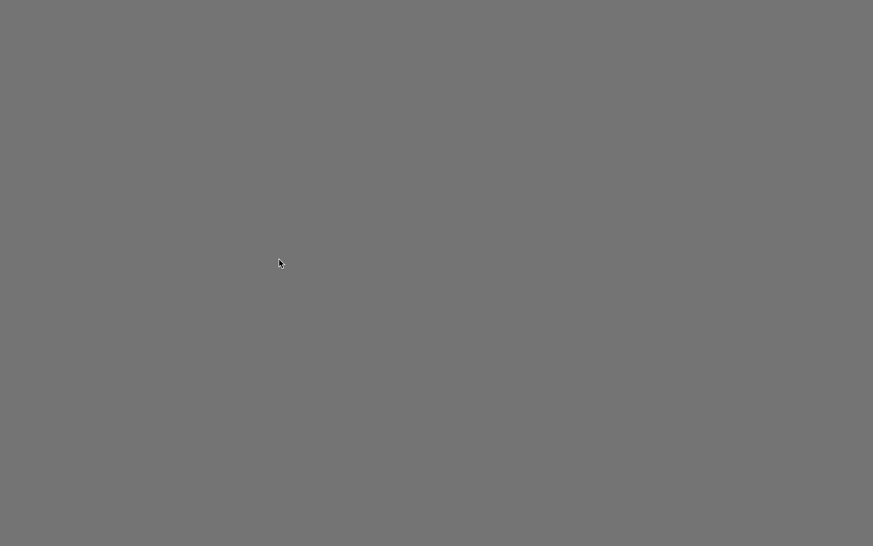
left_click(661, 275)
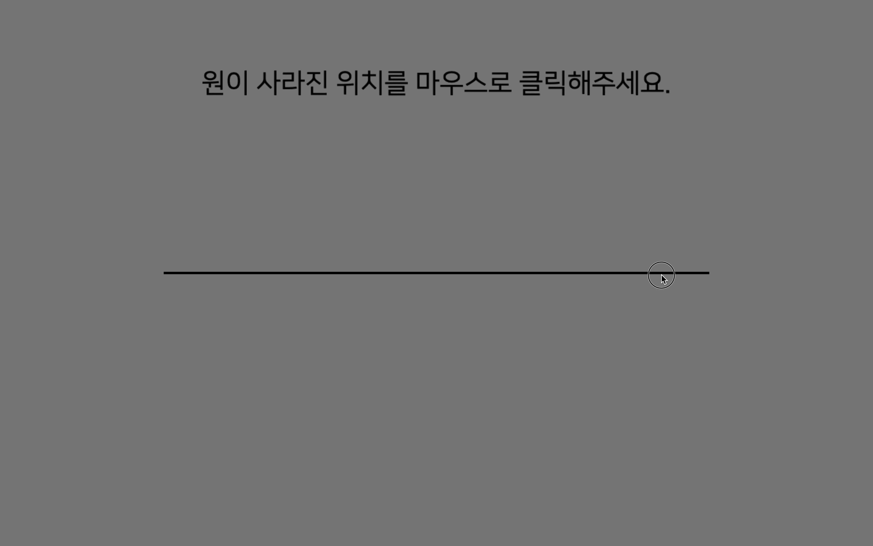
left_click(667, 274)
left_click(685, 278)
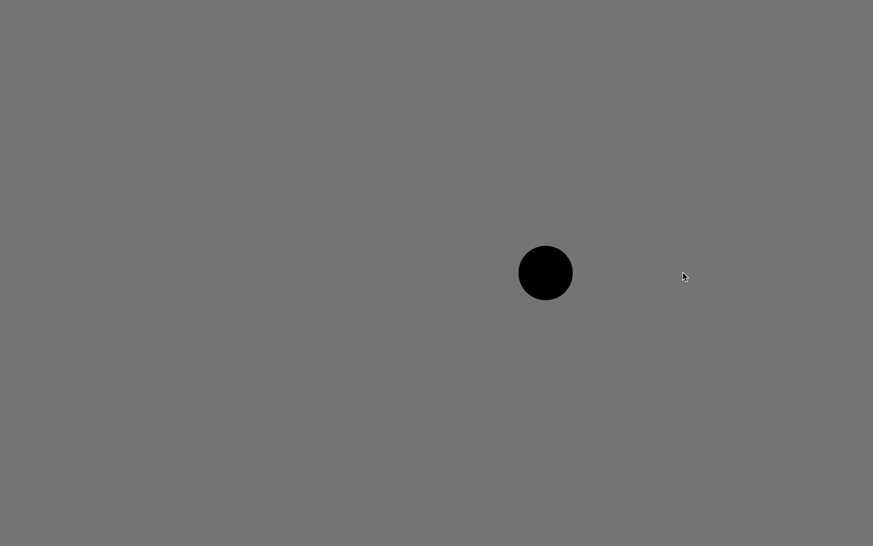
left_click(669, 277)
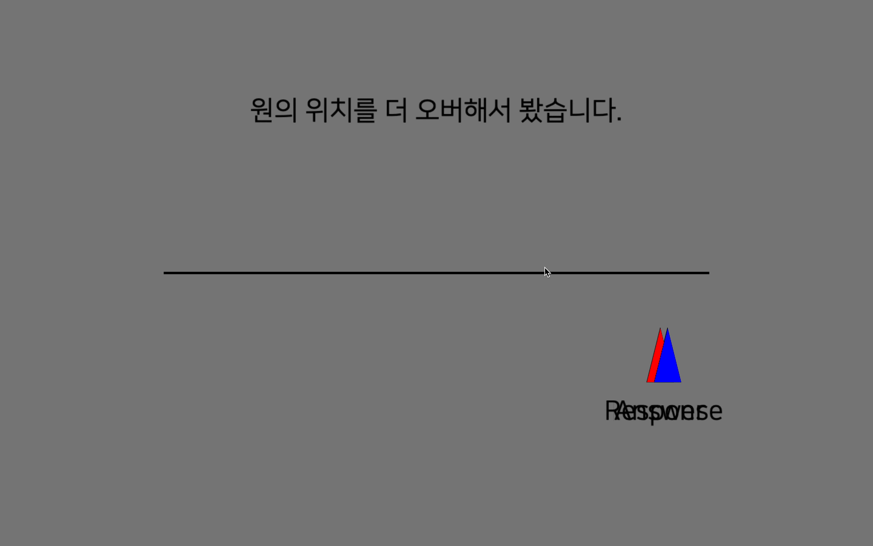
left_click(611, 278)
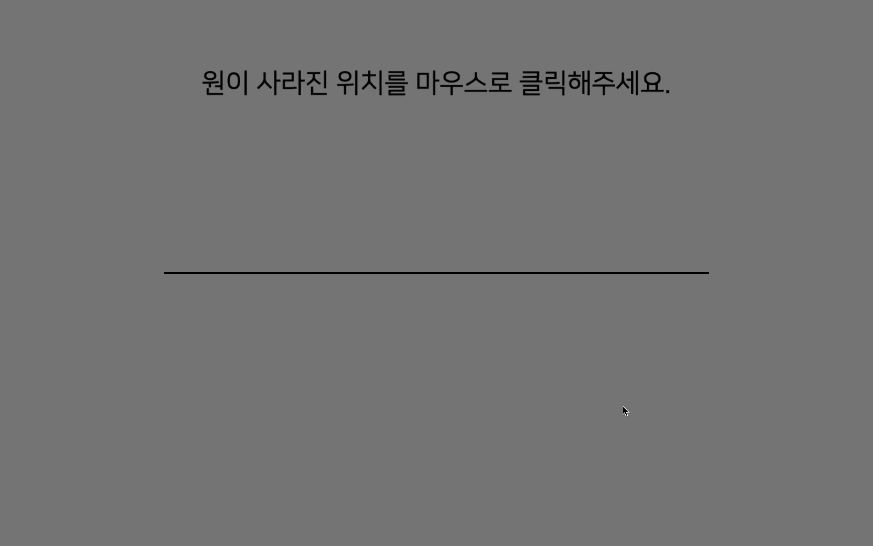
left_click(643, 272)
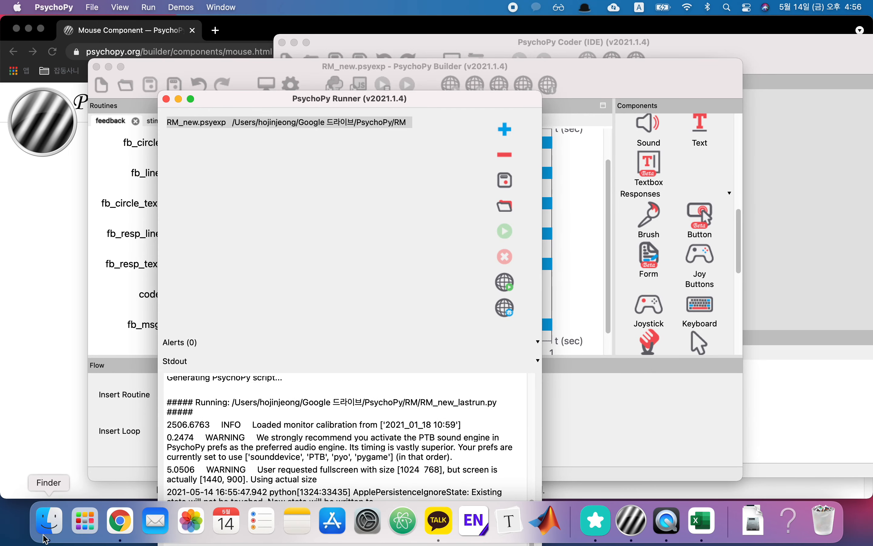
Switch to Finder and view _RM_new_2021_May_14_1655.csv from the data folder in Excel, closing it after inspection.
left_click(40, 512)
scroll(447, 274, "down", 2)
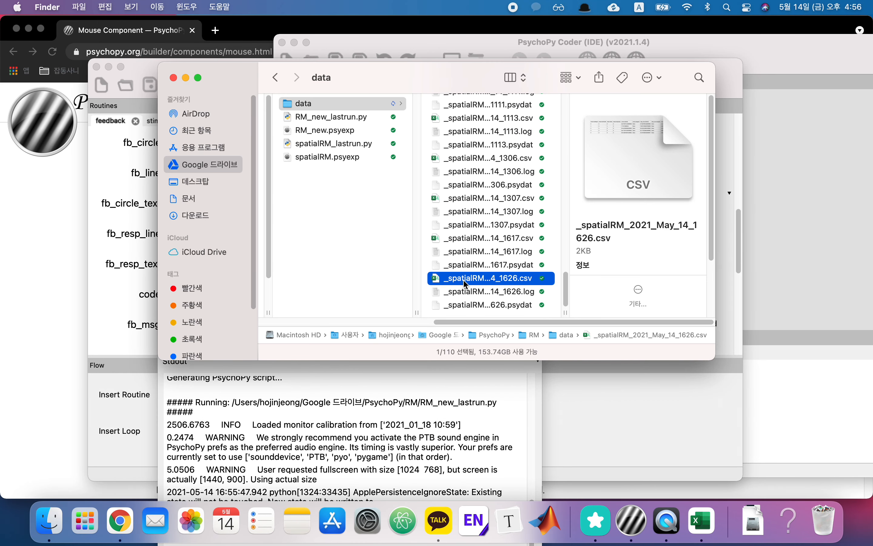
scroll(497, 265, "up", 15)
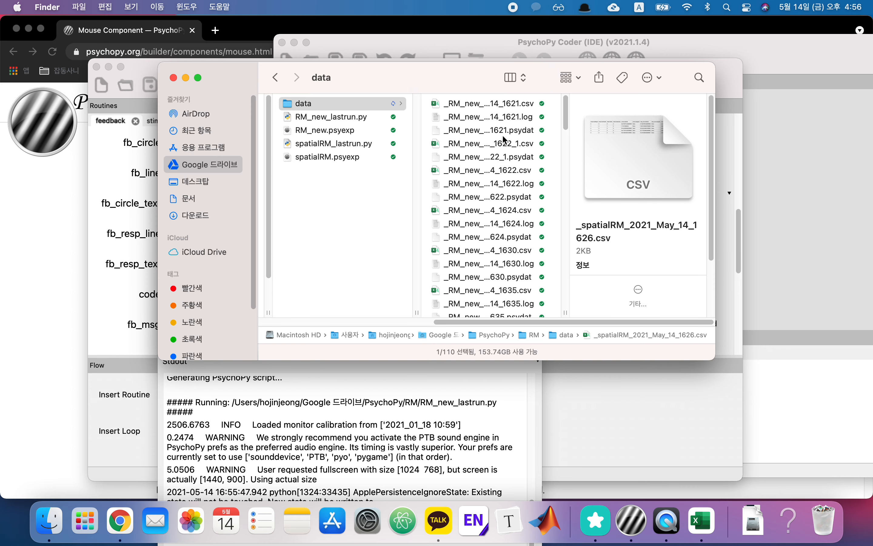
scroll(440, 158, "down", 15)
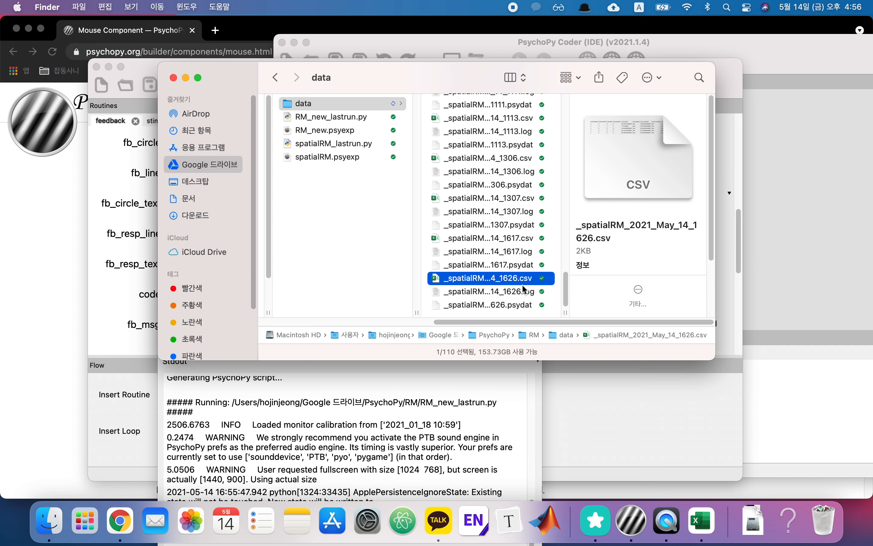
scroll(505, 211, "up", 8)
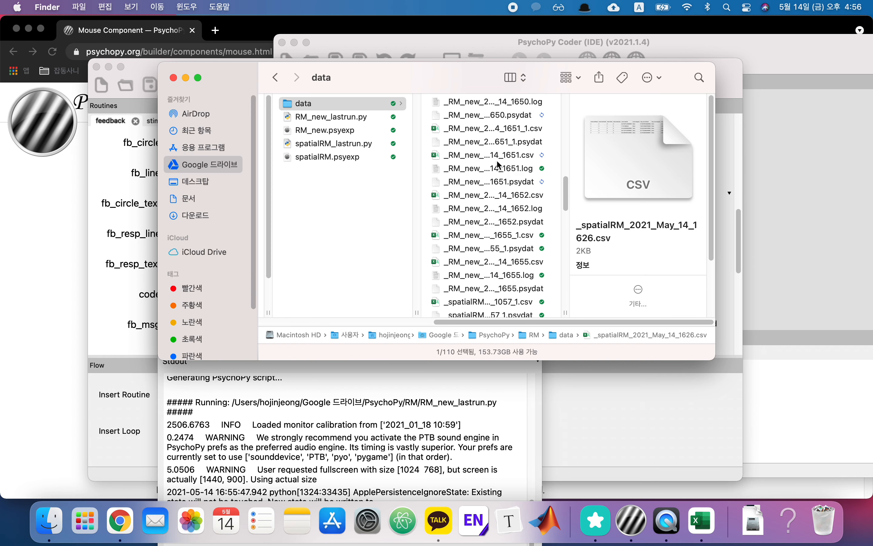
scroll(525, 285, "down", 1)
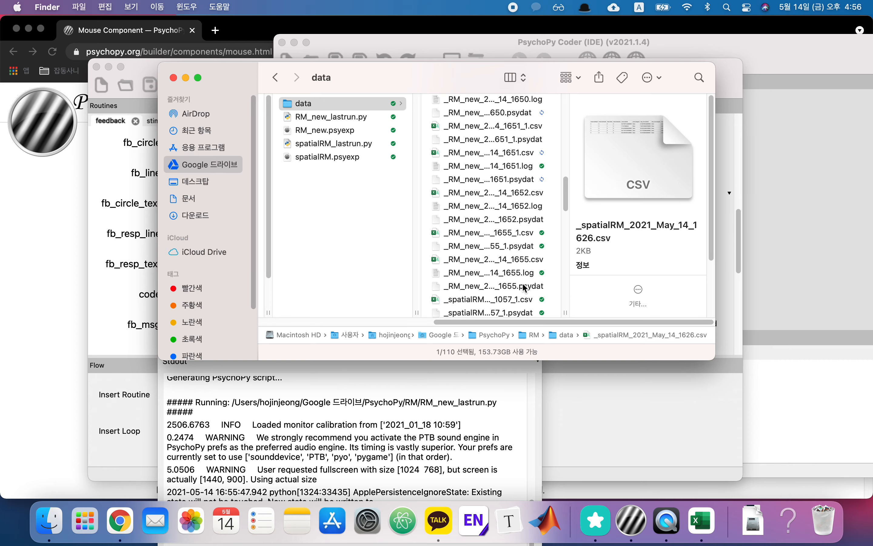
double_click(524, 261)
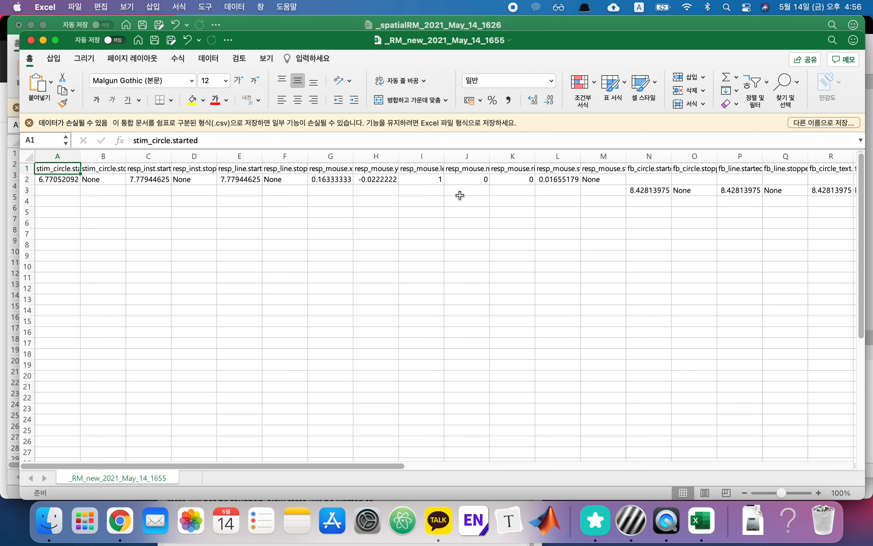
left_click(31, 40)
View _spatialRM_2021_May_14_1057_1.csv from the data folder, and close both open spatialRM workbooks without saving.
left_click(50, 519)
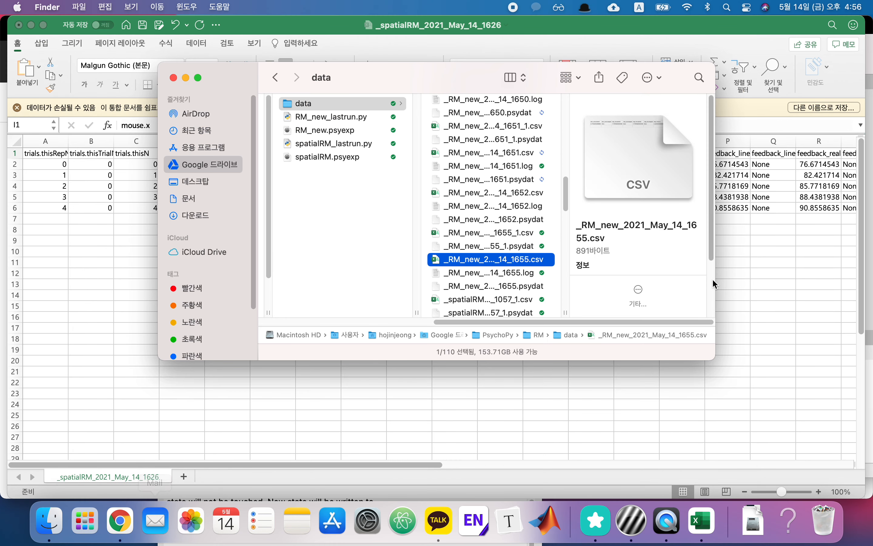
scroll(521, 273, "down", 3)
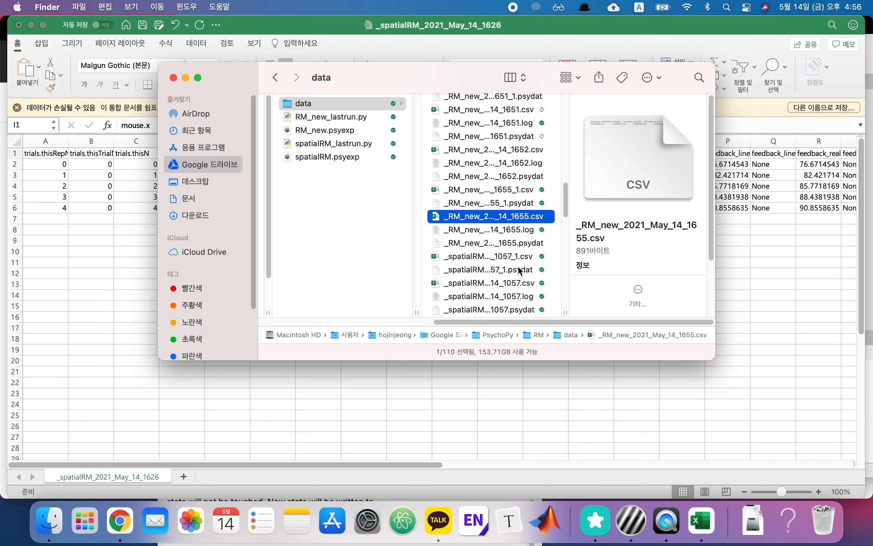
double_click(513, 256)
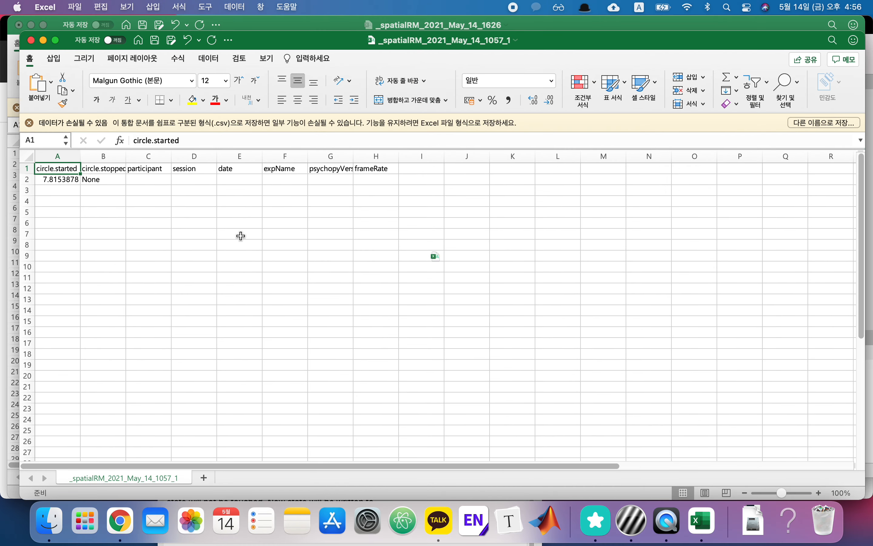
left_click(32, 40)
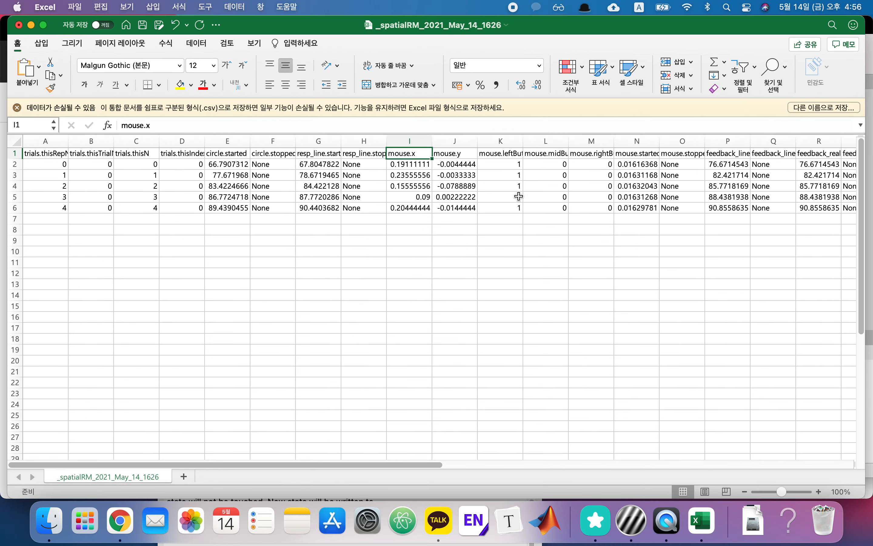
left_click(19, 25)
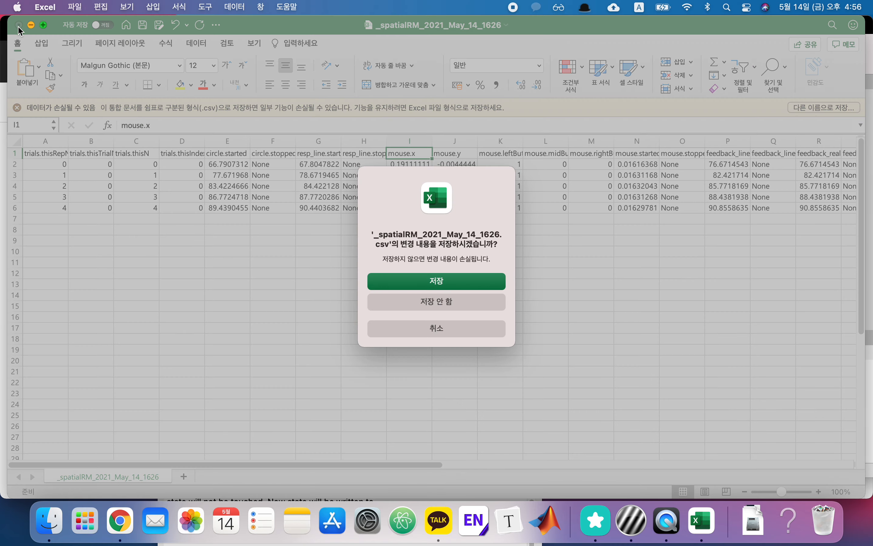
left_click(454, 307)
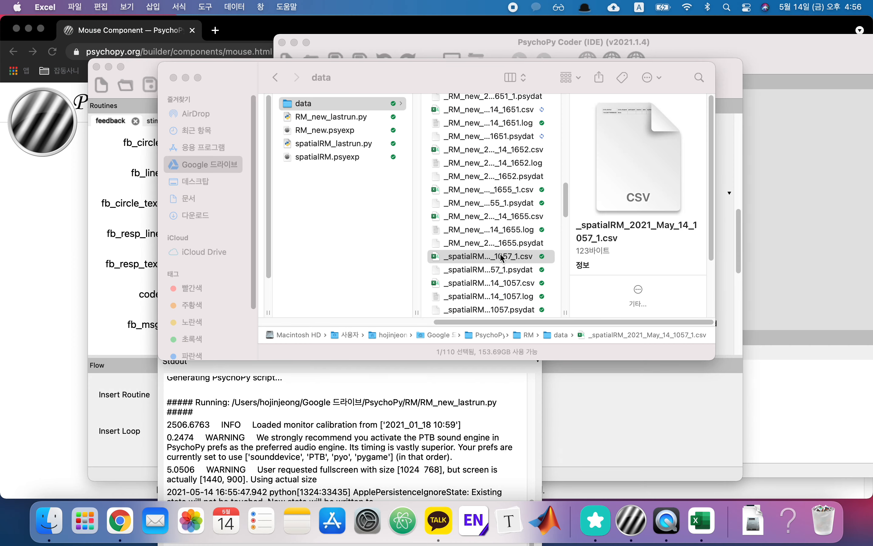
Look through the data folder for the results CSV of the latest RM_new run.
left_click(502, 257)
left_click(510, 230)
left_click(508, 216)
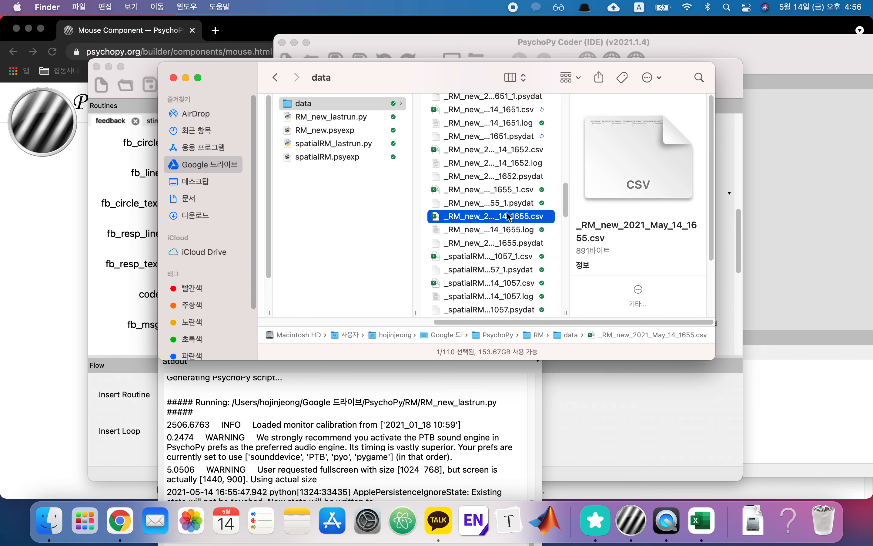
scroll(505, 217, "up", 10)
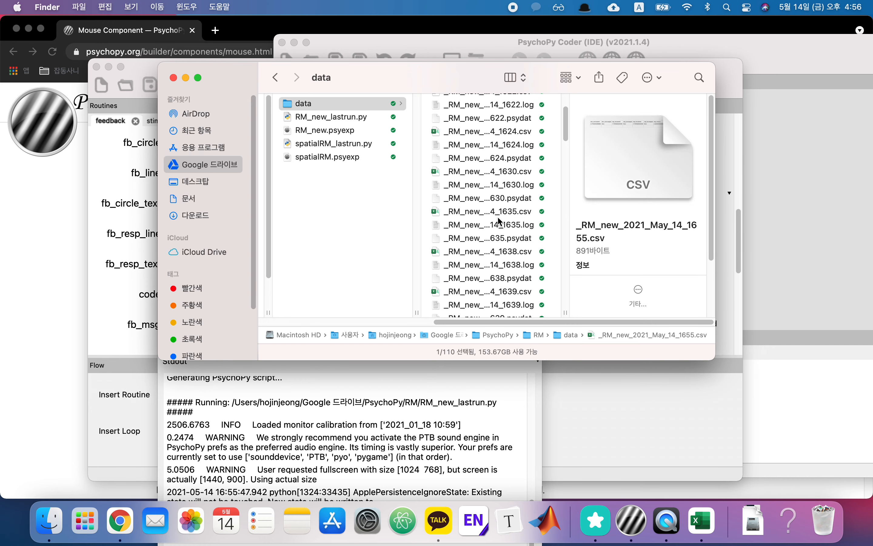
scroll(499, 221, "down", 10)
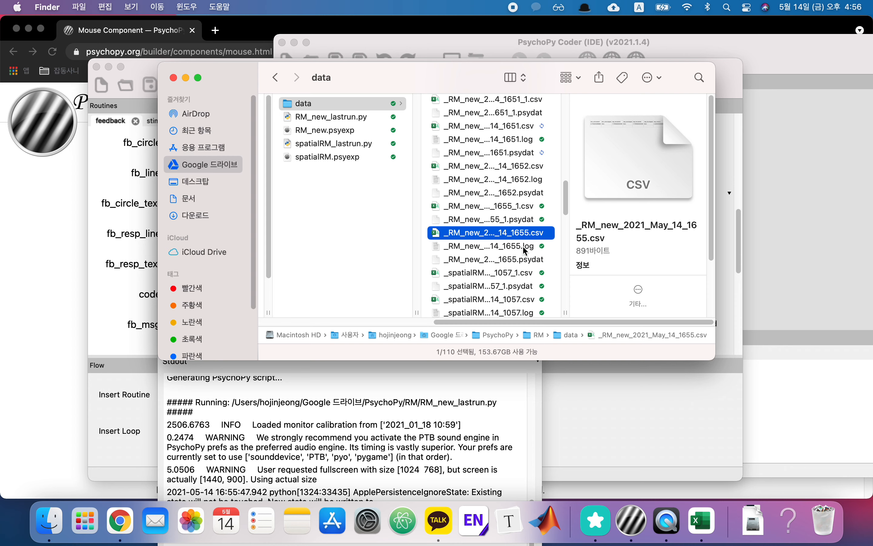
scroll(523, 273, "down", 10)
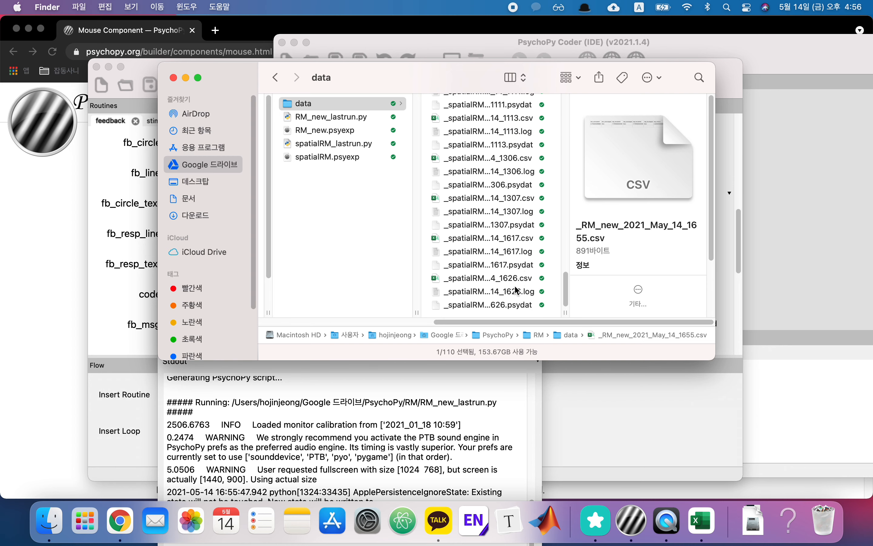
scroll(515, 269, "up", 10)
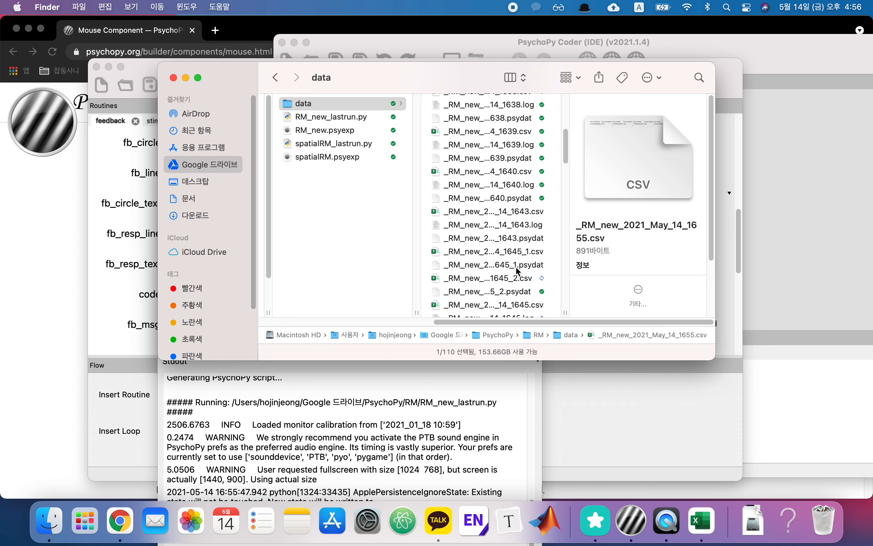
scroll(518, 270, "down", 8)
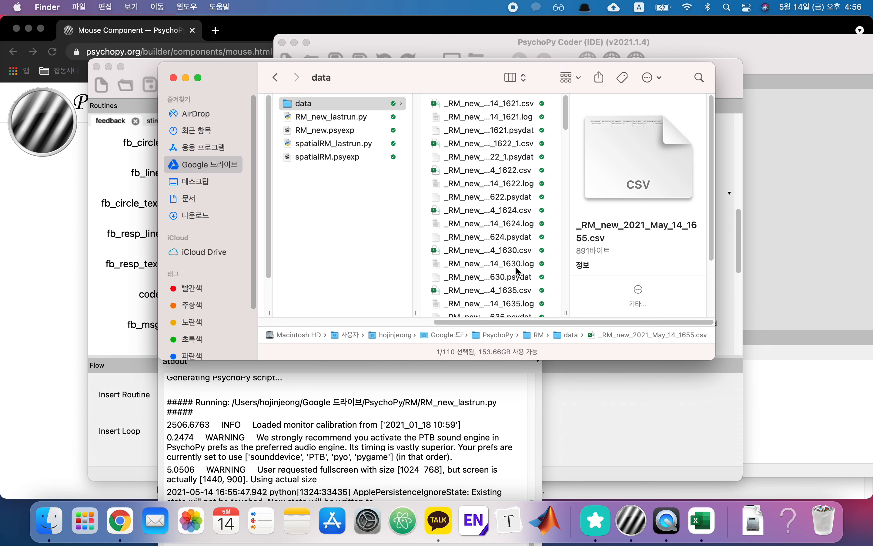
scroll(516, 270, "down", 5)
scroll(516, 267, "up", 10)
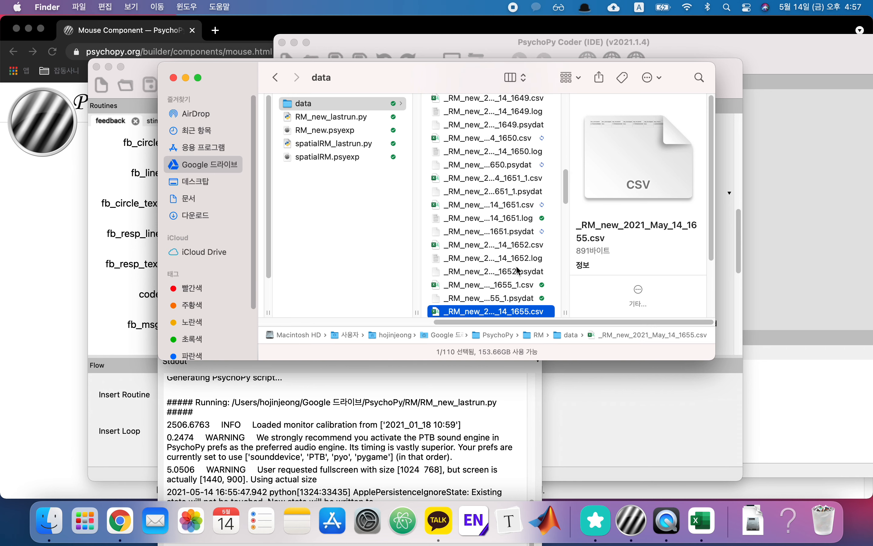
scroll(516, 269, "down", 3)
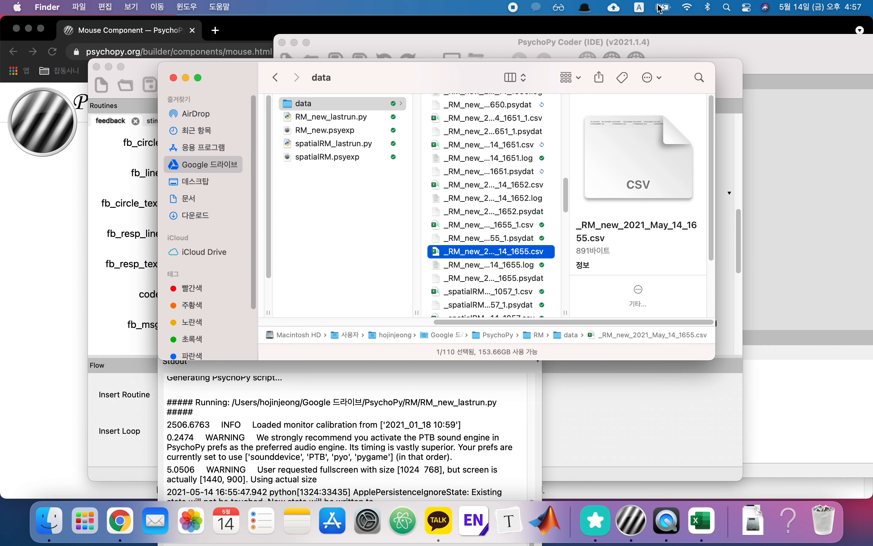
Check the recently synced Google Drive files and open _RM_new_2021_May_14_1655_1.csv from the data folder.
left_click(614, 7)
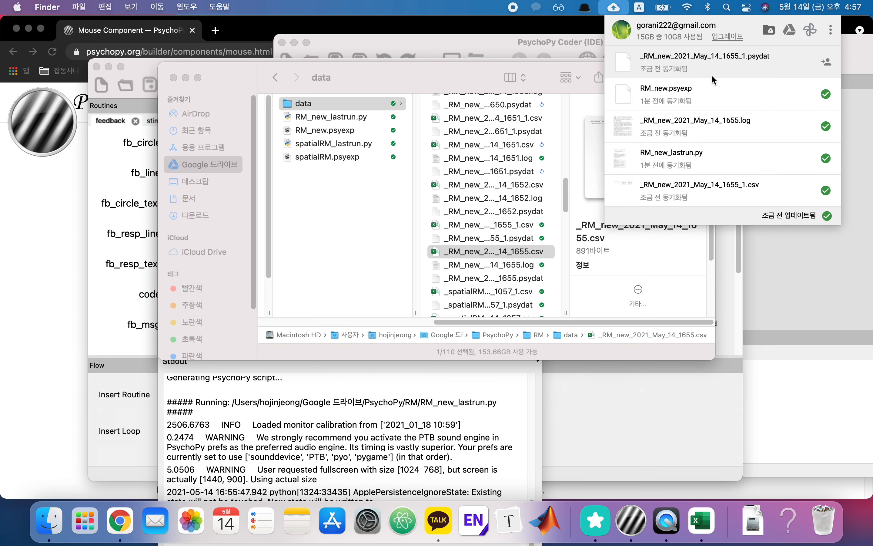
left_click(754, 184)
double_click(509, 225)
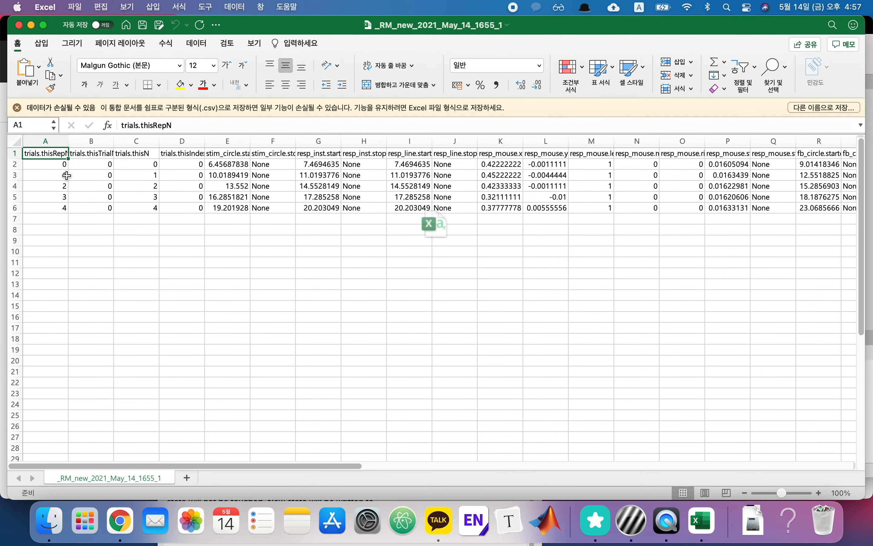
Examine the recorded trials row by row, from row 2 through row 6.
left_click_drag(40, 167, 630, 210)
left_click(34, 171)
left_click(14, 164)
left_click(14, 175)
left_click(14, 186)
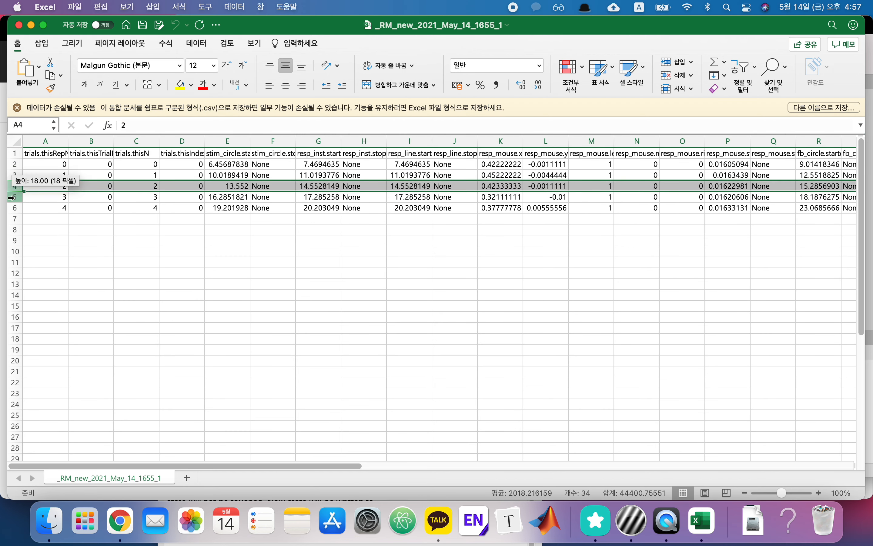
left_click(14, 207)
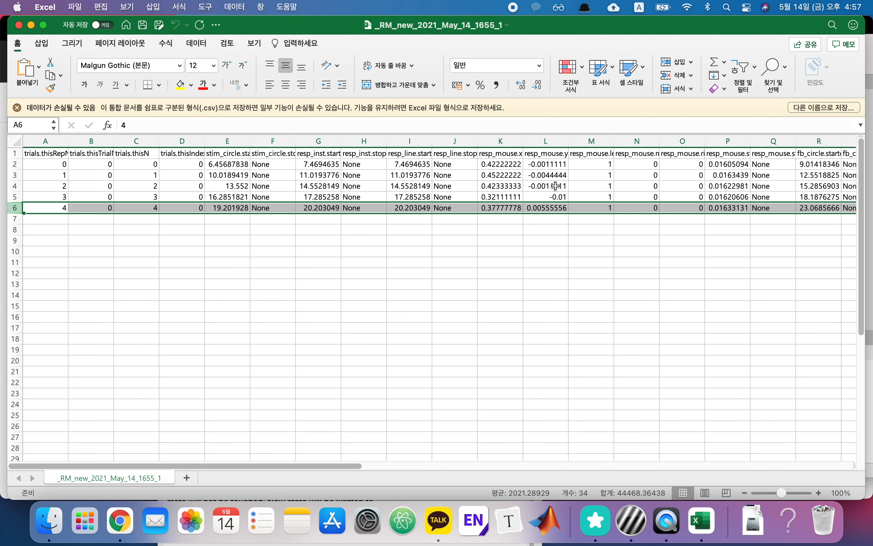
Examine the resp_mouse.x values and the remaining data columns, closing the workbook and returning to PsychoPy Builder.
left_click_drag(813, 175, 853, 173)
left_click_drag(736, 166, 322, 209)
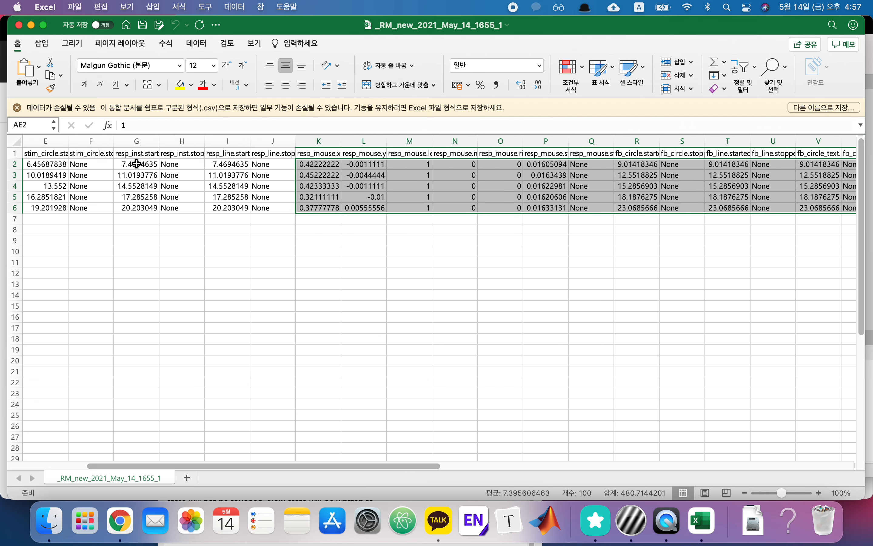
left_click(136, 163)
left_click_drag(320, 164, 321, 205)
left_click_drag(405, 465, 654, 447)
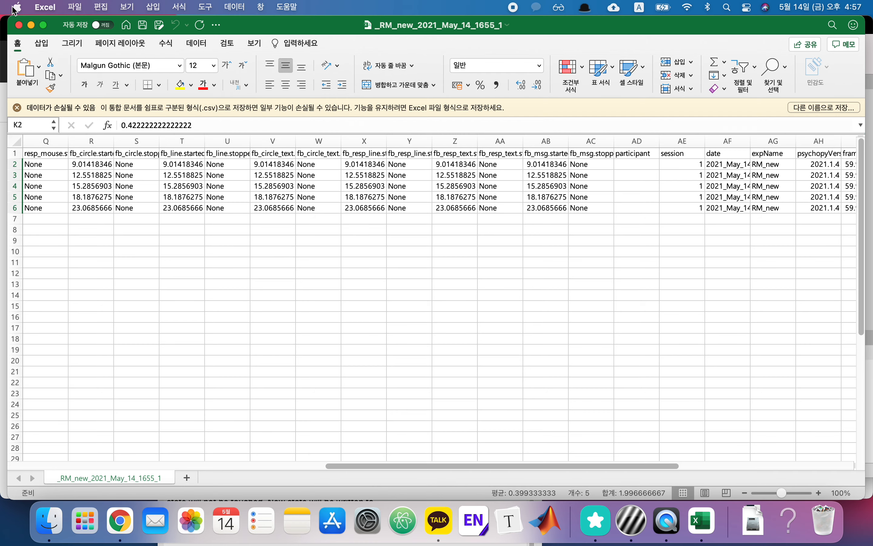
left_click(18, 26)
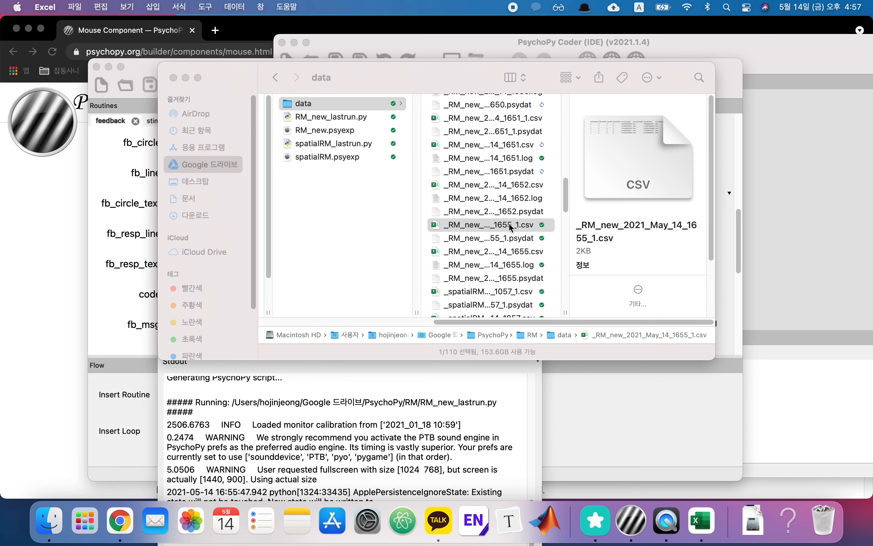
left_click(119, 321)
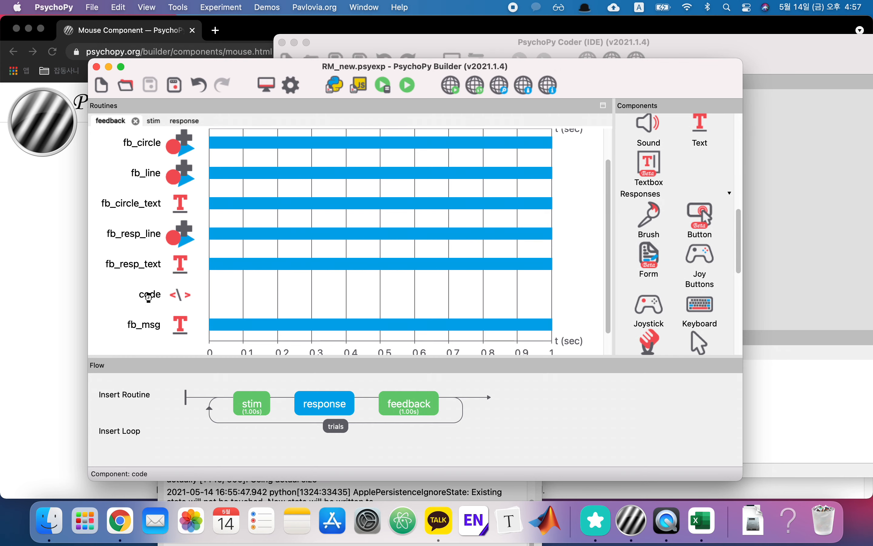
Check how resp_diff is calculated in the feedback routine's code component, leaving the script unchanged.
left_click(157, 296)
double_click(205, 155)
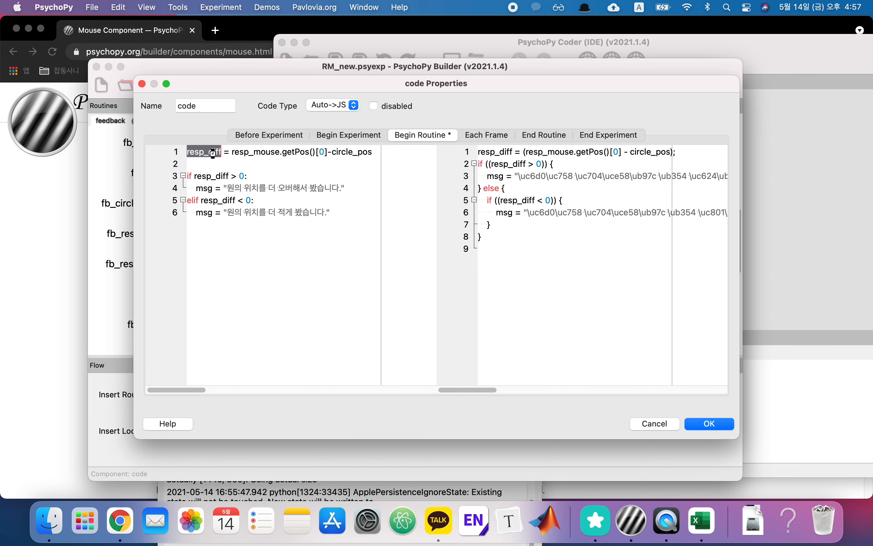
left_click(660, 428)
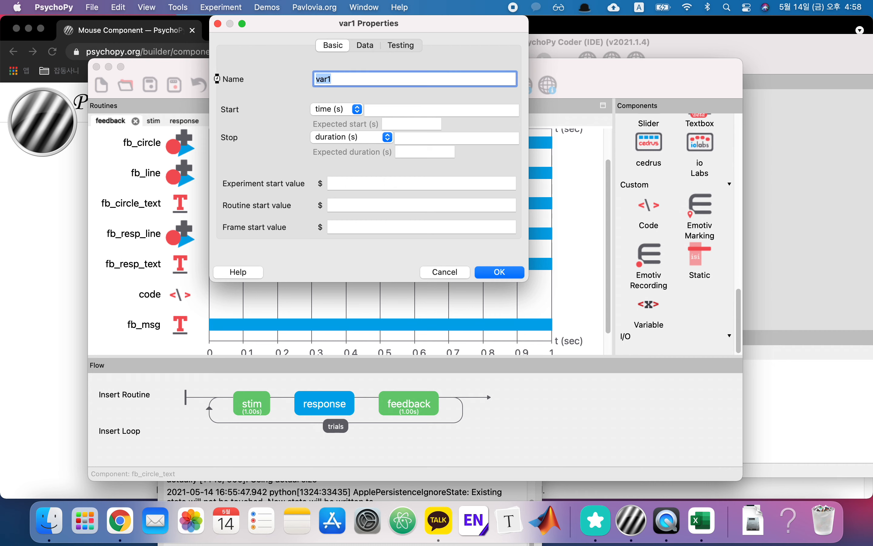
Add a Variable component named resp_diff_value to the feedback routine with routine start value resp_diff, and save the experiment.
type("resp_diff+val")
key("BackSpace")
type("_value")
left_click(342, 206)
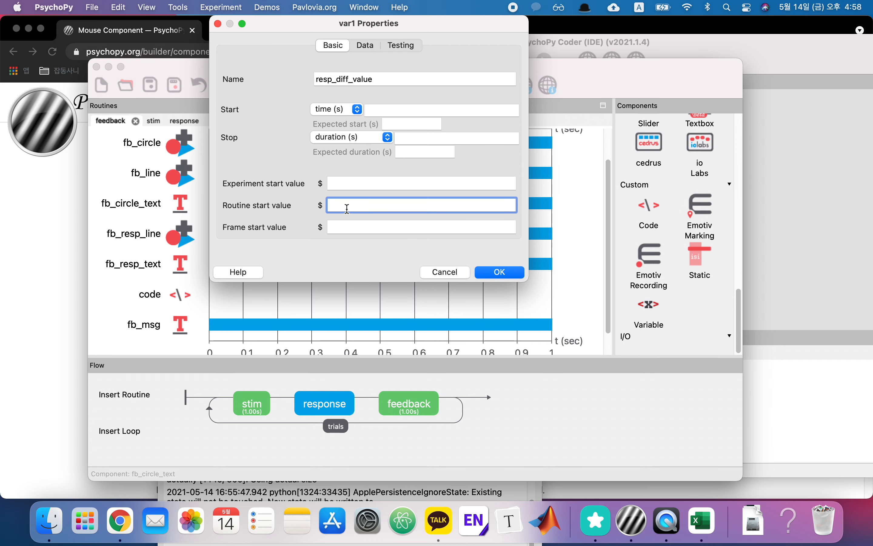
type("resp_diff")
left_click(487, 271)
left_click(152, 87)
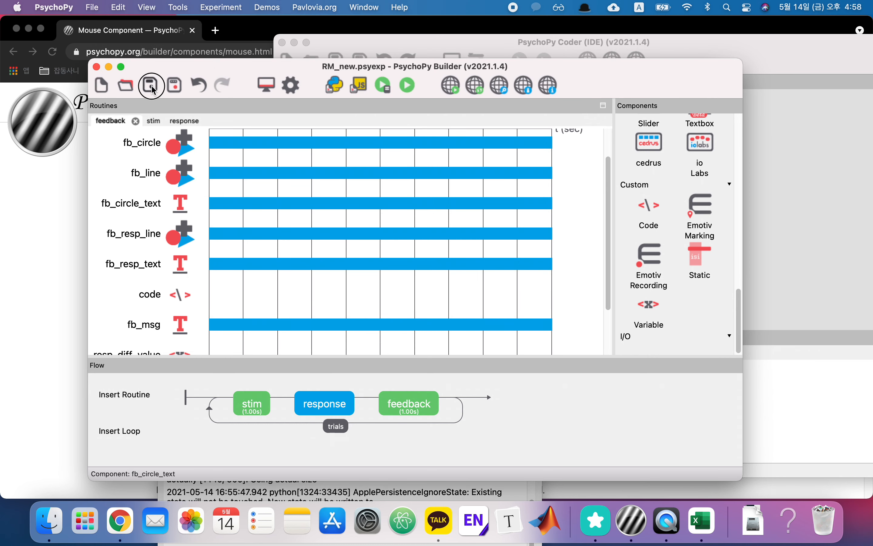
scroll(151, 289, "down", 4)
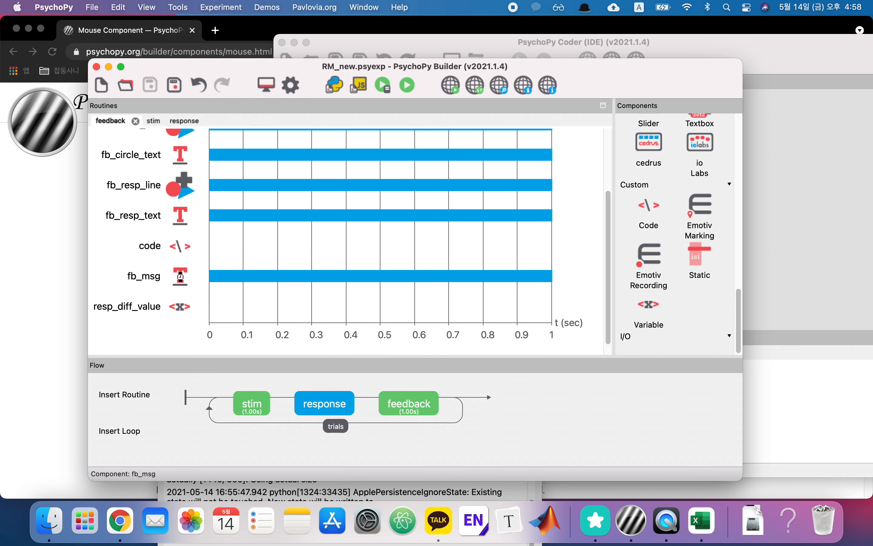
Run RM_new and respond to all five trials by marking where the circle disappeared on the line.
left_click(410, 86)
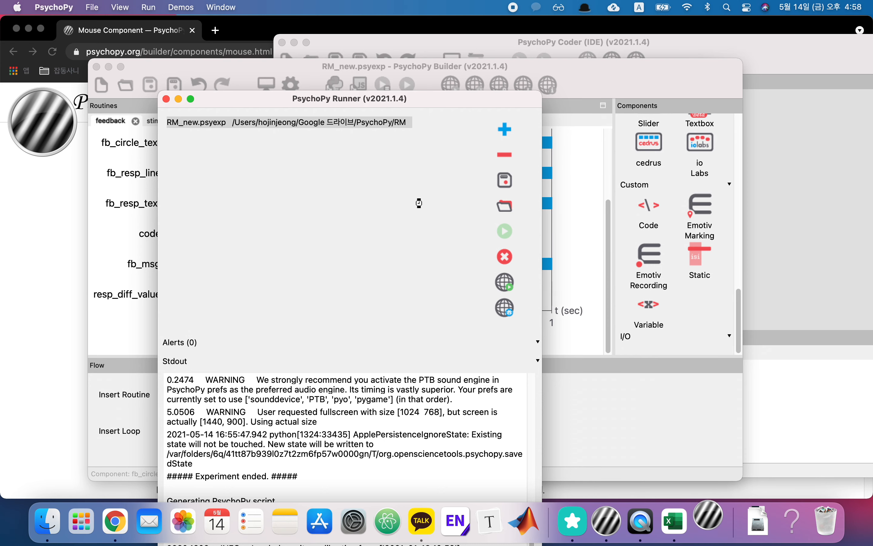
left_click(272, 203)
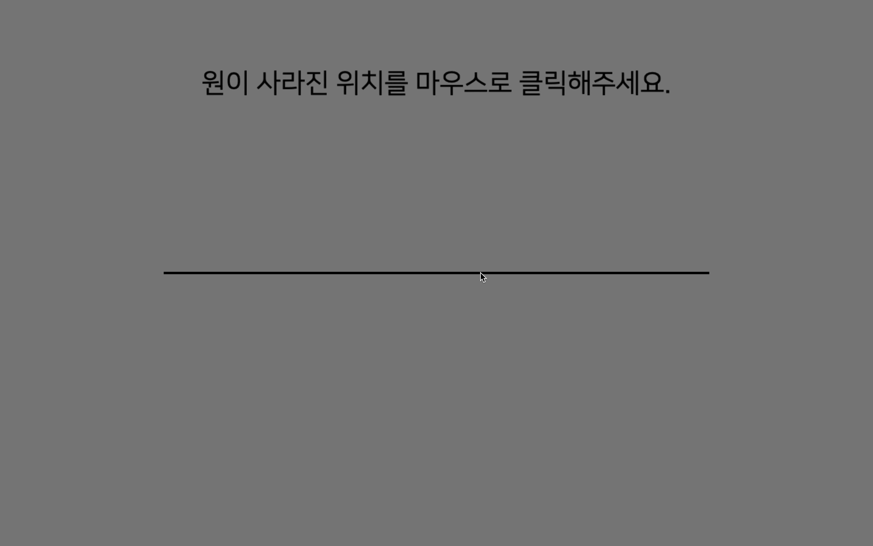
left_click(480, 272)
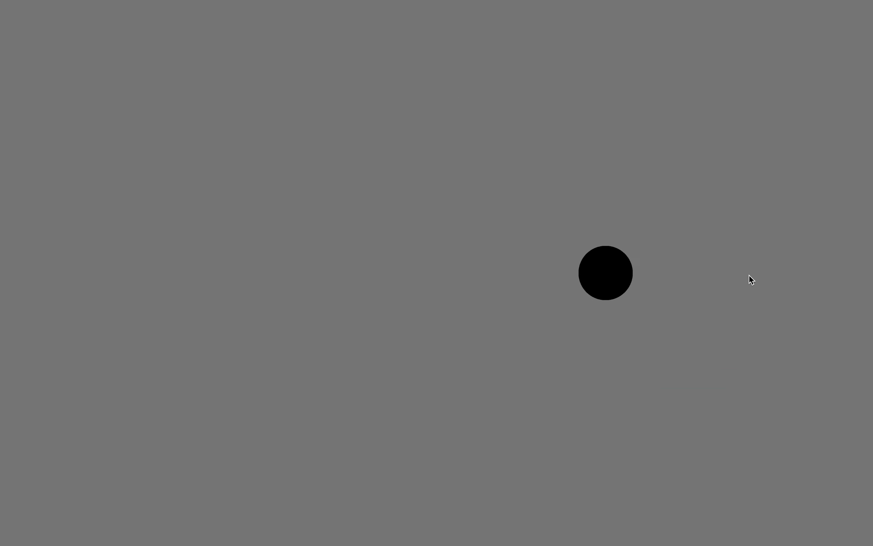
left_click(704, 274)
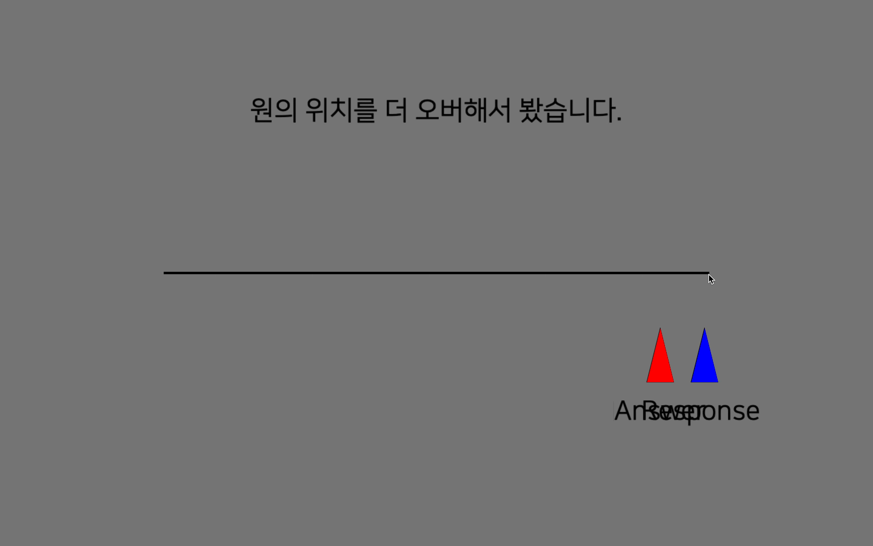
left_click(677, 274)
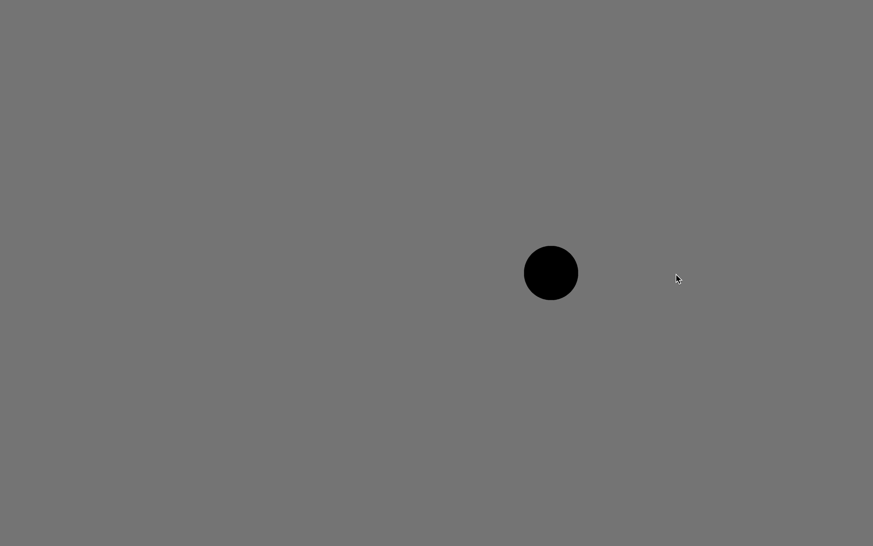
left_click(670, 274)
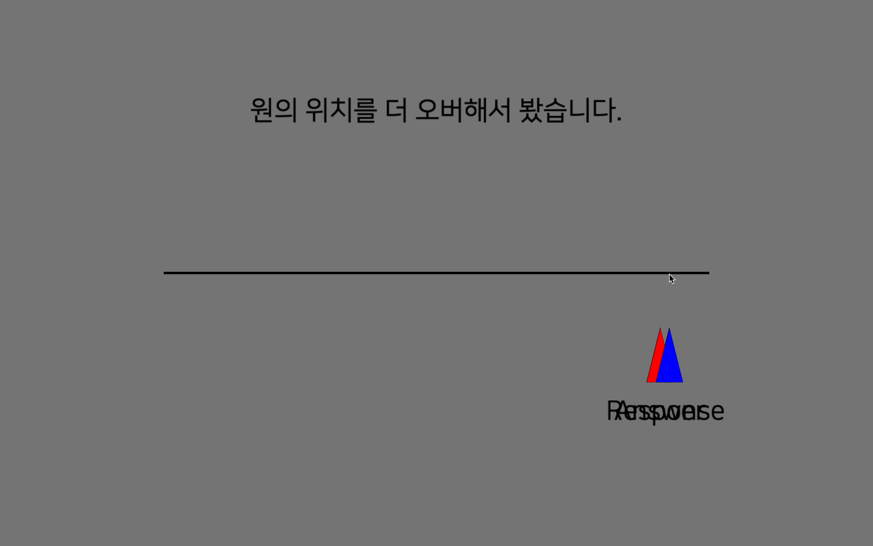
left_click(407, 283)
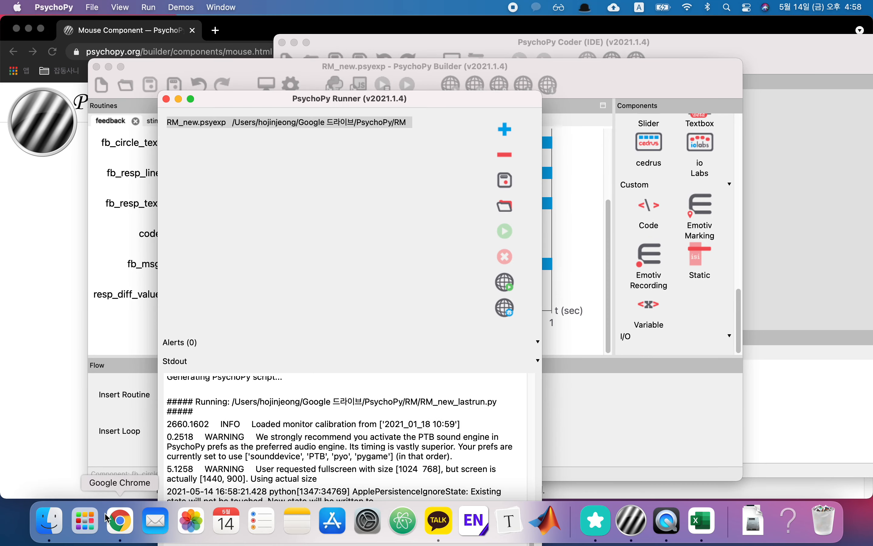
Find the newest results file in Finder's data folder and open _RM_new_2021_May_14_1658.csv in Excel.
left_click(60, 523)
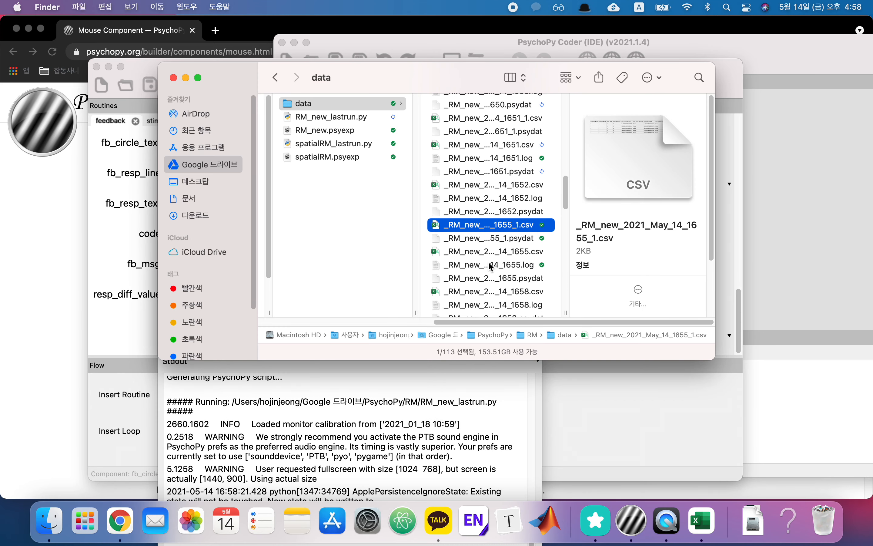
scroll(513, 210, "down", 10)
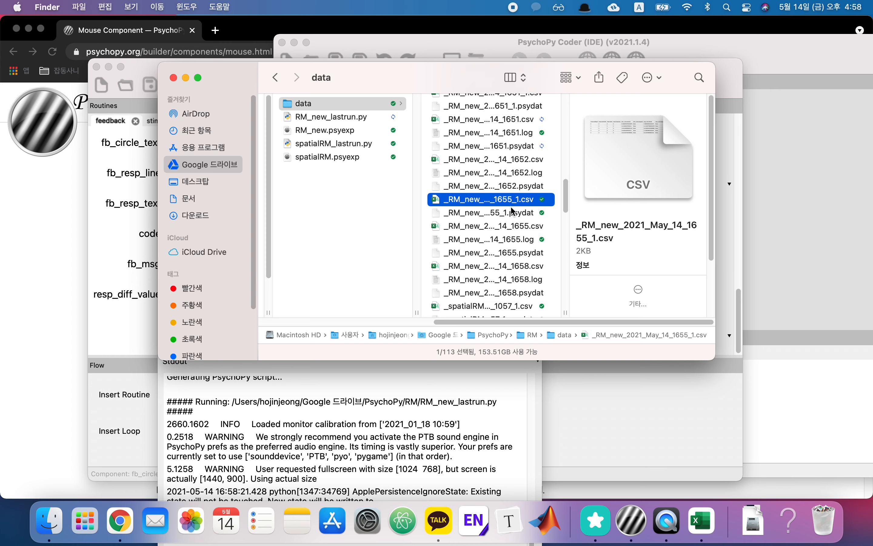
scroll(514, 212, "up", 15)
scroll(514, 213, "down", 8)
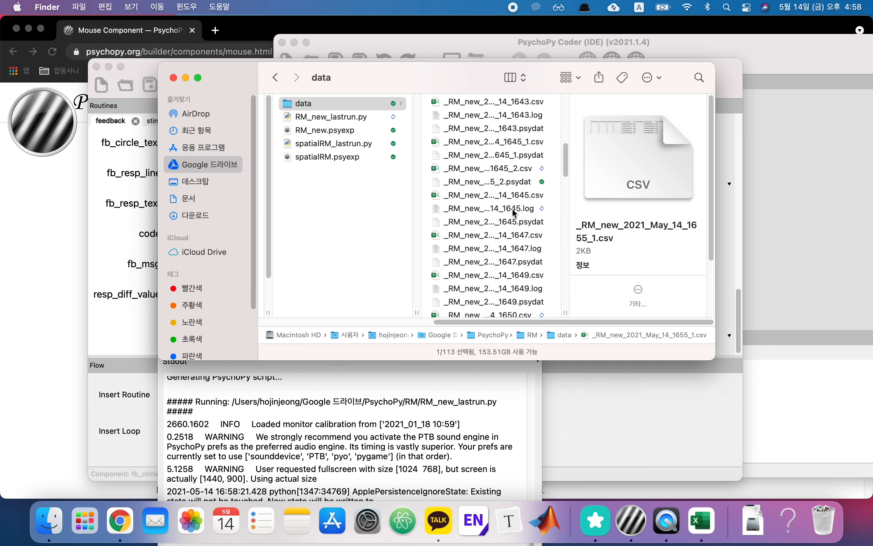
scroll(512, 151, "up", 5)
scroll(513, 153, "up", 7)
scroll(516, 157, "down", 1)
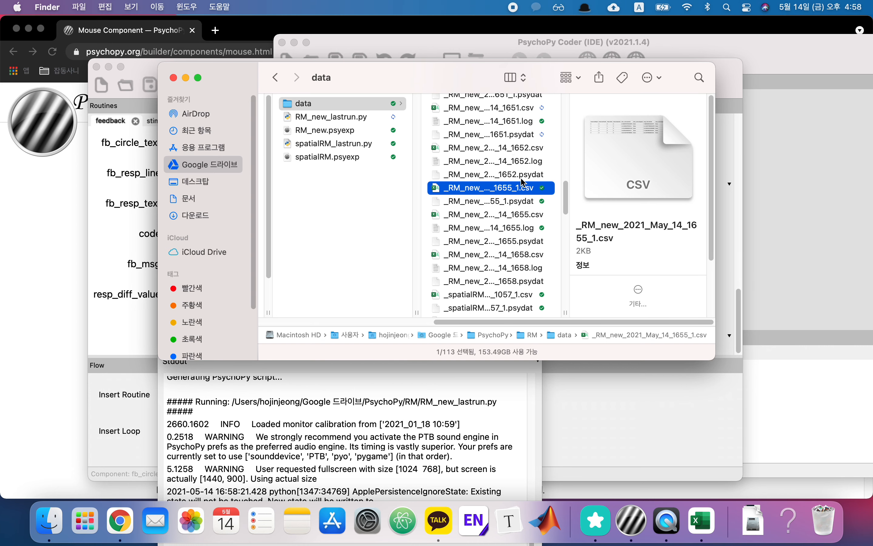
left_click(515, 255)
double_click(515, 255)
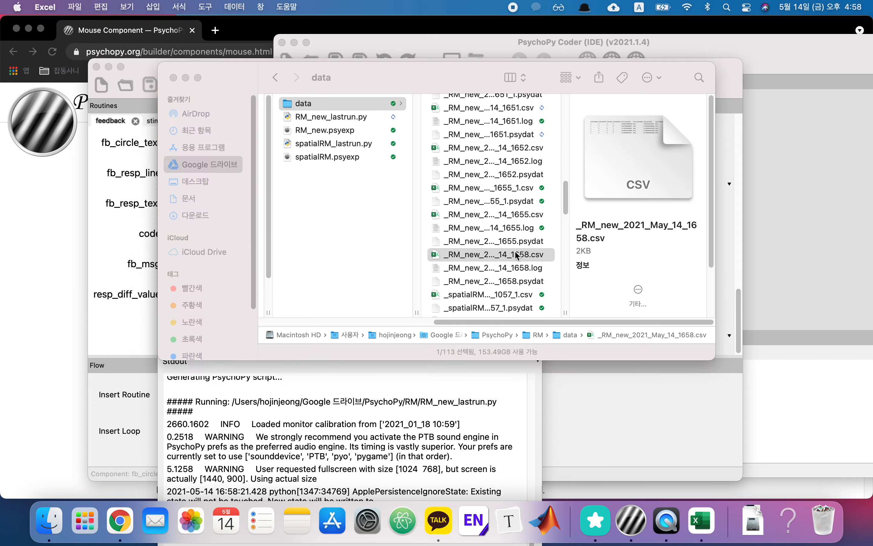
Examine the resp_diff_value column, including its header and the values in rows 2 through 6.
left_click_drag(346, 466, 722, 435)
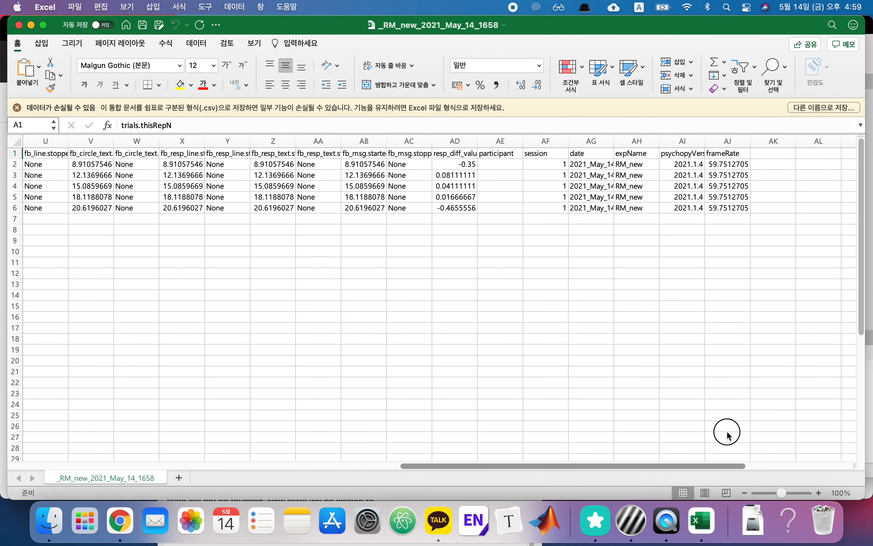
left_click(438, 154)
left_click_drag(224, 126, 59, 133)
left_click(463, 208)
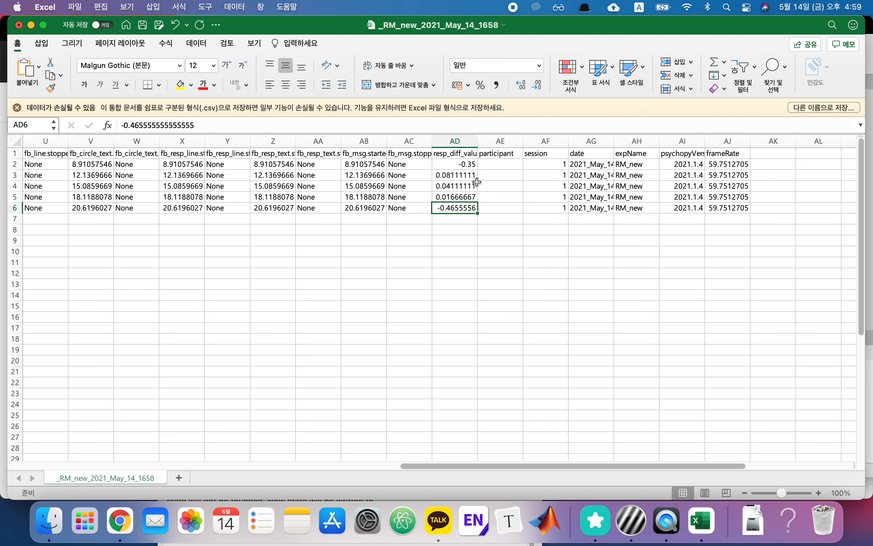
left_click_drag(453, 165, 450, 205)
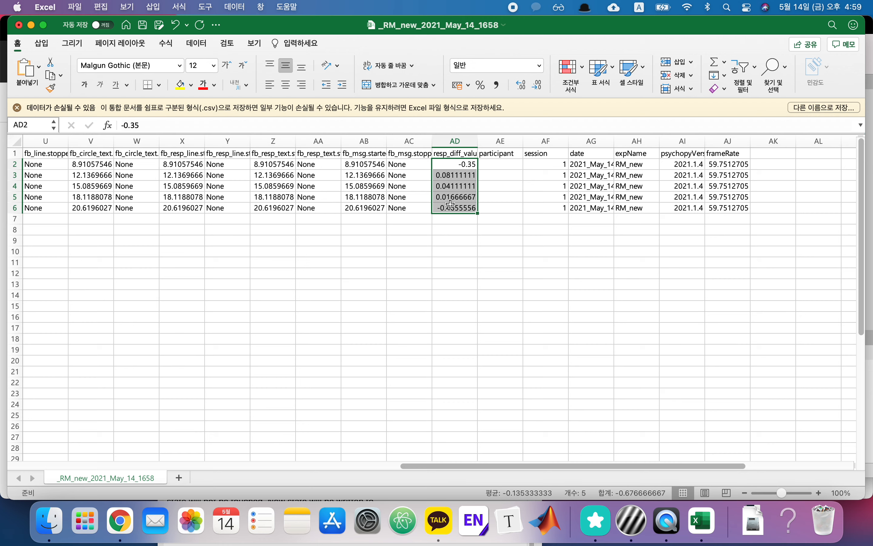
Look over the remaining trial data columns, close the workbook, and return to PsychoPy Builder.
left_click_drag(559, 469, 215, 469)
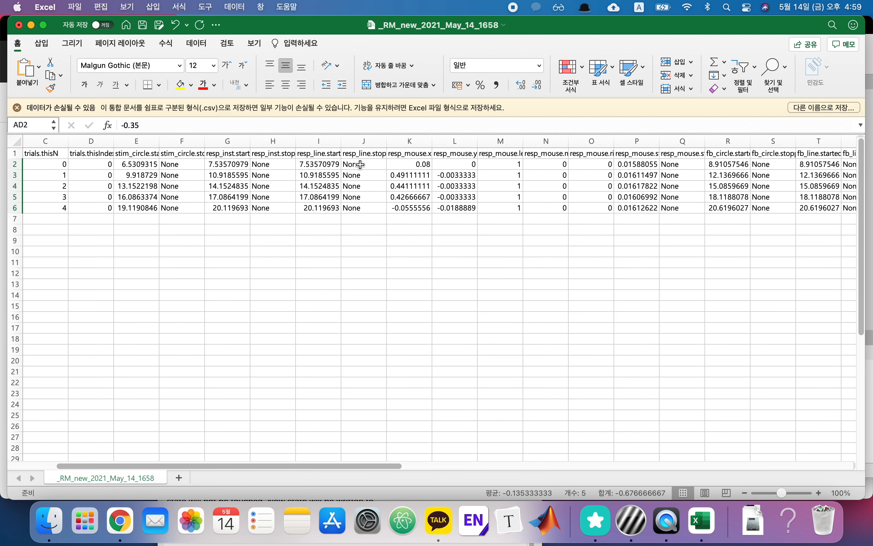
left_click_drag(361, 164, 869, 199)
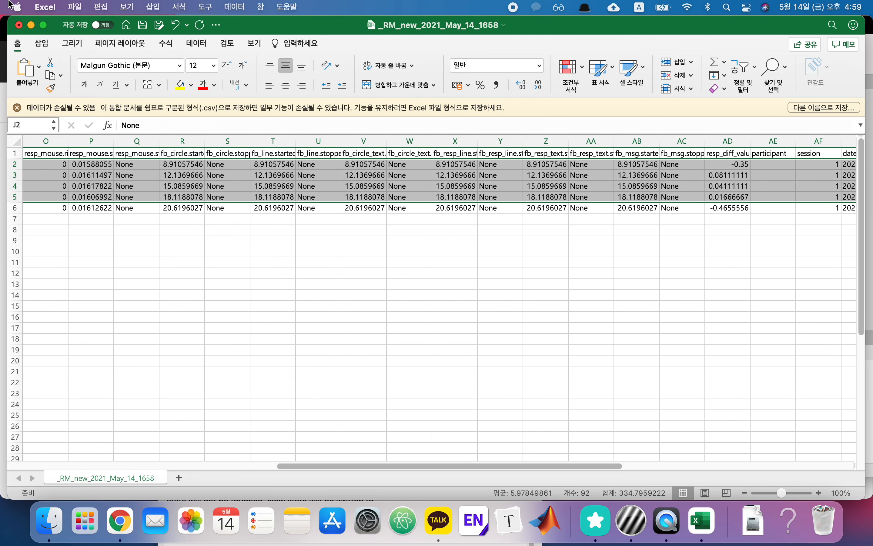
left_click(19, 25)
left_click(441, 299)
left_click(601, 406)
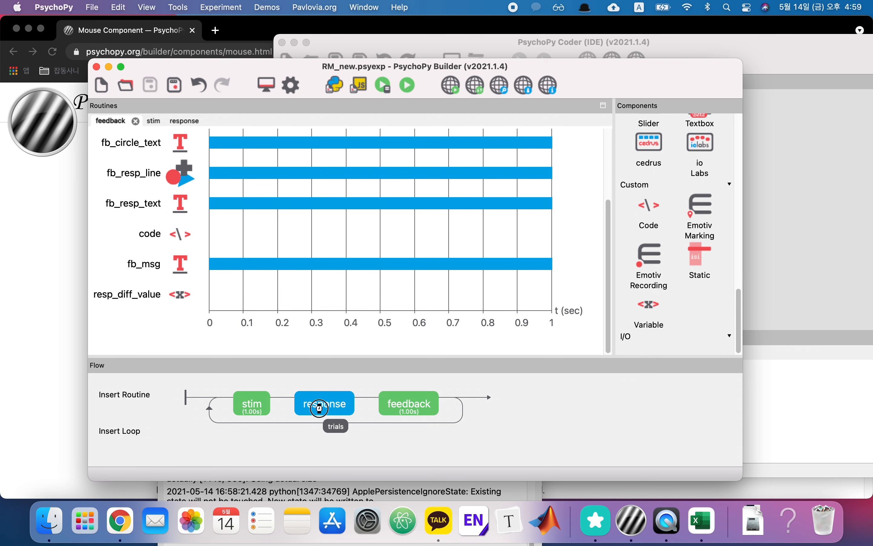
Review the stim routine's stim_circle settings and the Begin Routine and Each Frame code of circle_pos_fun.
left_click(317, 408)
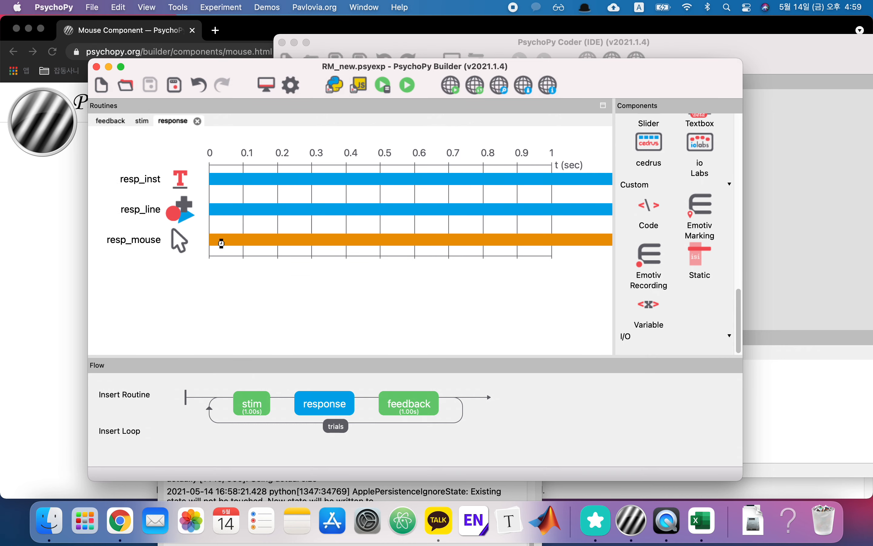
left_click(245, 403)
left_click(140, 211)
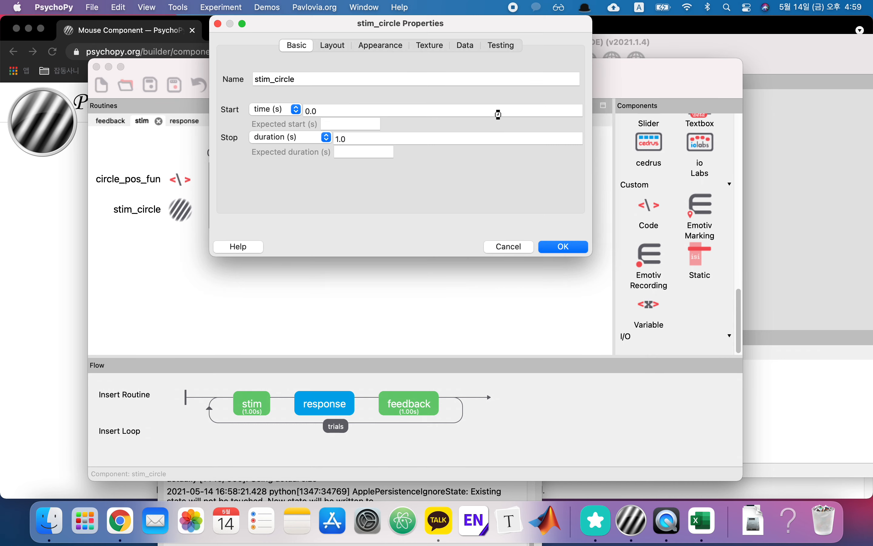
key("Escape")
left_click(155, 179)
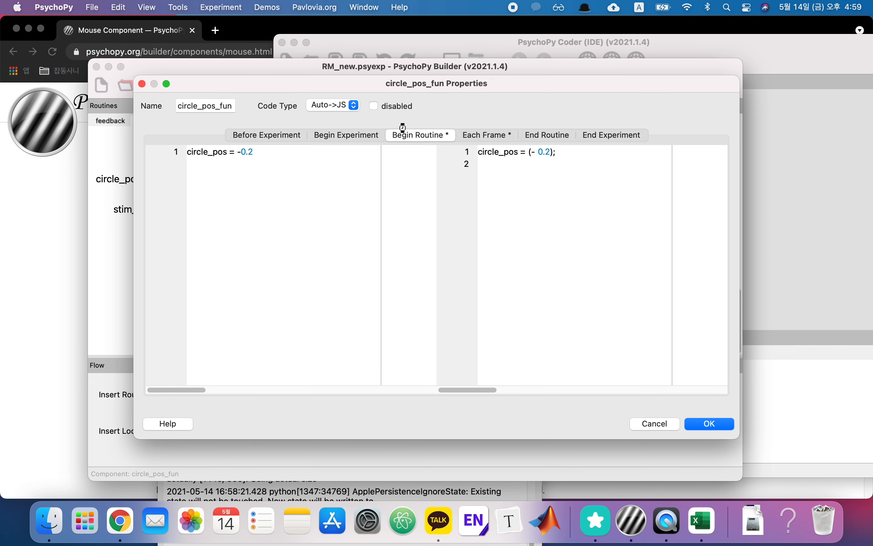
left_click(504, 139)
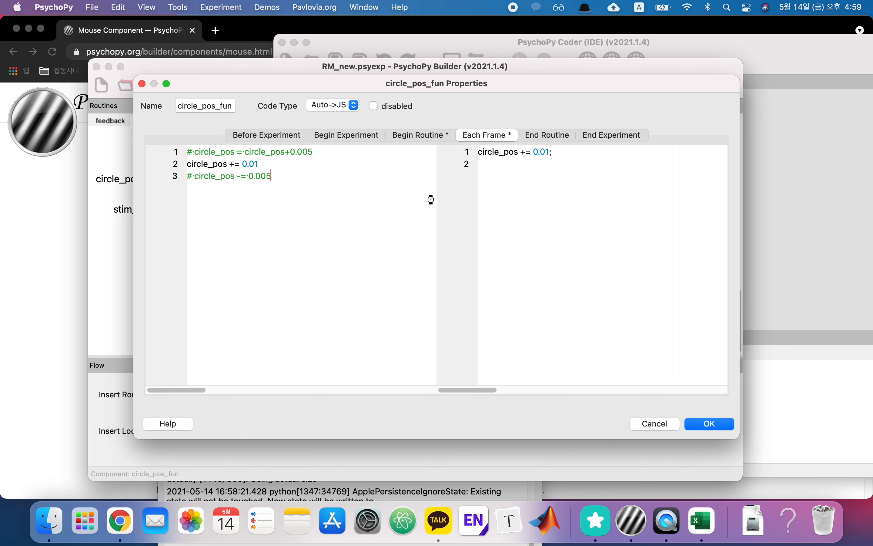
left_click(723, 418)
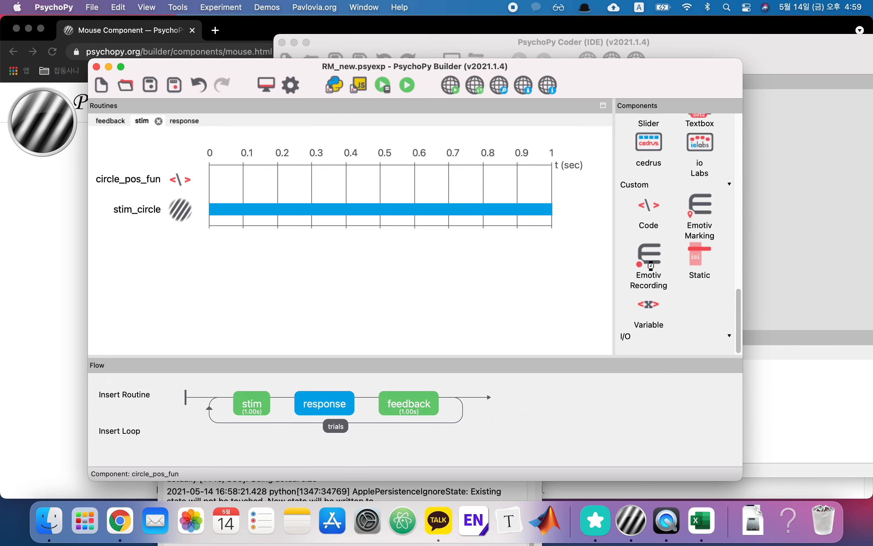